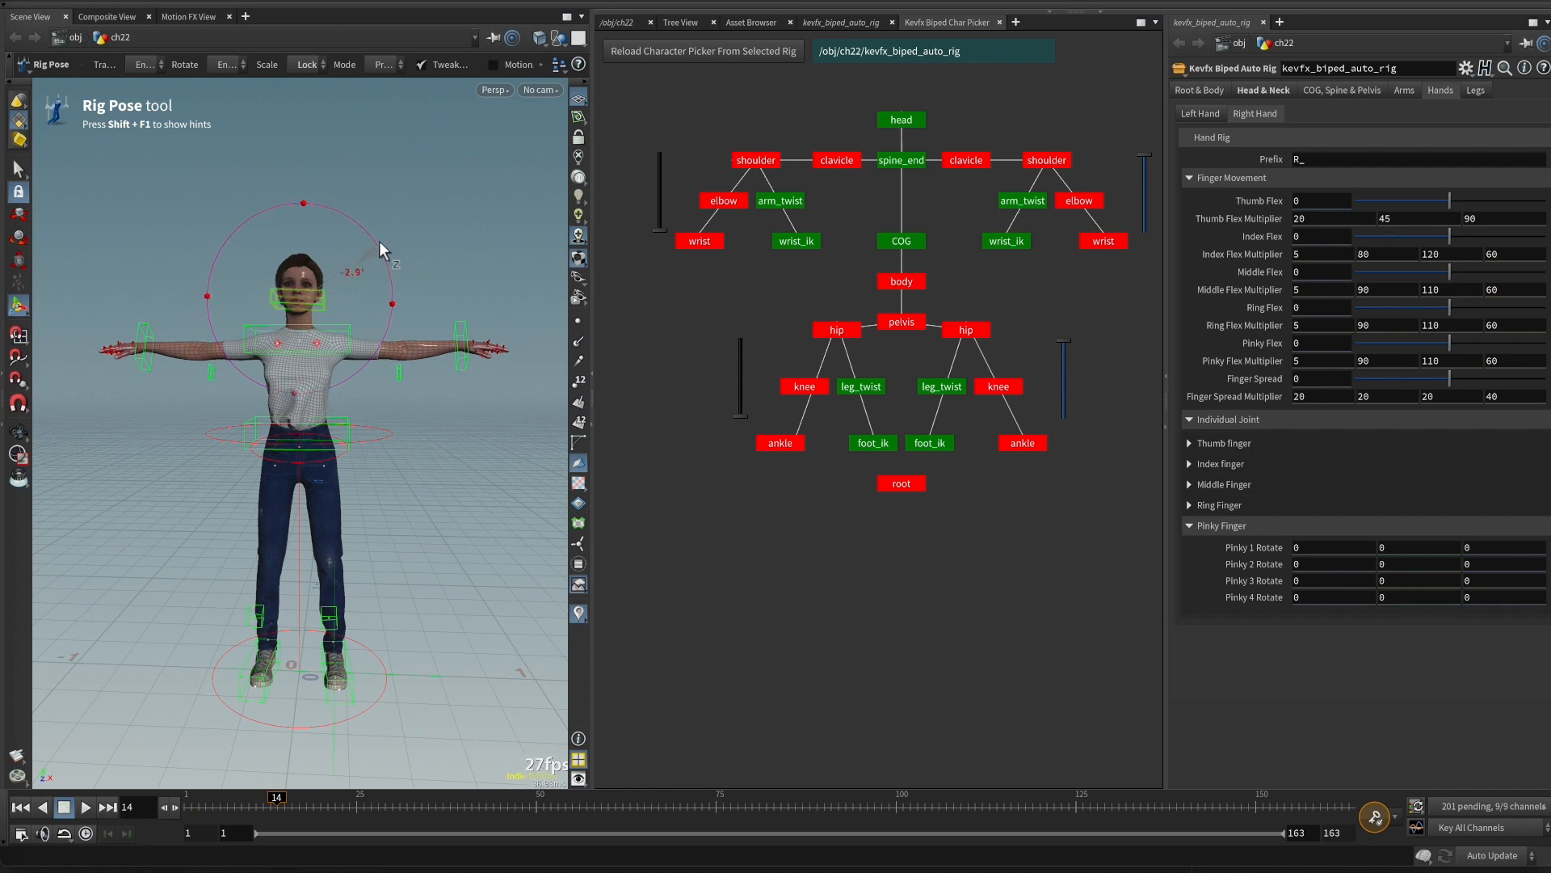
Turn the character's head to the side and reposition the body with the COG control
drag(371, 278, 419, 299)
click(914, 243)
key(t)
drag(301, 433, 292, 433)
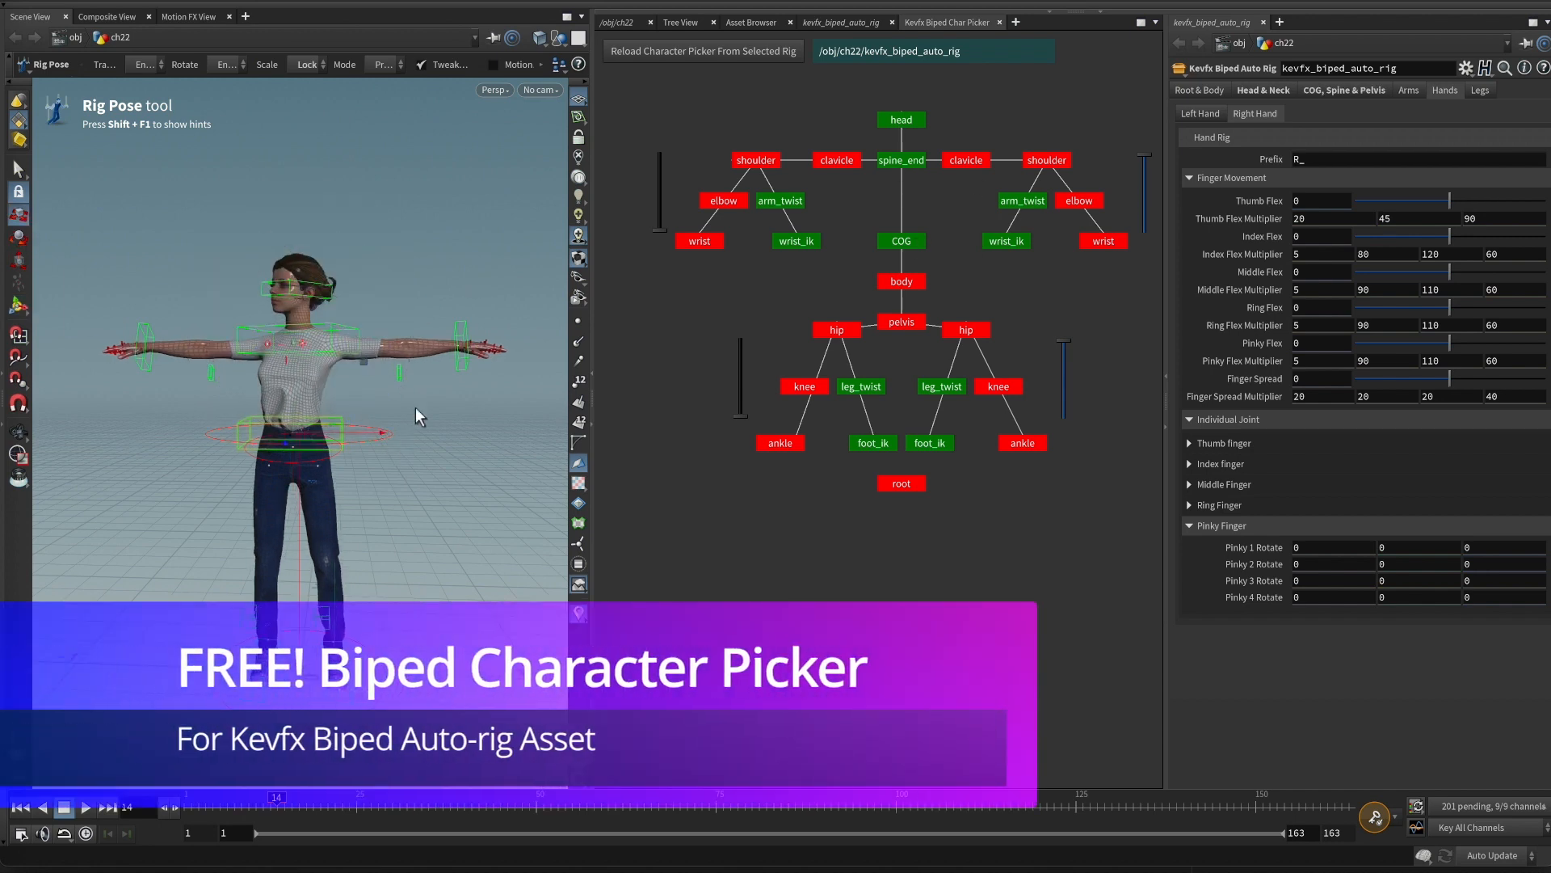
Lower both arms from the T-pose by moving the wrist IK controls down beside the hips
drag(462, 346, 472, 477)
key(r)
click(794, 239)
key(t)
drag(145, 347, 196, 430)
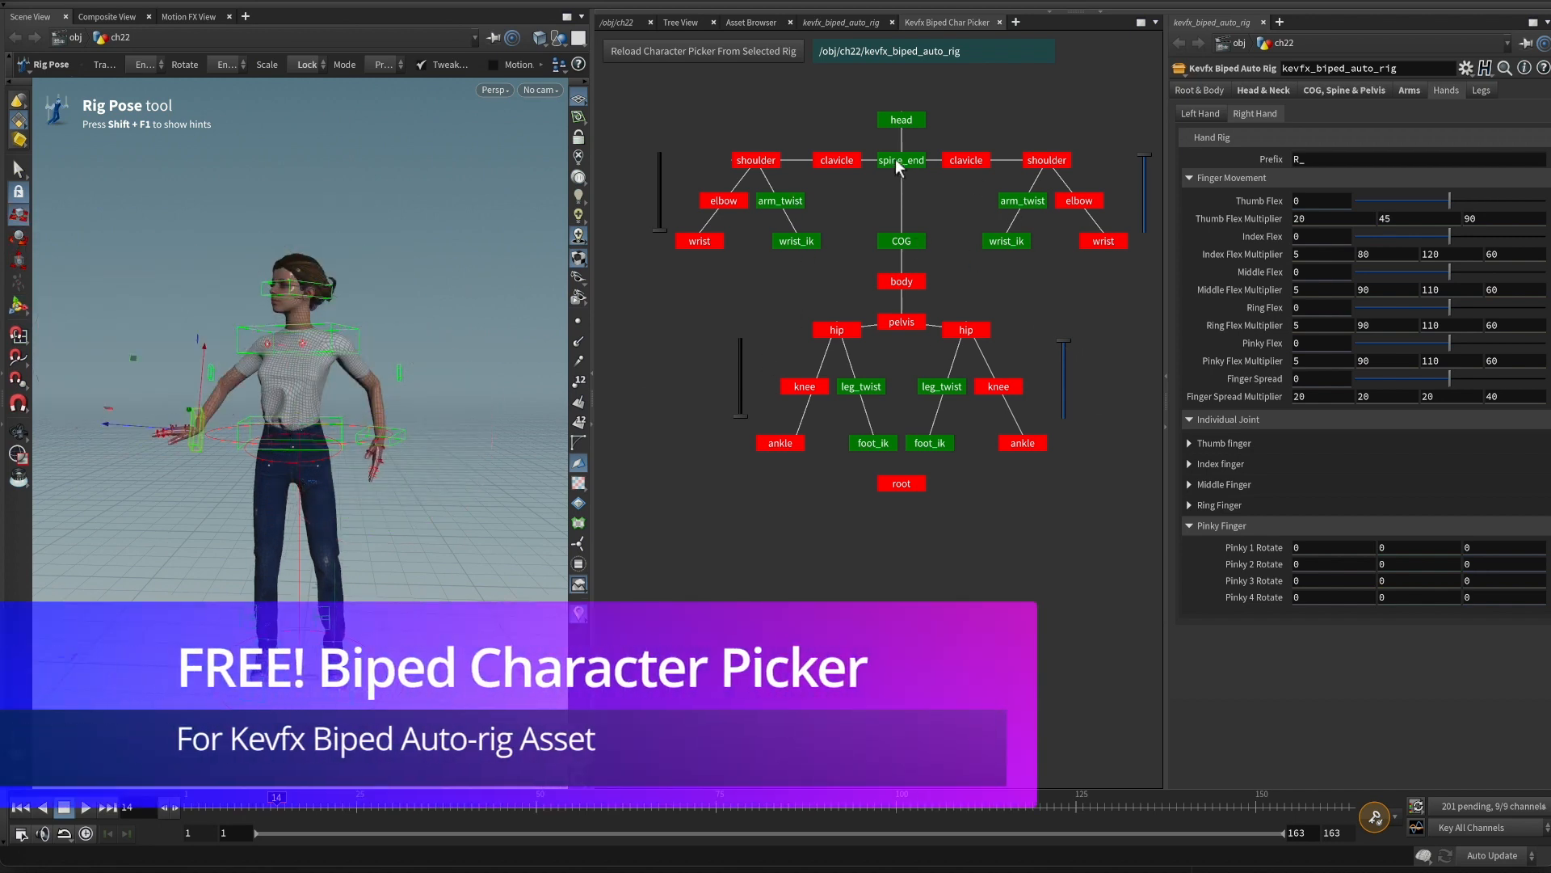
Set the arm slider beside the picker's blue-marked wrist to its minimum, and rotate the hip and leg controls to bend one leg backward
drag(1144, 154, 1144, 230)
mouse_move(1063, 340)
mouse_down()
mouse_move(1064, 413)
mouse_move(1063, 340)
mouse_up()
click(967, 329)
key(r)
drag(311, 541, 429, 509)
click(428, 557)
drag(453, 606, 440, 557)
click(263, 652)
drag(266, 651, 323, 614)
alt+drag(339, 461, 437, 473)
click(485, 426)
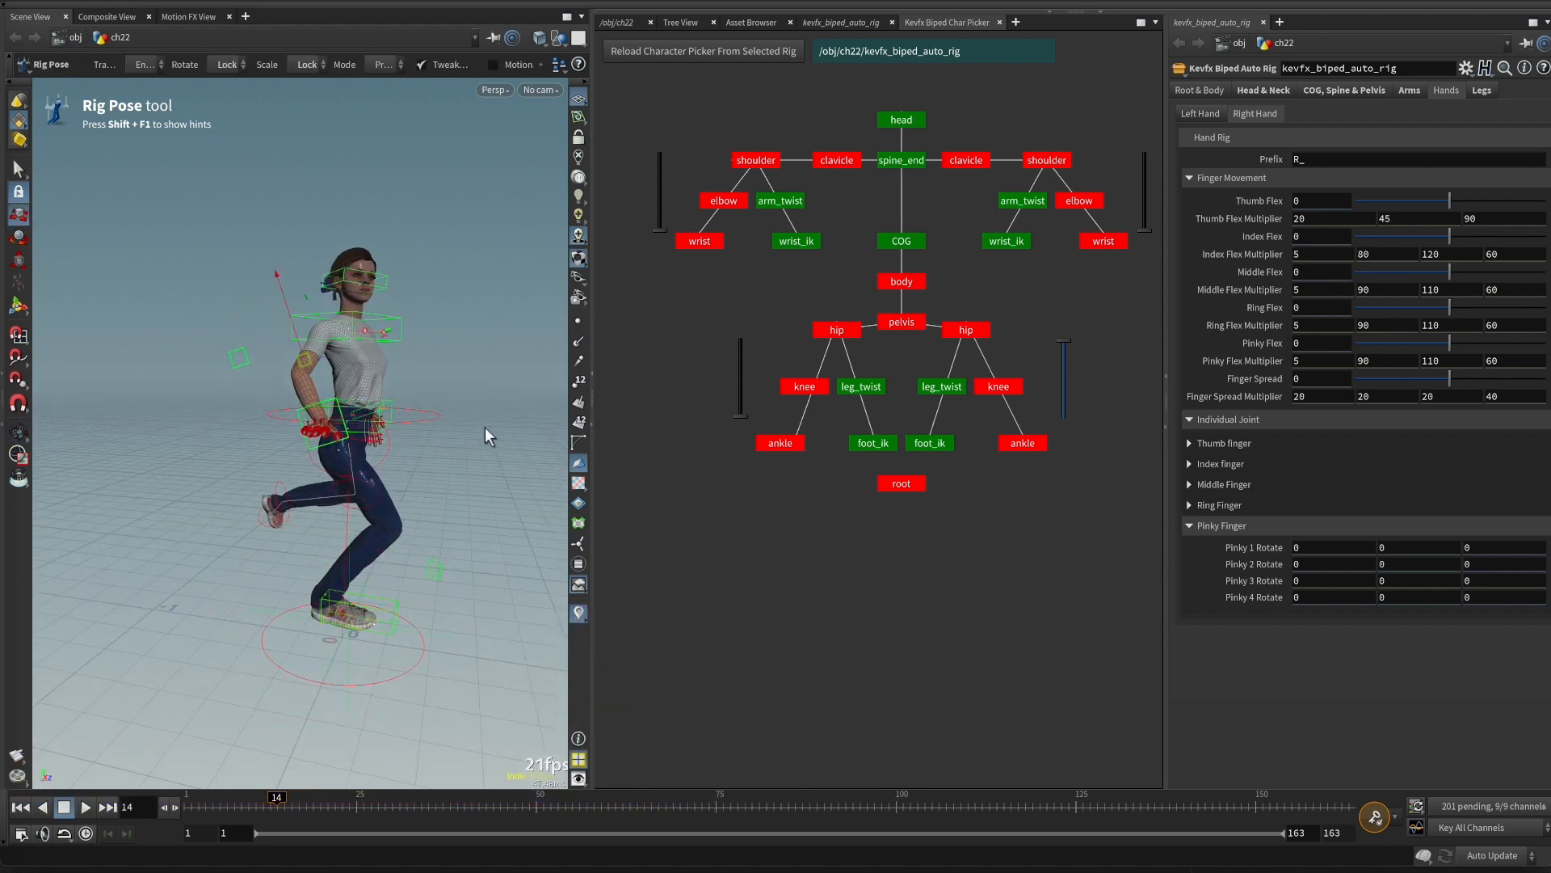
Rotate the arm controls to swing the bent arms away from the torso
click(1019, 245)
key(r)
click(483, 283)
alt+drag(505, 388, 476, 429)
alt+right_drag(476, 428, 477, 463)
click(396, 408)
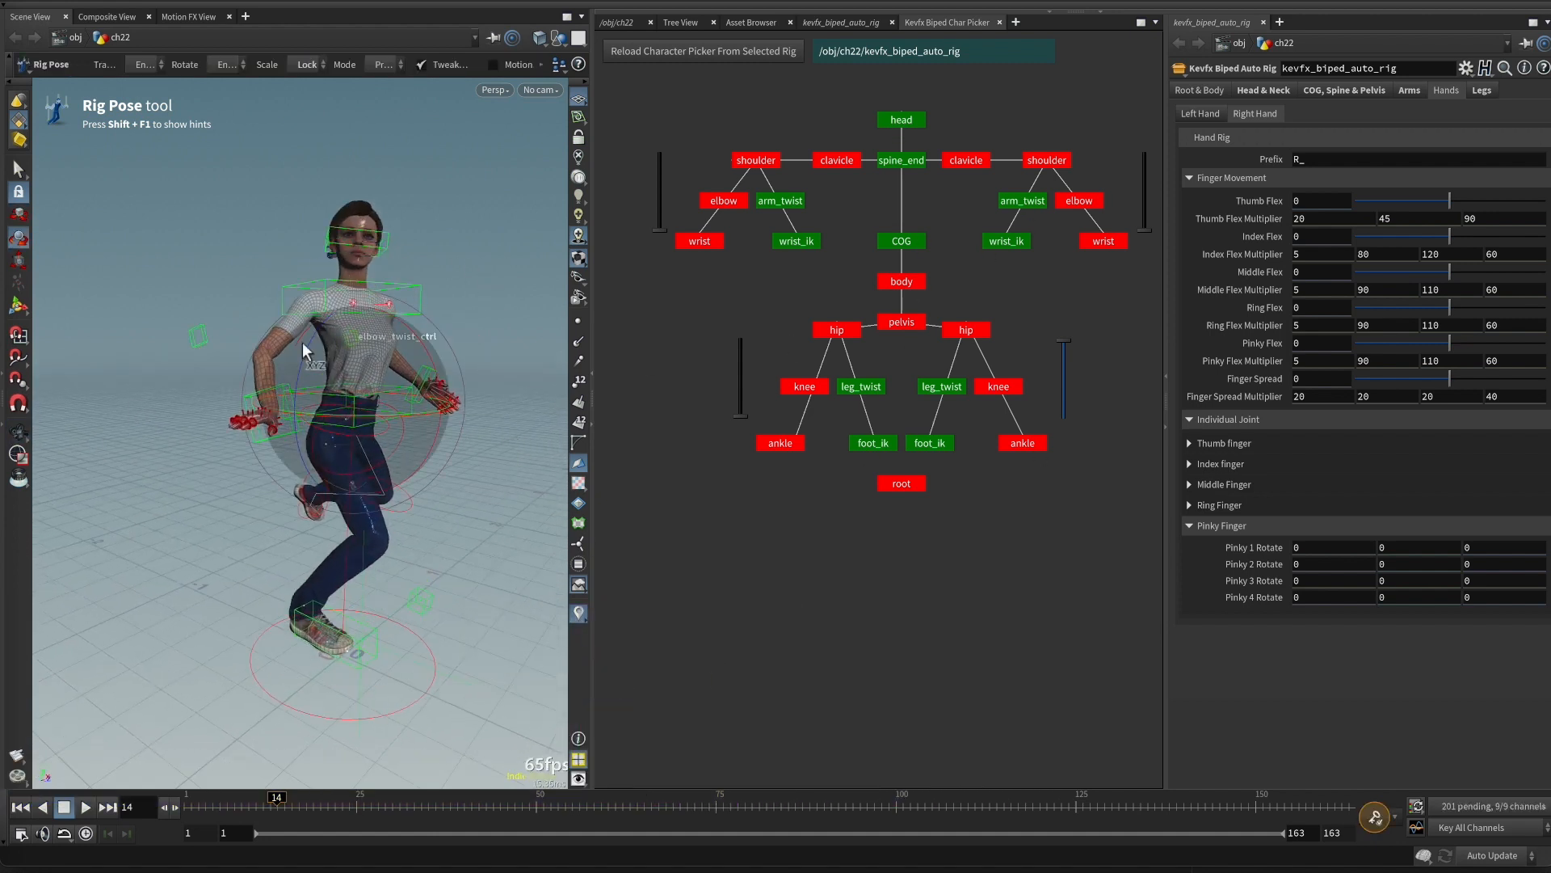
drag(303, 344, 270, 380)
Select the foot_ik control in the character picker and shift the supporting foot slightly
click(873, 443)
drag(414, 629, 404, 663)
click(271, 457)
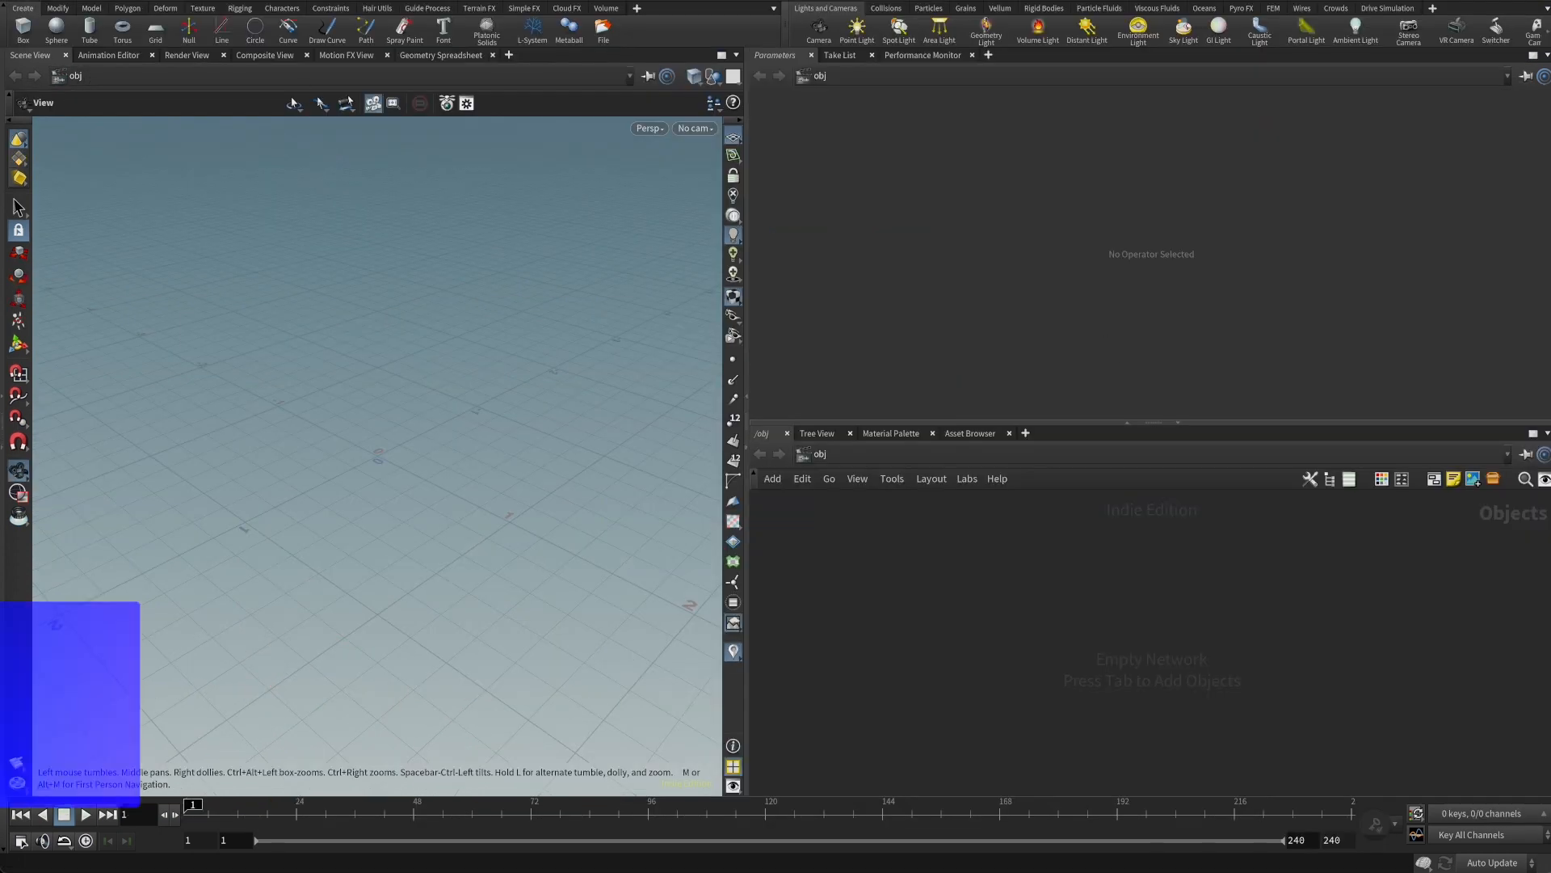
Install the kevfx_biped_char_picker.hdalc asset library into the current HIP file only
click(275, 4)
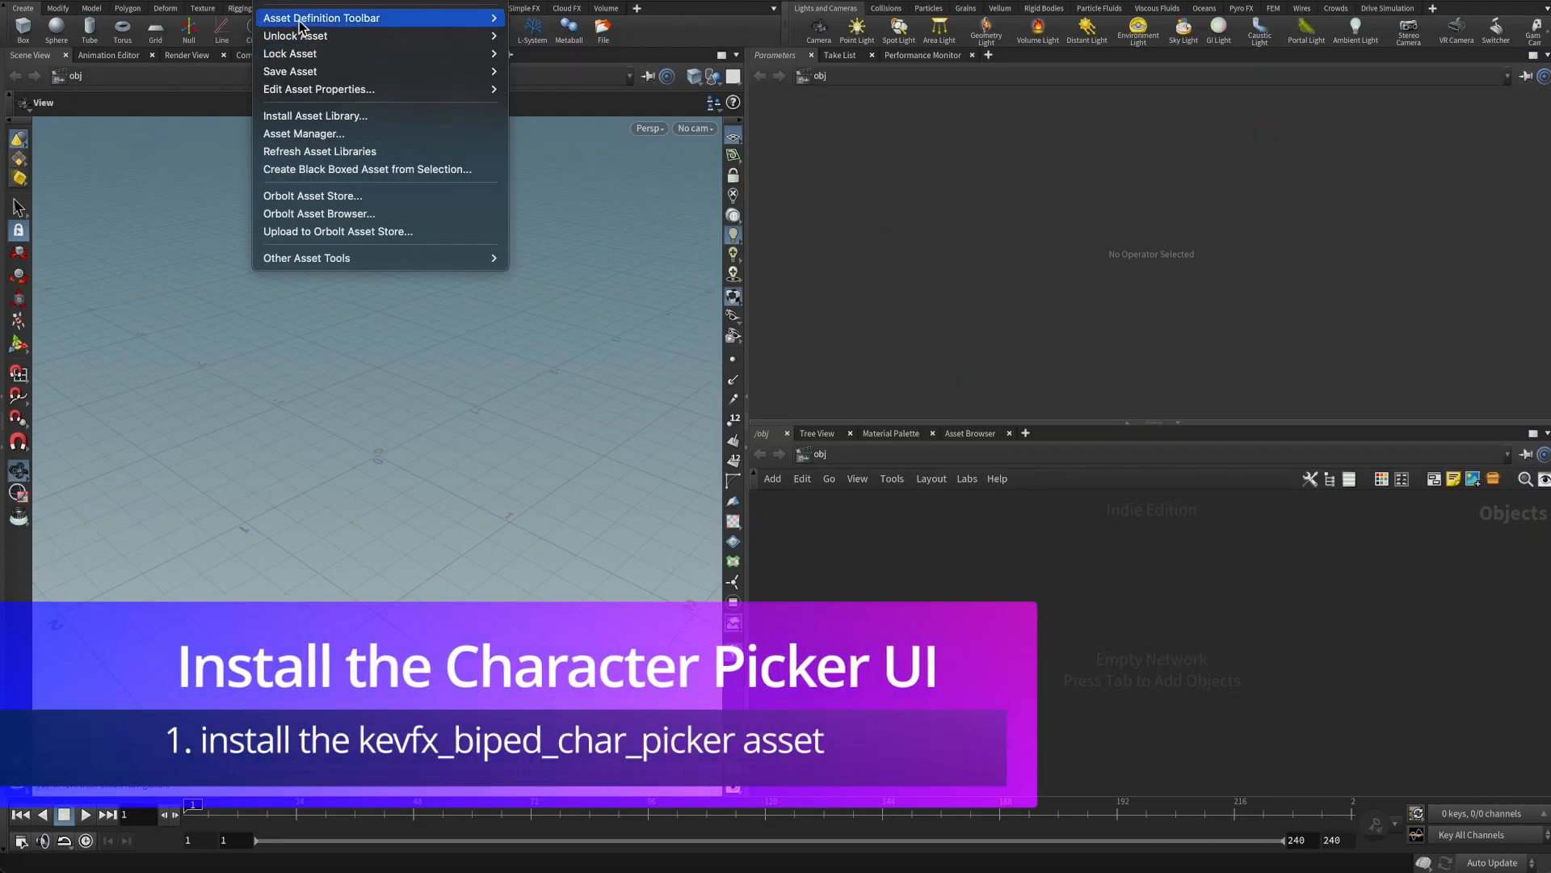
click(304, 118)
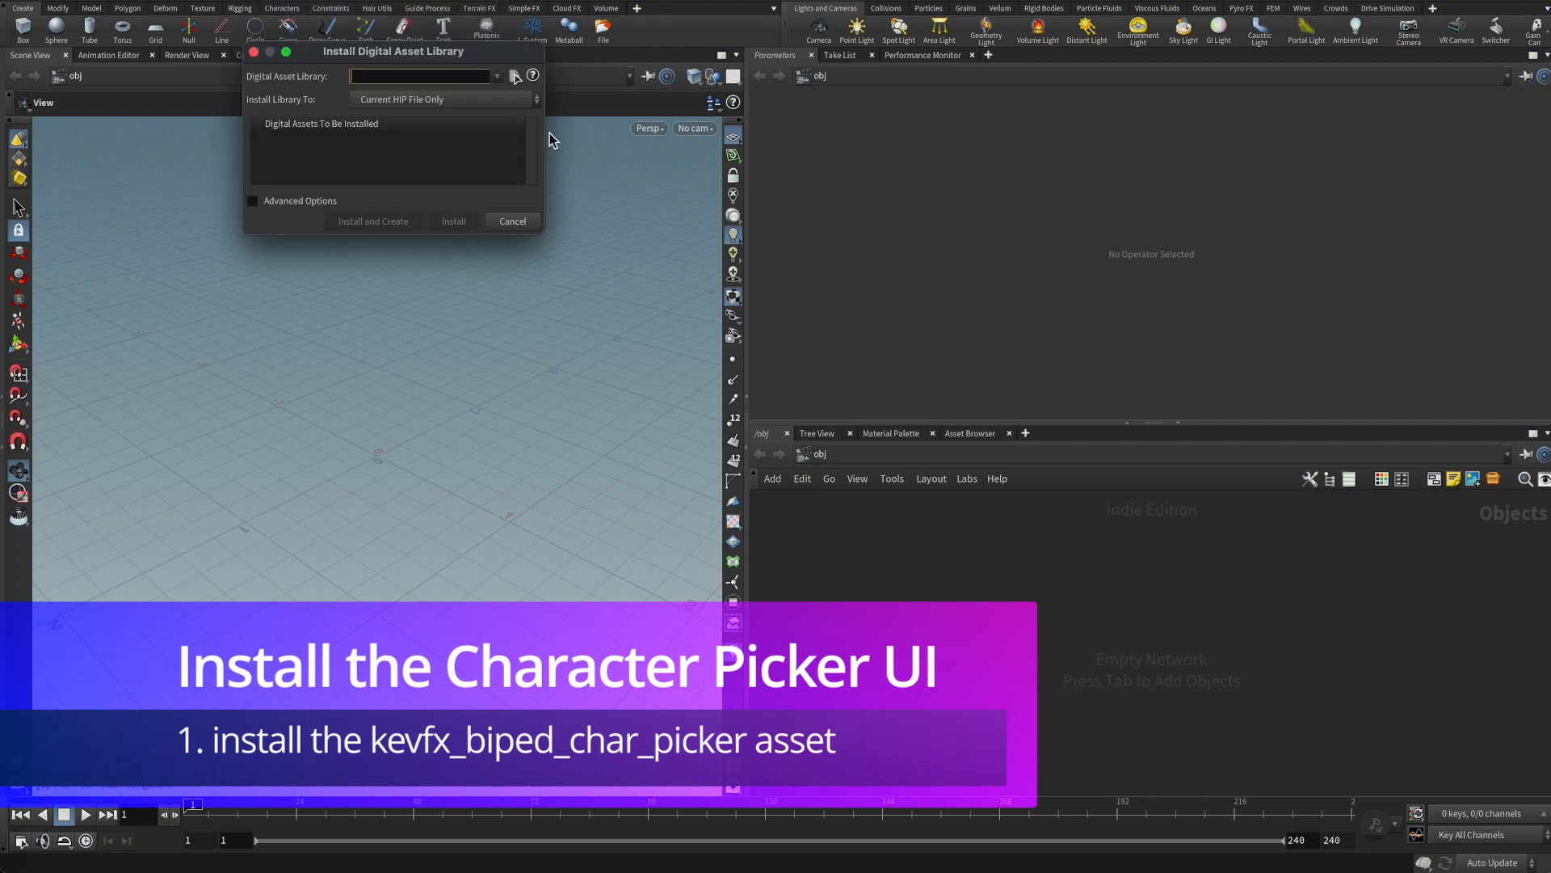
click(518, 78)
click(472, 173)
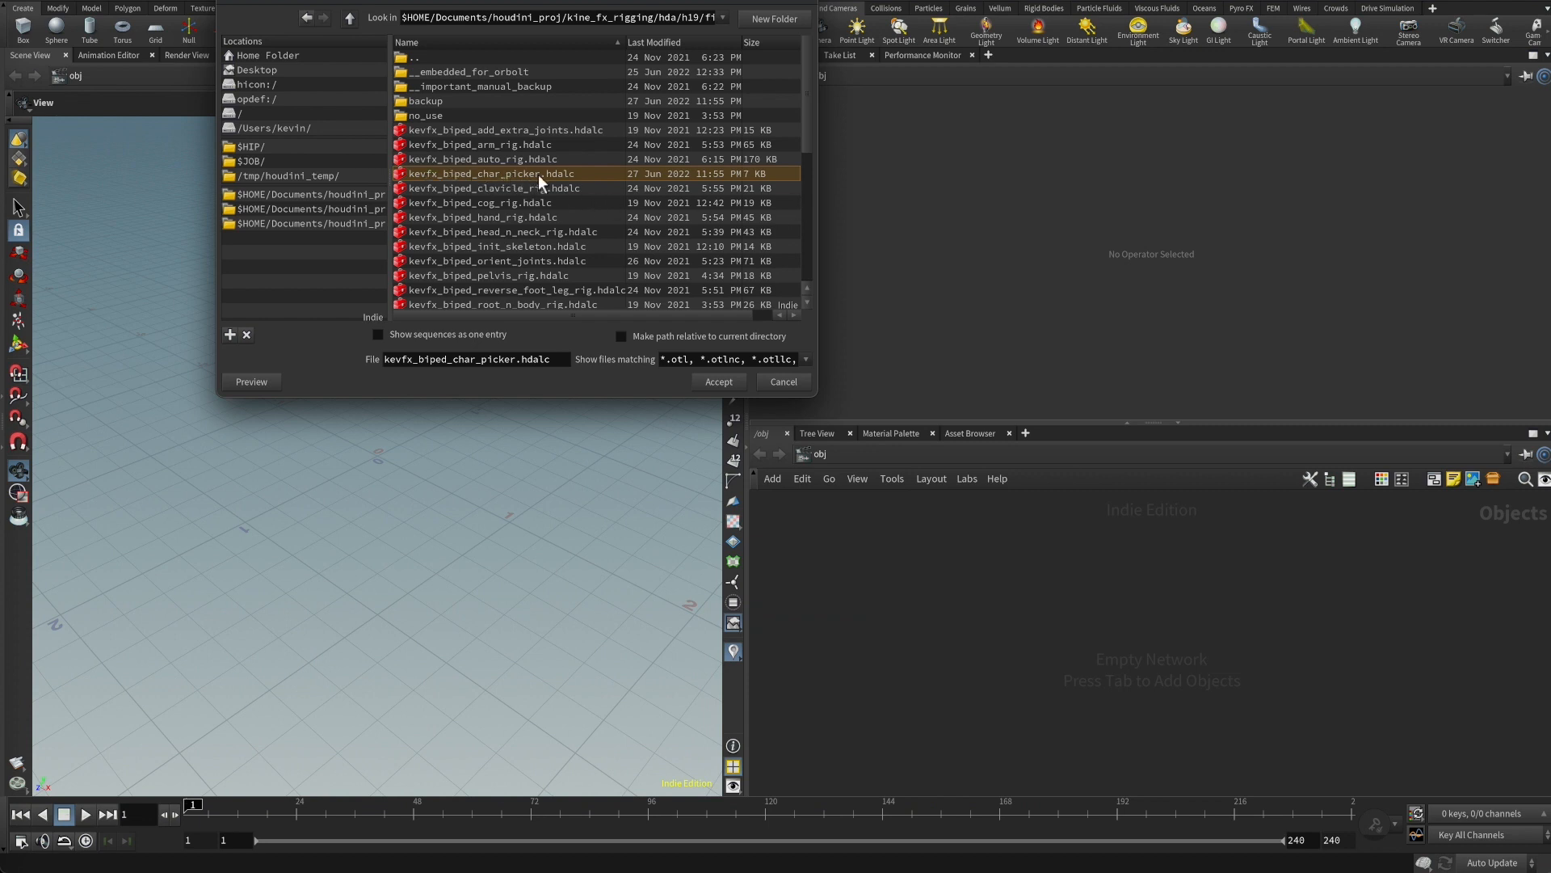
click(717, 382)
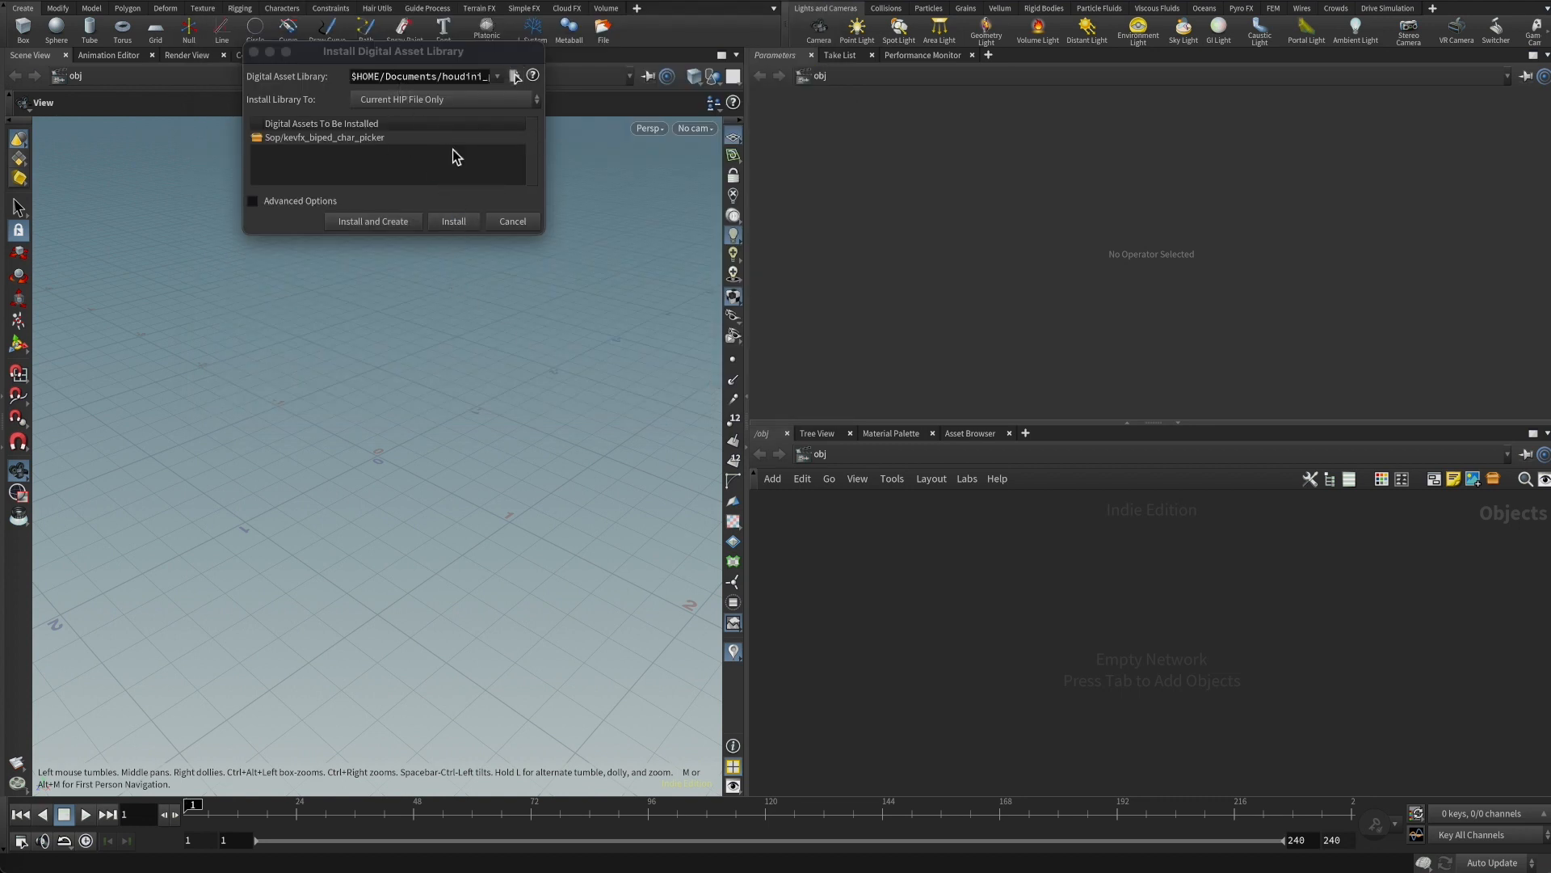
drag(449, 51, 488, 259)
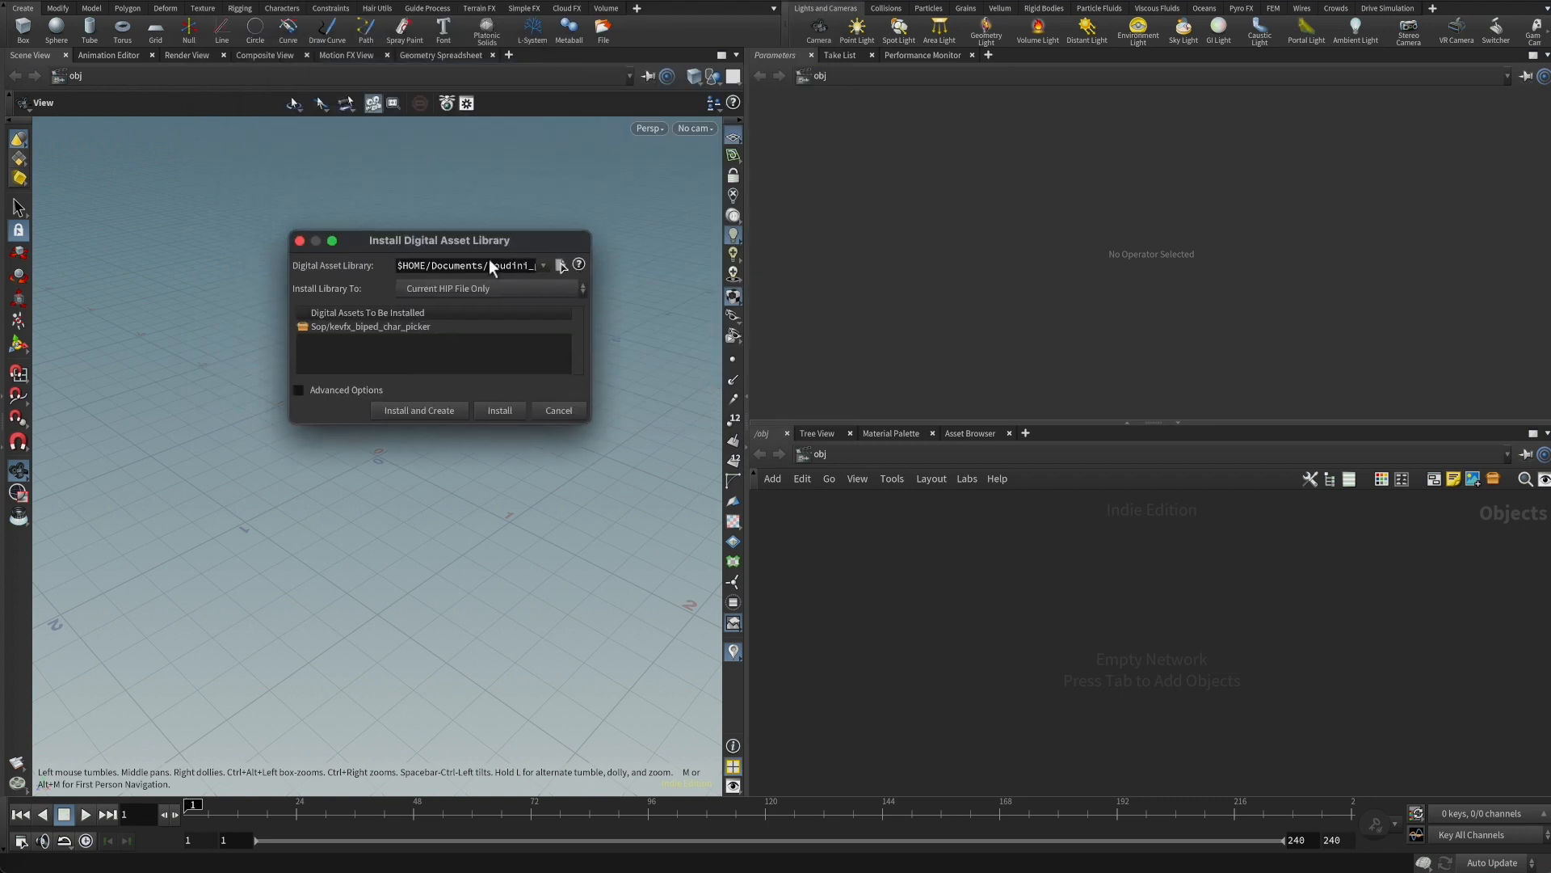
click(498, 409)
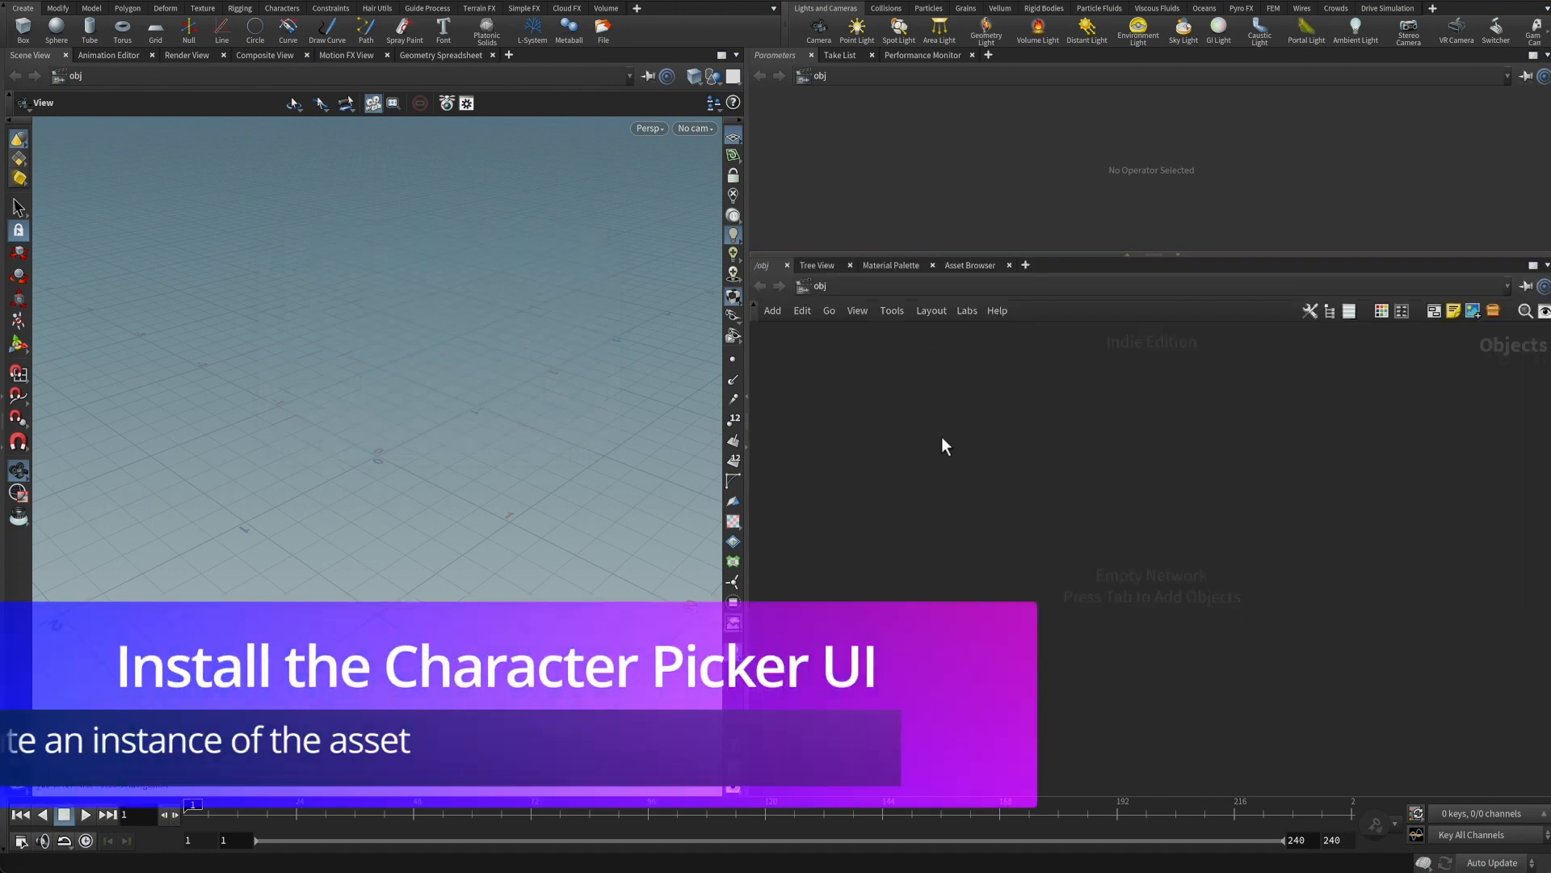
Create a Geometry node at object level and enter its network
key(Tab)
text(geo)
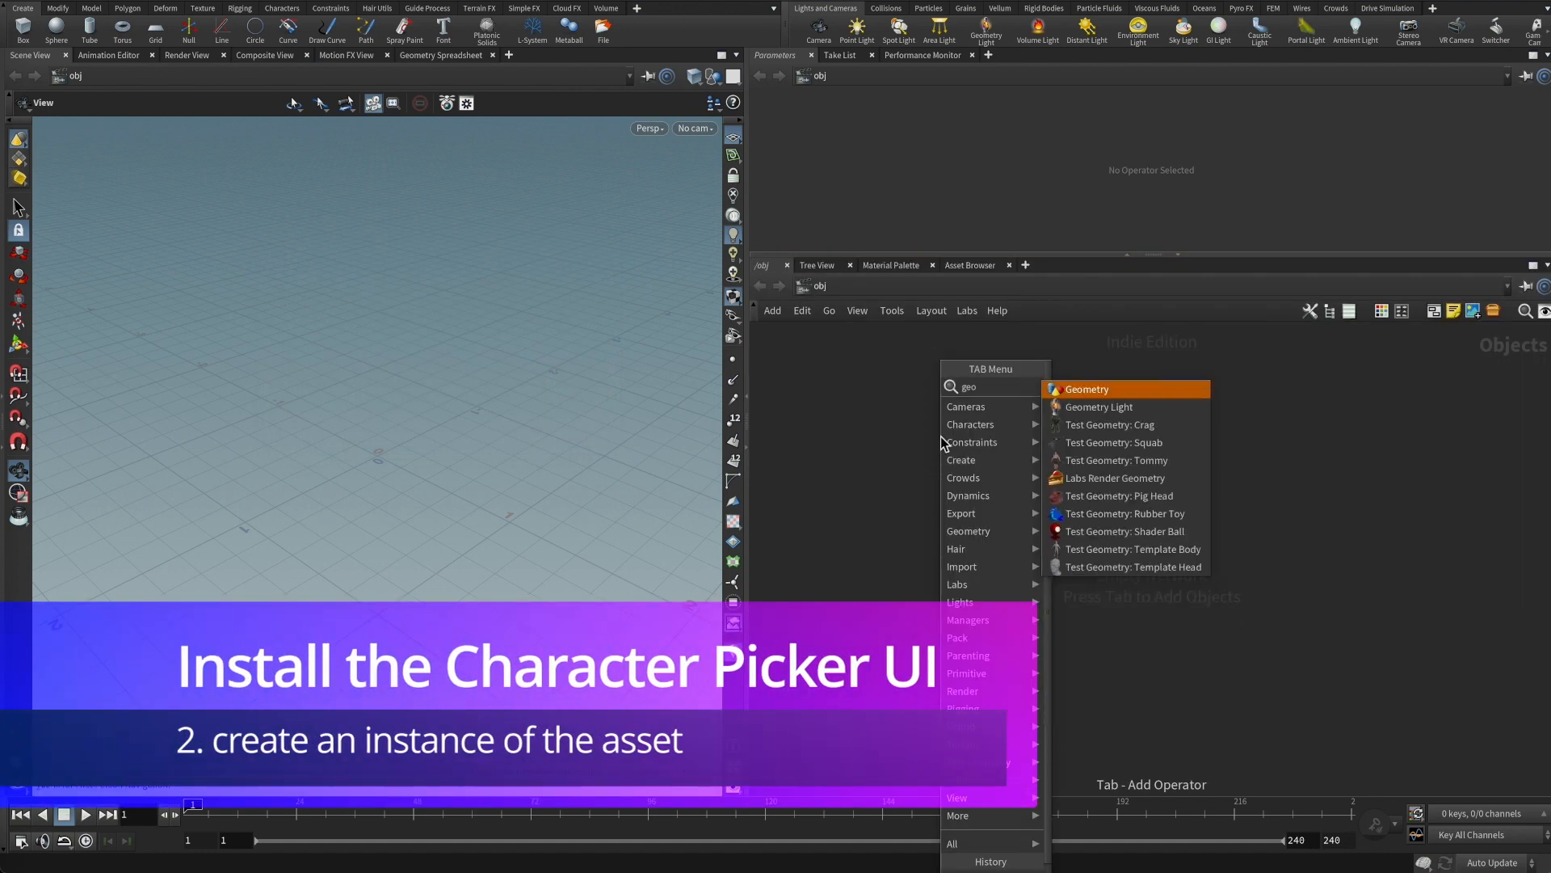
key(Return)
click(942, 437)
key(Return)
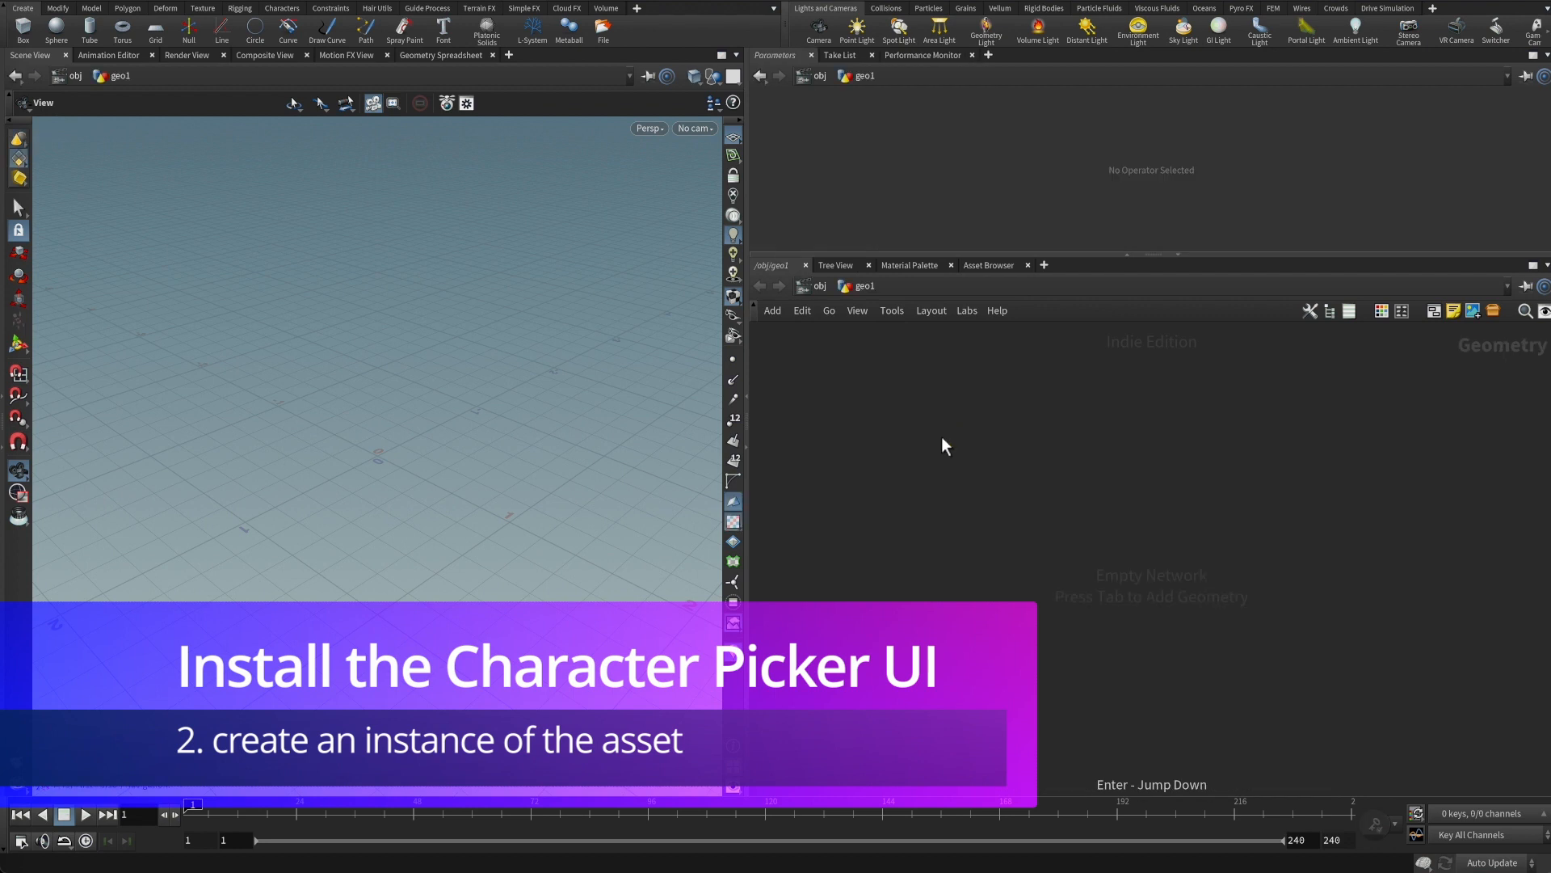
Add a Kevfx Biped Char Picker node inside the geometry network
key(Tab)
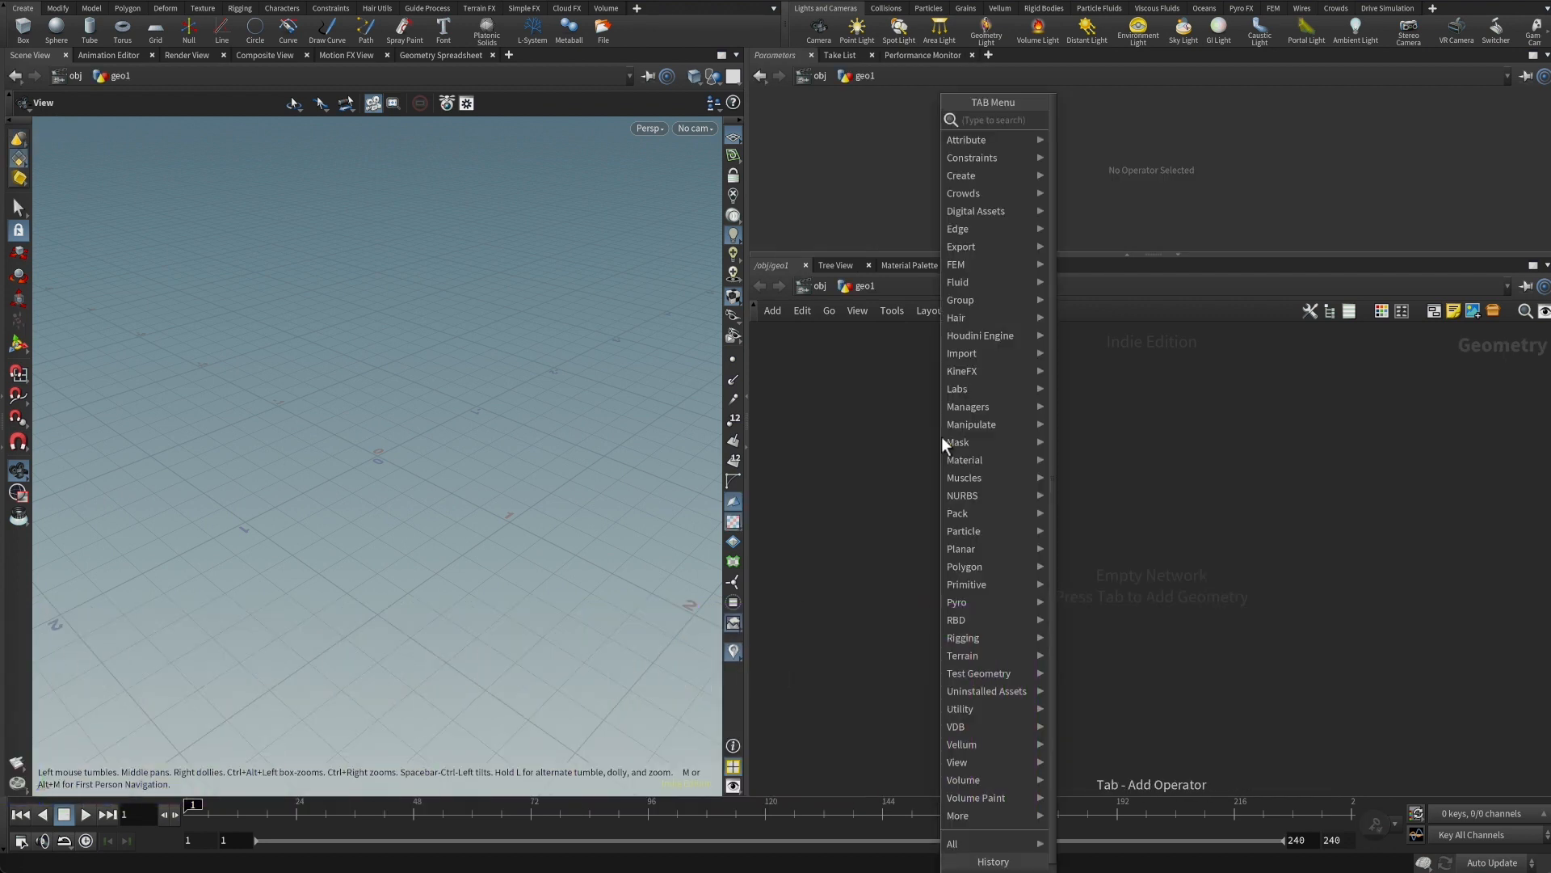
text(kev)
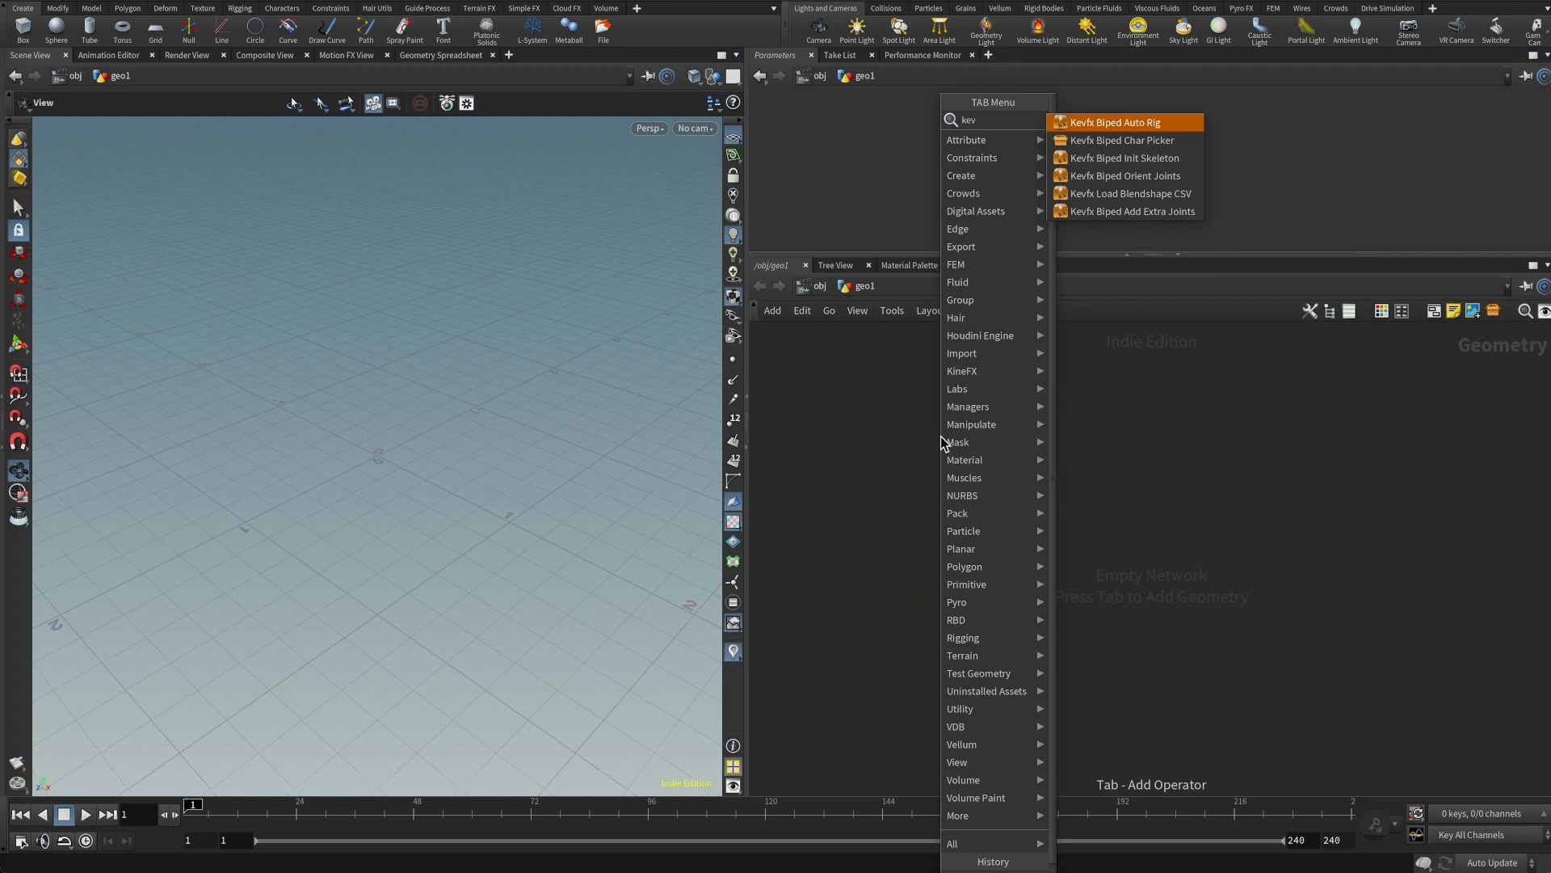
text(bi)
key(BackSpace)
key(BackSpace)
text(biped)
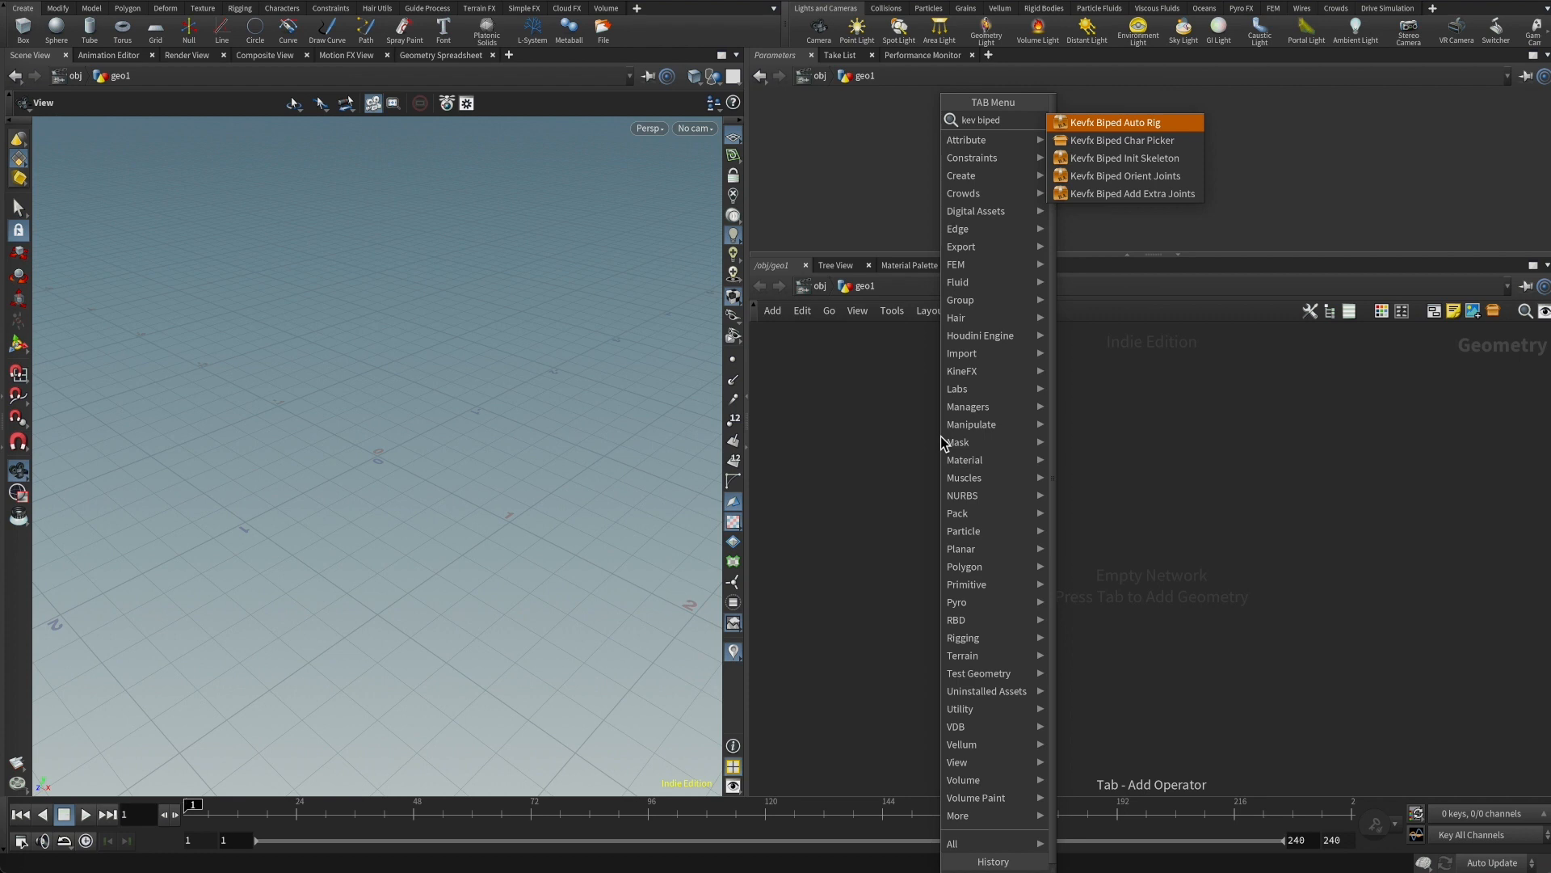
text( cha)
key(Return)
click(942, 436)
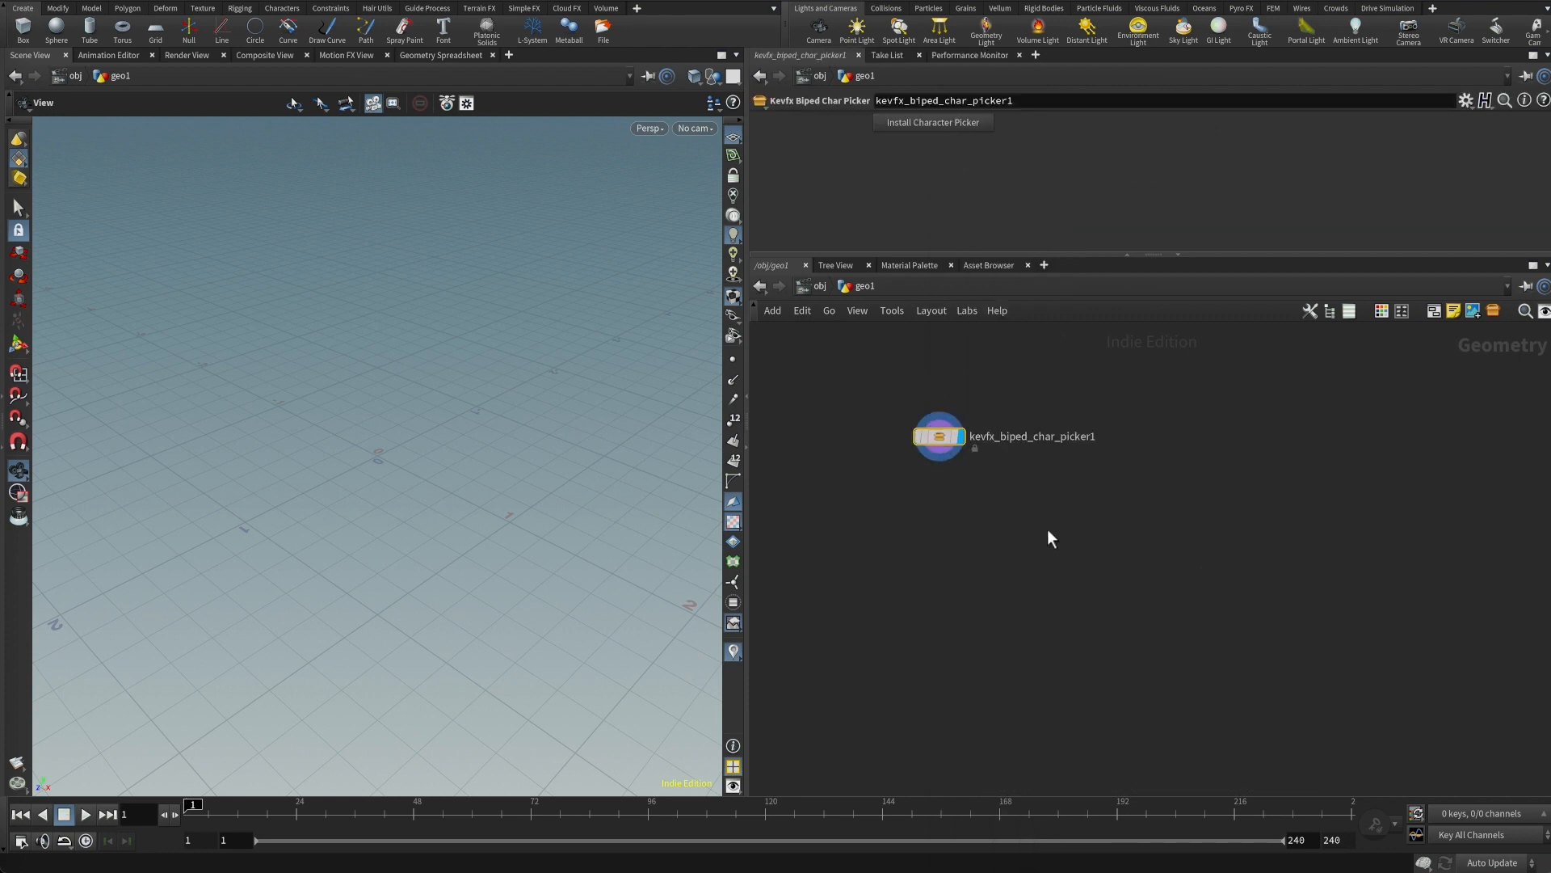
middle_drag(987, 533, 955, 559)
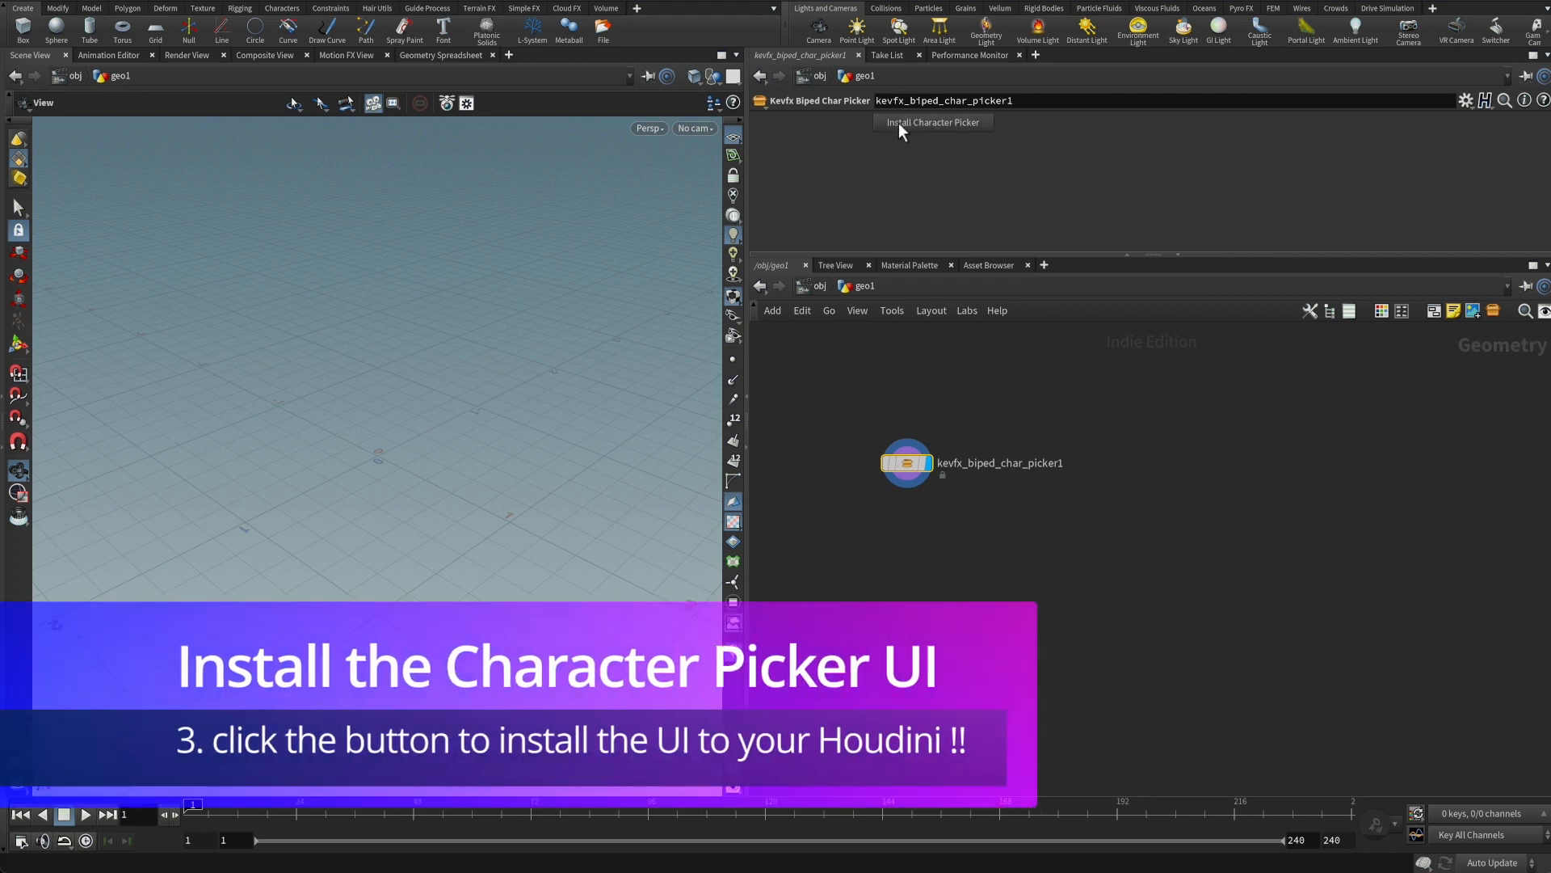
middle_drag(951, 542, 968, 566)
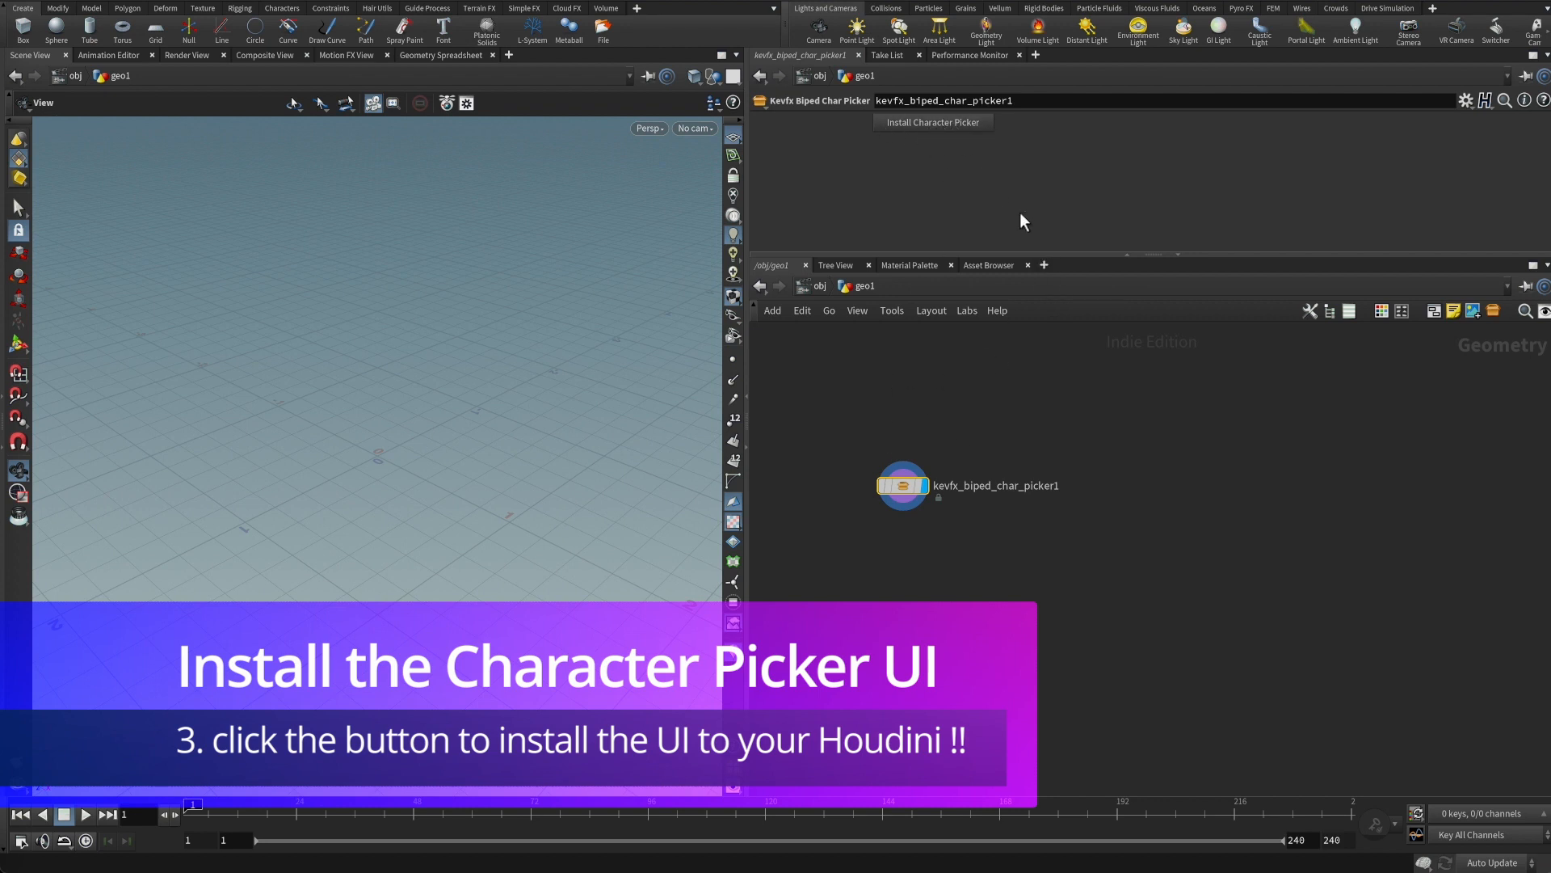
Check the available pane tab types for the Kevfx Biped Char Picker entry
click(1044, 265)
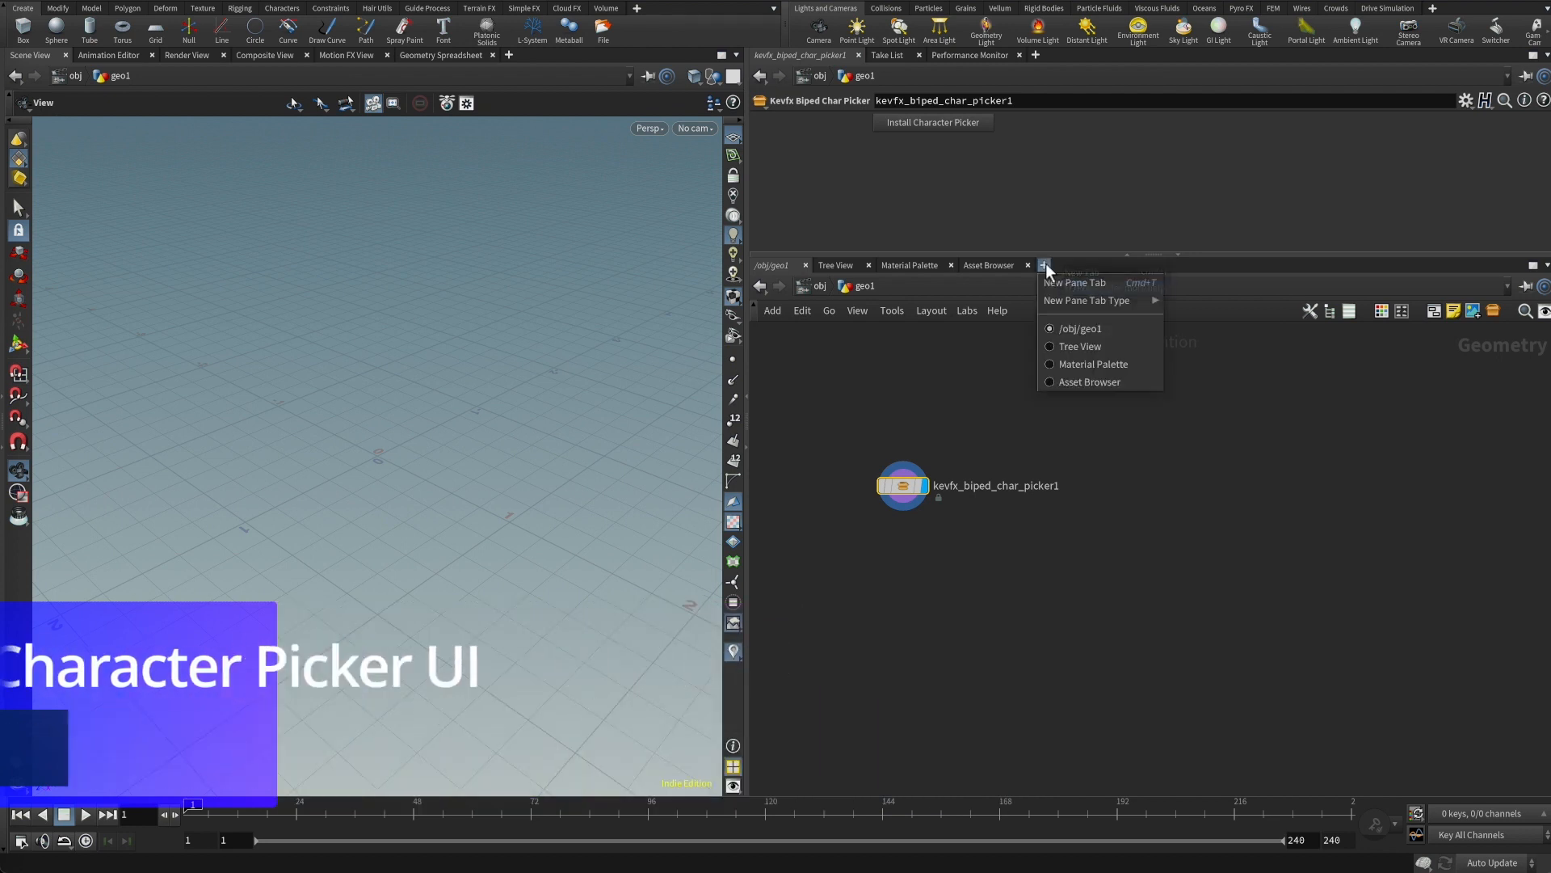
mouse_move(1120, 301)
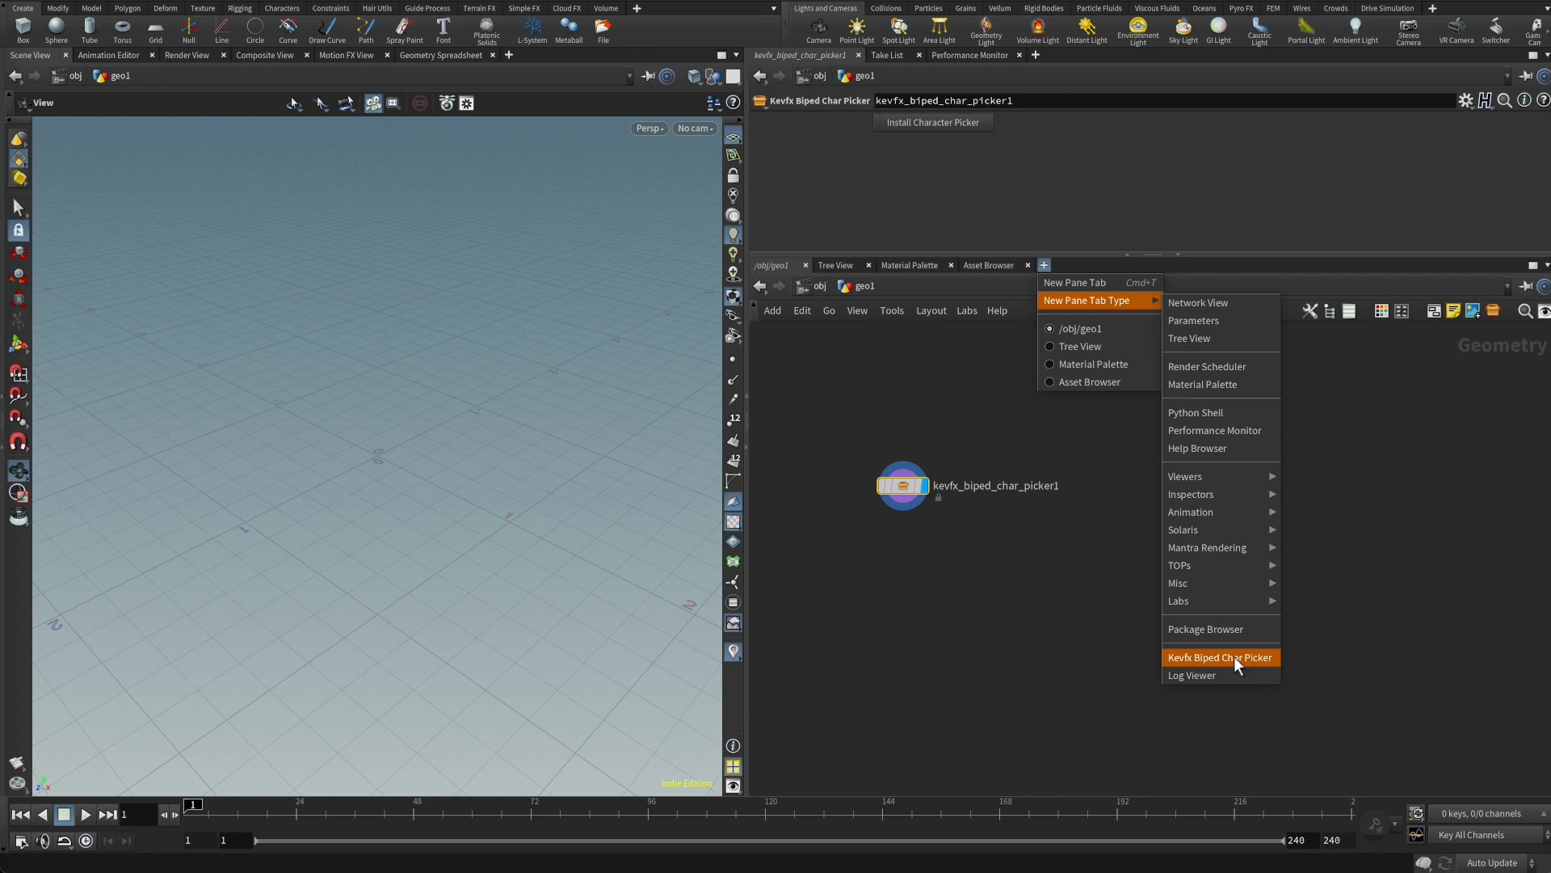
click(973, 404)
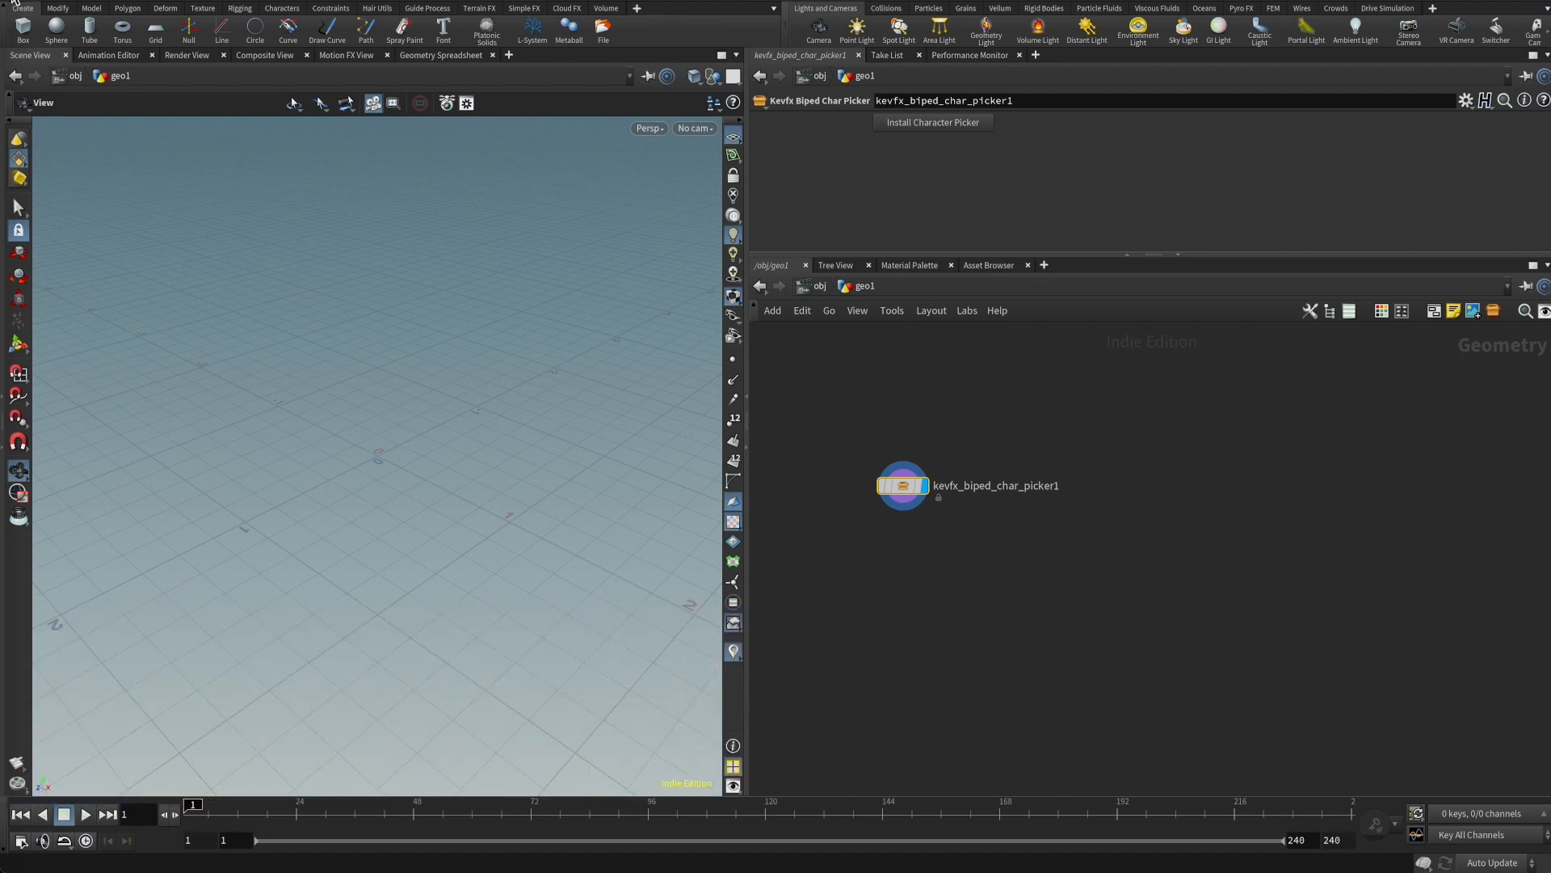
Quit Houdini discarding the changes to untitled.hip, and start it again
key(ctrl+q)
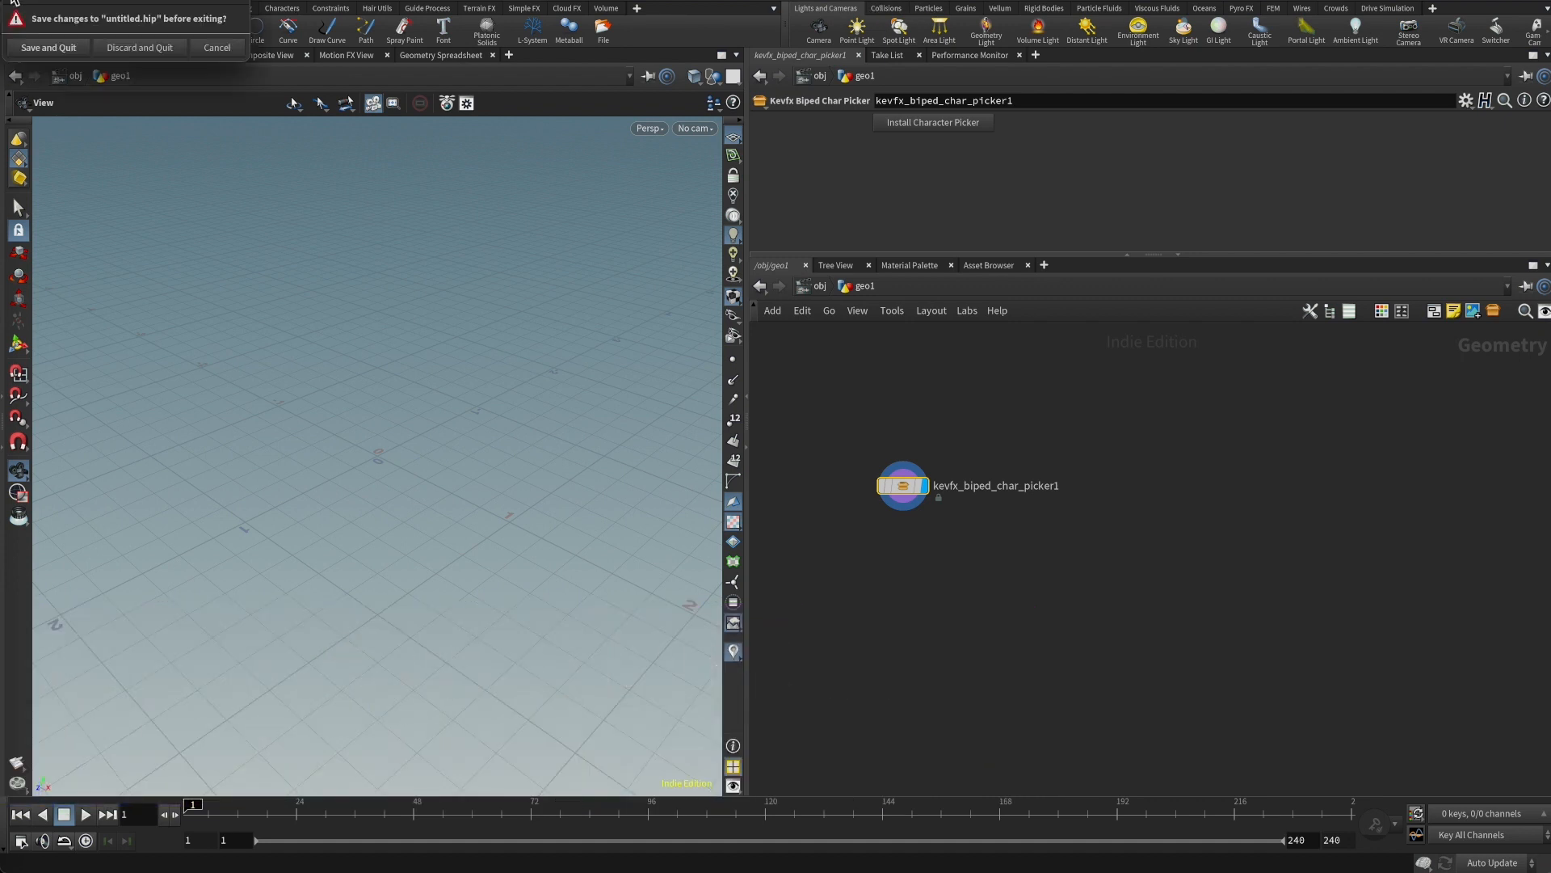
click(144, 47)
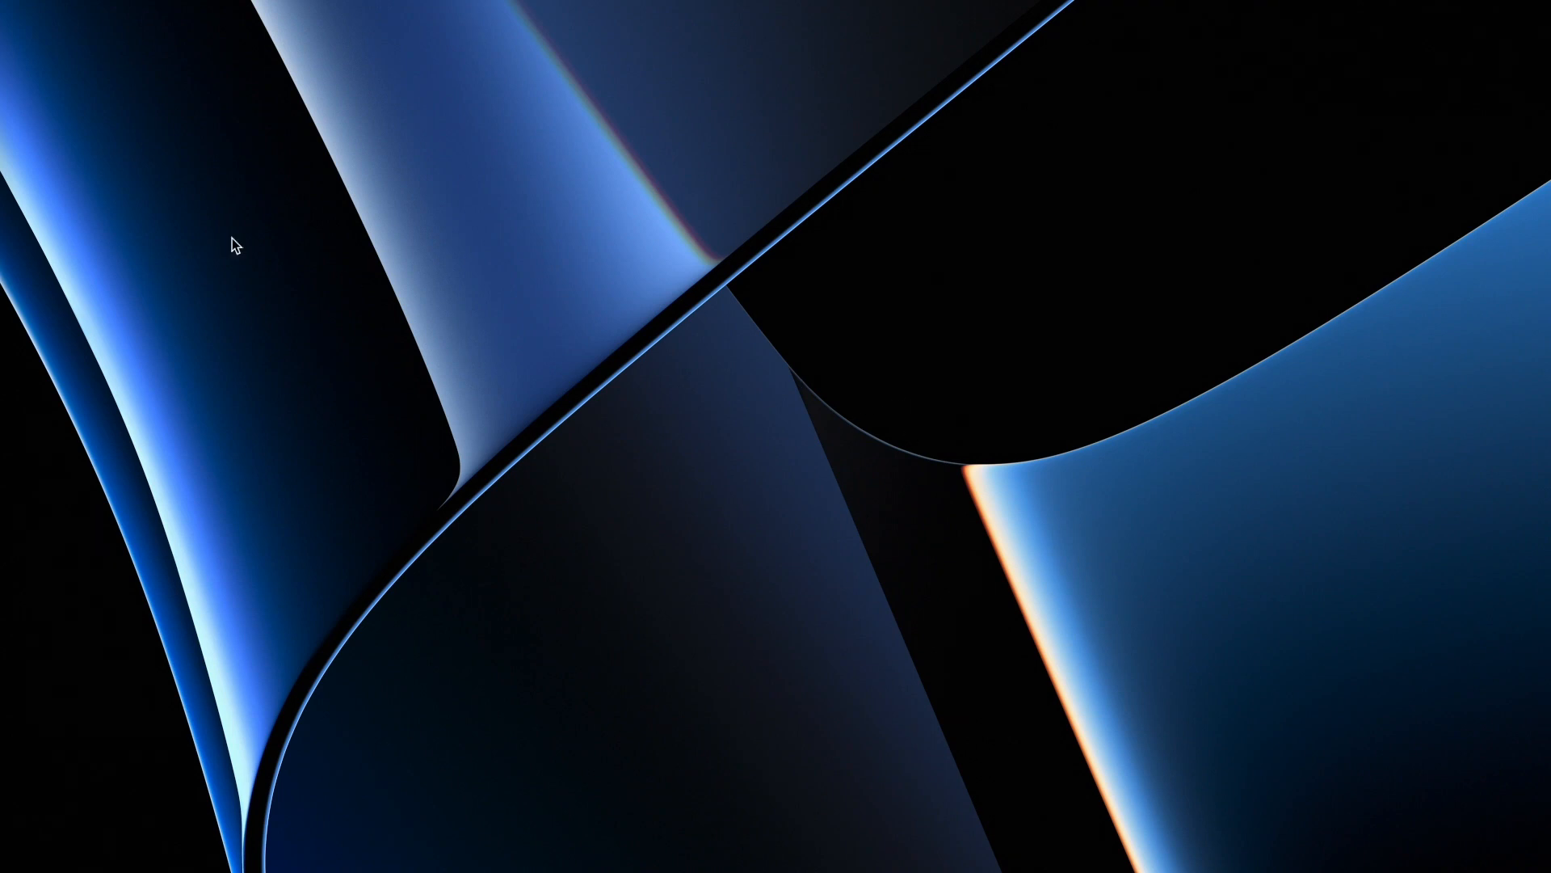
click(4, 29)
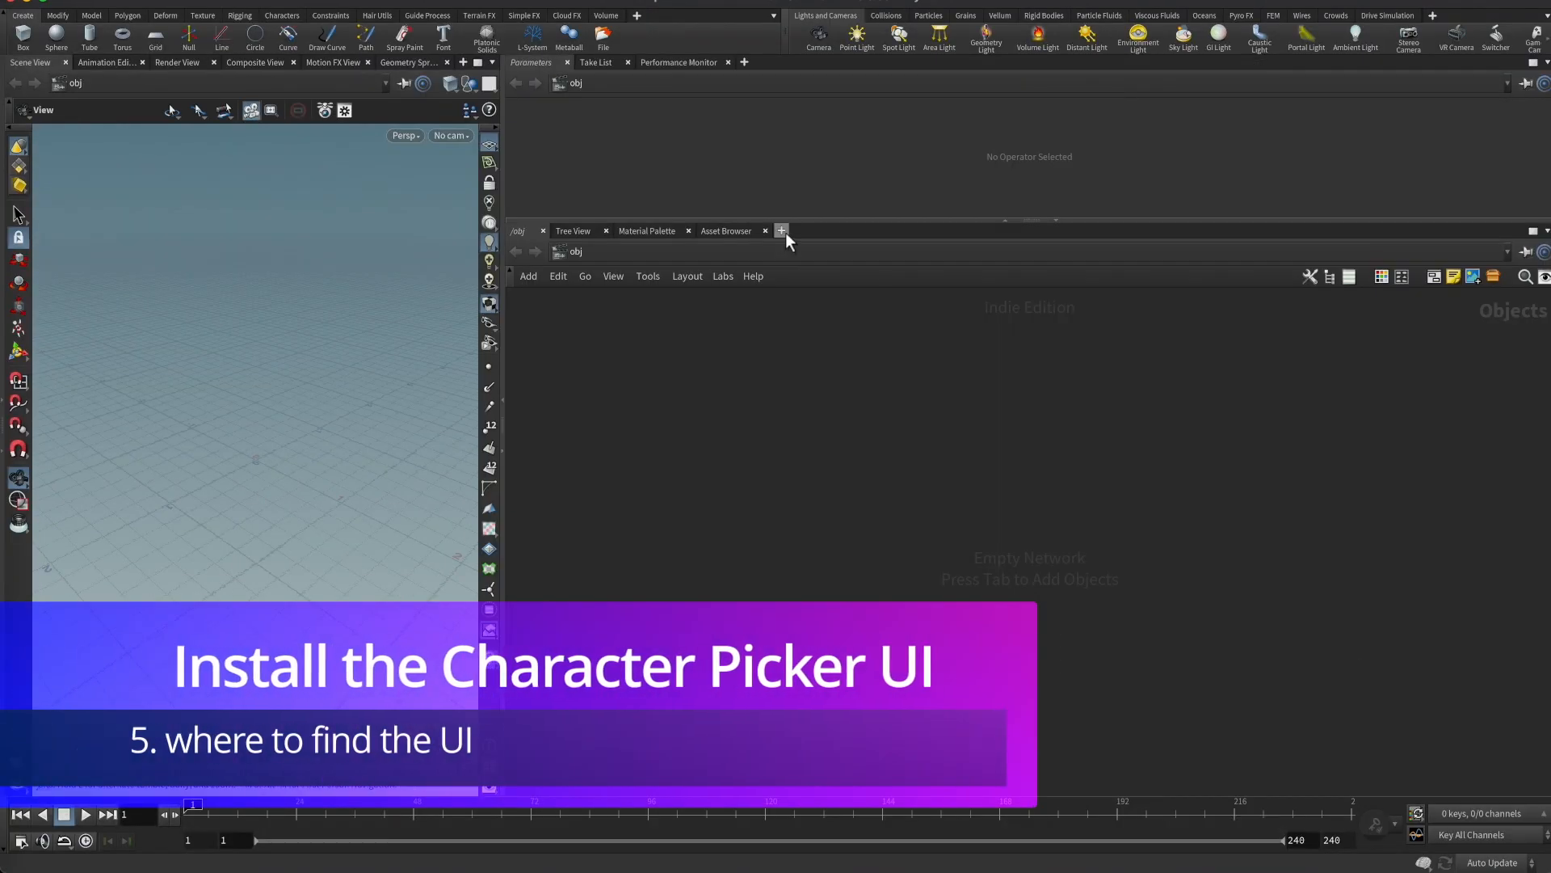
Add a Kevfx Biped Char Picker pane tab beside the network view and dismiss the message dialog
click(782, 231)
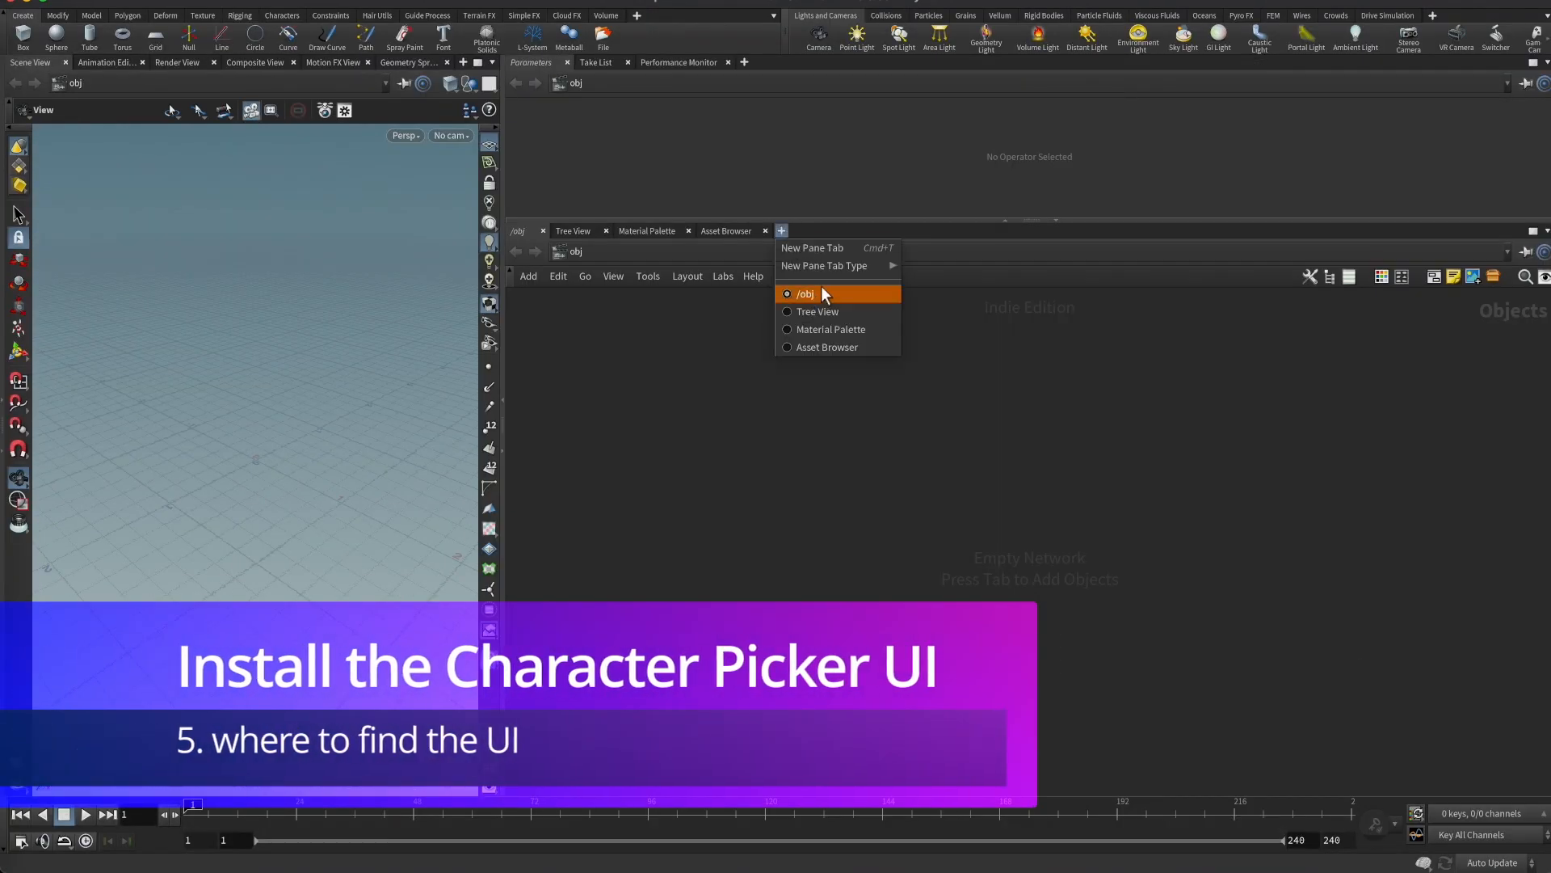
mouse_move(874, 267)
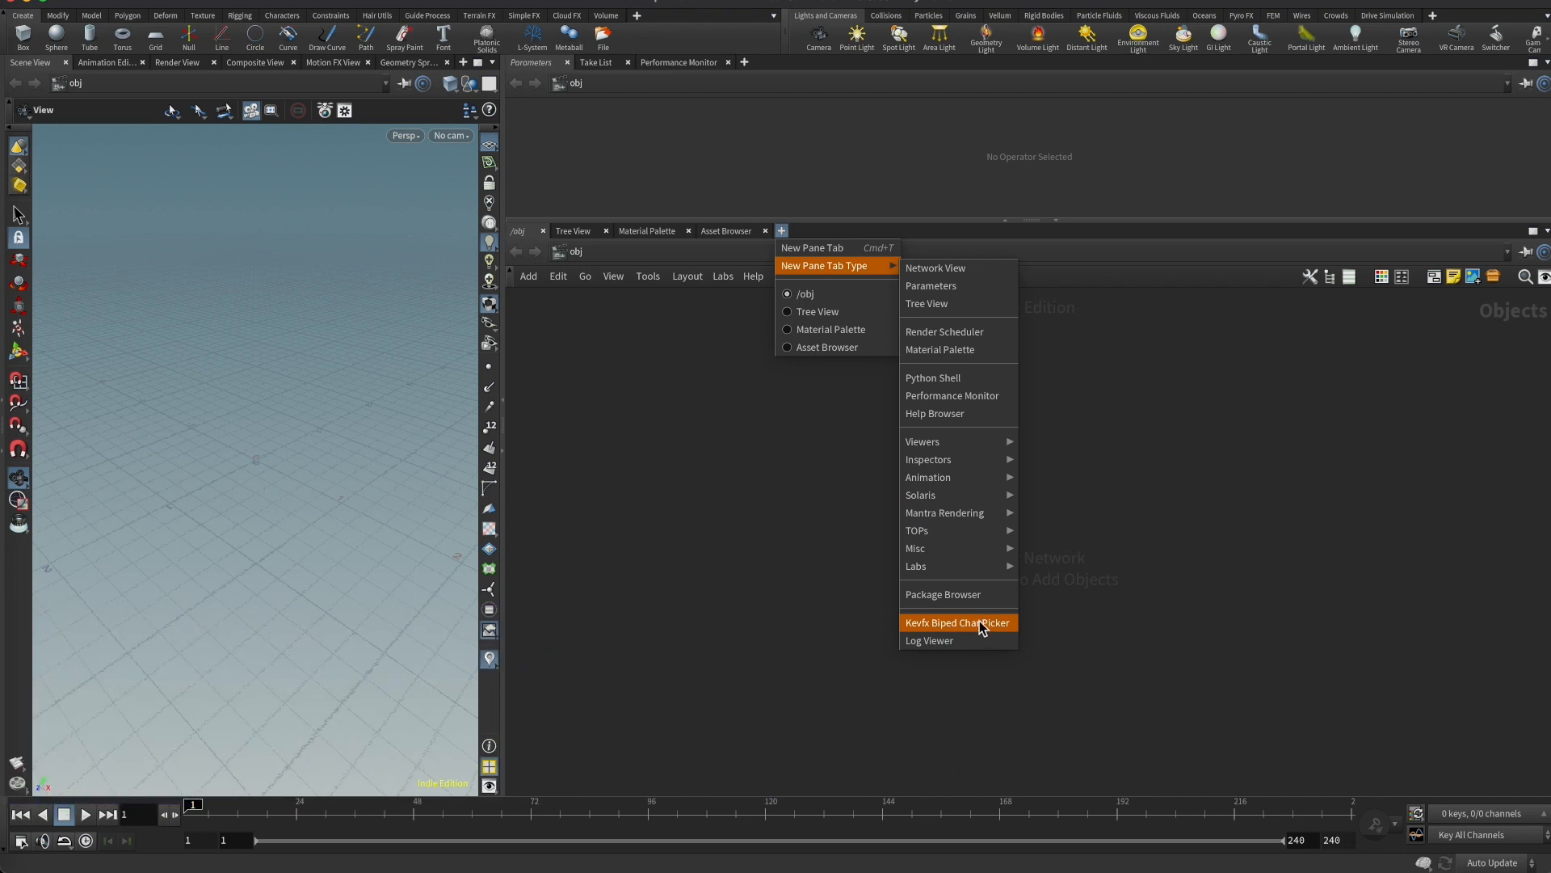
click(980, 624)
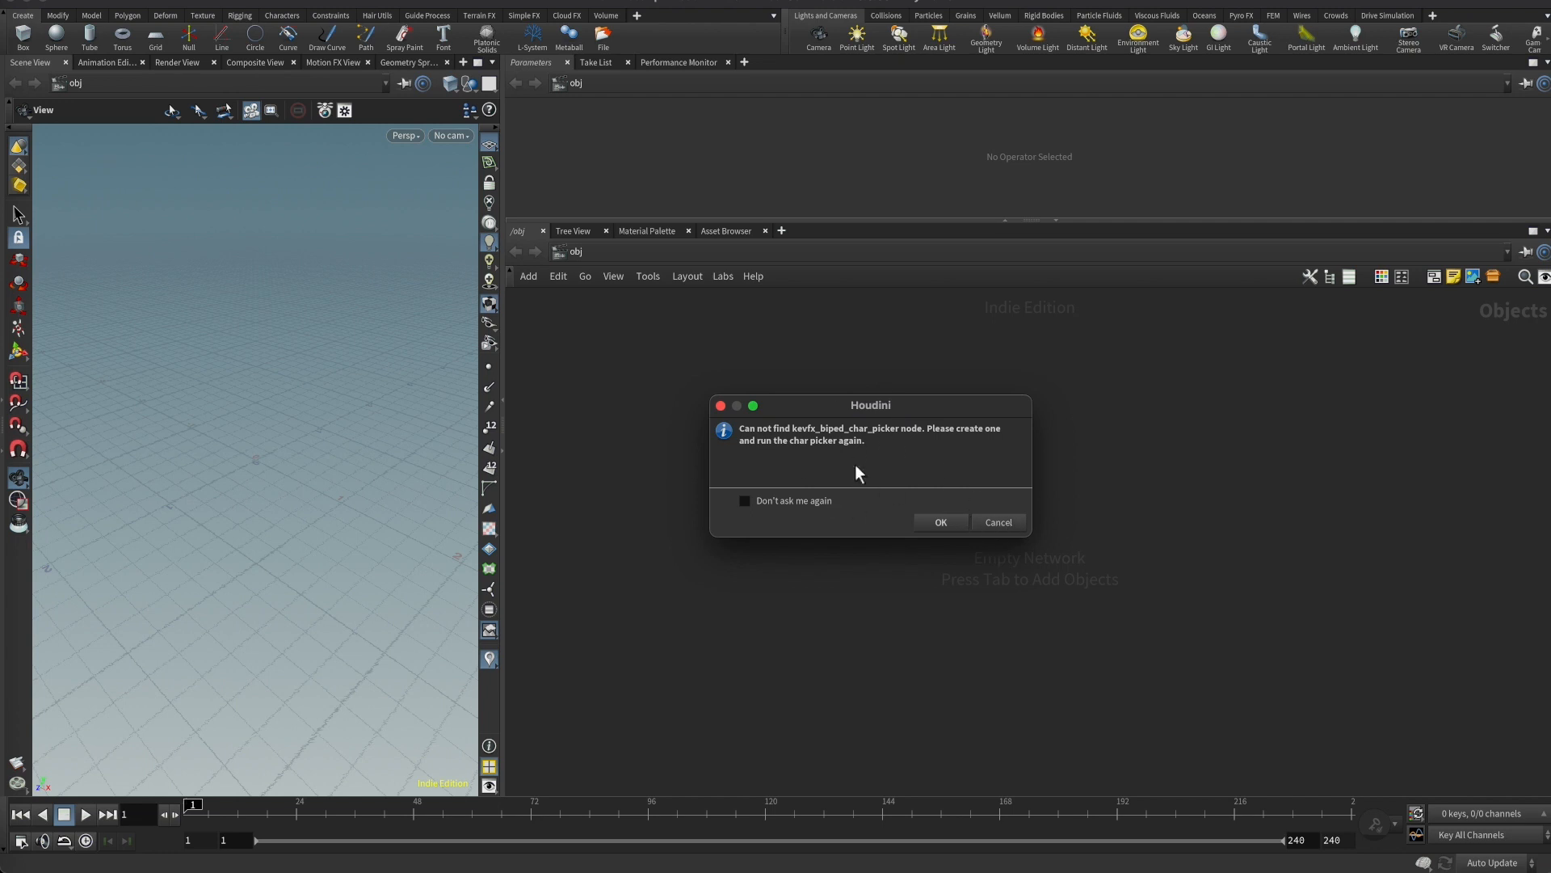
click(1000, 522)
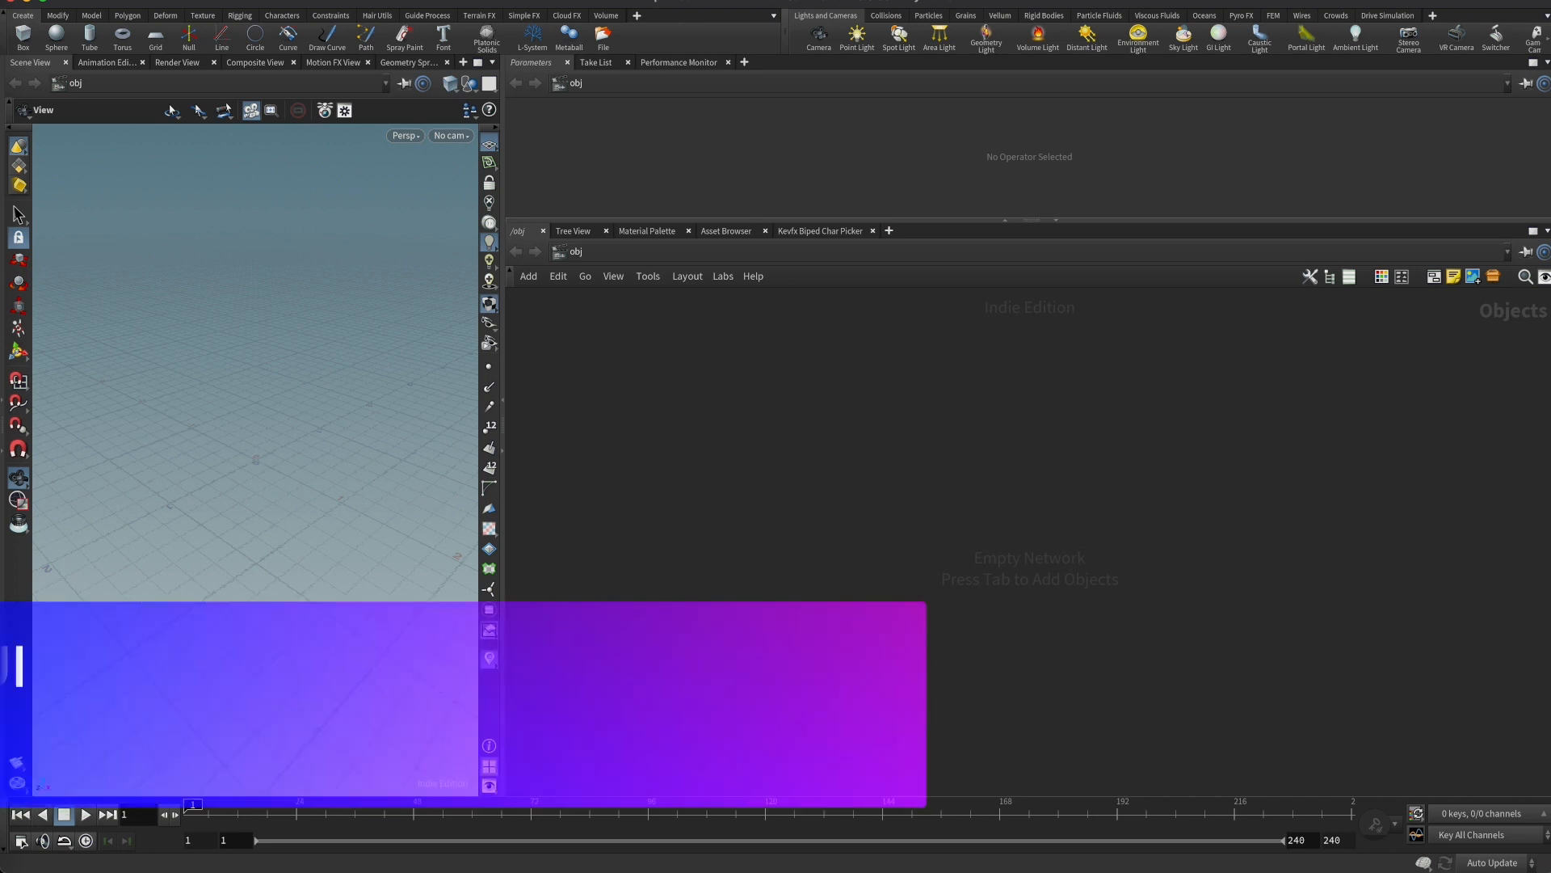
Install the kevfx_biped_char_picker asset library in the new session for the current HIP file only
click(274, 0)
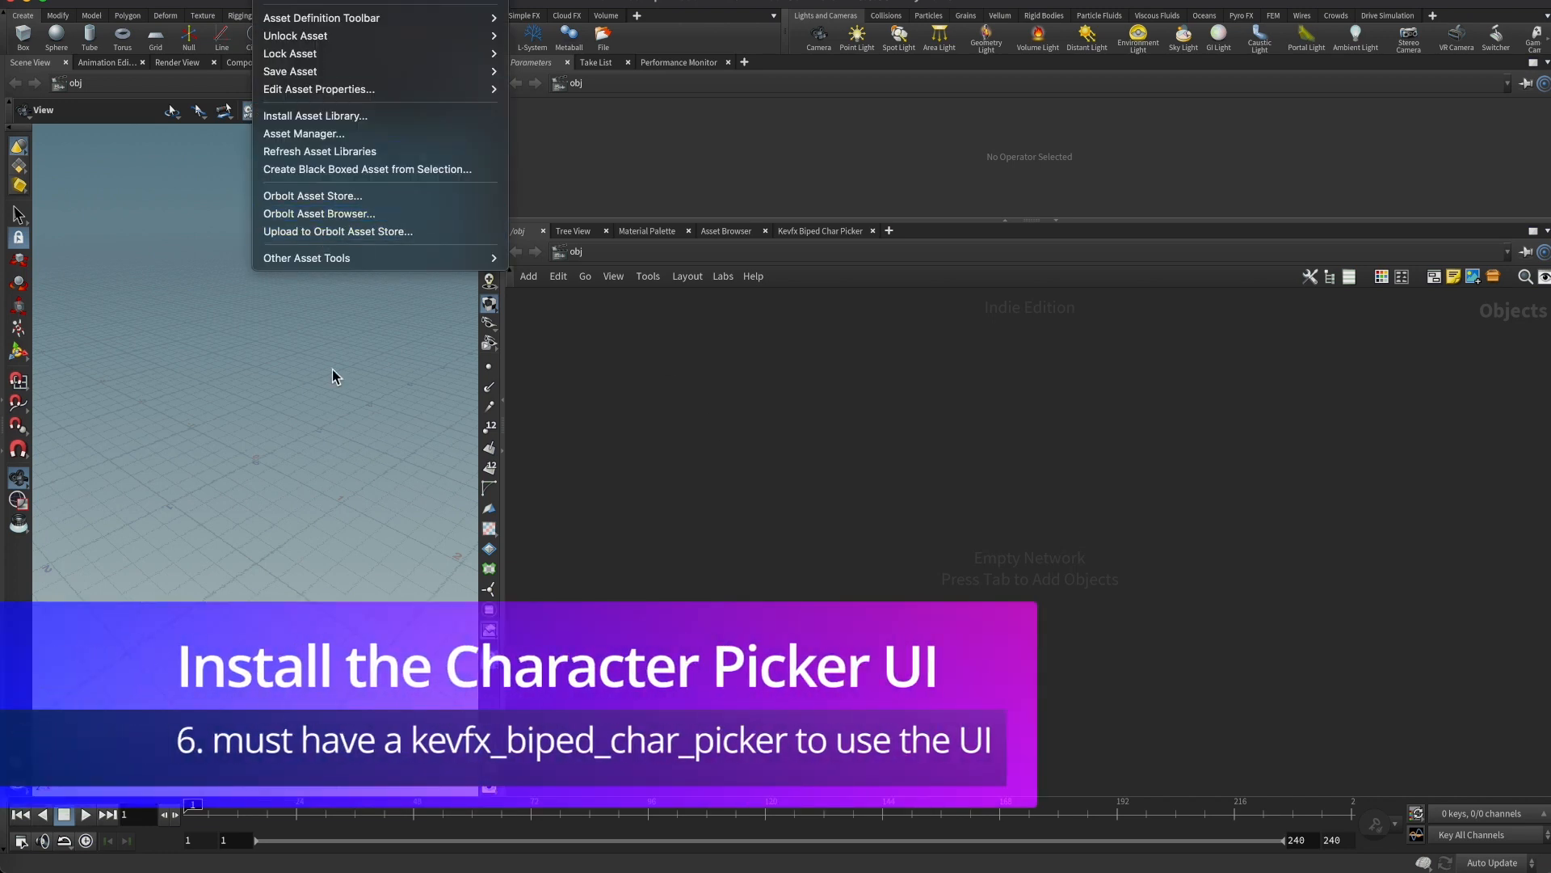
click(329, 121)
double_click(769, 173)
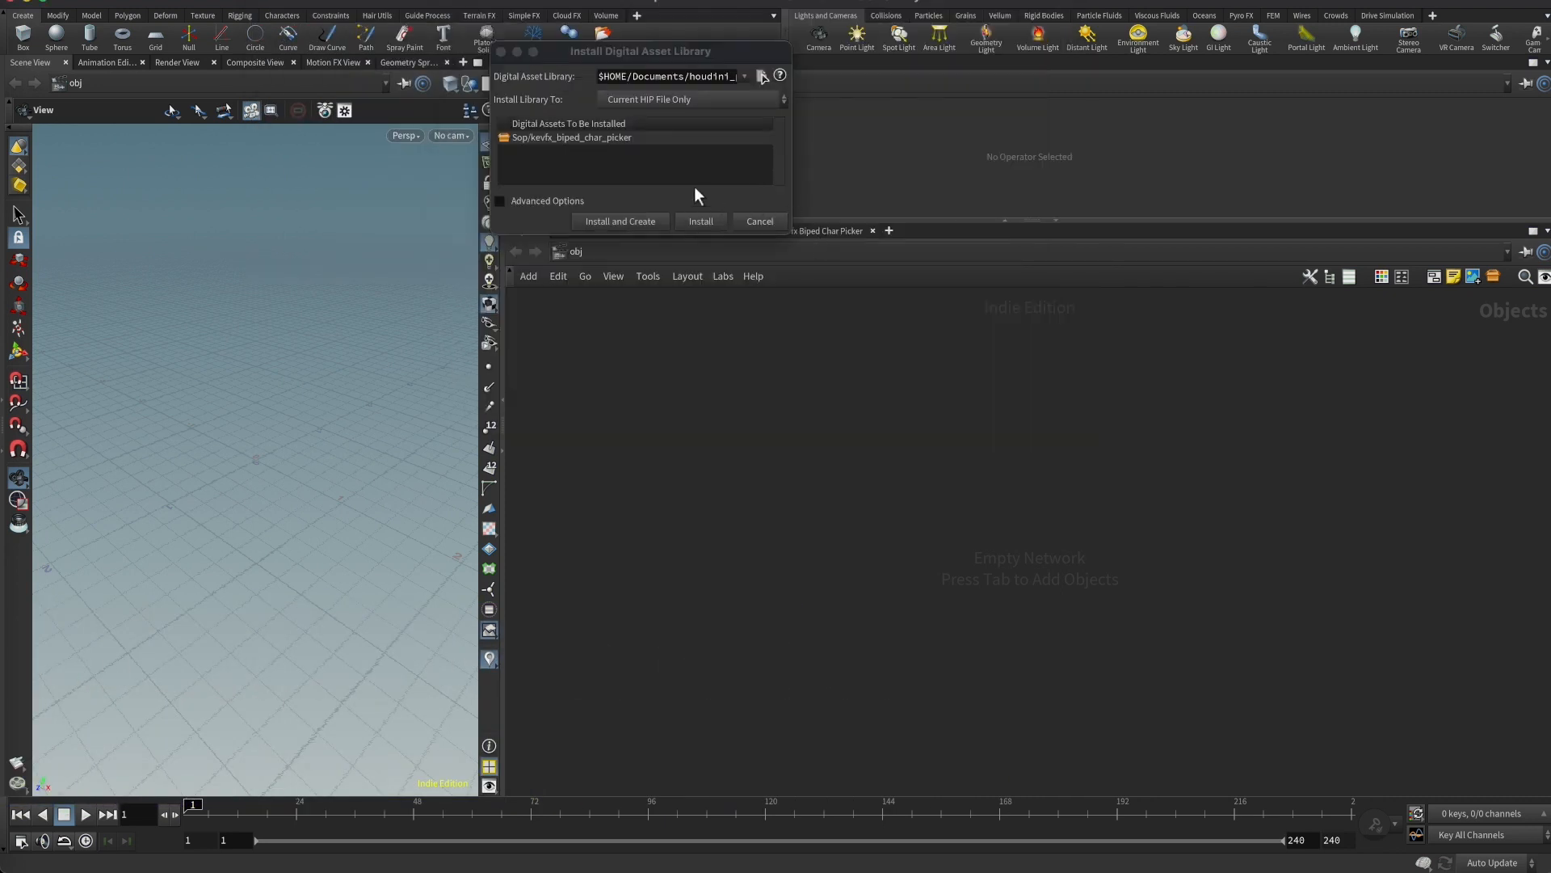
click(696, 221)
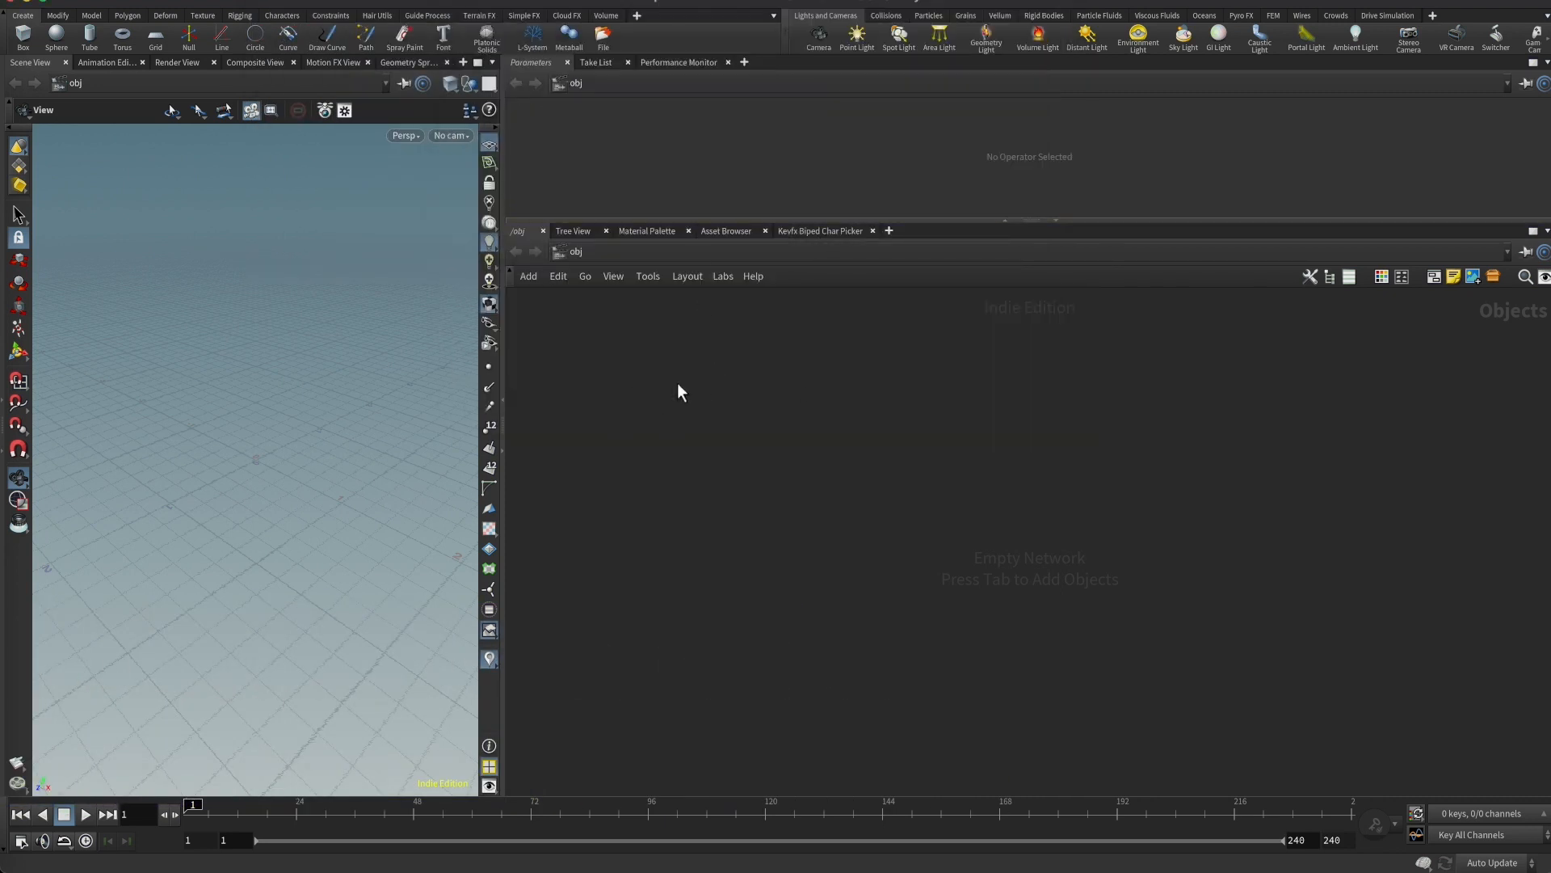
Create a Geometry node in the empty object network and go inside it
key(Tab)
text(geo)
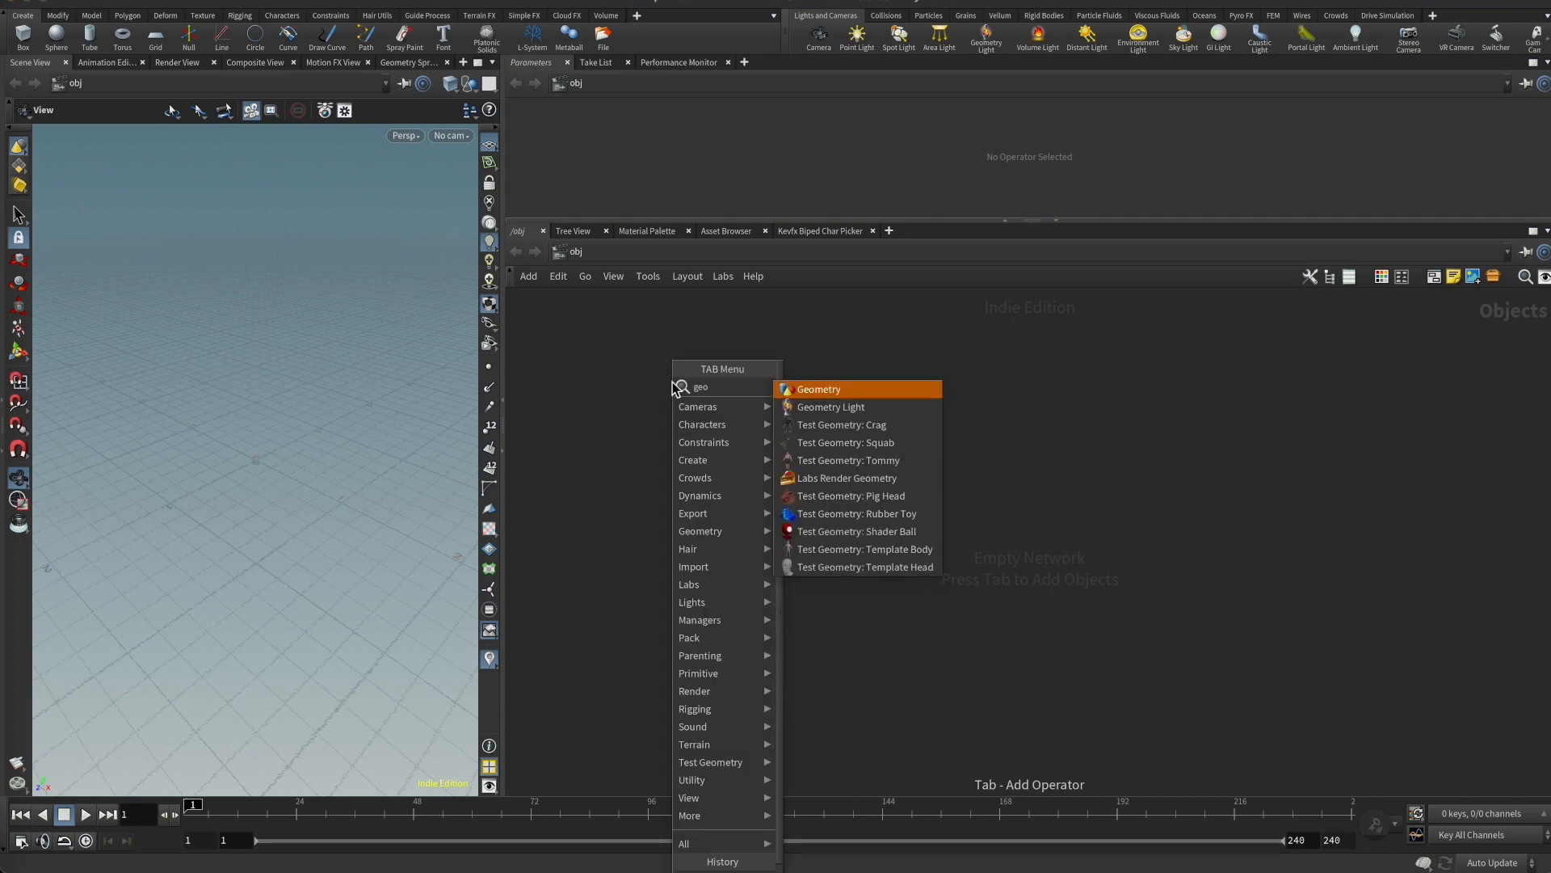
key(Return)
click(672, 381)
double_click(677, 385)
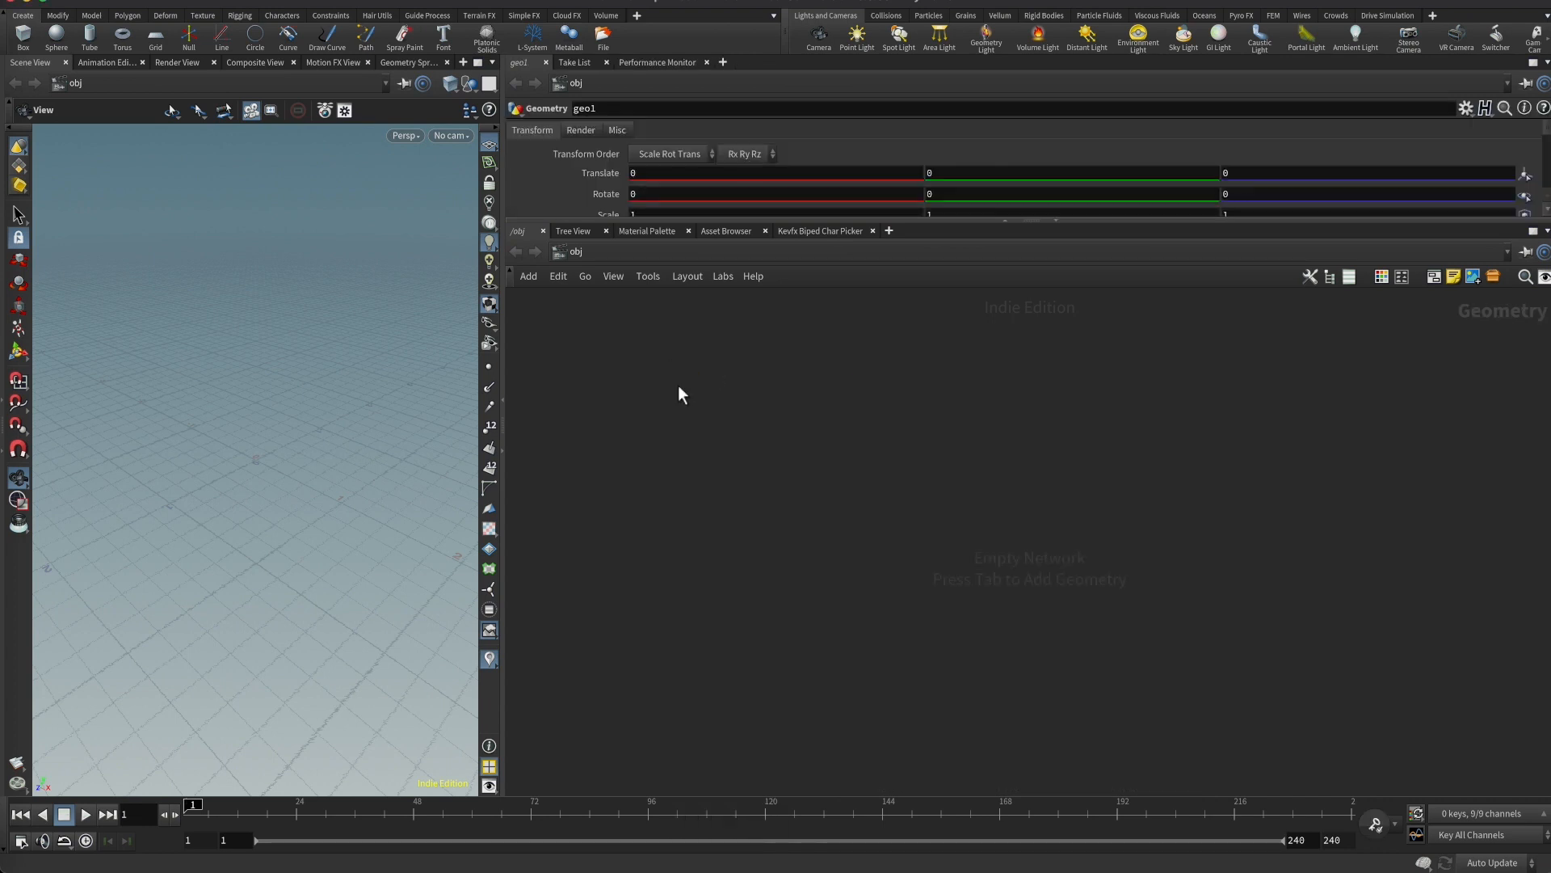
Create a Kevfx Biped Char Picker node in the empty geo1 network
key(Tab)
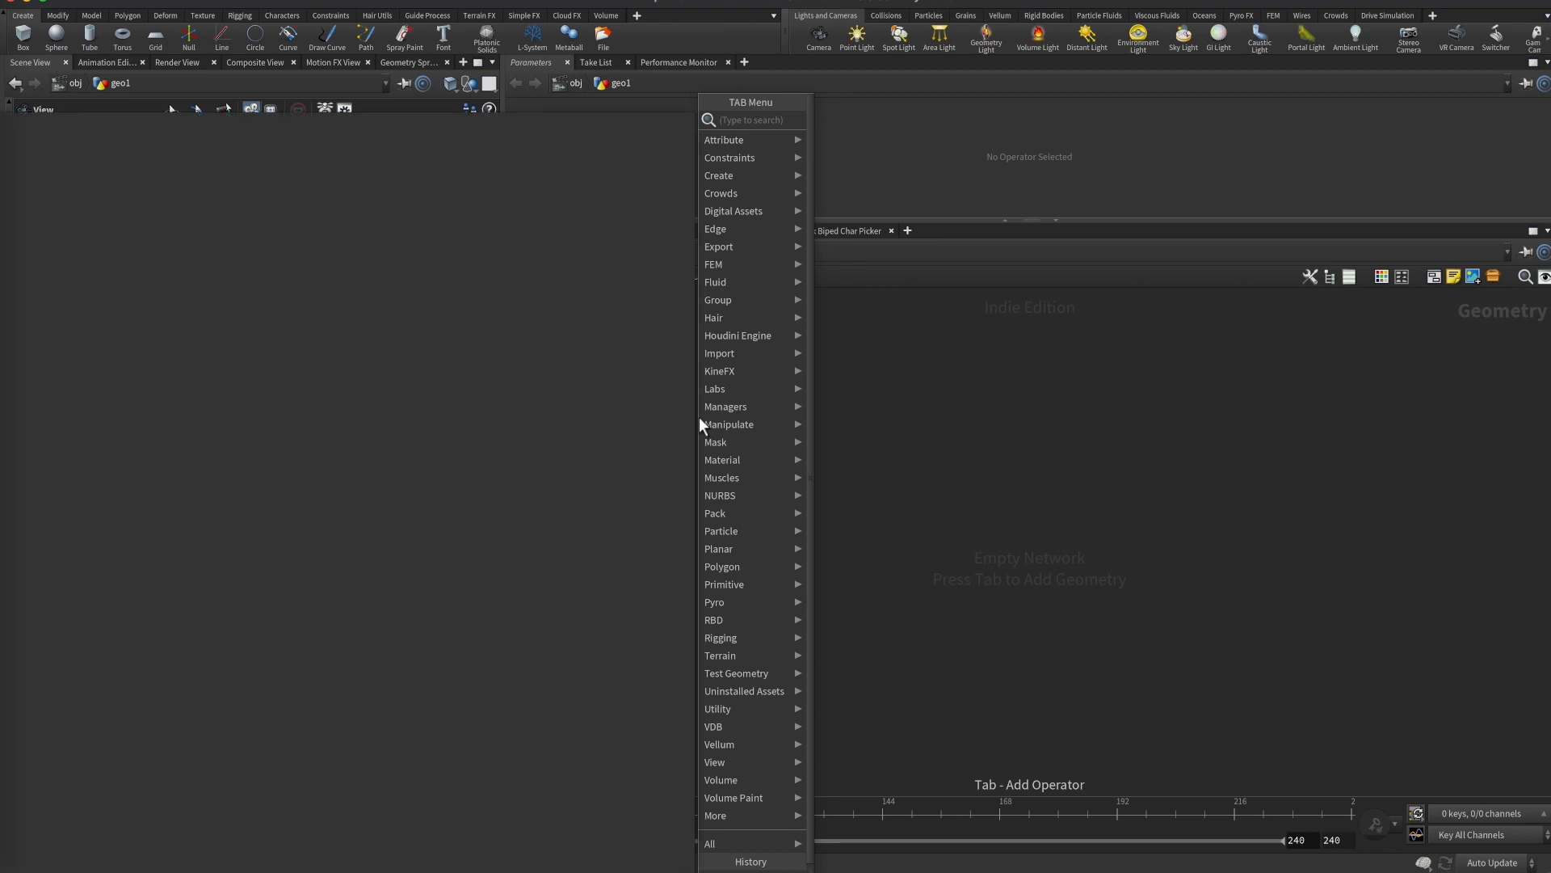
text(biped)
key(Return)
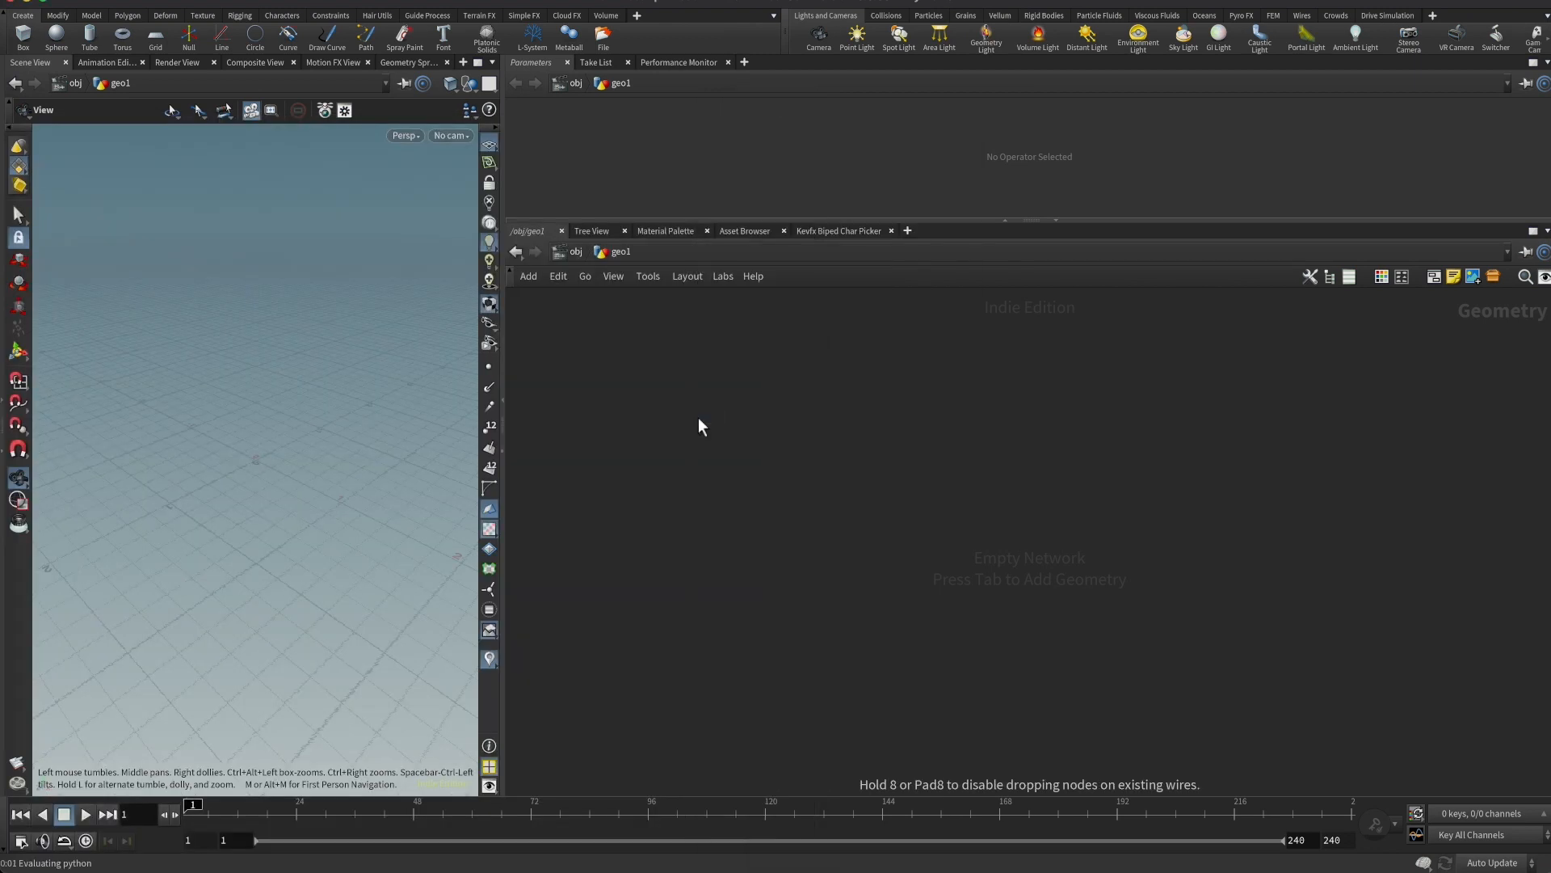
click(699, 420)
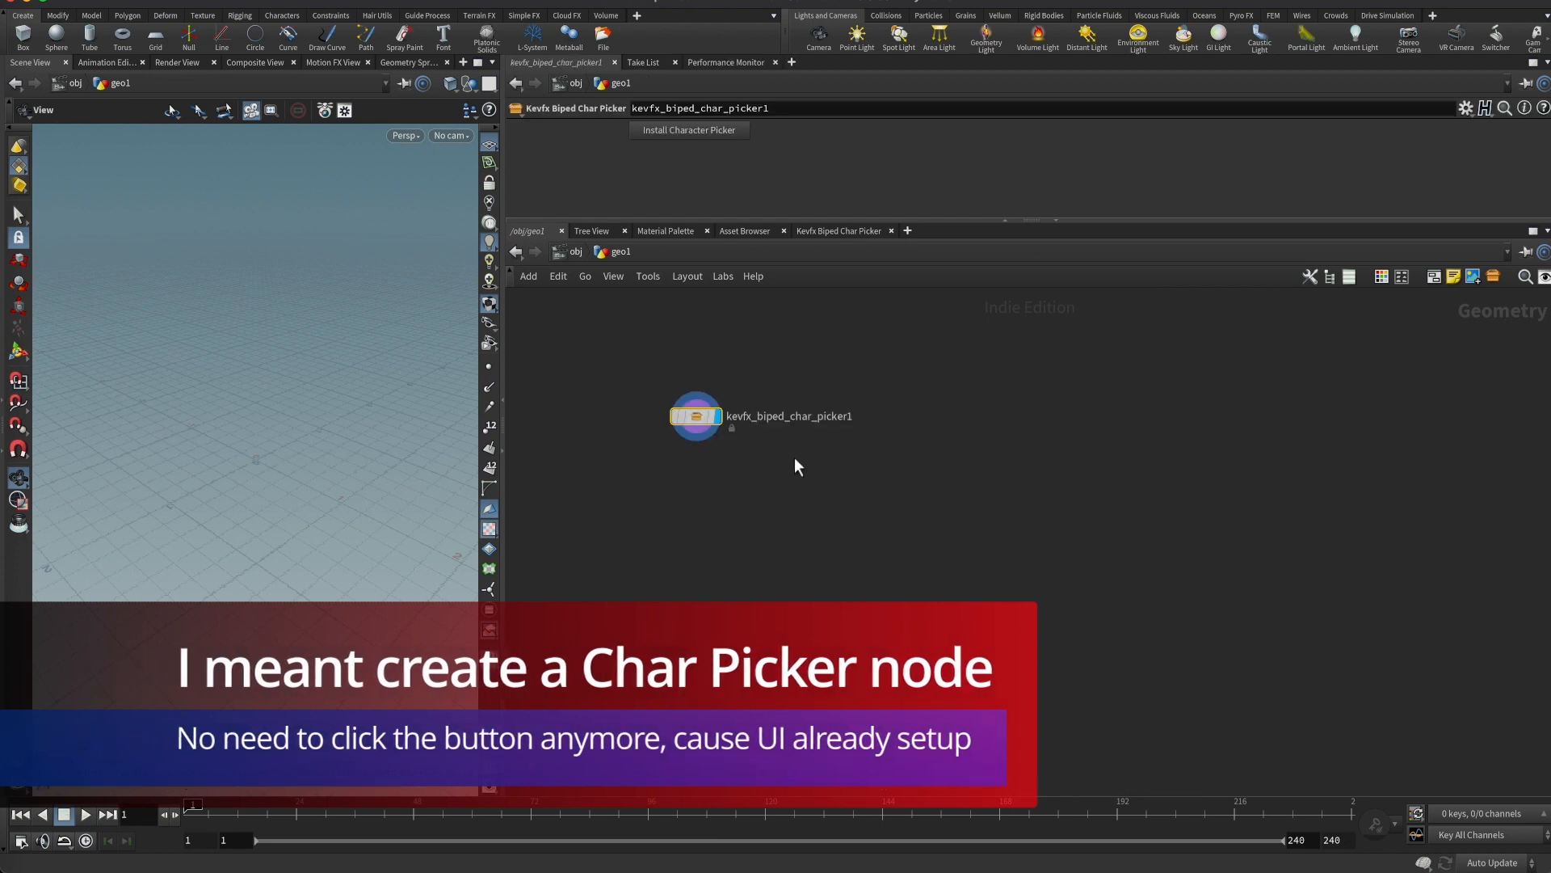
middle_drag(829, 466, 729, 467)
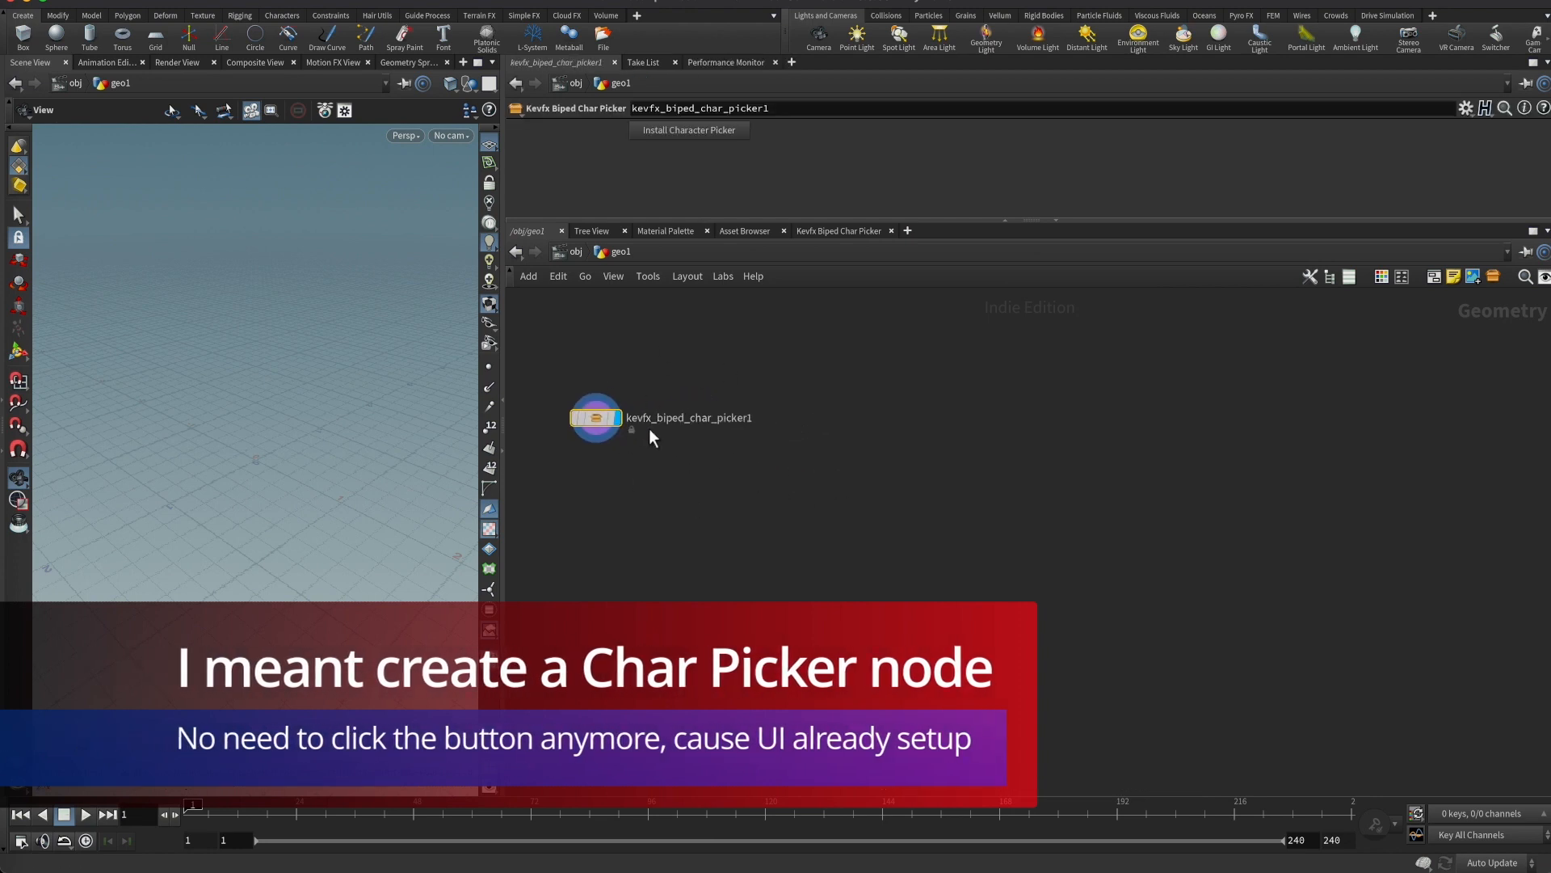
Replace the blank Kevfx Biped Char Picker pane tab beside the Asset Browser with a new one of the same type
click(907, 231)
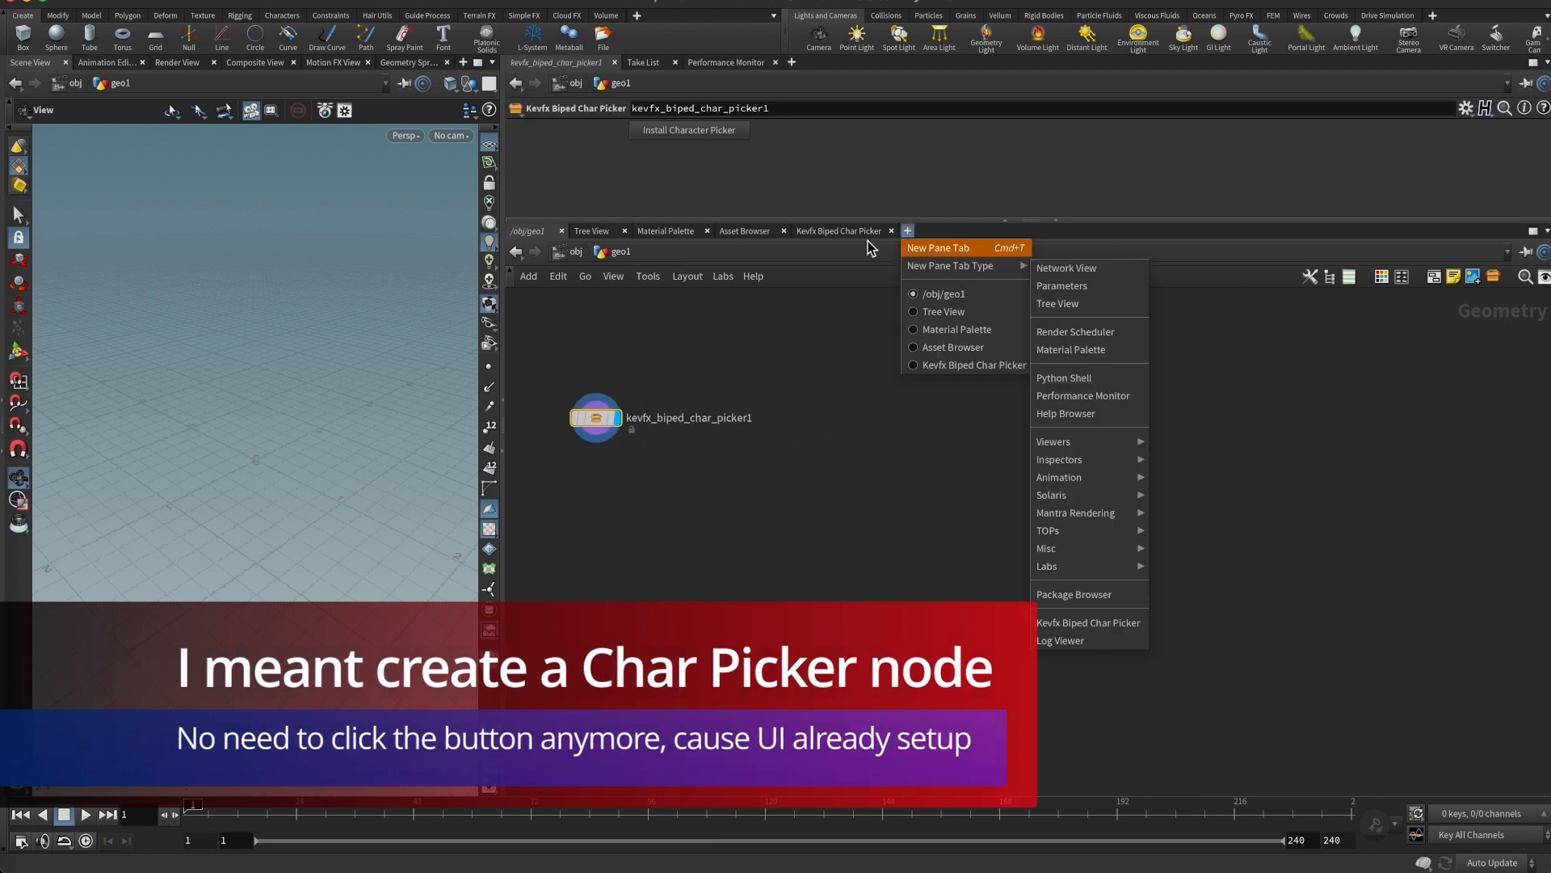
click(847, 237)
click(842, 233)
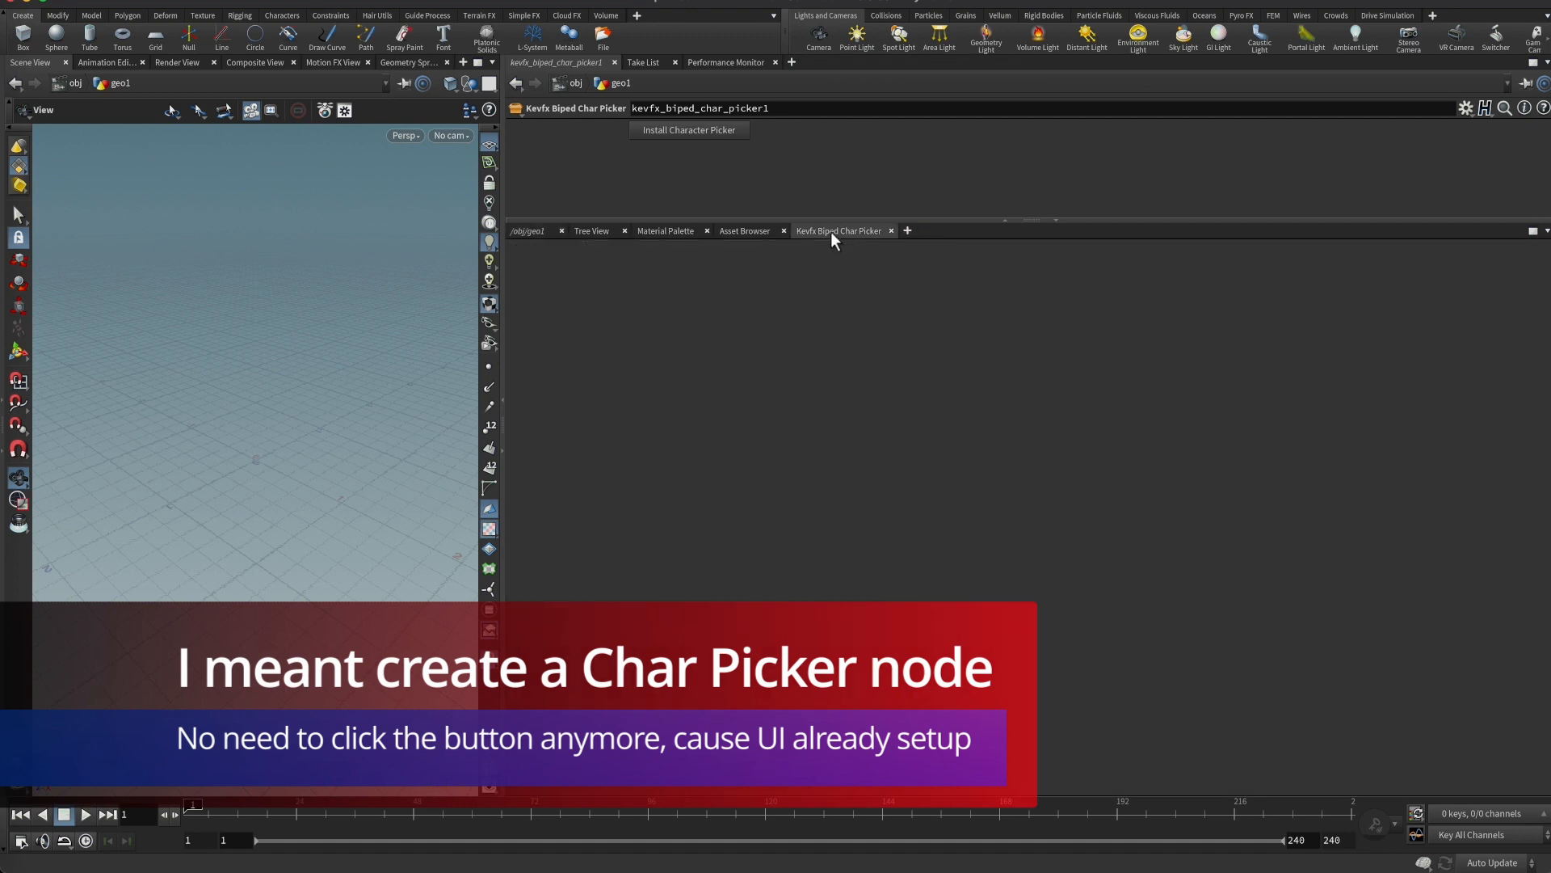
click(907, 231)
mouse_move(926, 265)
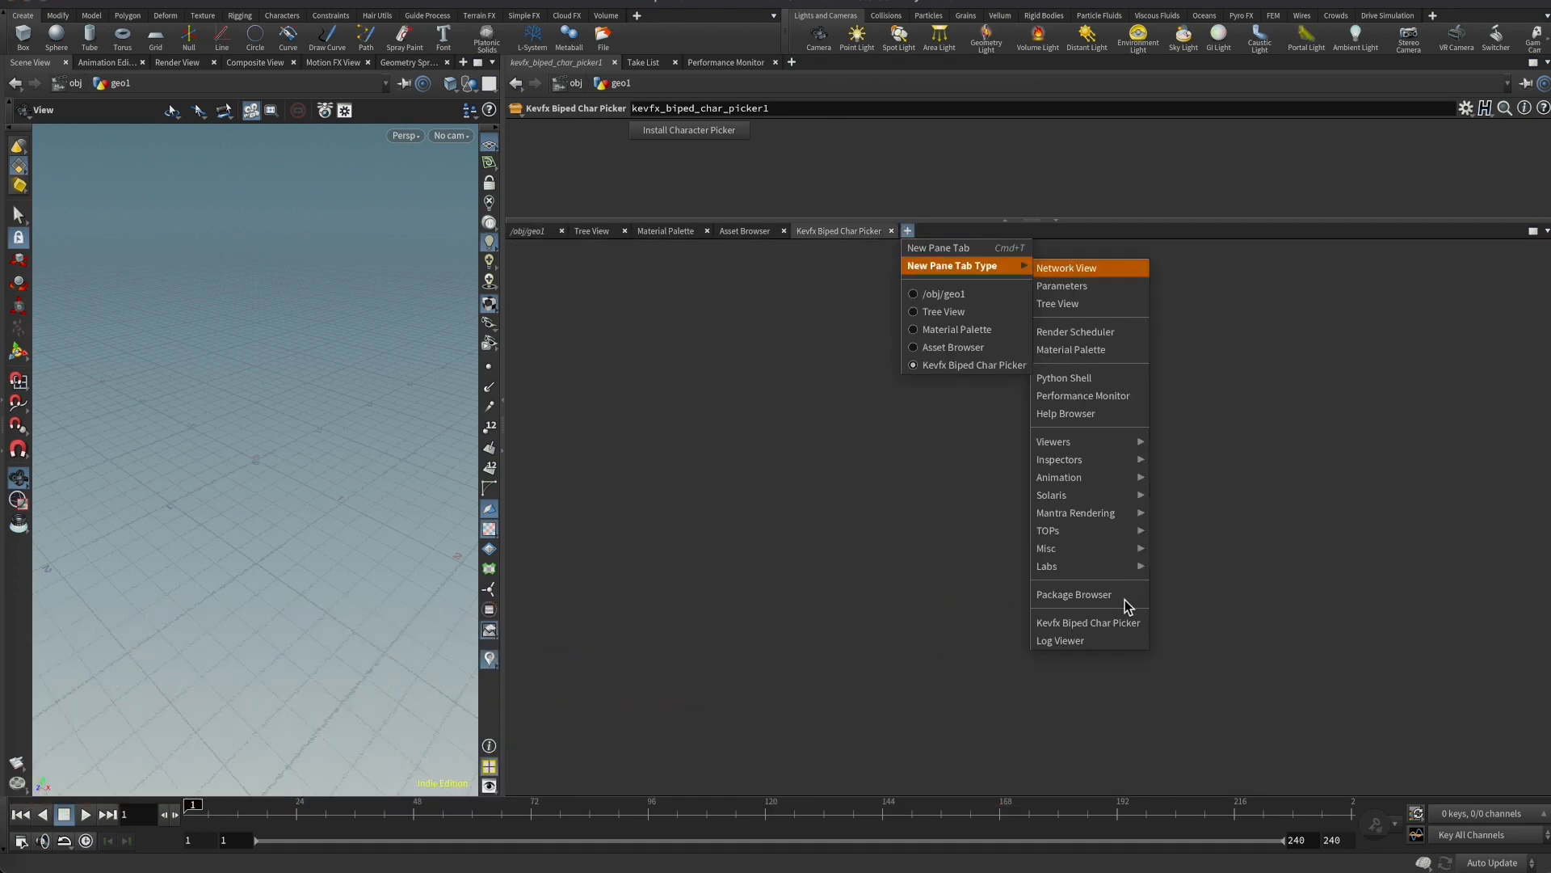
click(1073, 624)
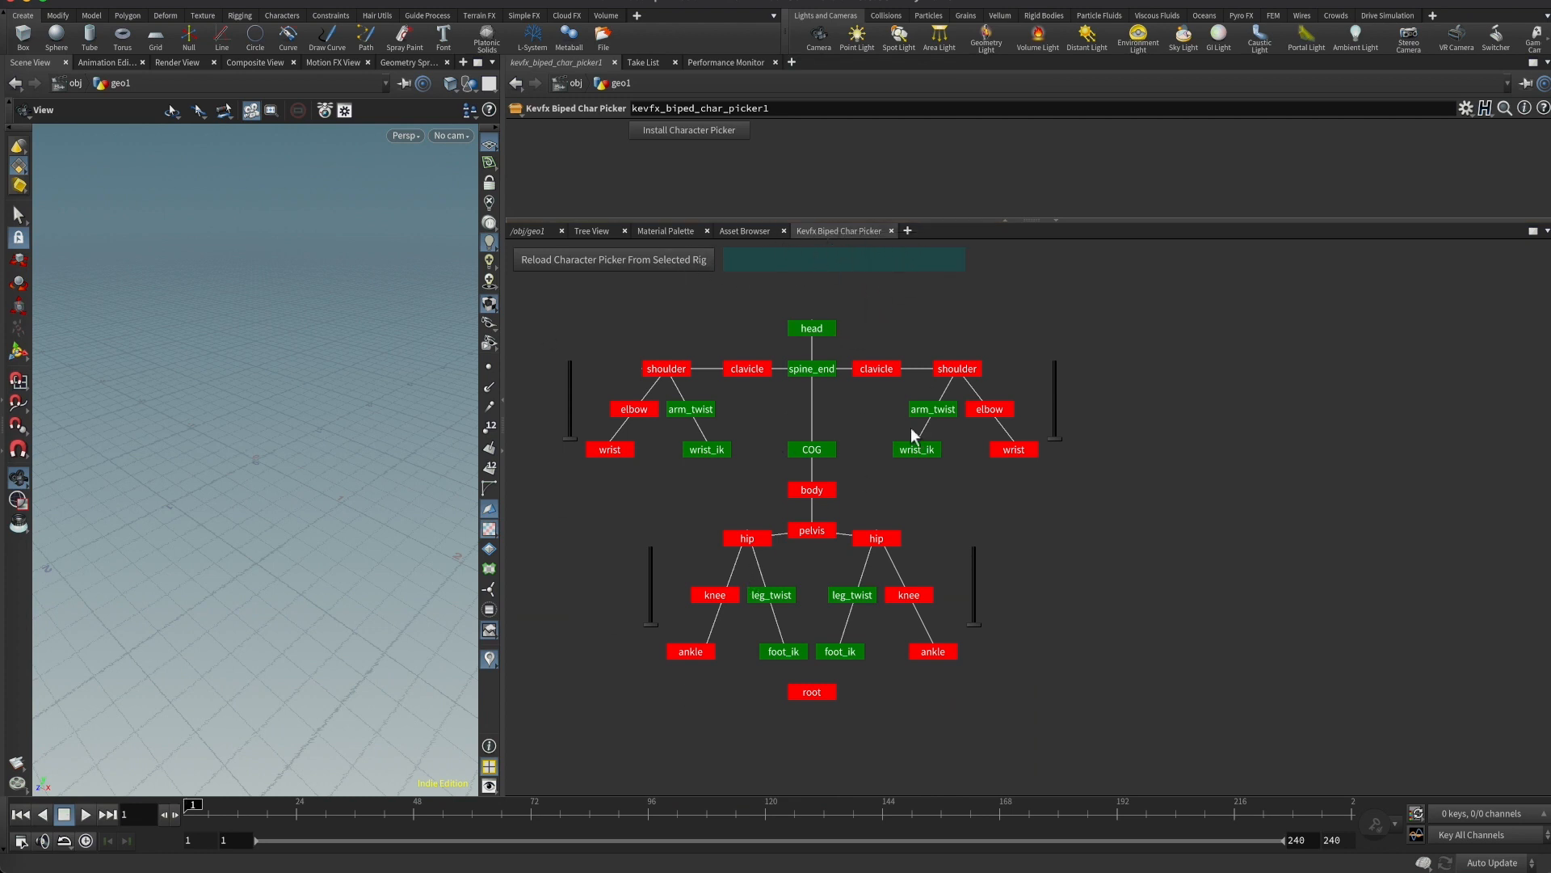
Close the Kevfx Biped Char Picker pane tab and add a fresh one beside the Asset Browser
click(892, 231)
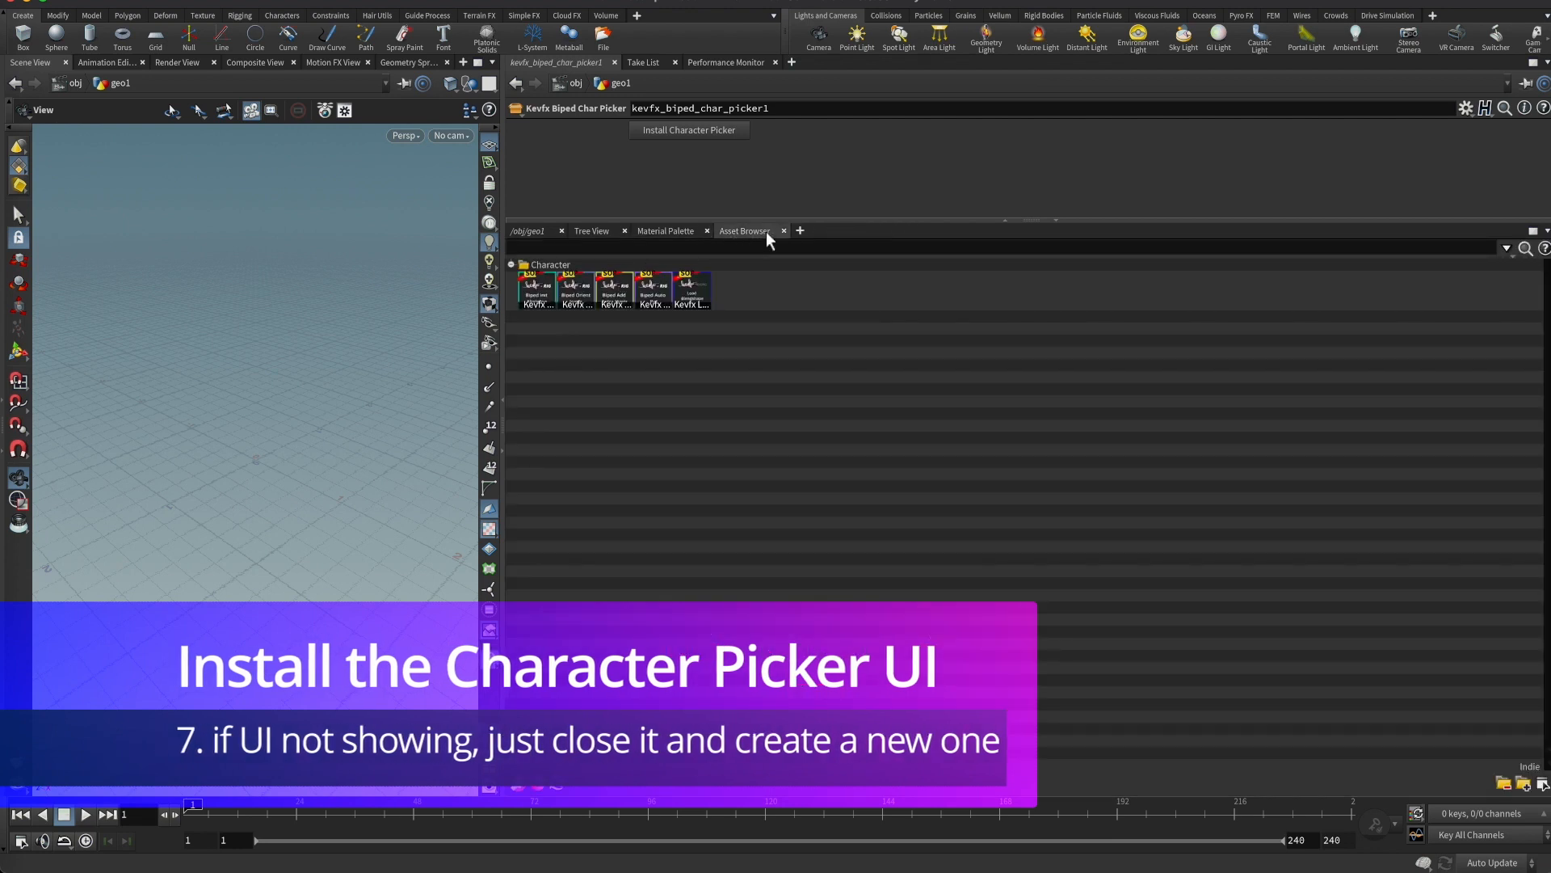
click(800, 231)
mouse_move(817, 263)
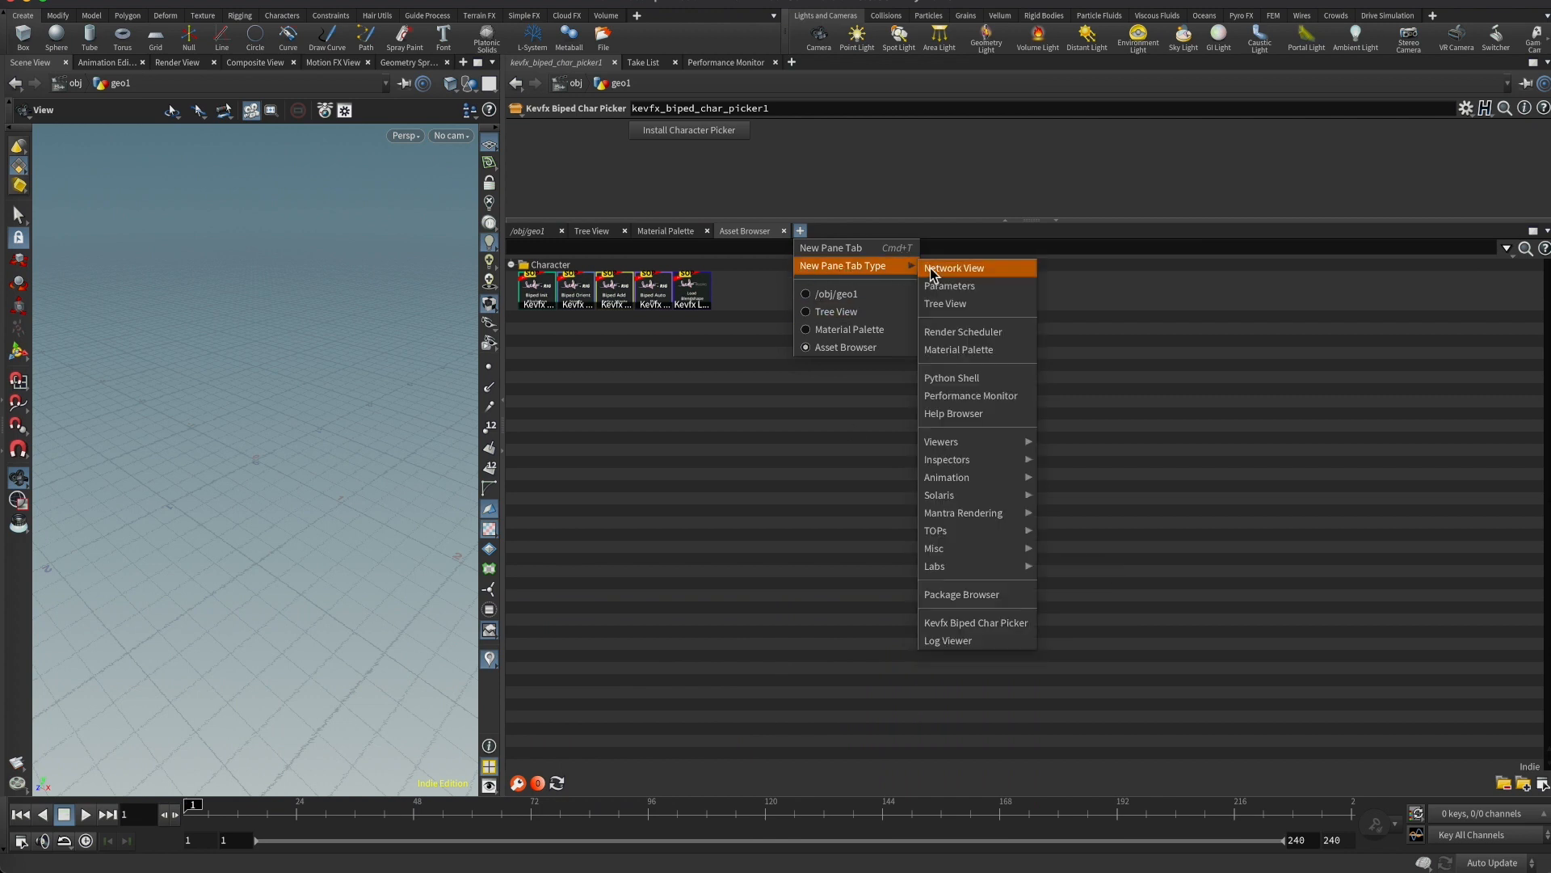
click(958, 623)
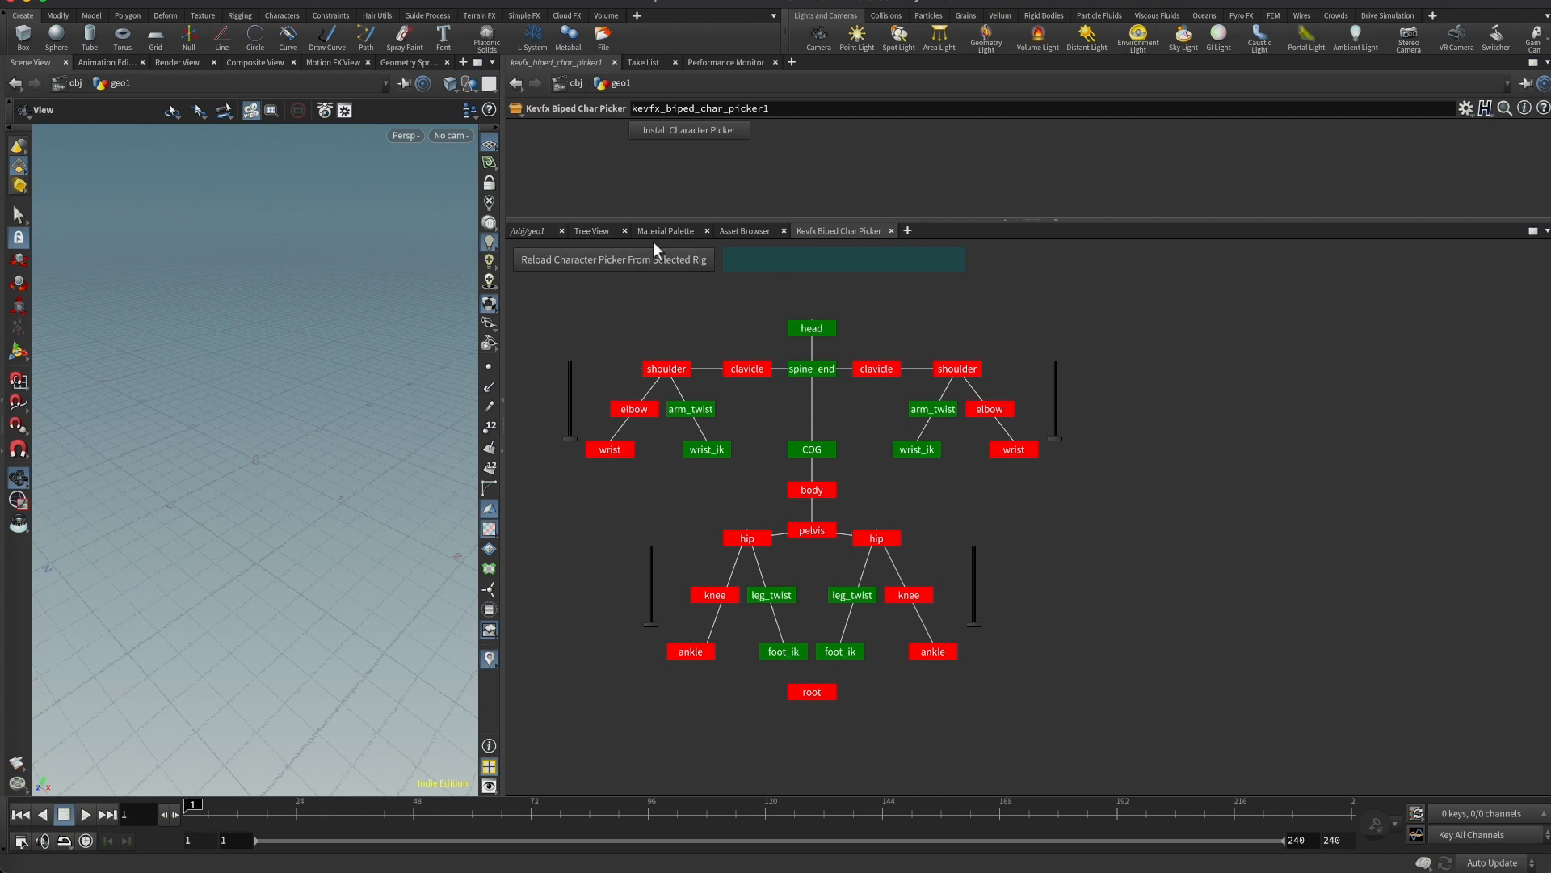
View the char picker node in the geo1 network, and return to the Kevfx Biped Char Picker pane
click(530, 232)
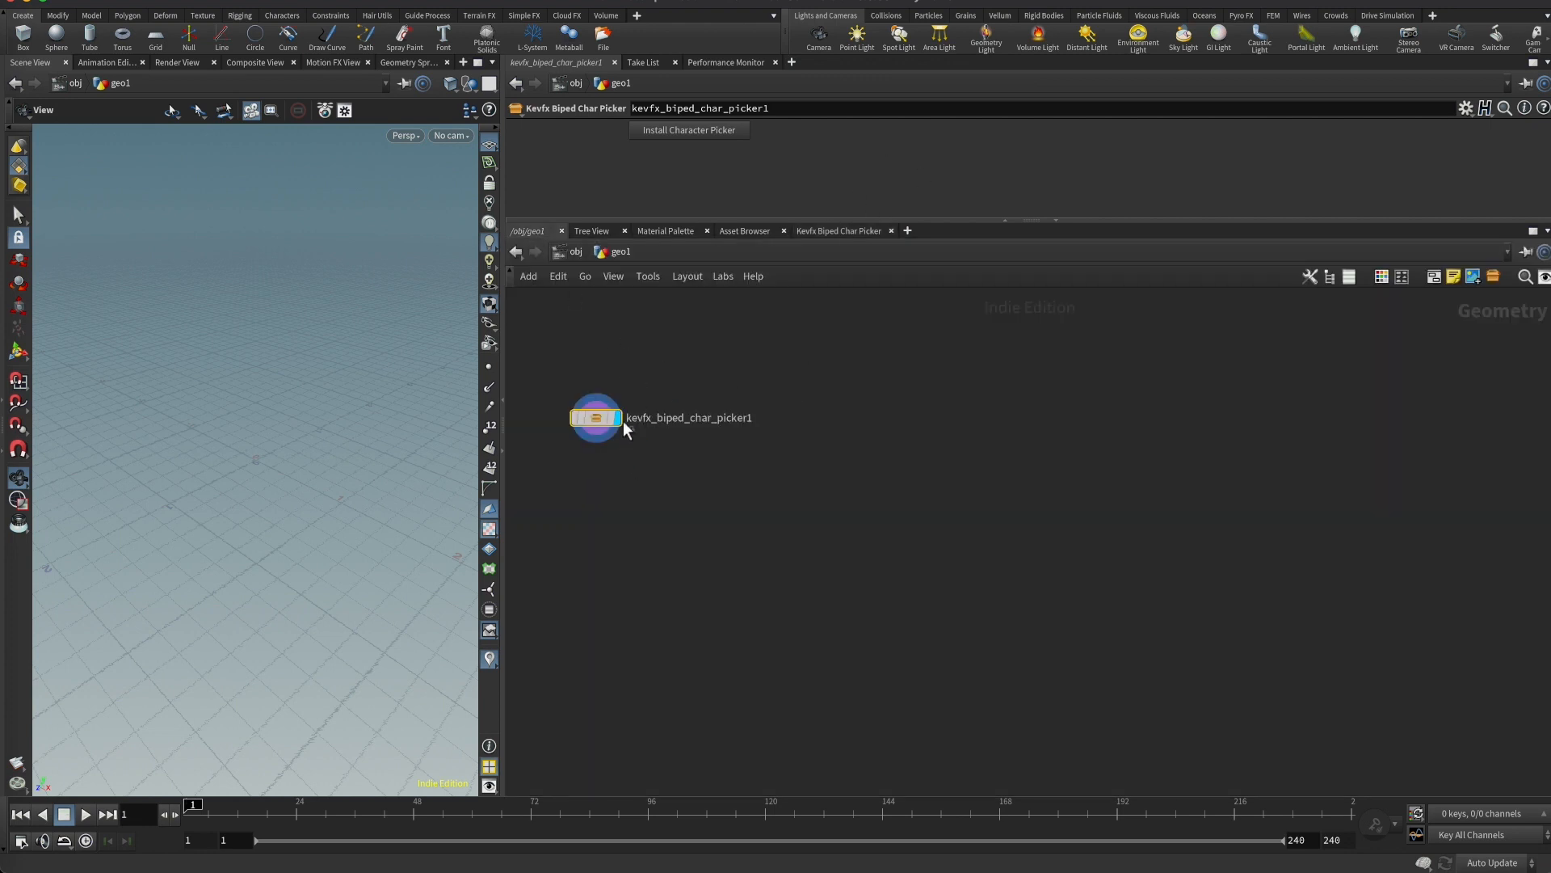
middle_drag(662, 503, 702, 477)
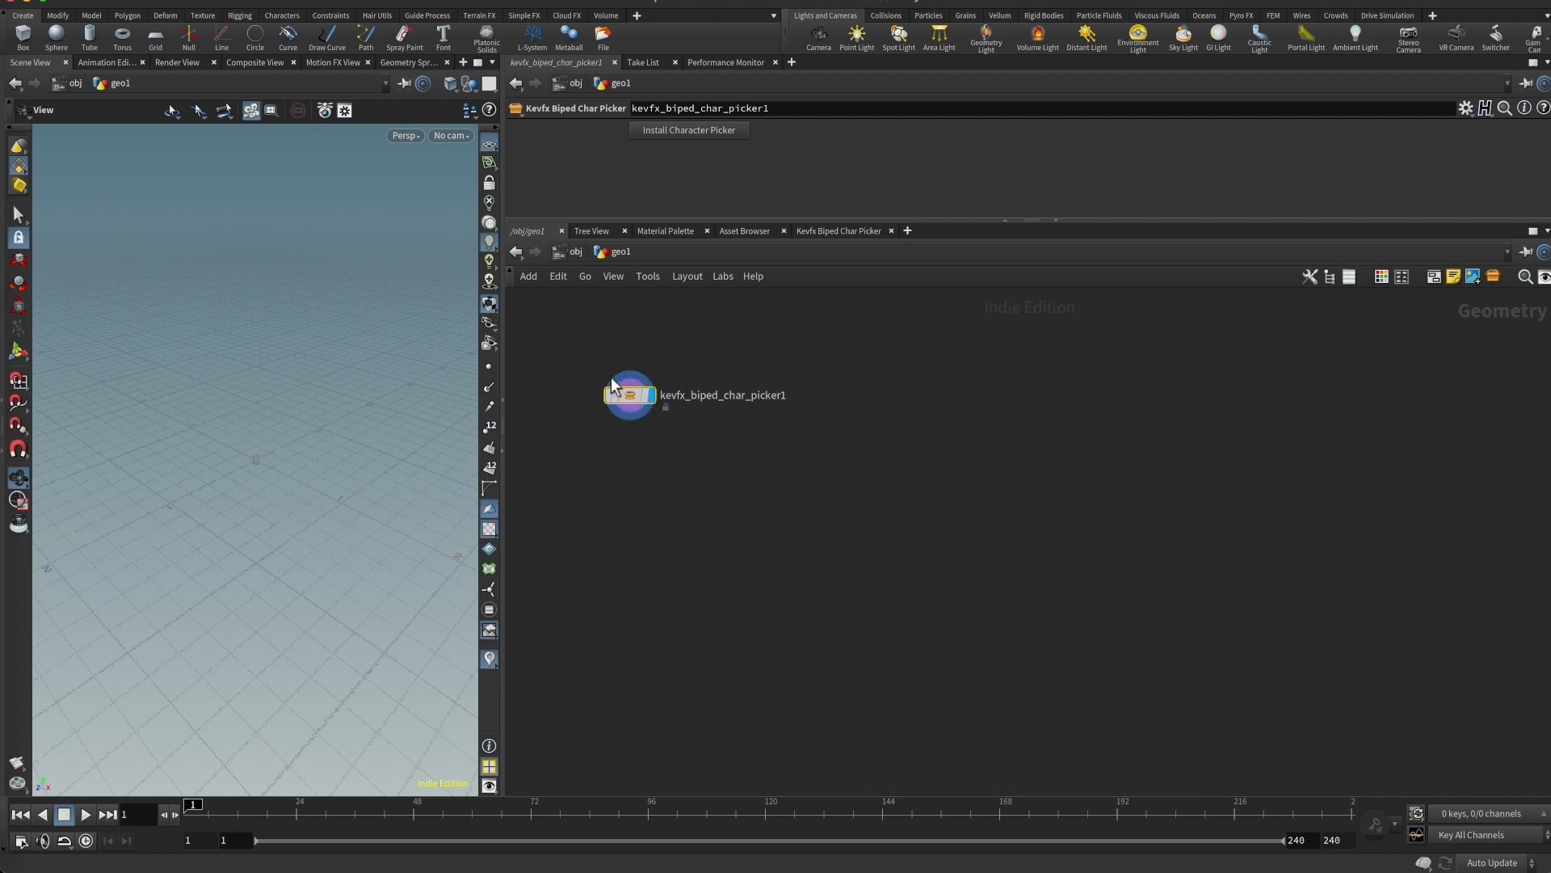
click(823, 232)
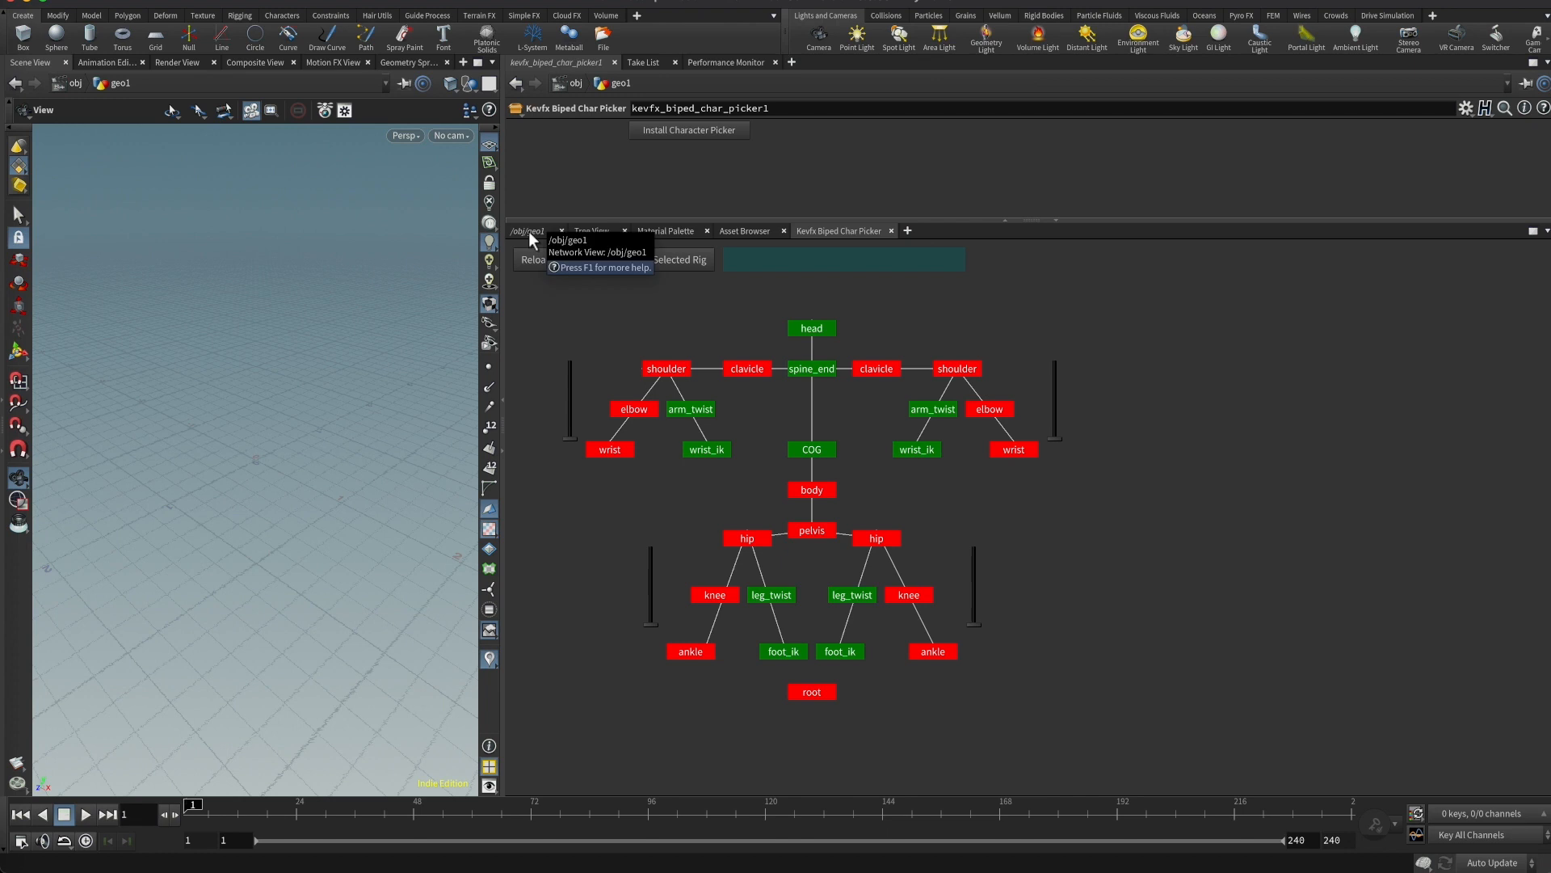
Open the recent scene file that contains the auto-rigged ch22 character
click(101, 0)
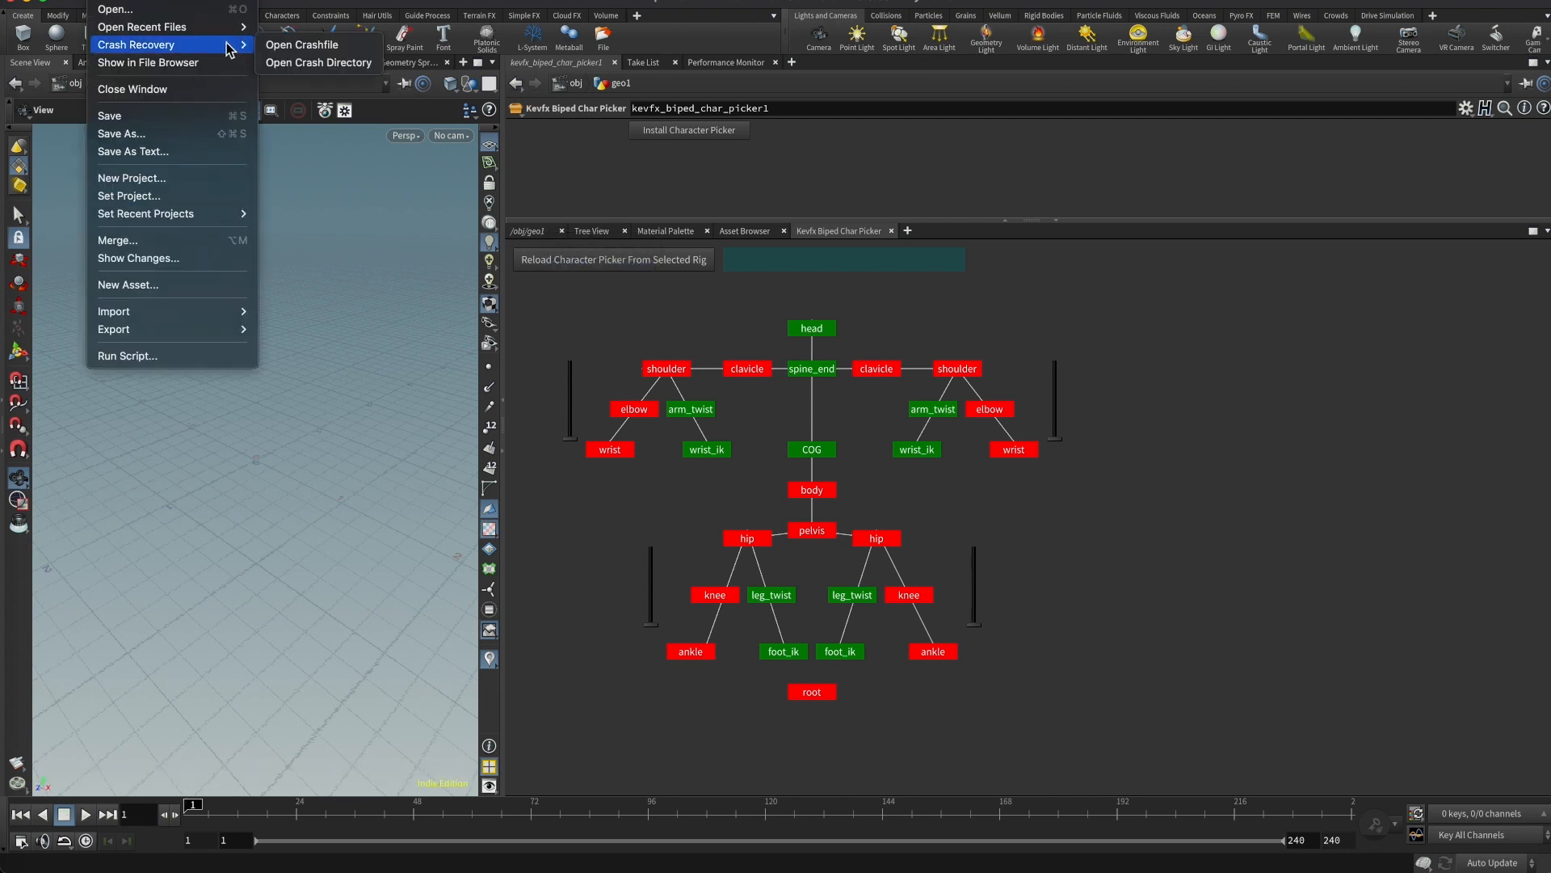
mouse_move(207, 32)
click(873, 28)
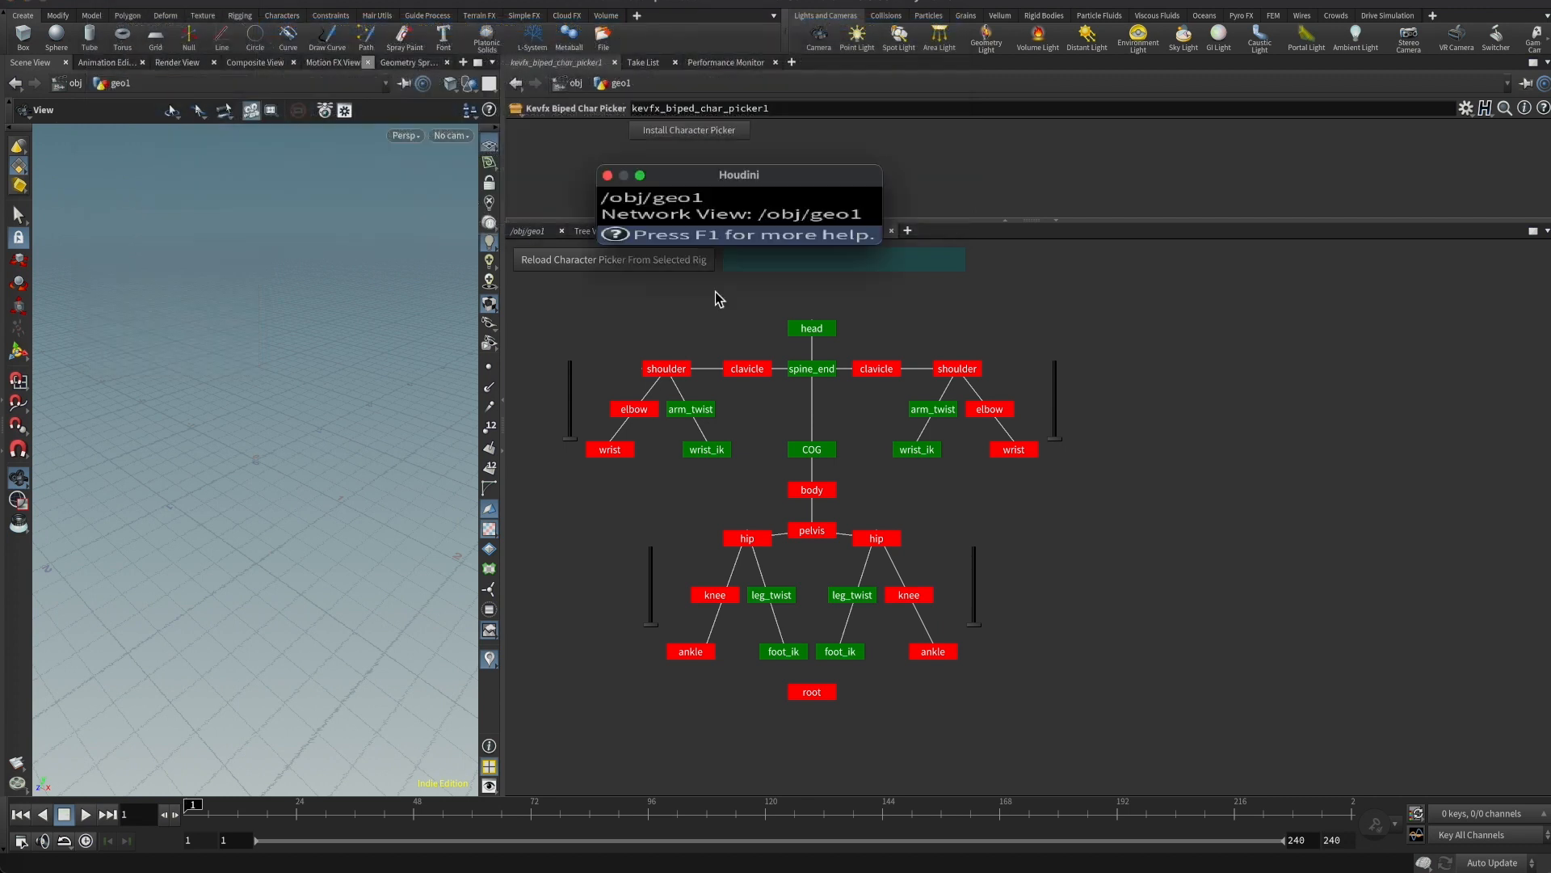
click(763, 231)
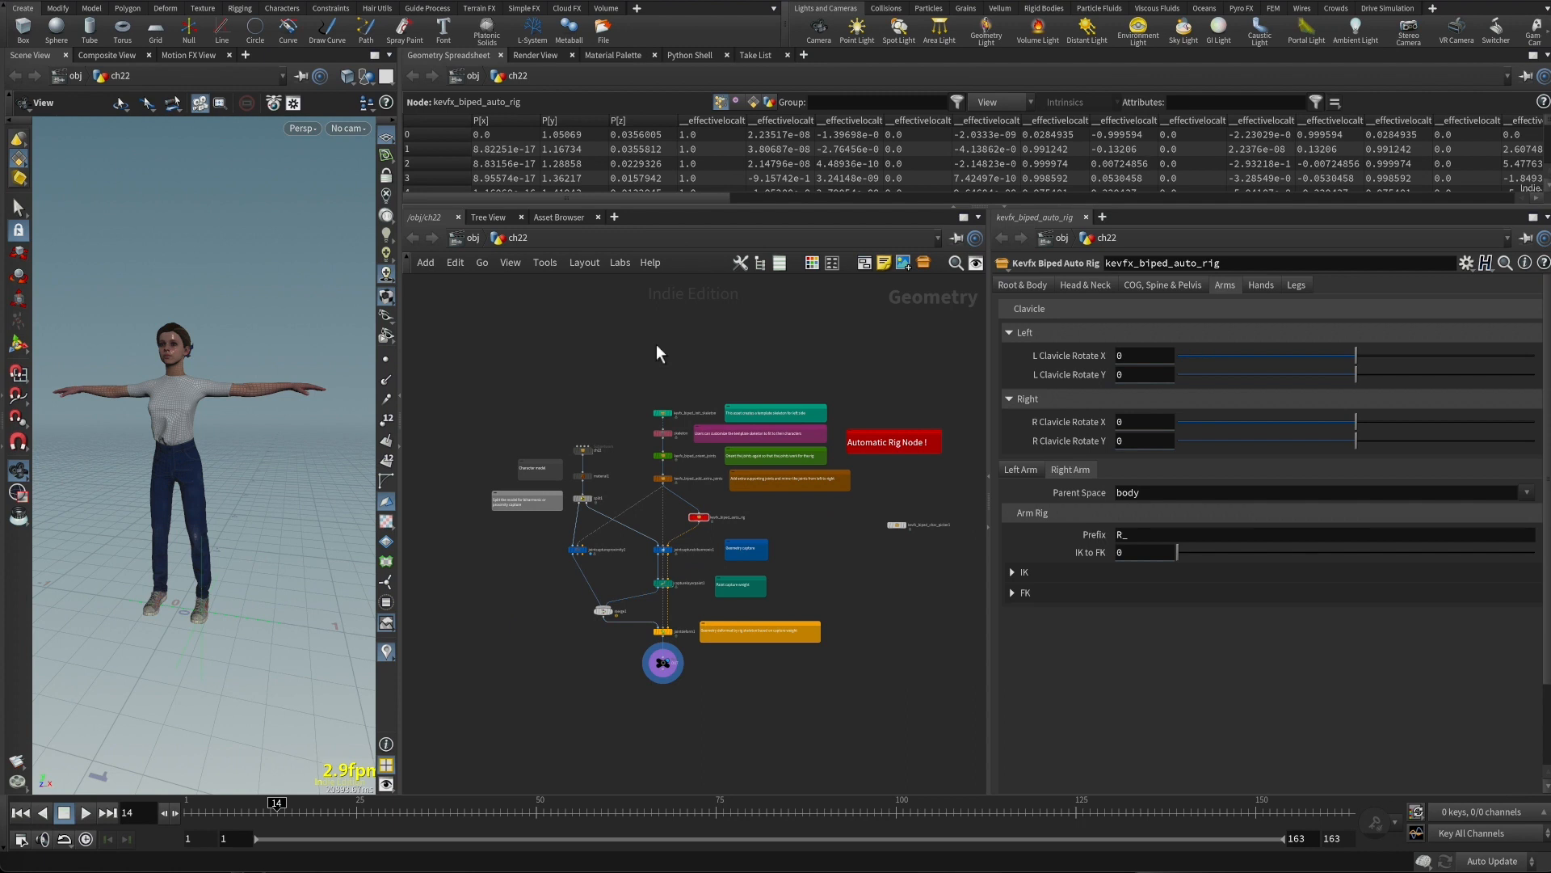
Examine the kevfx_biped_auto_rig node and its connections in the ch22 network
scroll(762, 531, up, 4)
middle_drag(762, 531, 886, 542)
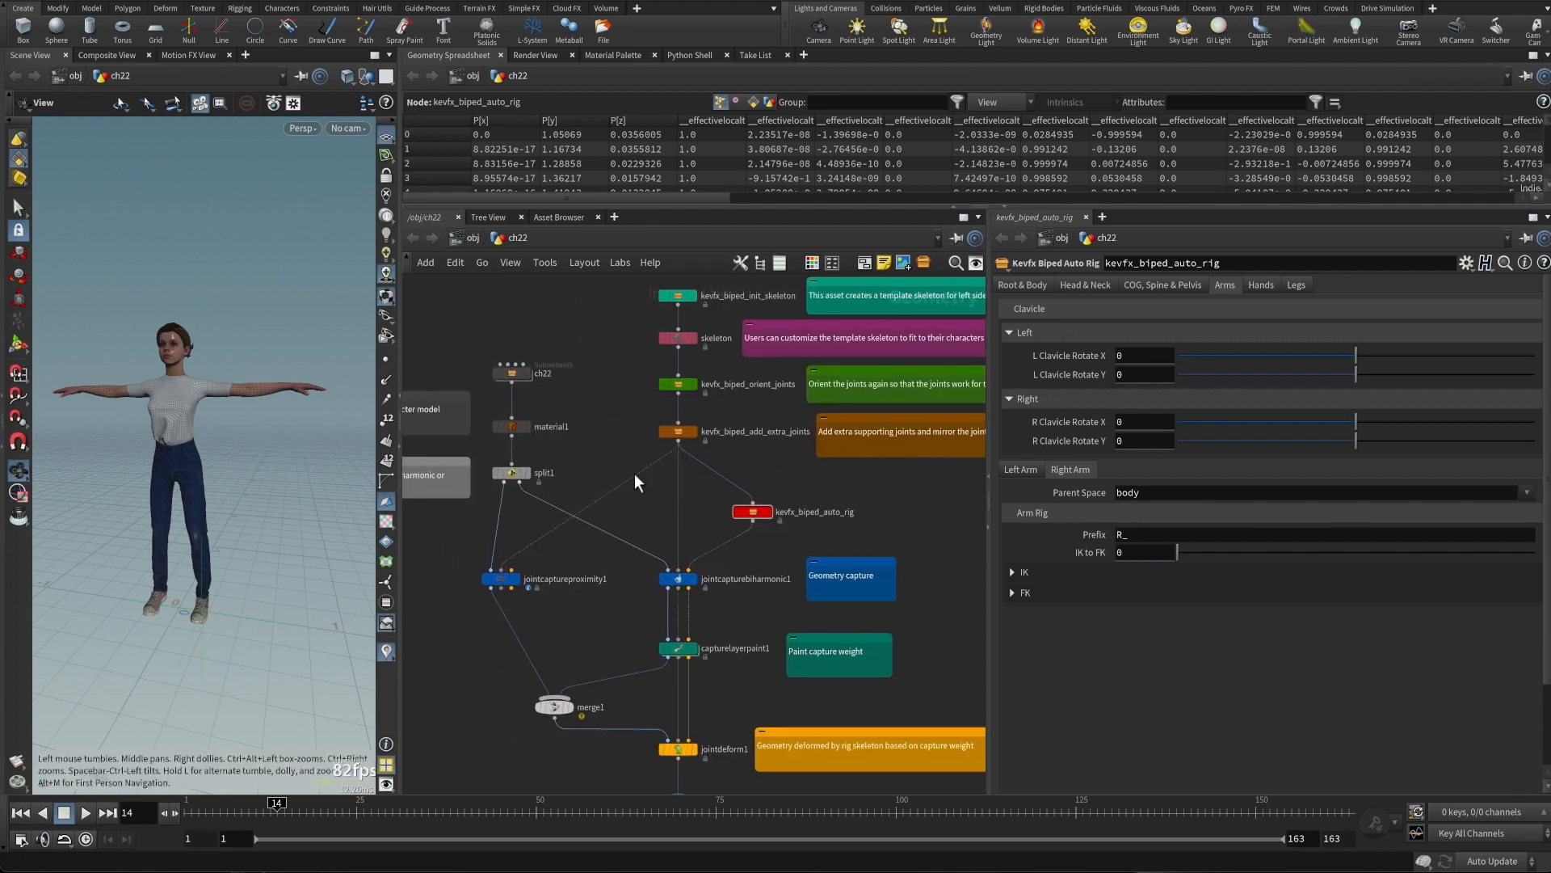
scroll(890, 530, up, 3)
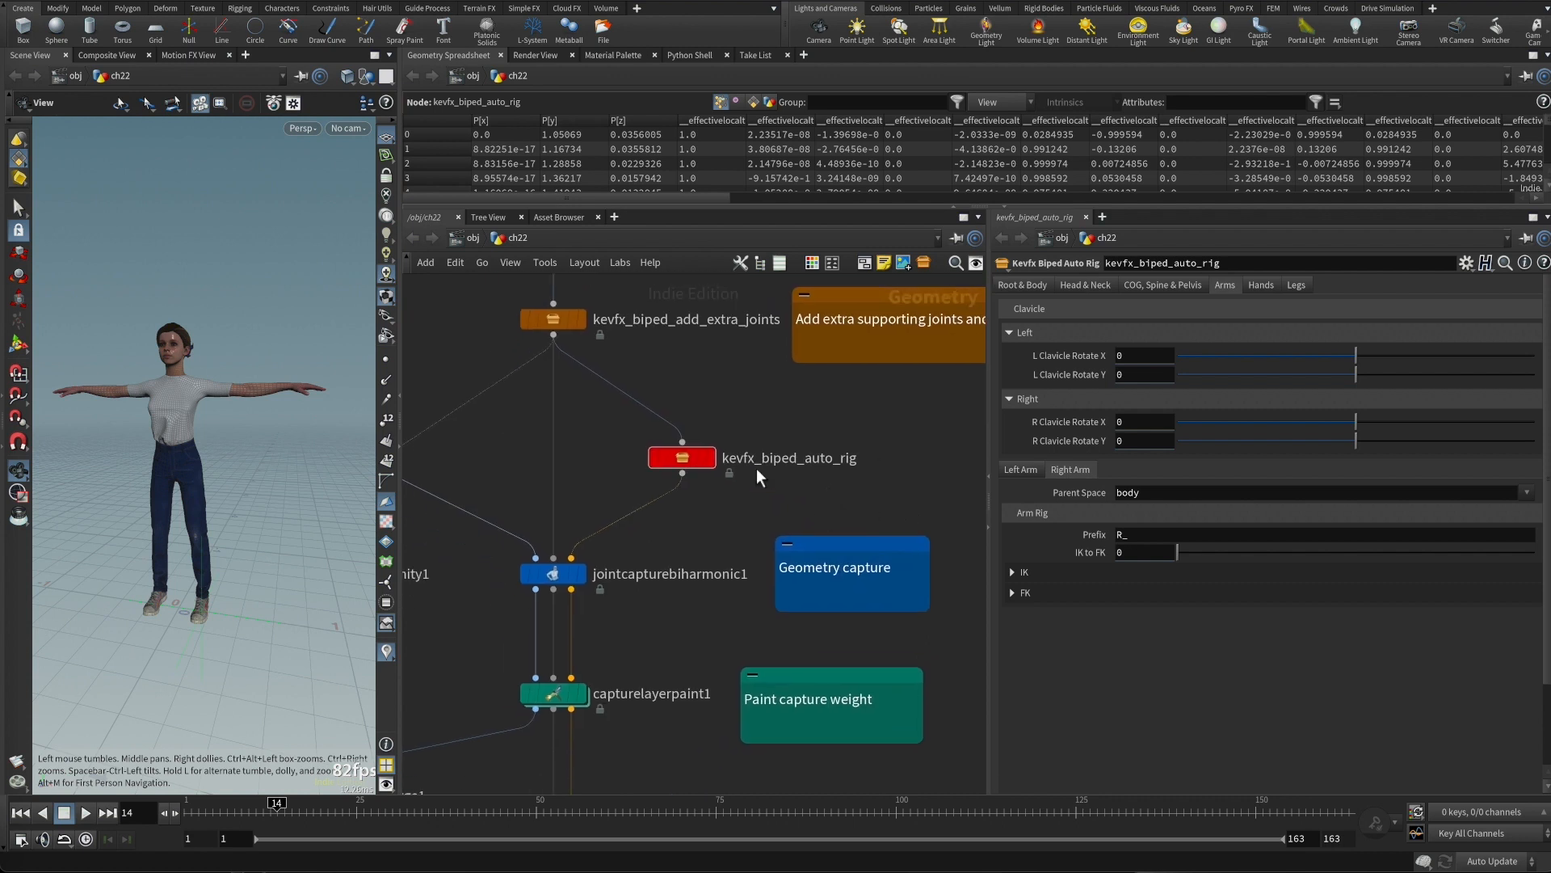
mouse_move(752, 462)
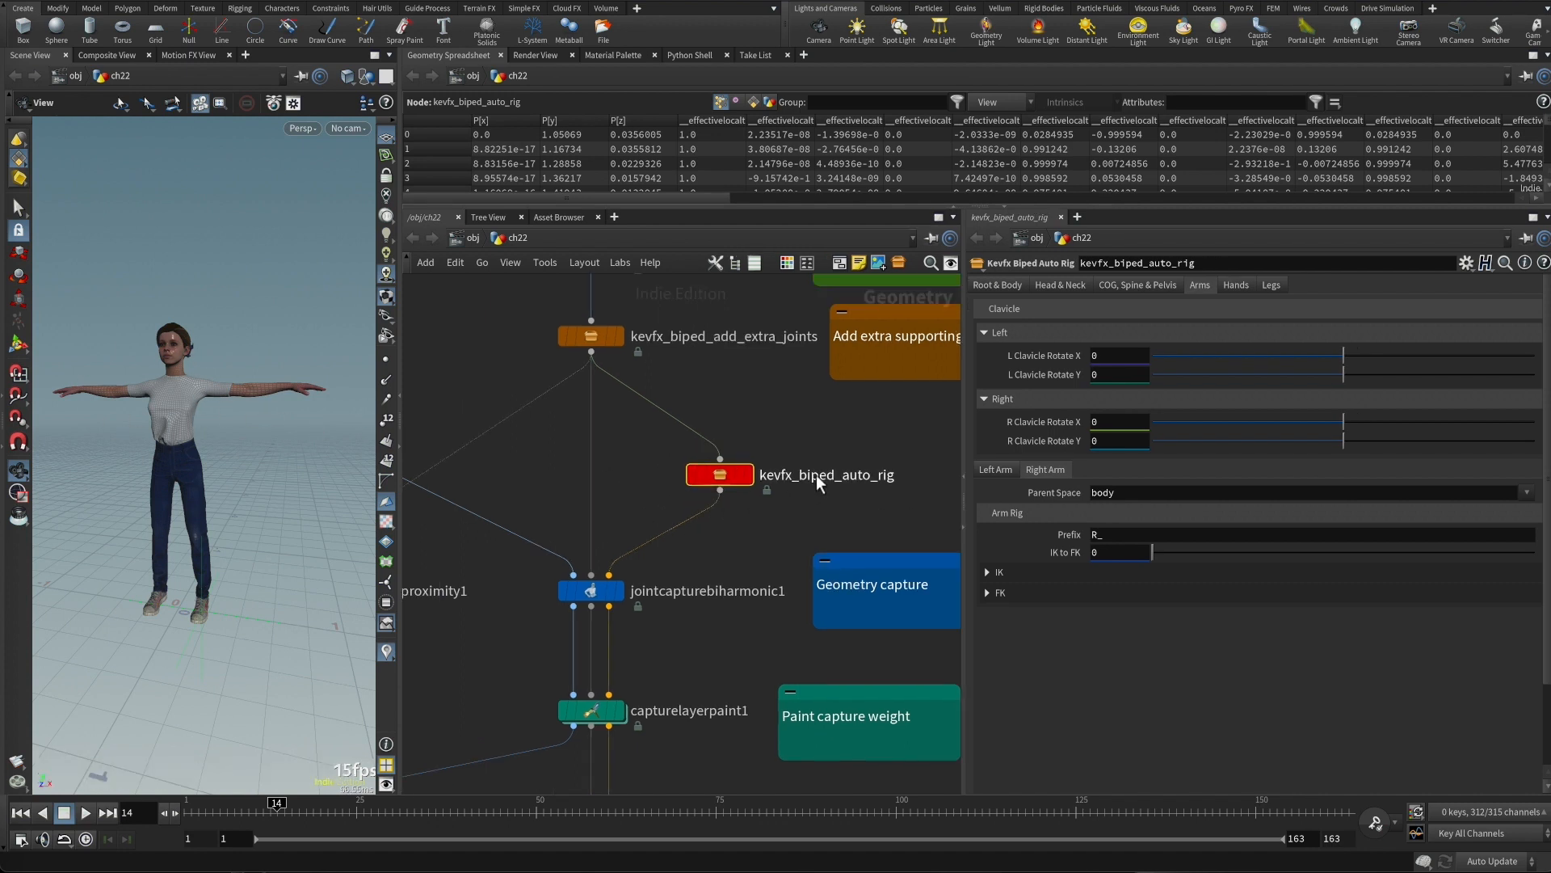
click(788, 457)
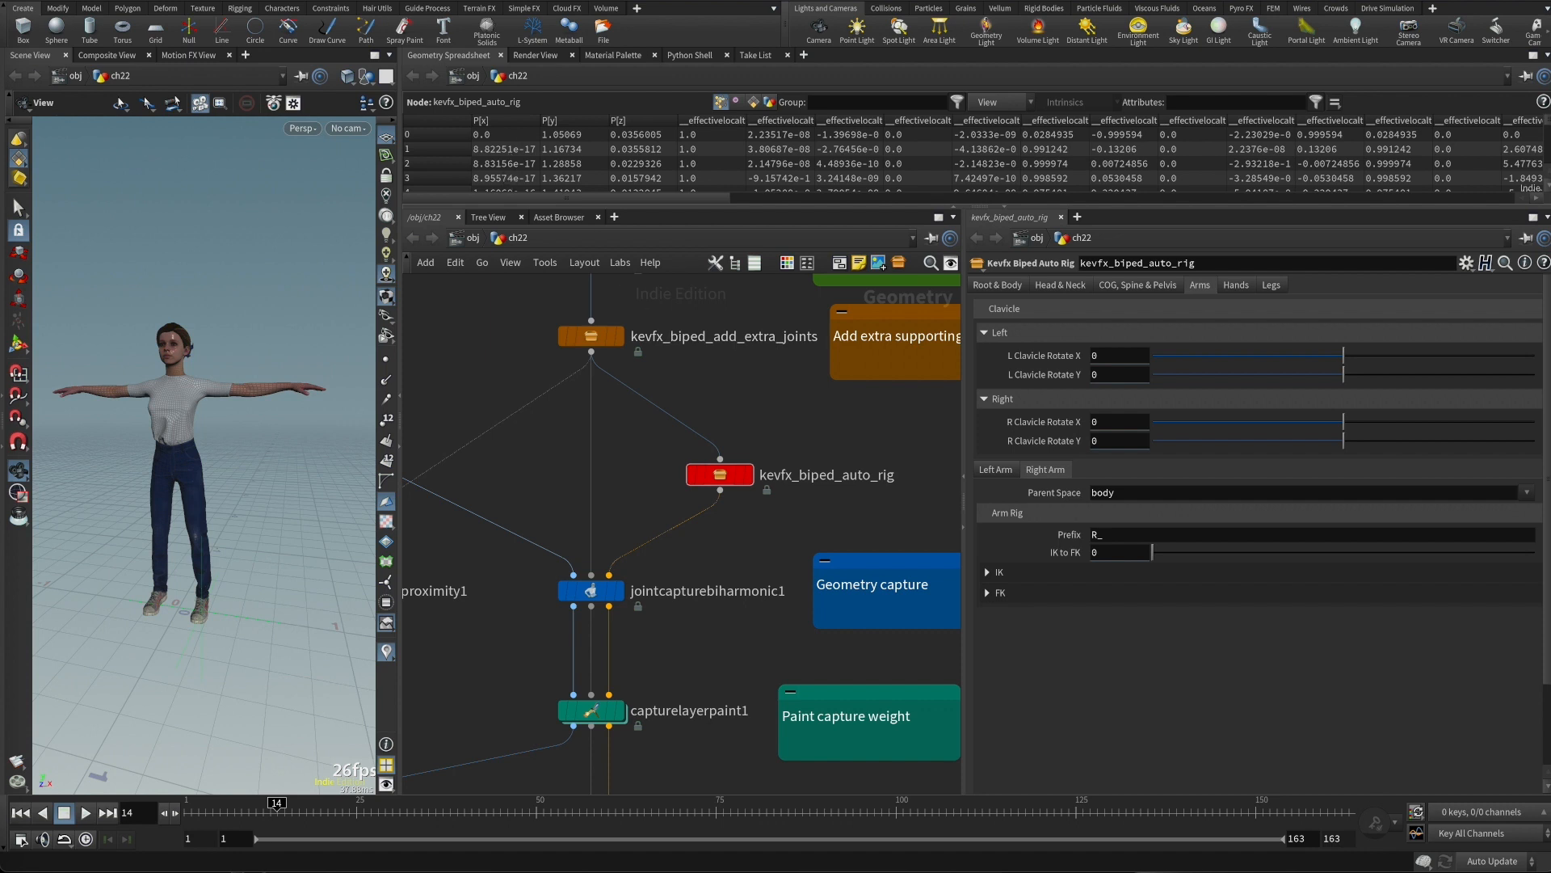
Install the kevfx_biped_char_picker.hdalc digital asset library for the current HIP file only
click(279, 0)
click(324, 116)
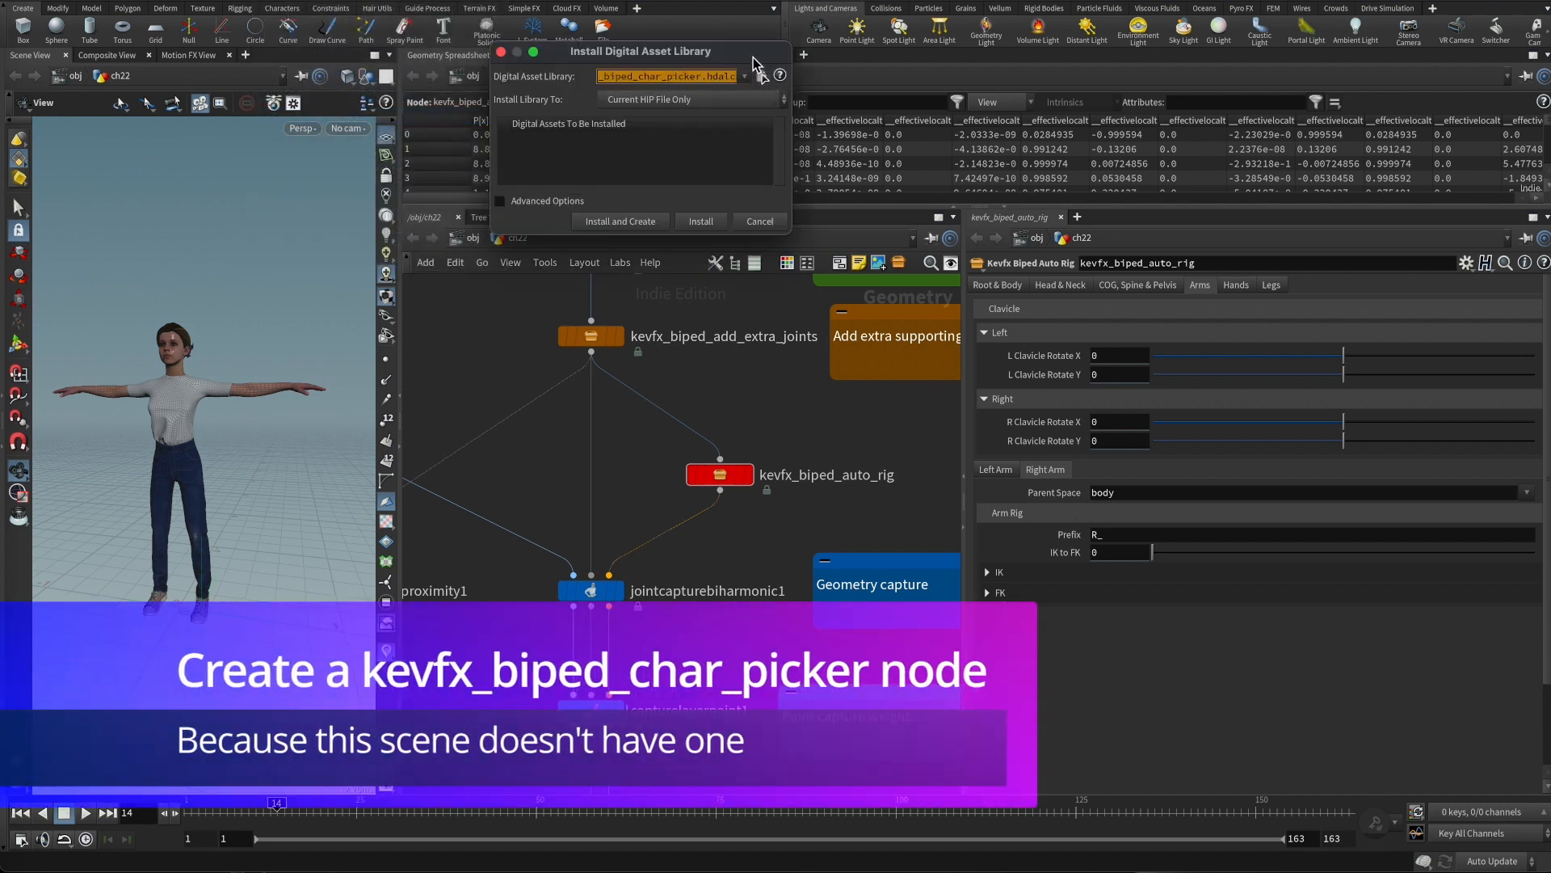
drag(753, 57, 568, 226)
drag(608, 314, 822, 314)
drag(579, 247, 410, 248)
click(687, 247)
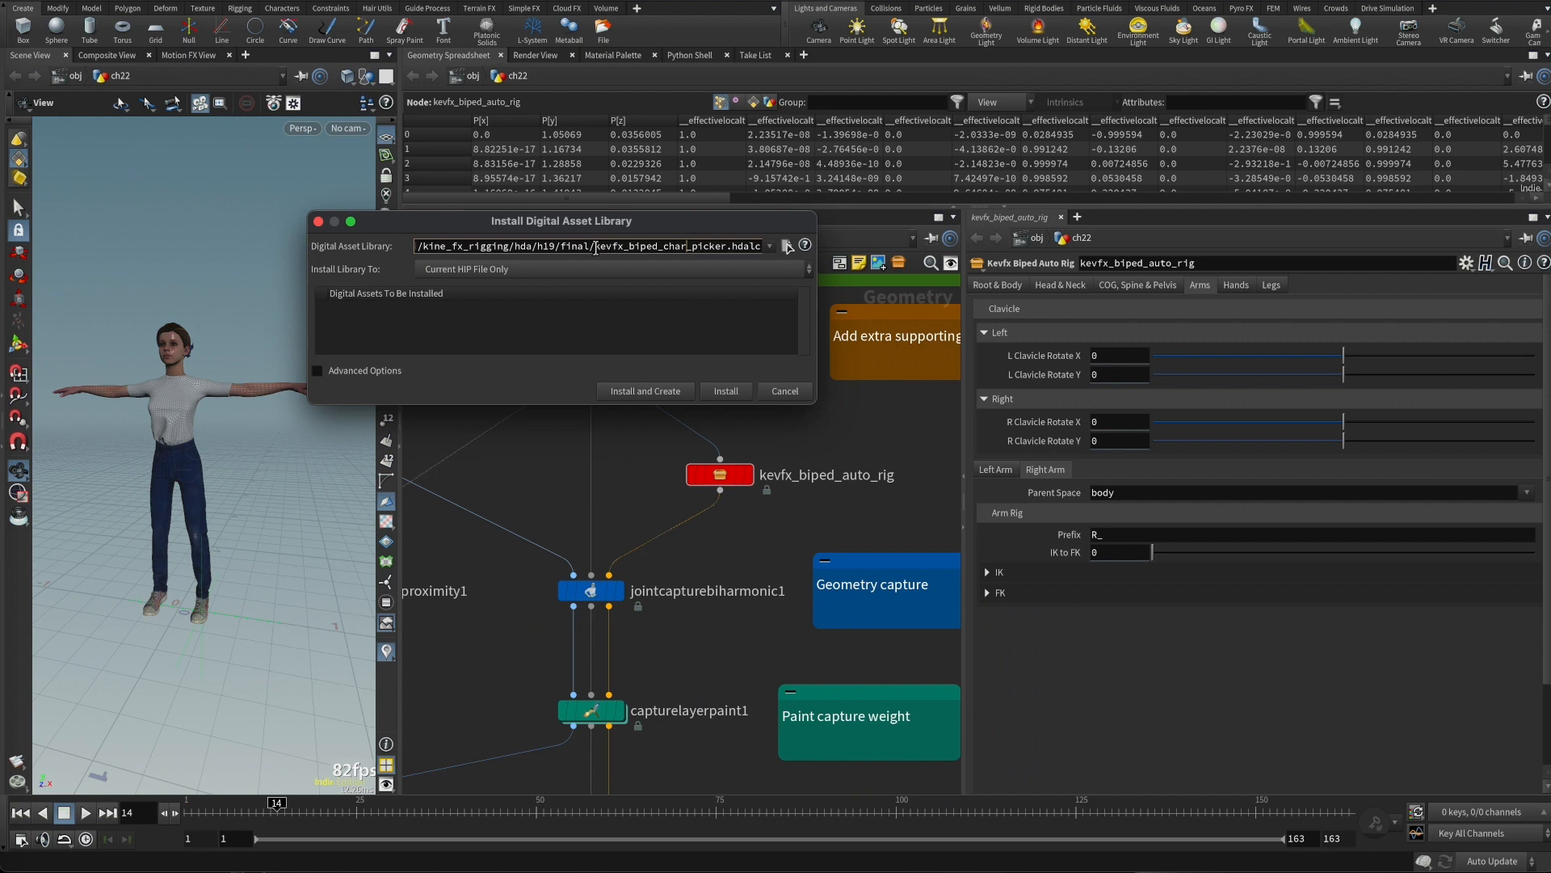
drag(596, 248, 763, 248)
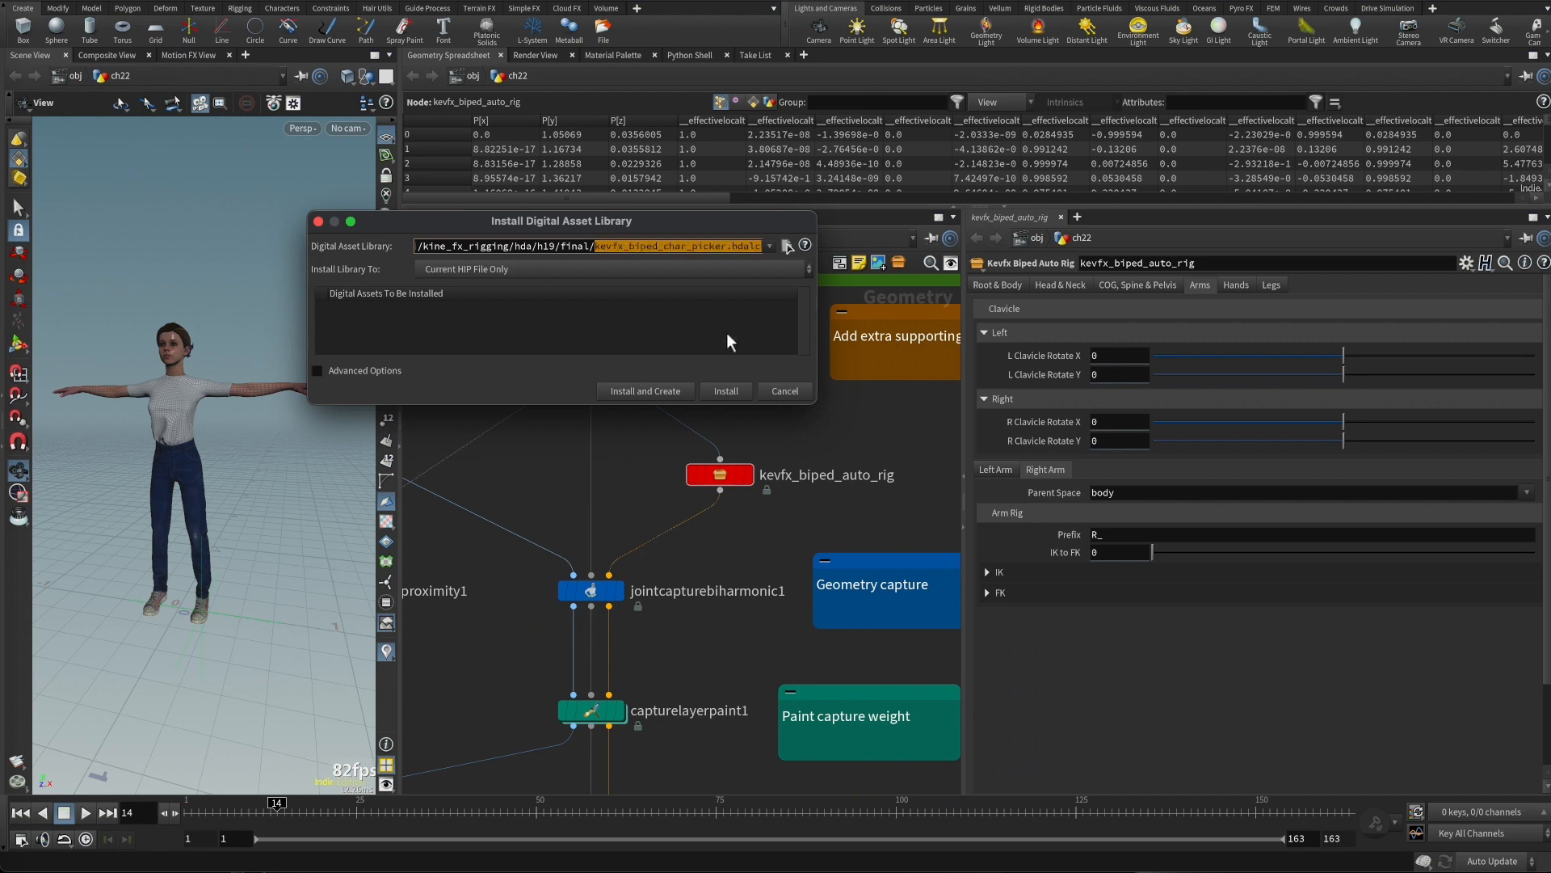
click(725, 390)
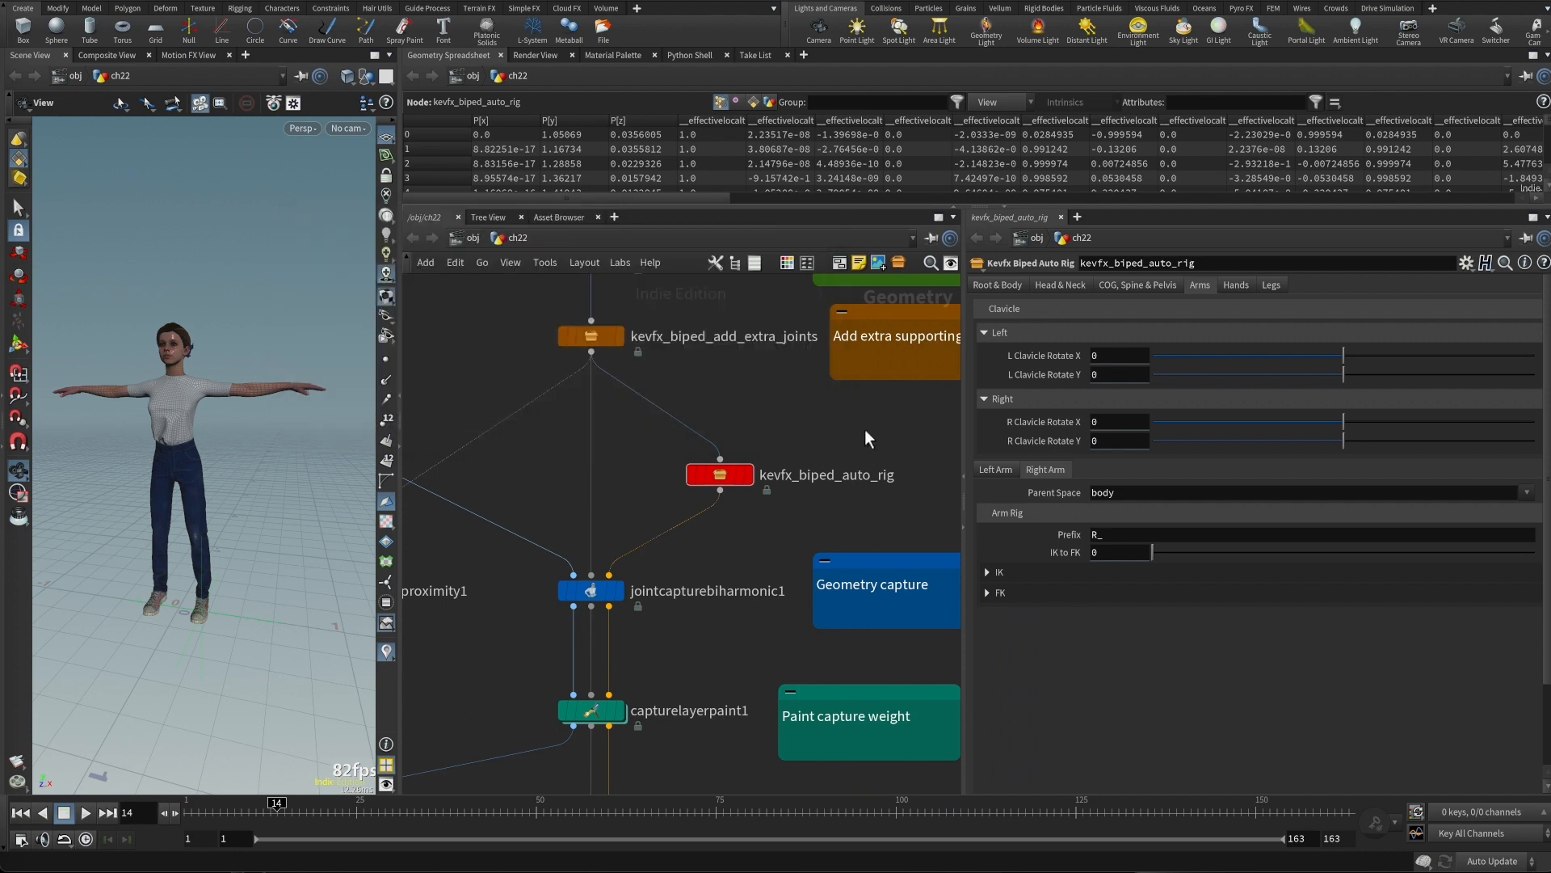
Create a Kevfx Biped Char Picker node beside the kevfx_biped_auto_rig node in the ch22 network
middle_drag(869, 431, 756, 417)
key(Tab)
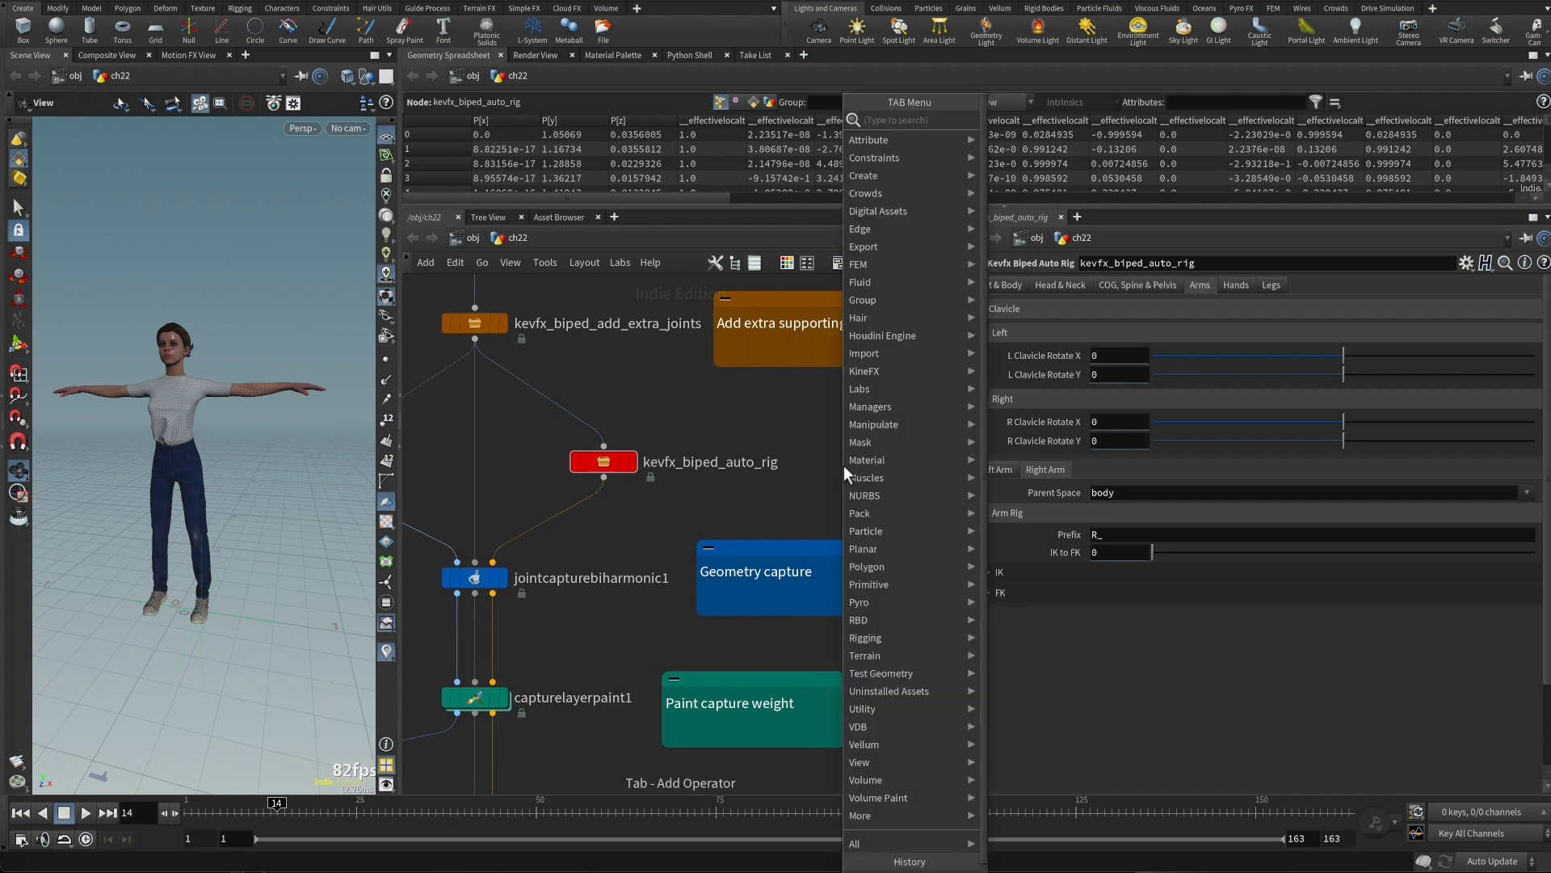
text(char pi)
key(Return)
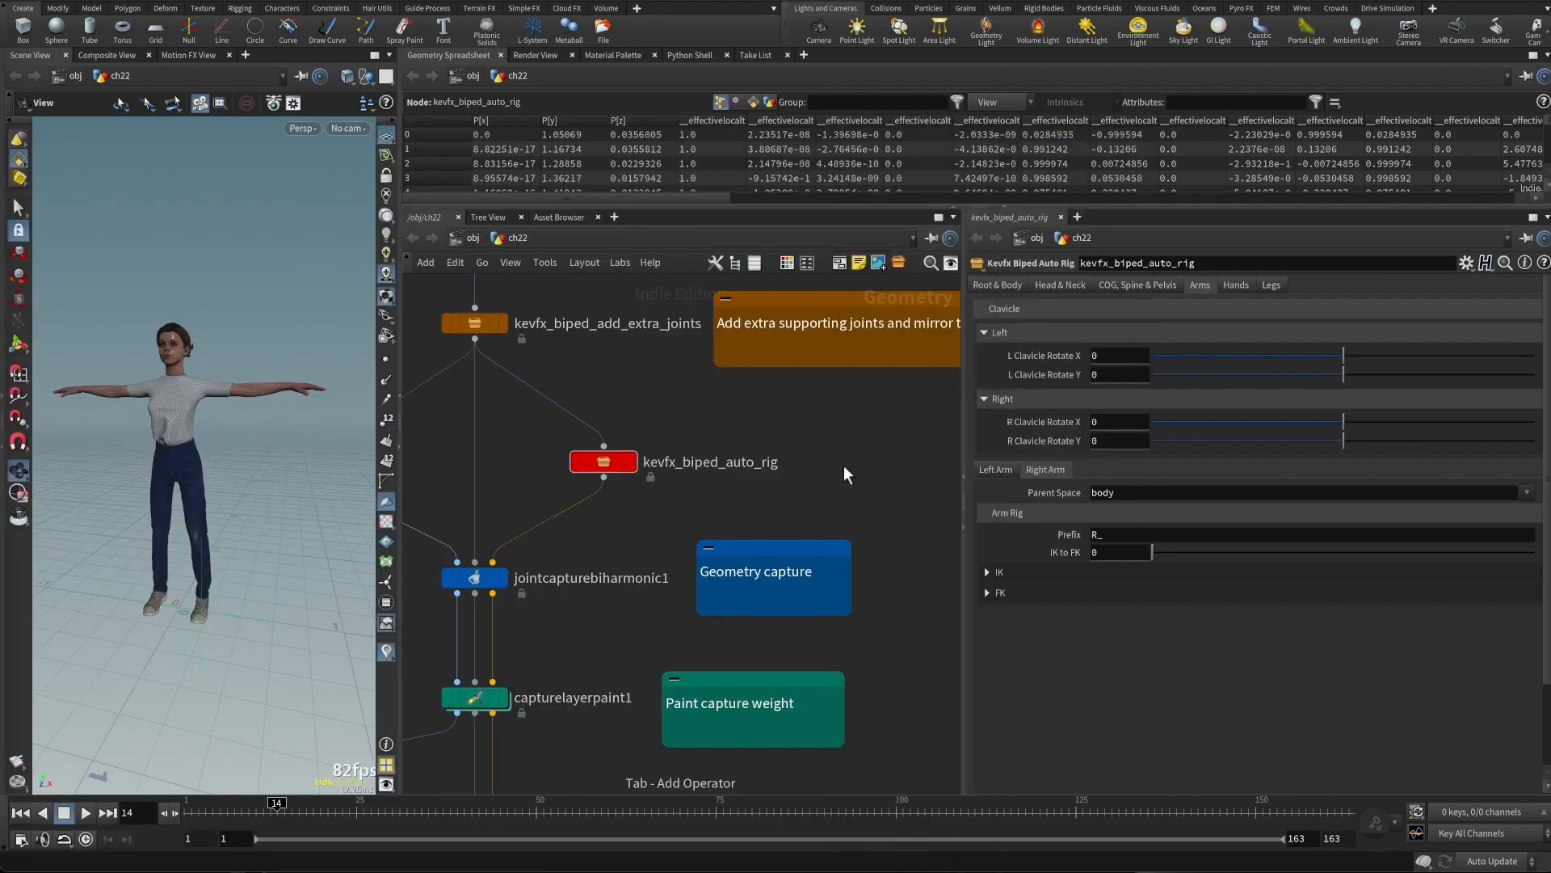
click(905, 458)
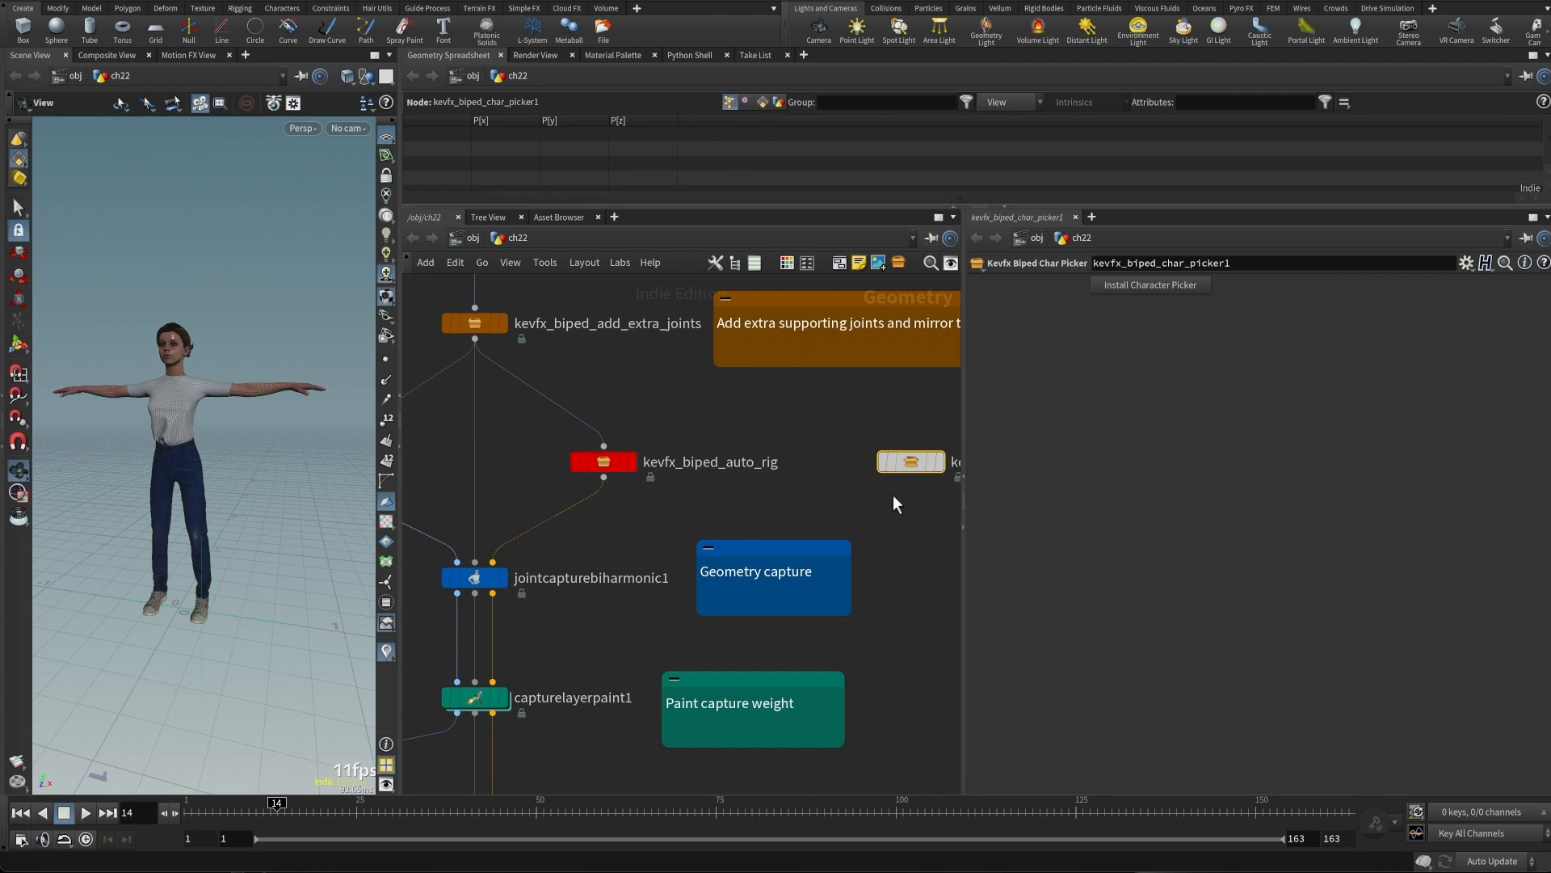
Add a Kevfx Biped Char Picker pane tab next to the node's parameter pane
click(1092, 216)
mouse_move(1113, 250)
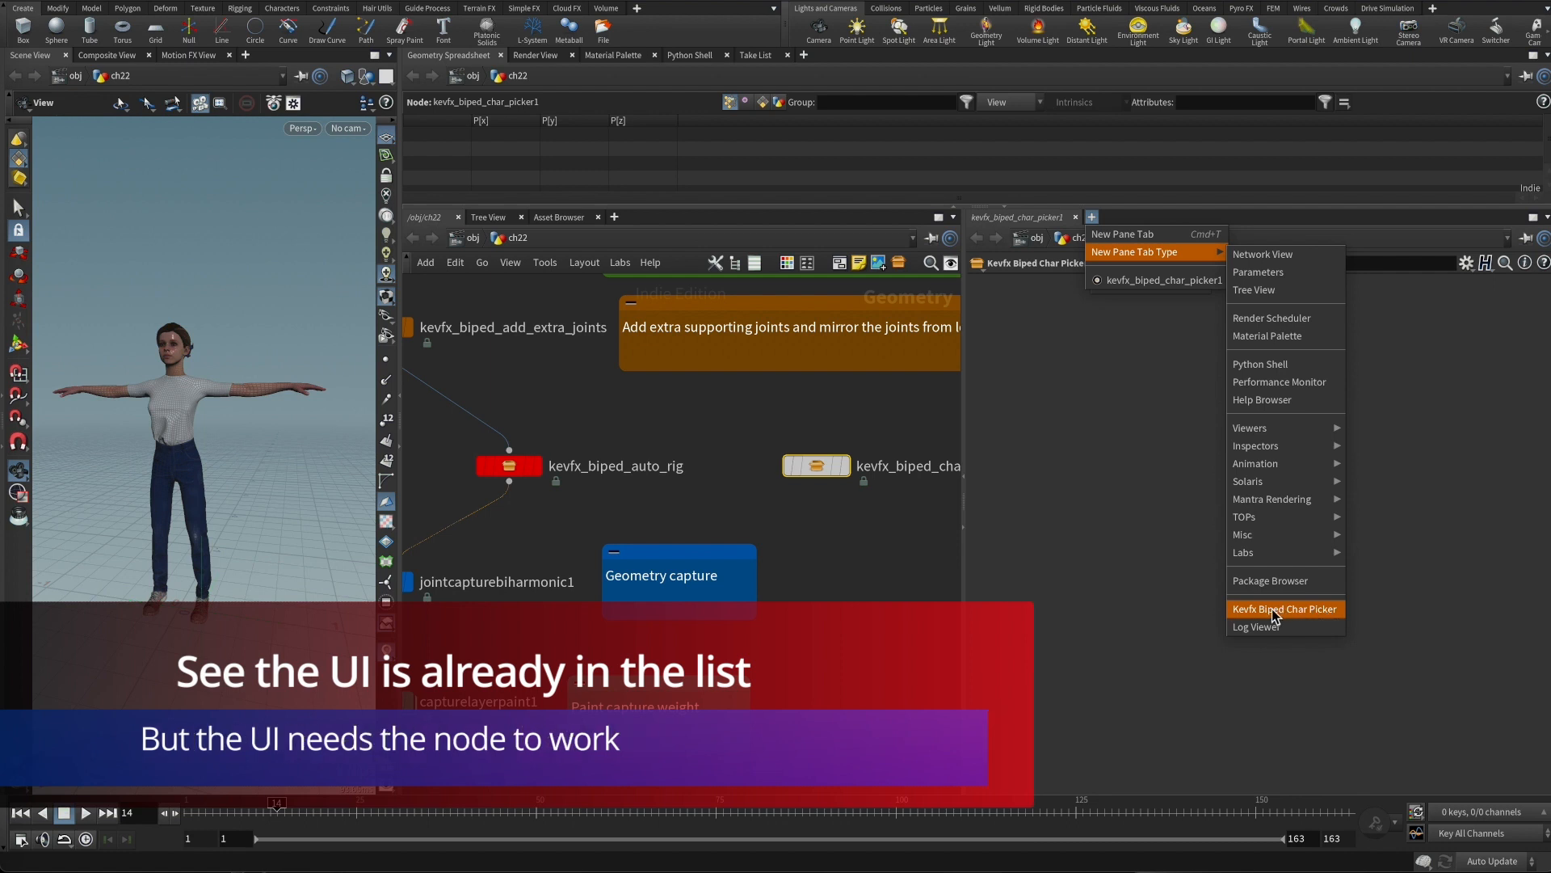
click(1272, 609)
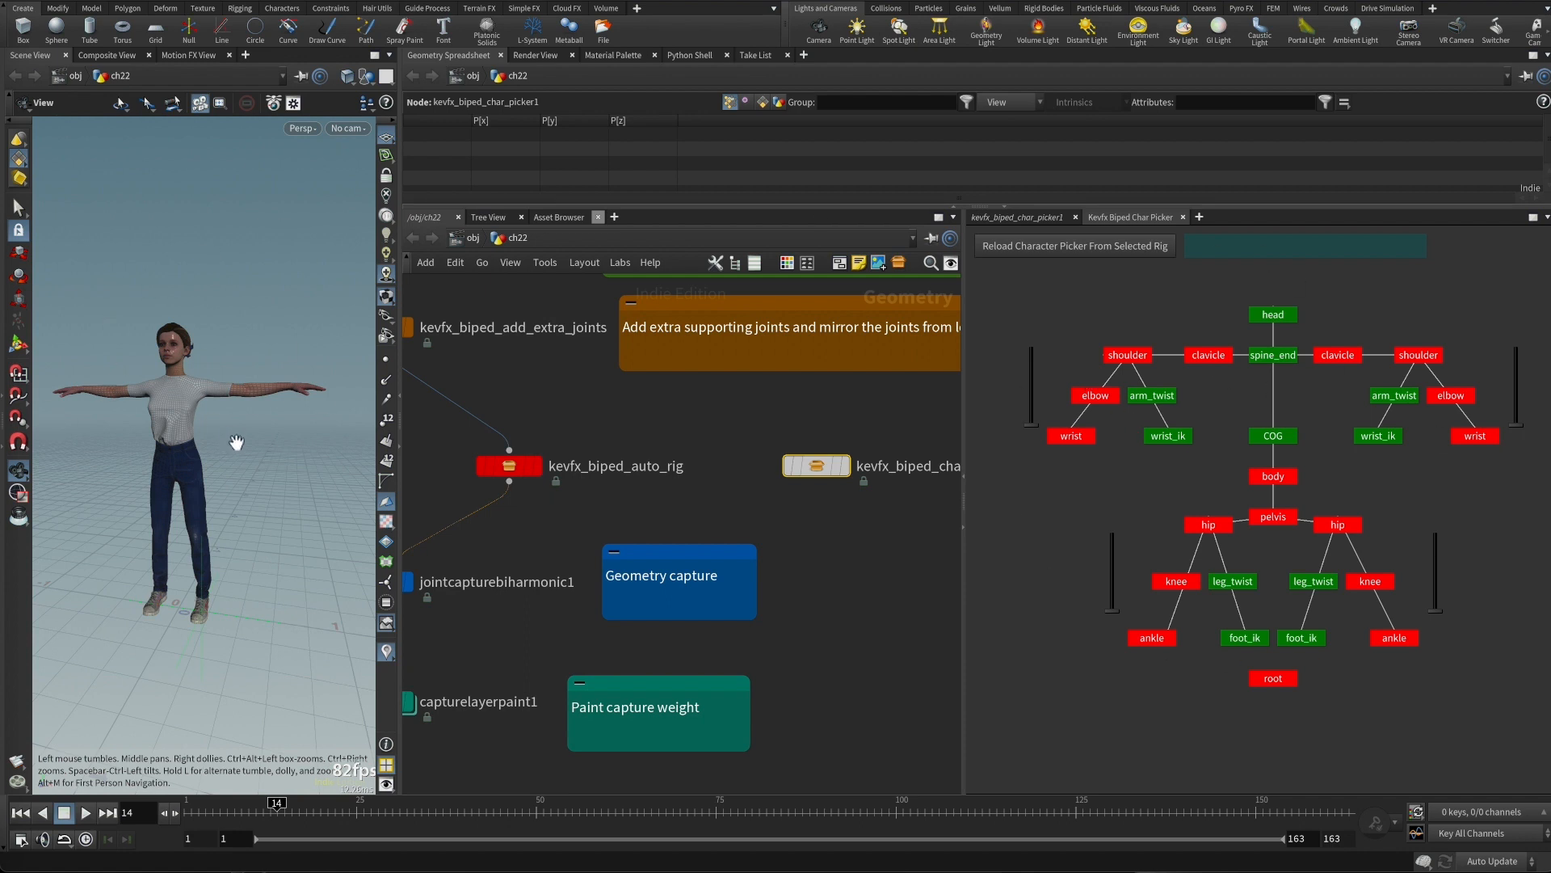
Select the kevfx_biped_auto_rig node and activate the Rig Pose tool on the character with its viewport hints hidden
drag(237, 443, 253, 450)
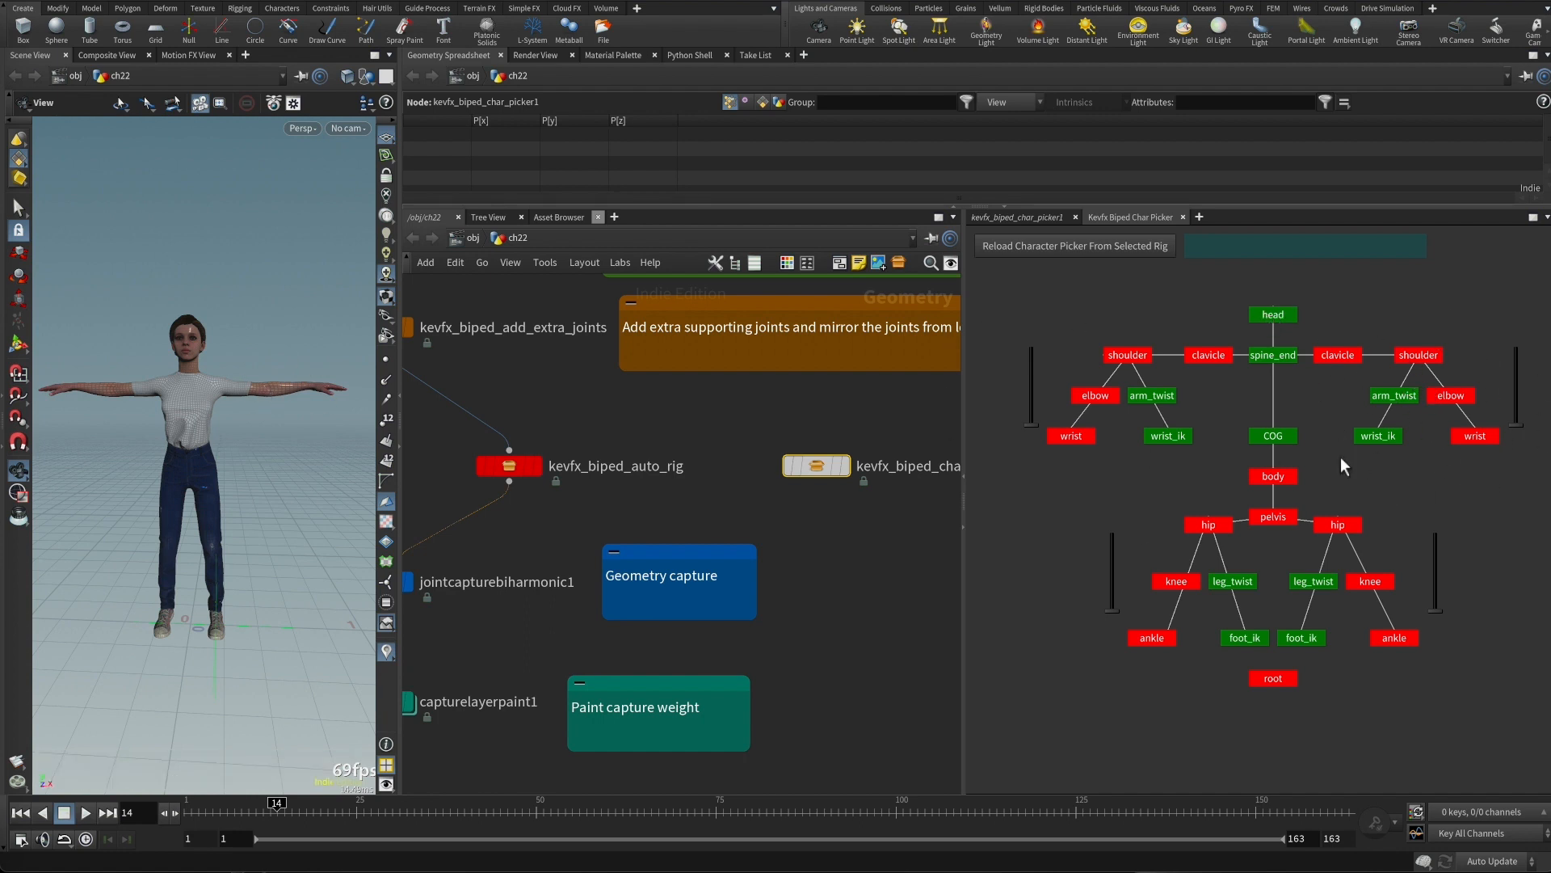
click(509, 466)
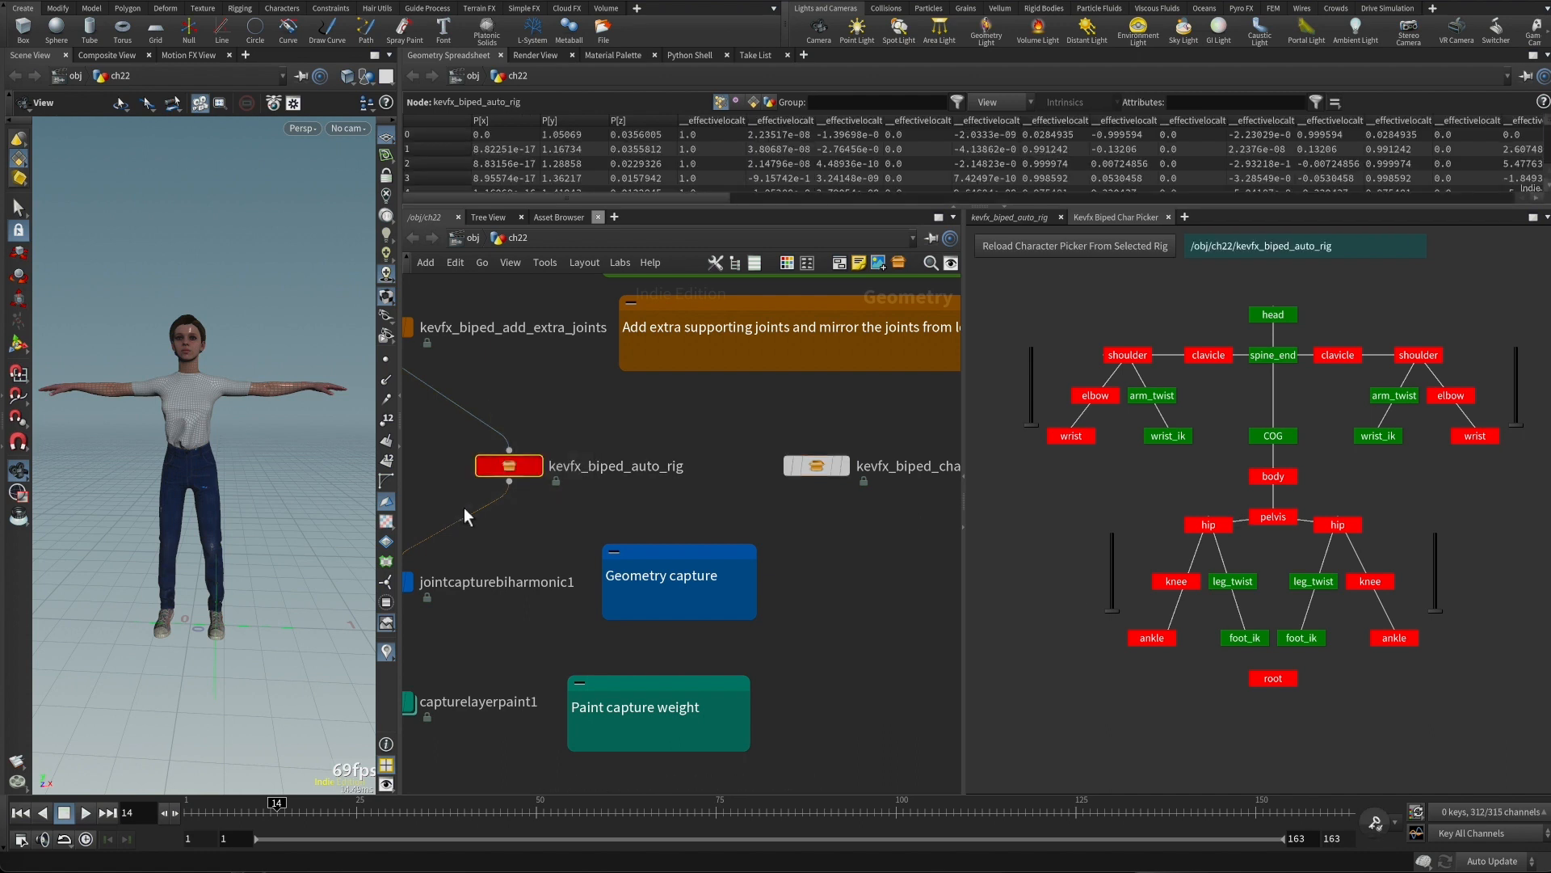
mouse_move(512, 473)
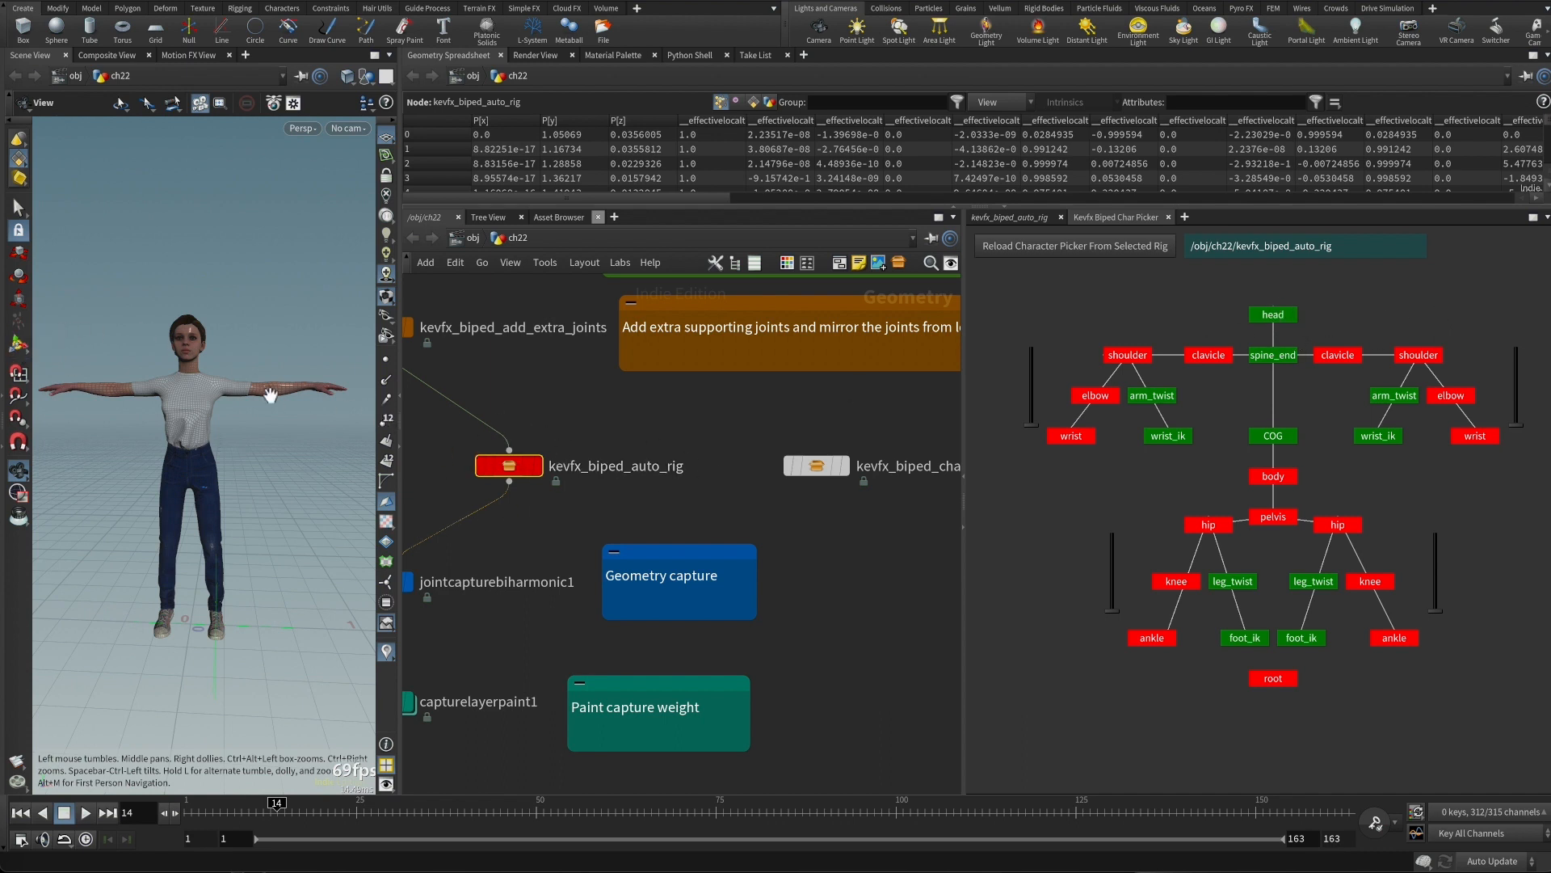
click(18, 345)
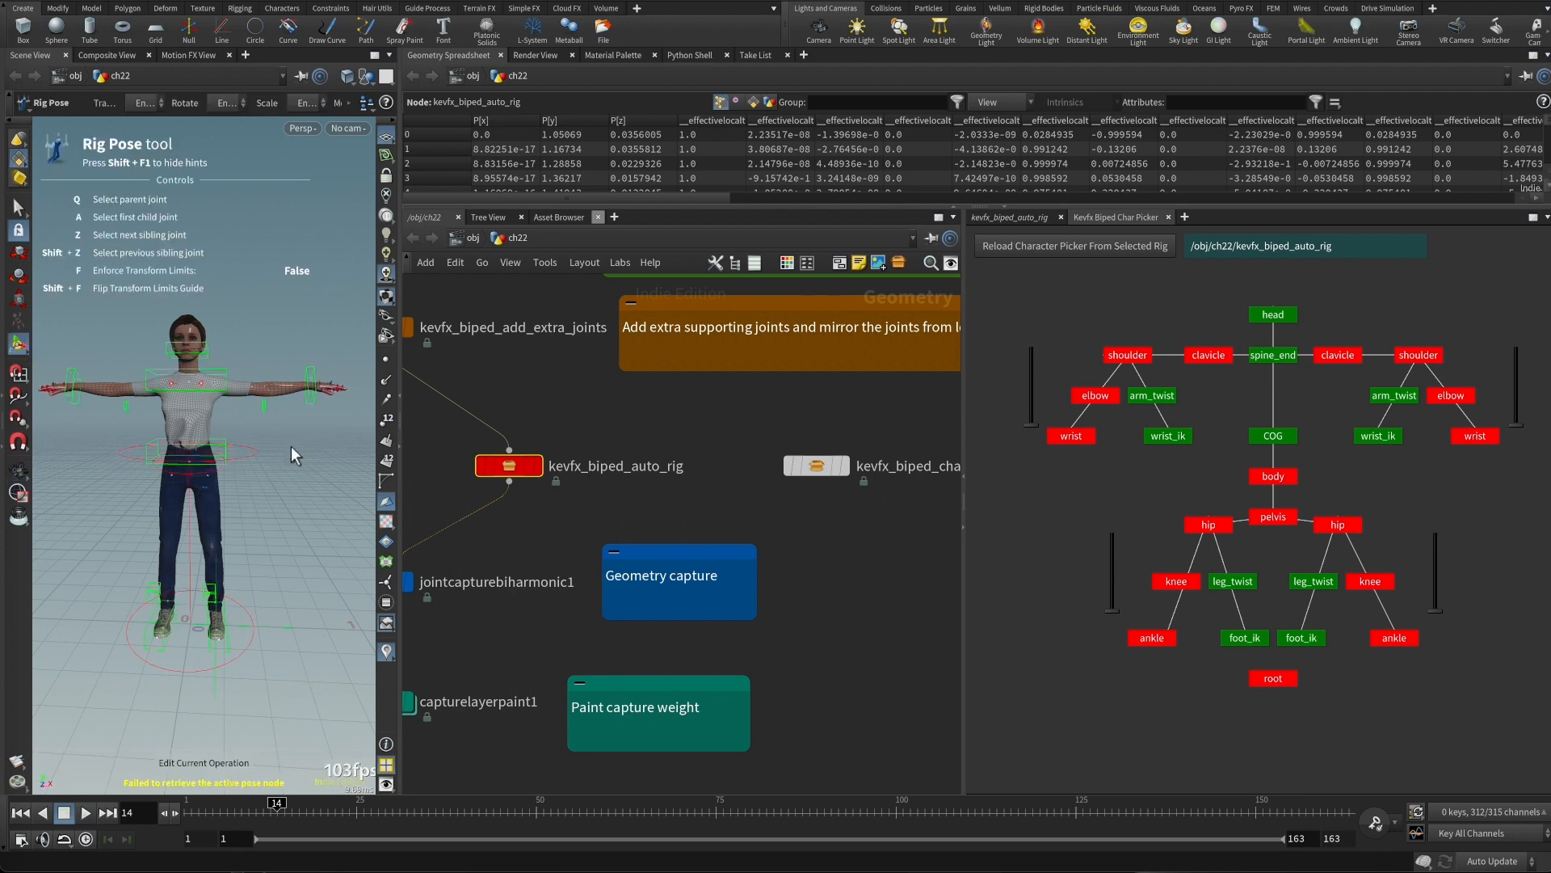
key(shift+F1)
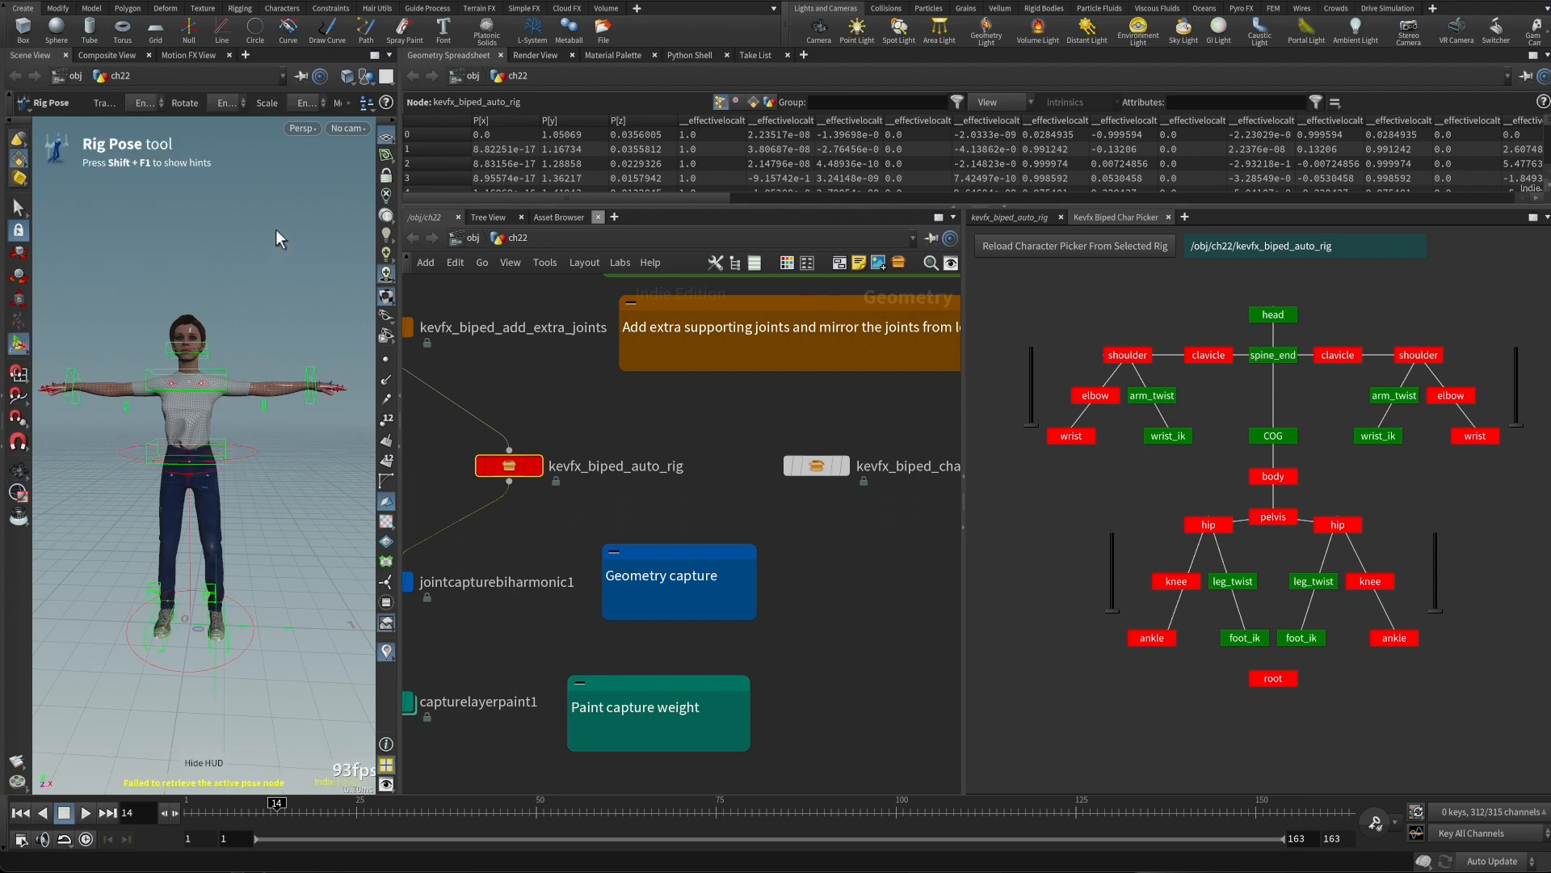
Bend the character's left arm by moving its wrist IK control inward in the scene view
mouse_move(267, 302)
alt+mouse_down()
mouse_move(256, 322)
mouse_move(272, 307)
alt+mouse_up()
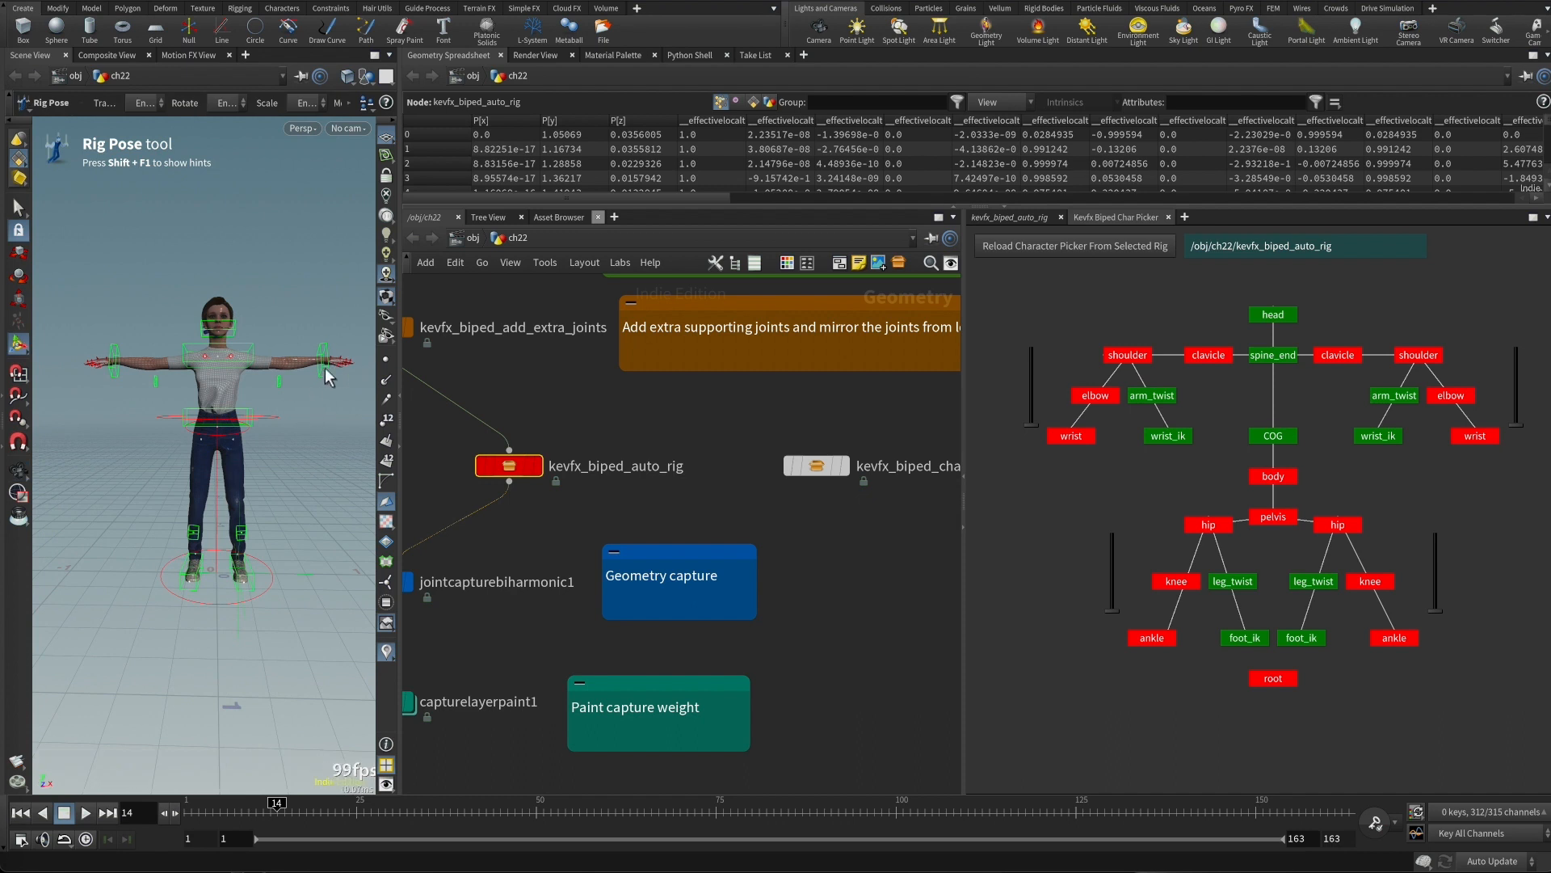
click(323, 375)
mouse_move(333, 501)
middle_down()
mouse_move(309, 514)
mouse_move(303, 498)
middle_up()
click(313, 517)
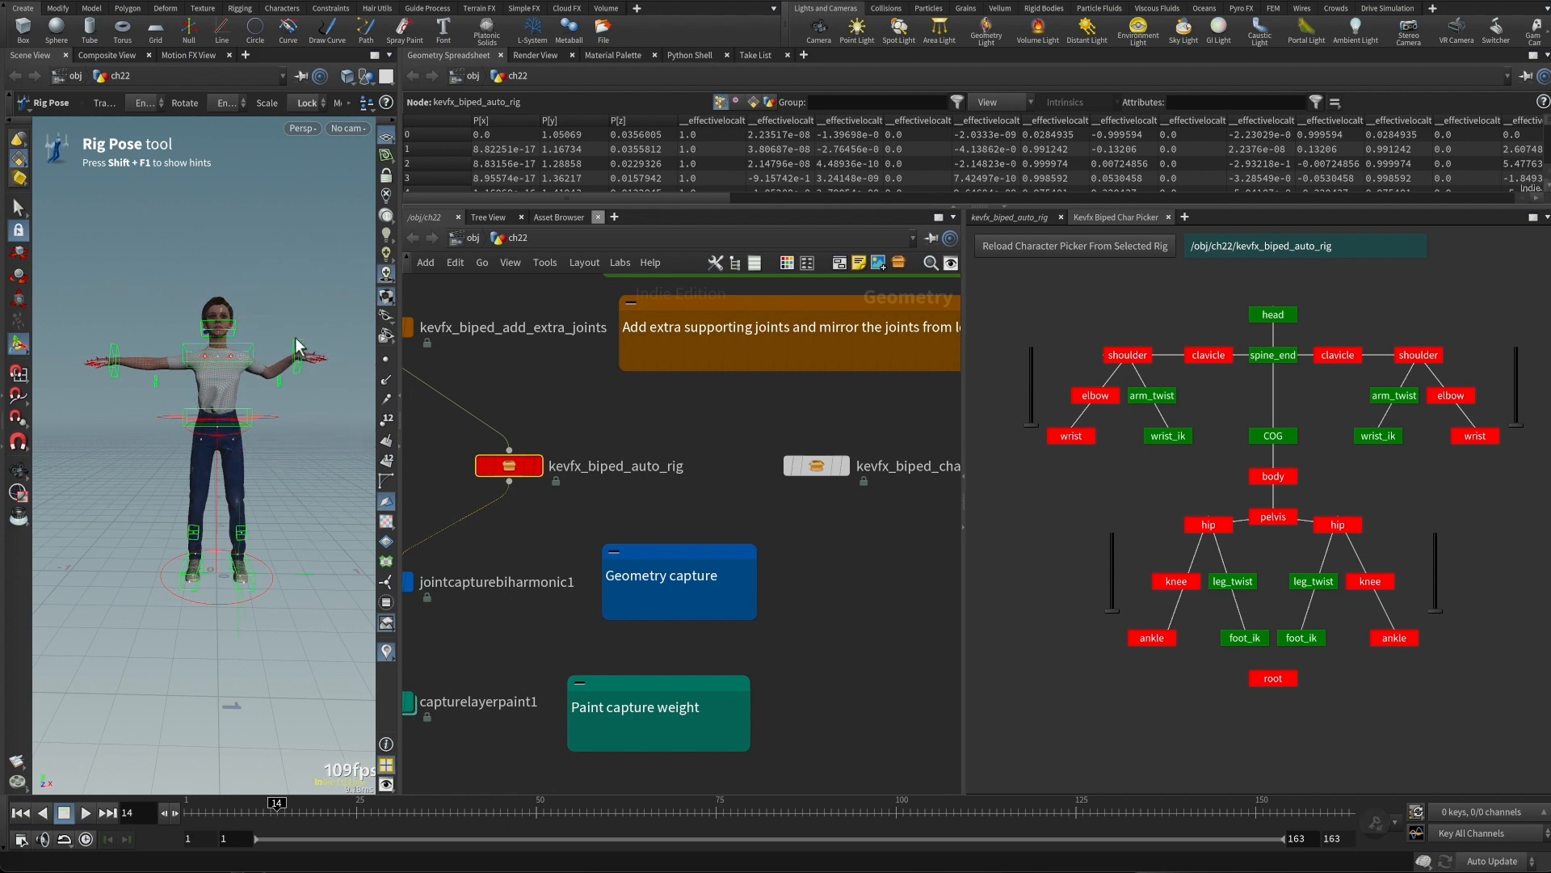
Pick the COG control in the character picker and shift it sideways on the rig
key(space)
drag(257, 461, 263, 472)
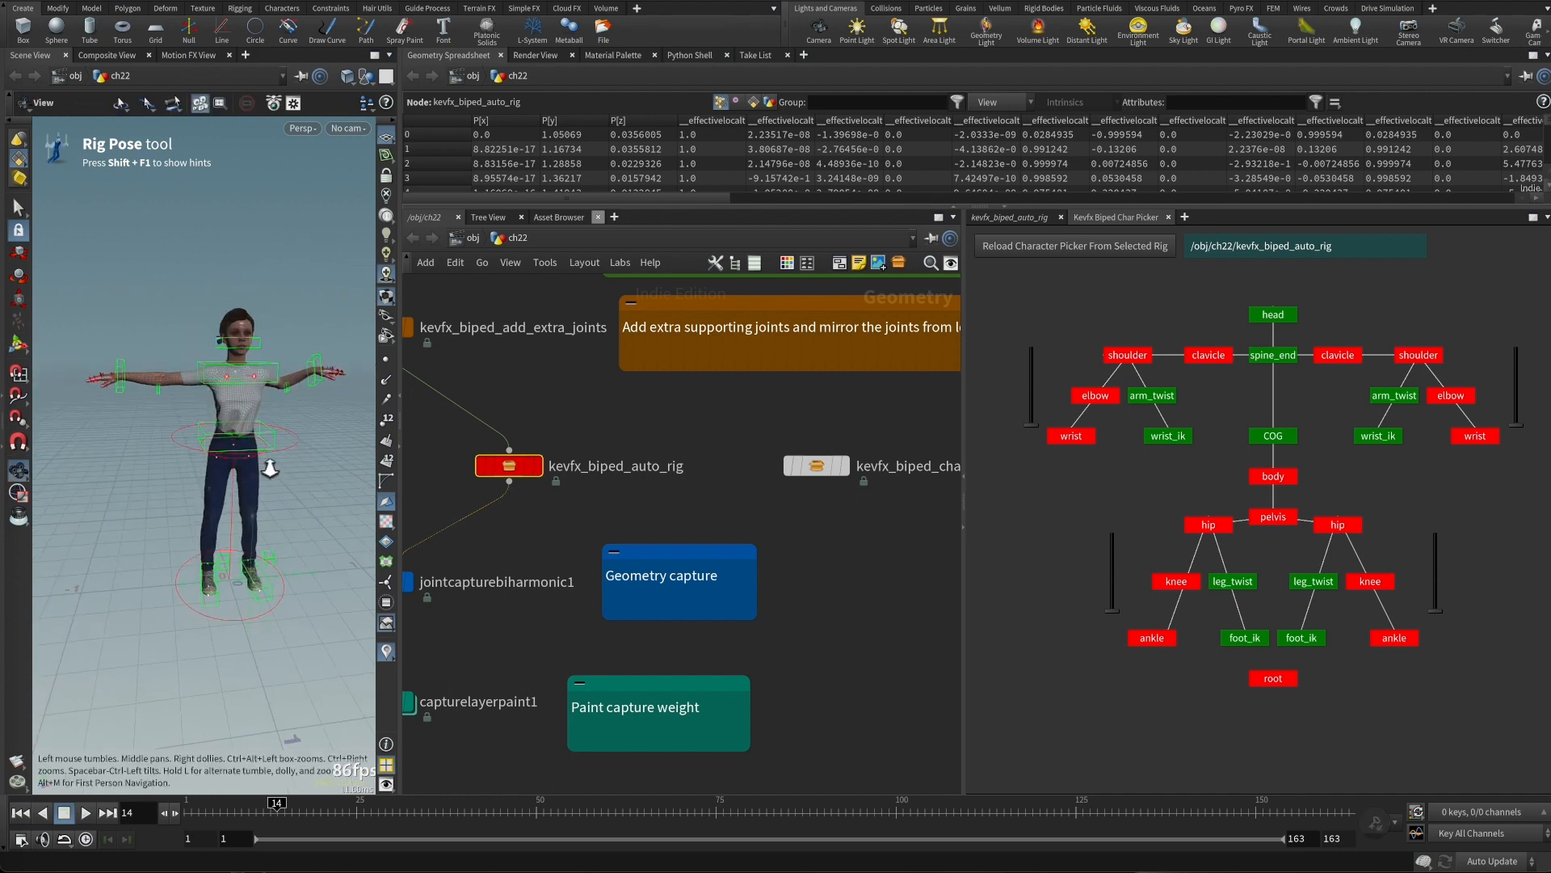
right_drag(270, 464, 347, 471)
right_drag(211, 466, 253, 458)
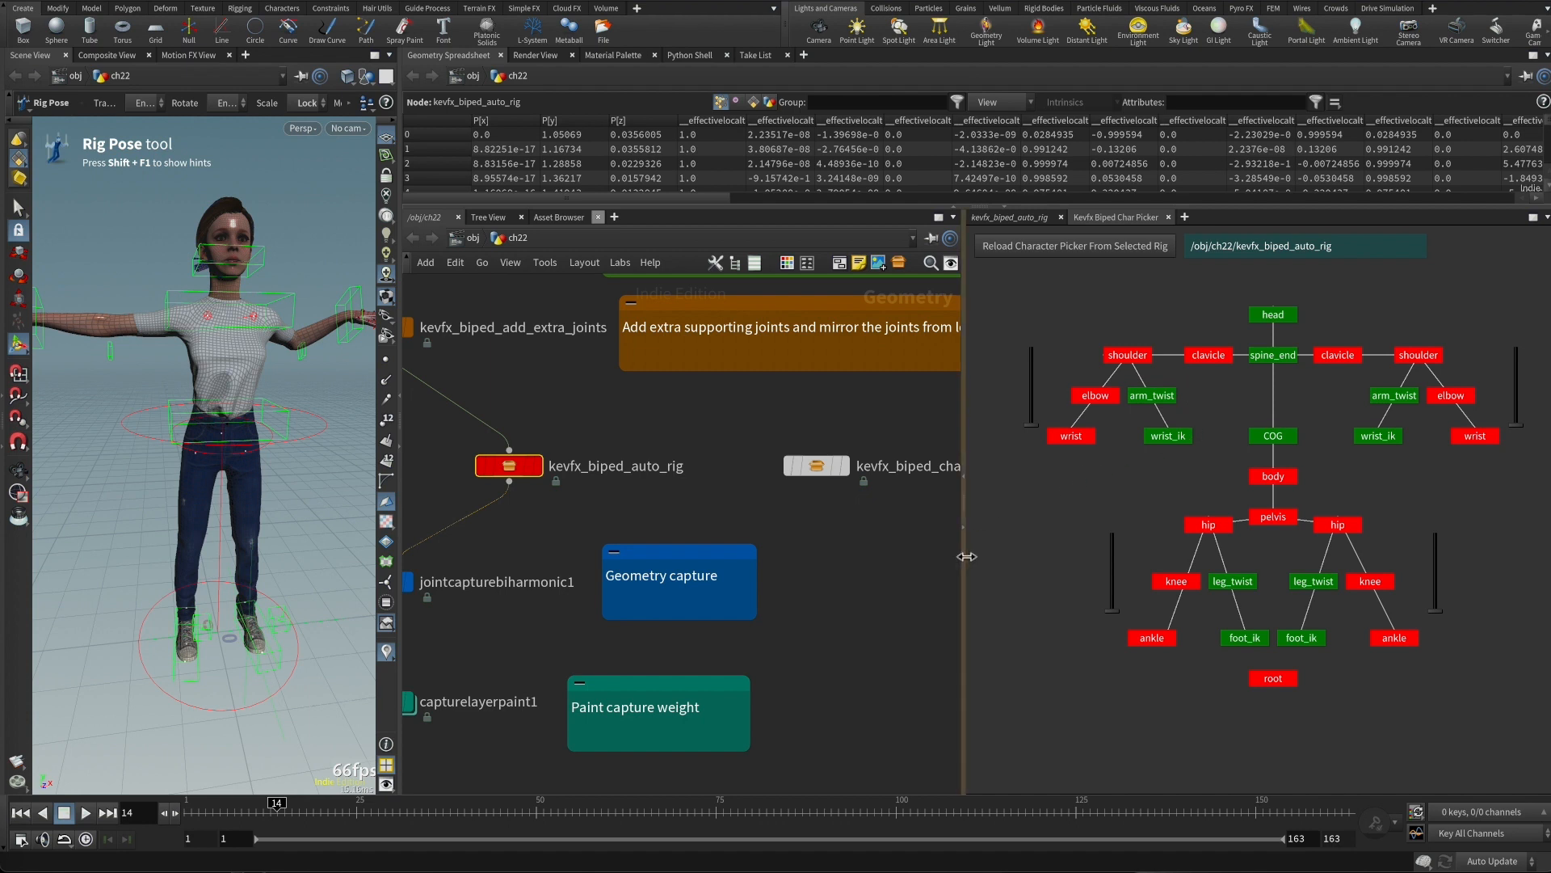
drag(959, 553, 976, 553)
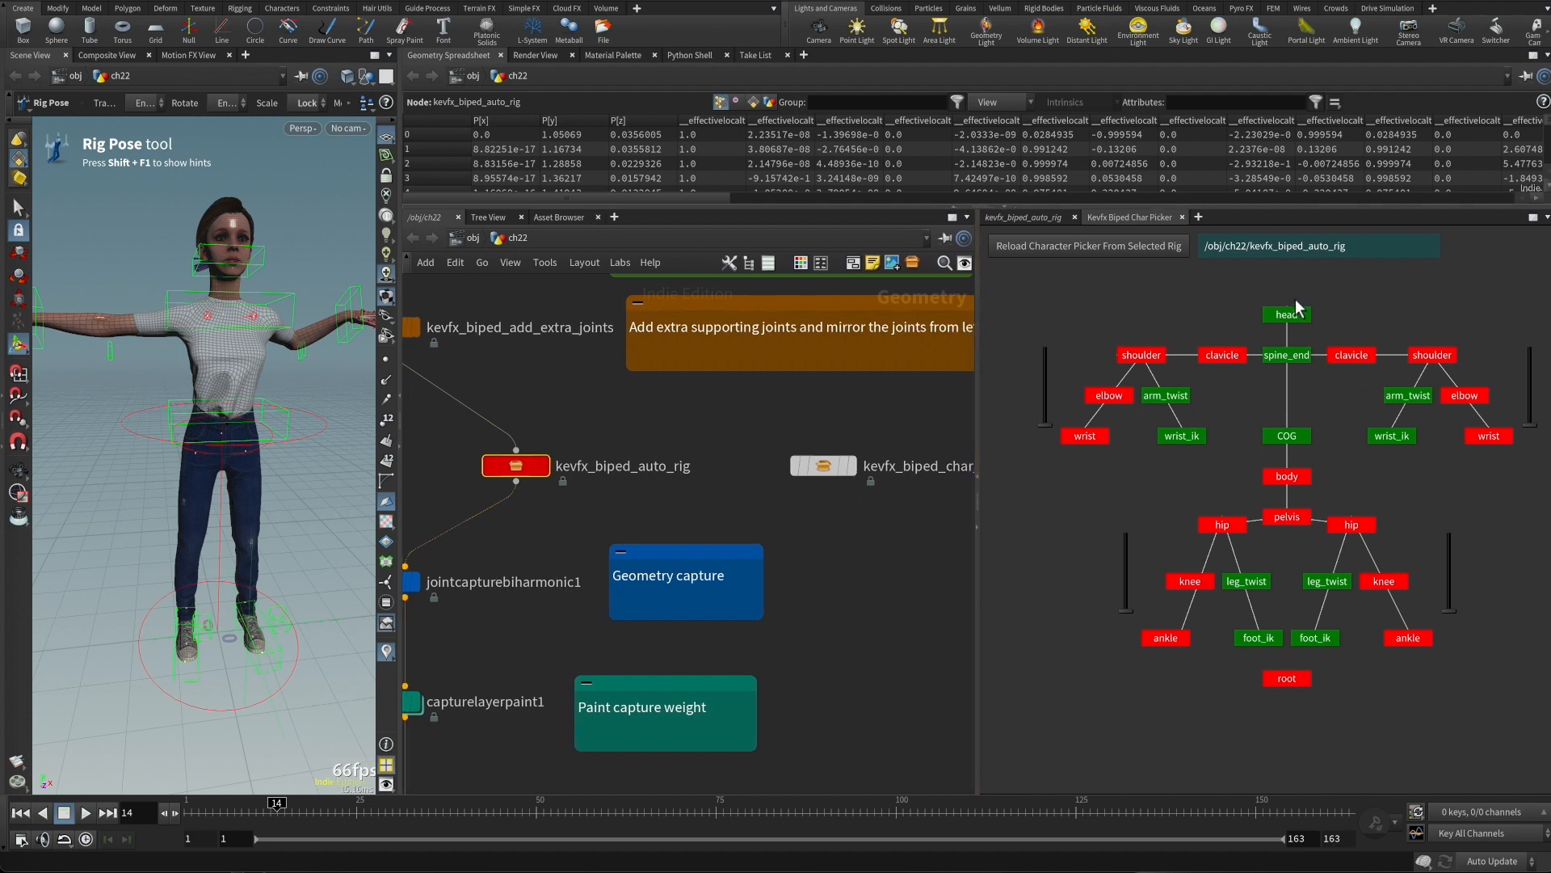
click(1289, 440)
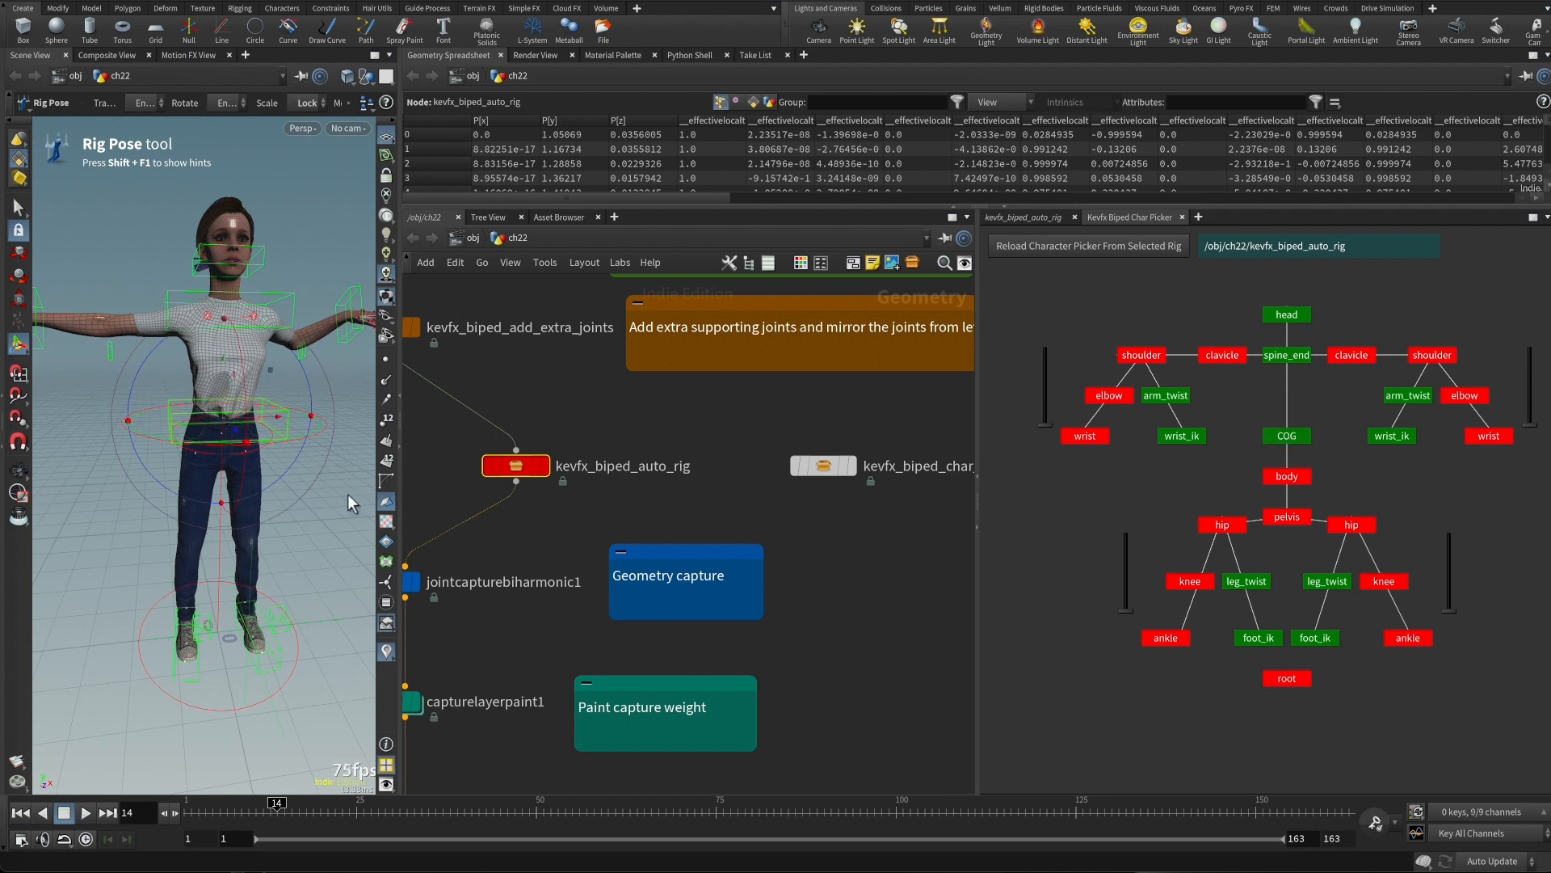
middle_drag(236, 598, 274, 595)
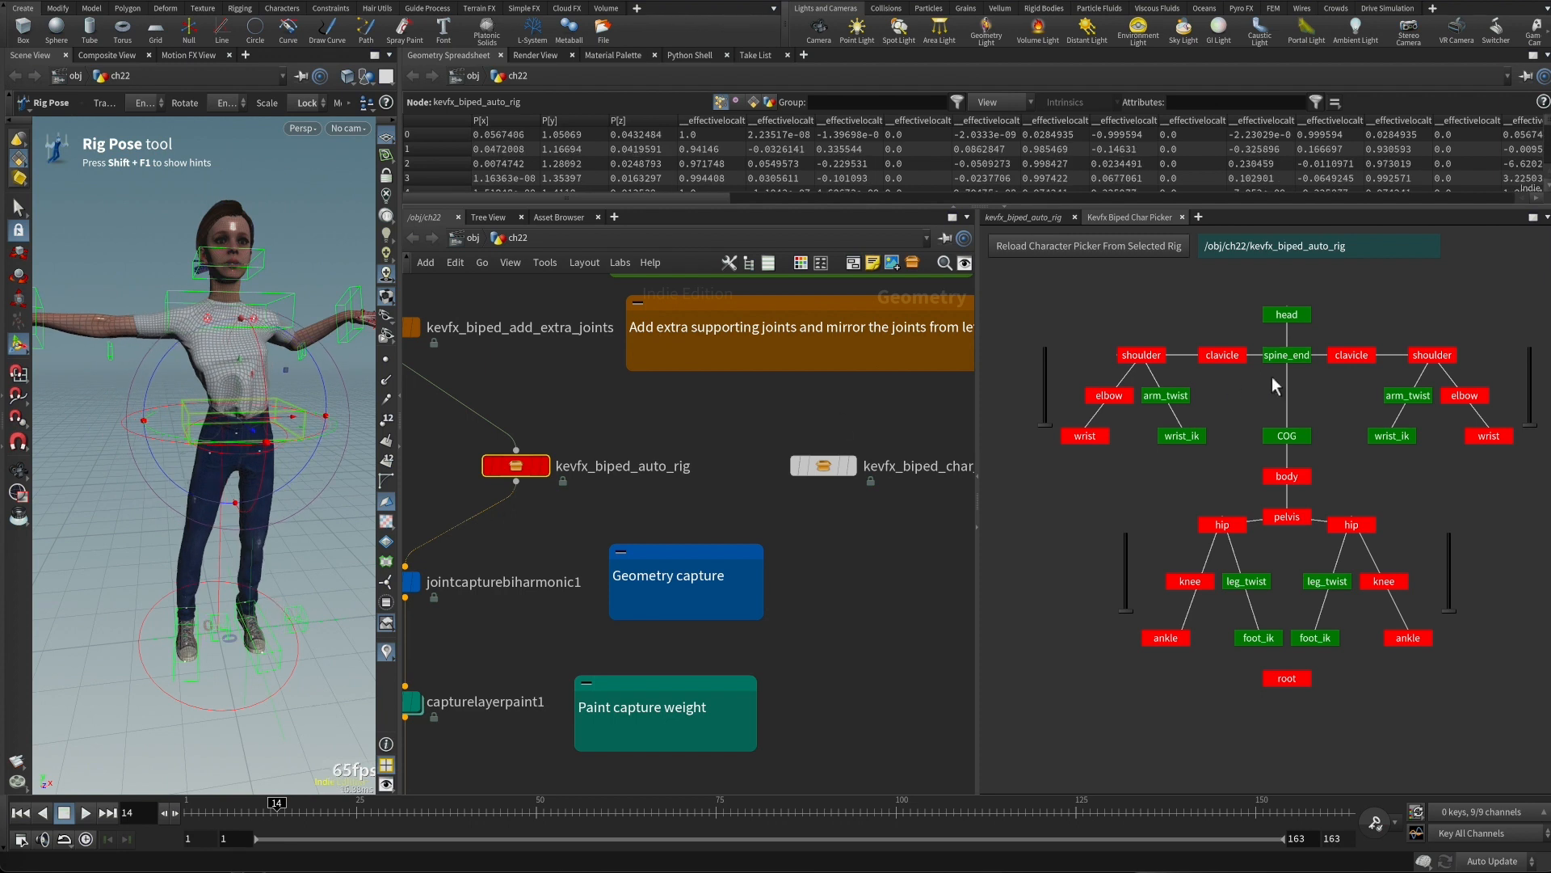
Pick the body control, raise and shift the whole character, and tilt it sideways
click(1302, 476)
middle_drag(314, 583, 273, 333)
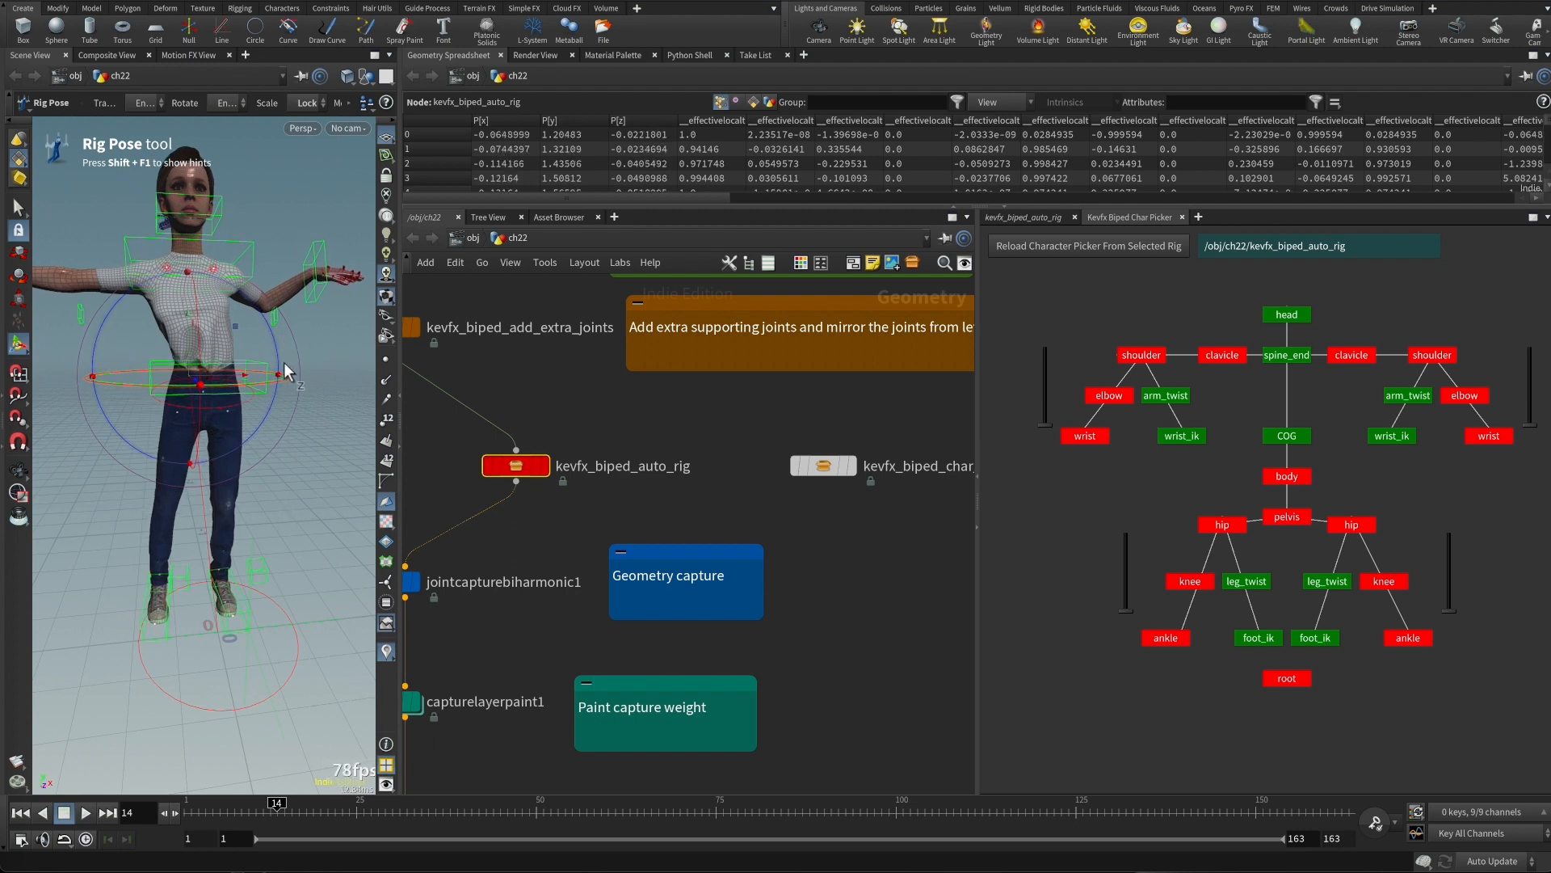
mouse_move(284, 362)
mouse_down()
mouse_move(283, 334)
mouse_move(288, 349)
mouse_up()
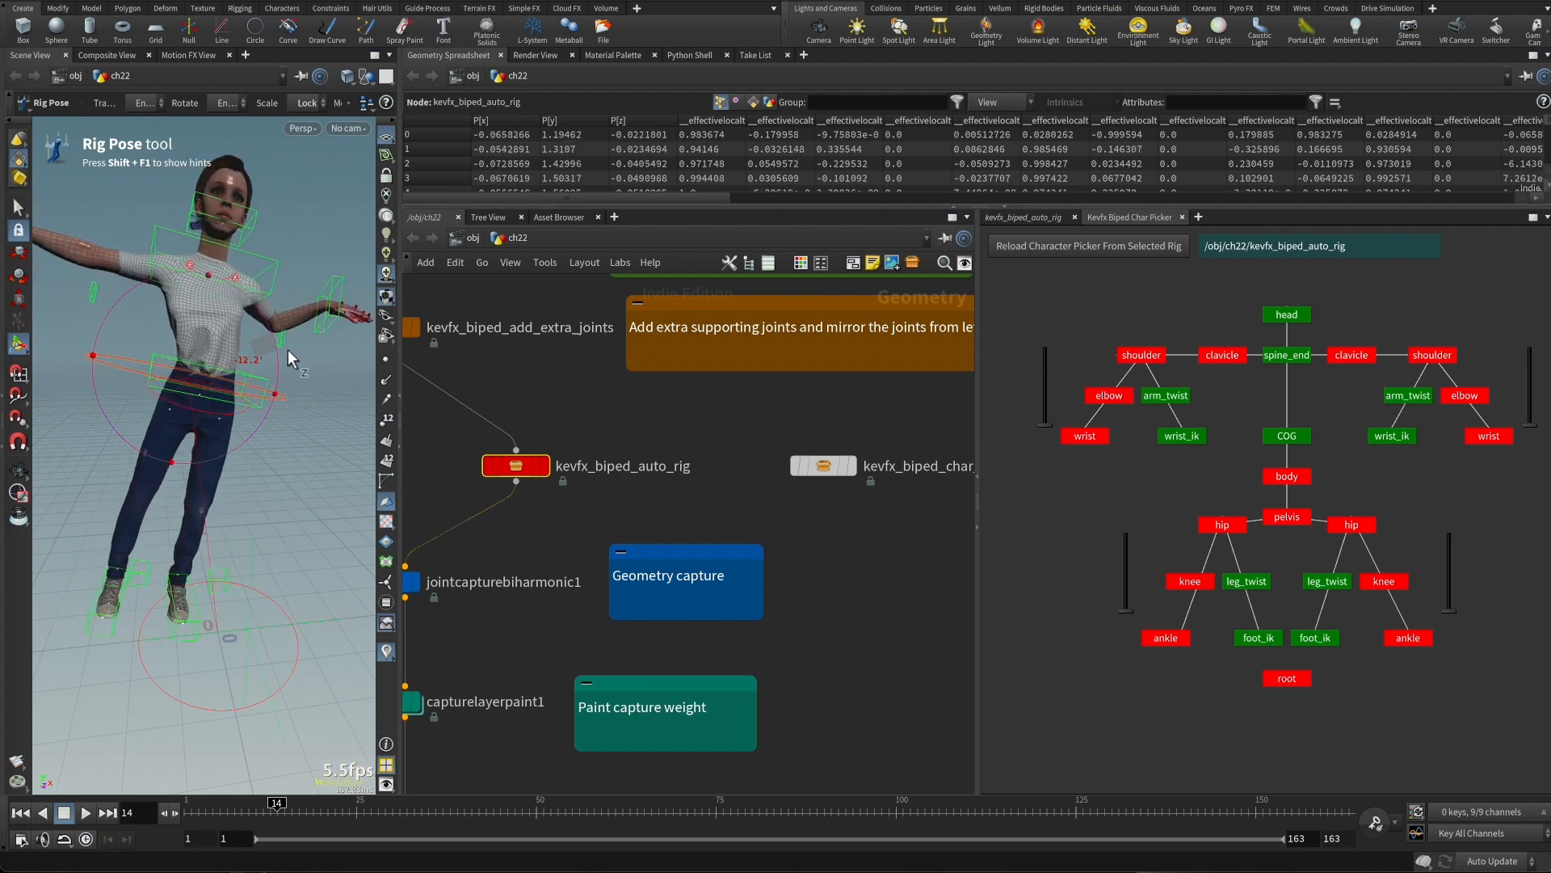
Pick the wrist_ik control of the character's left arm to pose the hand, and select that arm's arm_twist control
click(1389, 437)
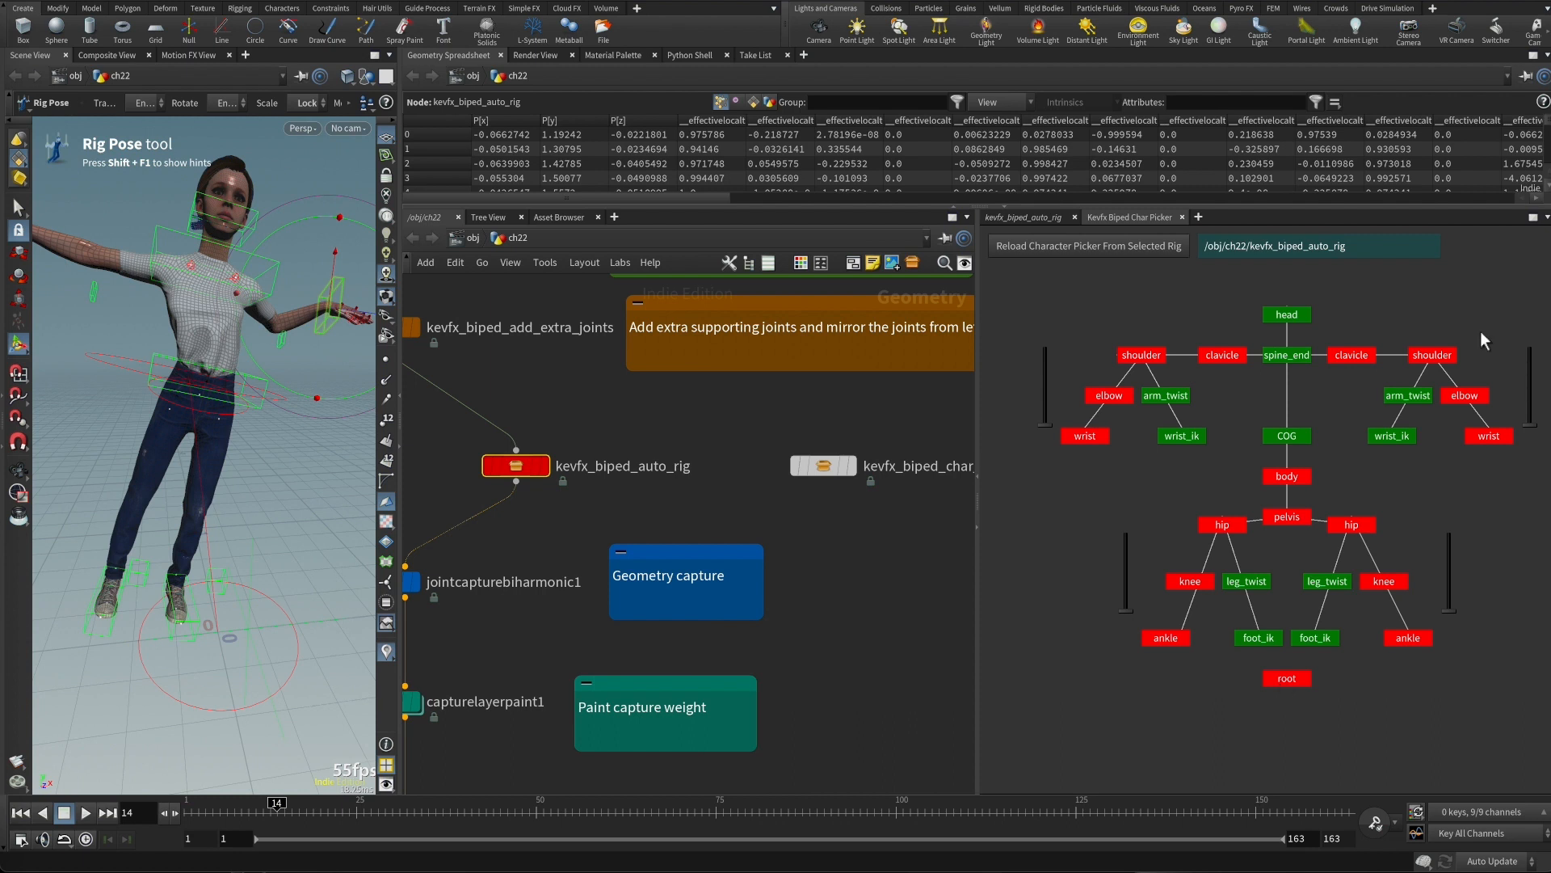
click(1394, 435)
middle_drag(337, 516, 272, 536)
click(1408, 399)
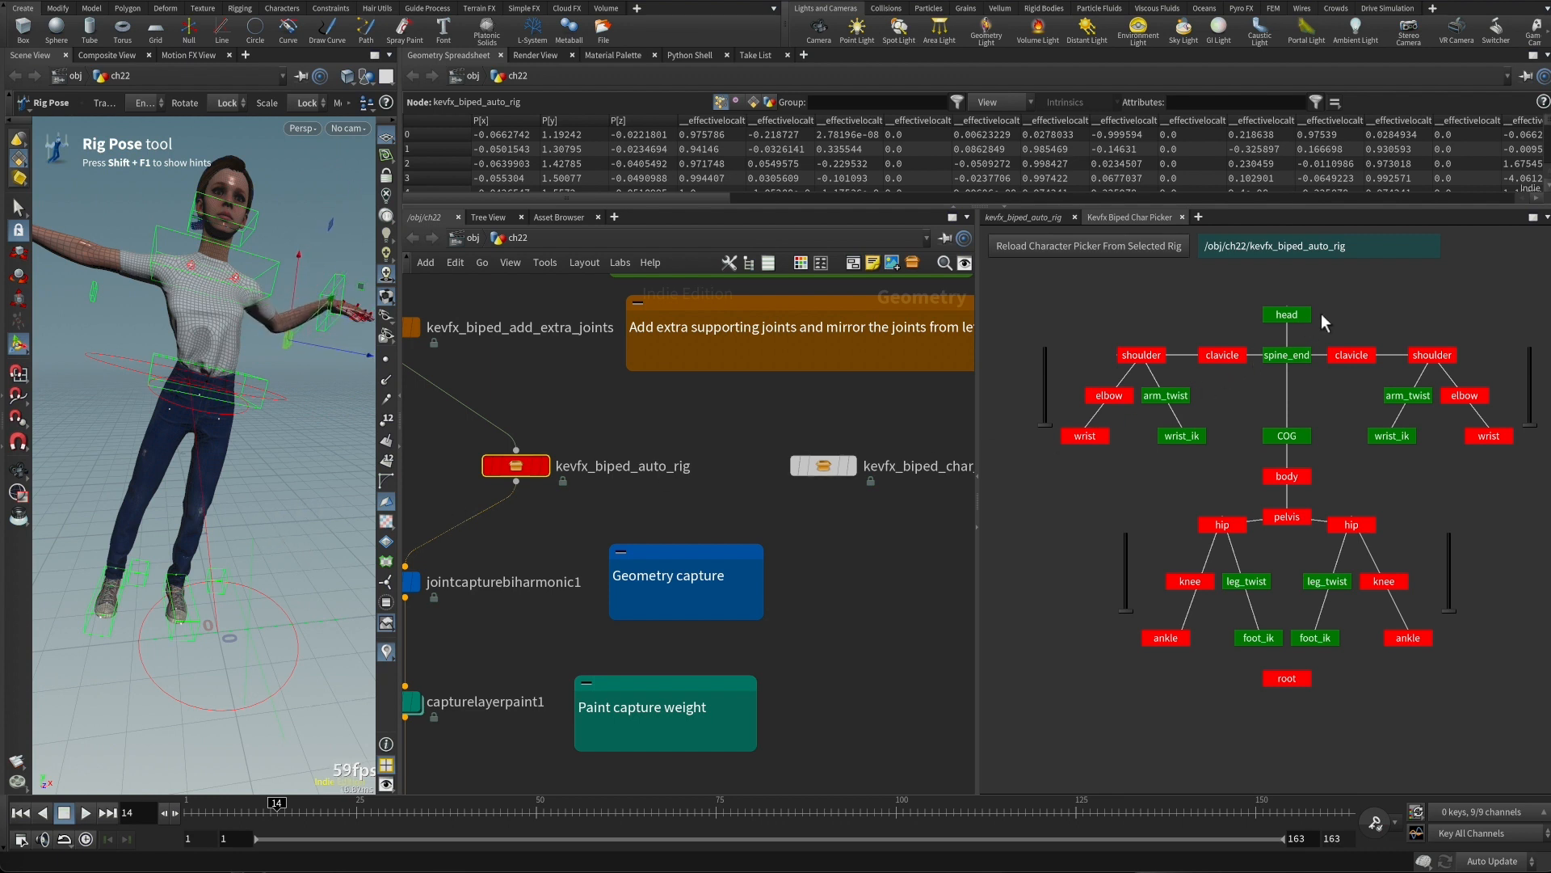
Pose the head control and the spine_end control, picking each one from the character picker
click(1293, 315)
middle_drag(289, 535, 299, 530)
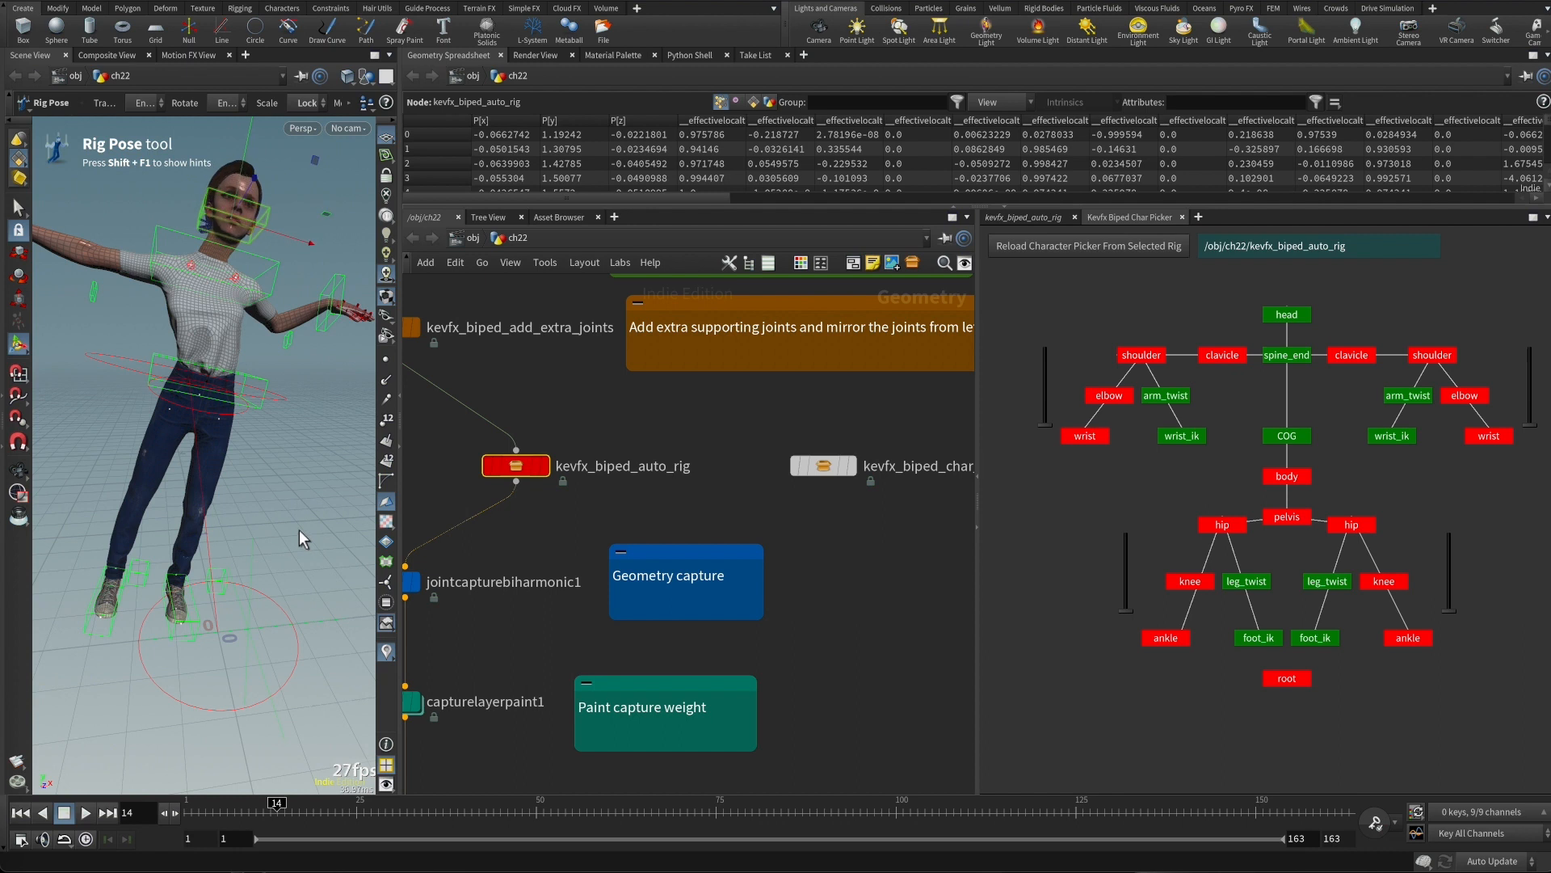
click(1291, 358)
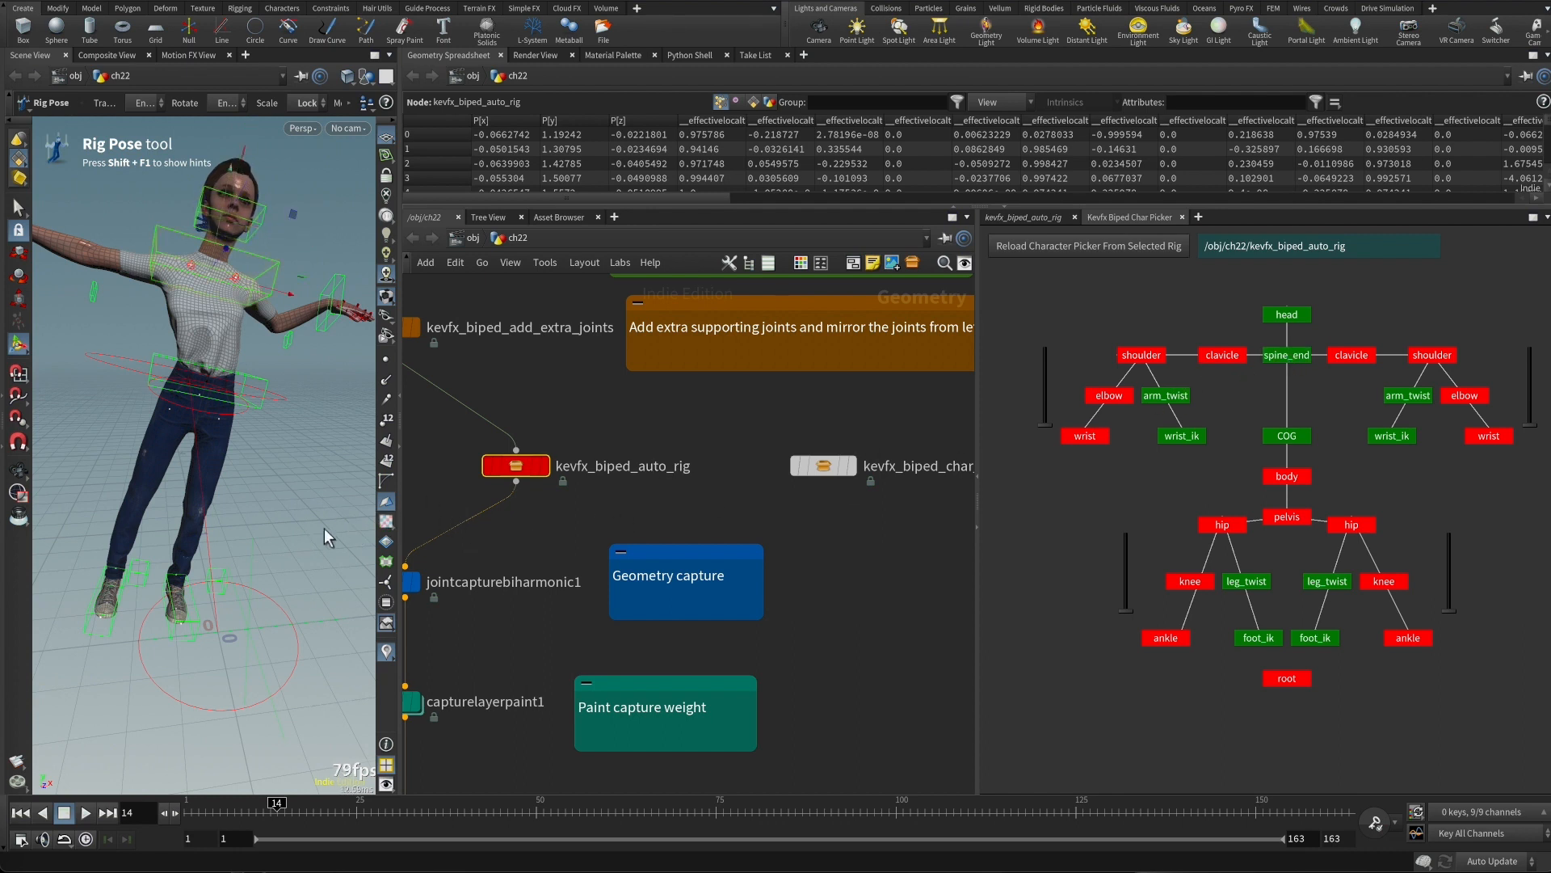
mouse_move(271, 525)
middle_down()
mouse_move(294, 508)
mouse_move(262, 517)
mouse_move(274, 517)
middle_up()
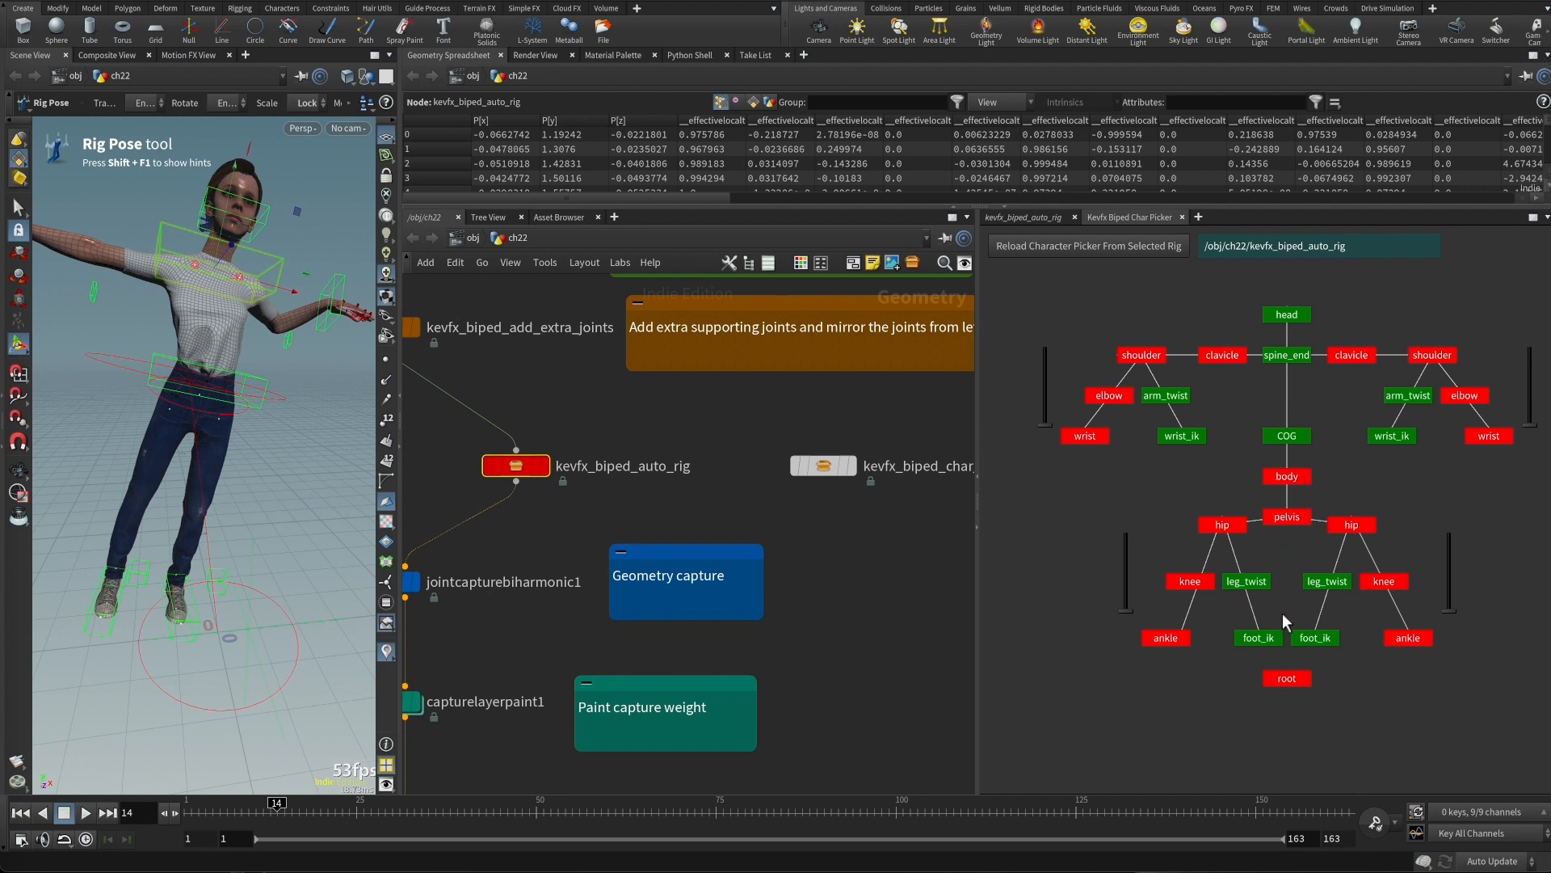
Move the foot_ik control of the character's left leg, and adjust the same leg's leg_twist control
click(1314, 640)
middle_drag(157, 729, 187, 696)
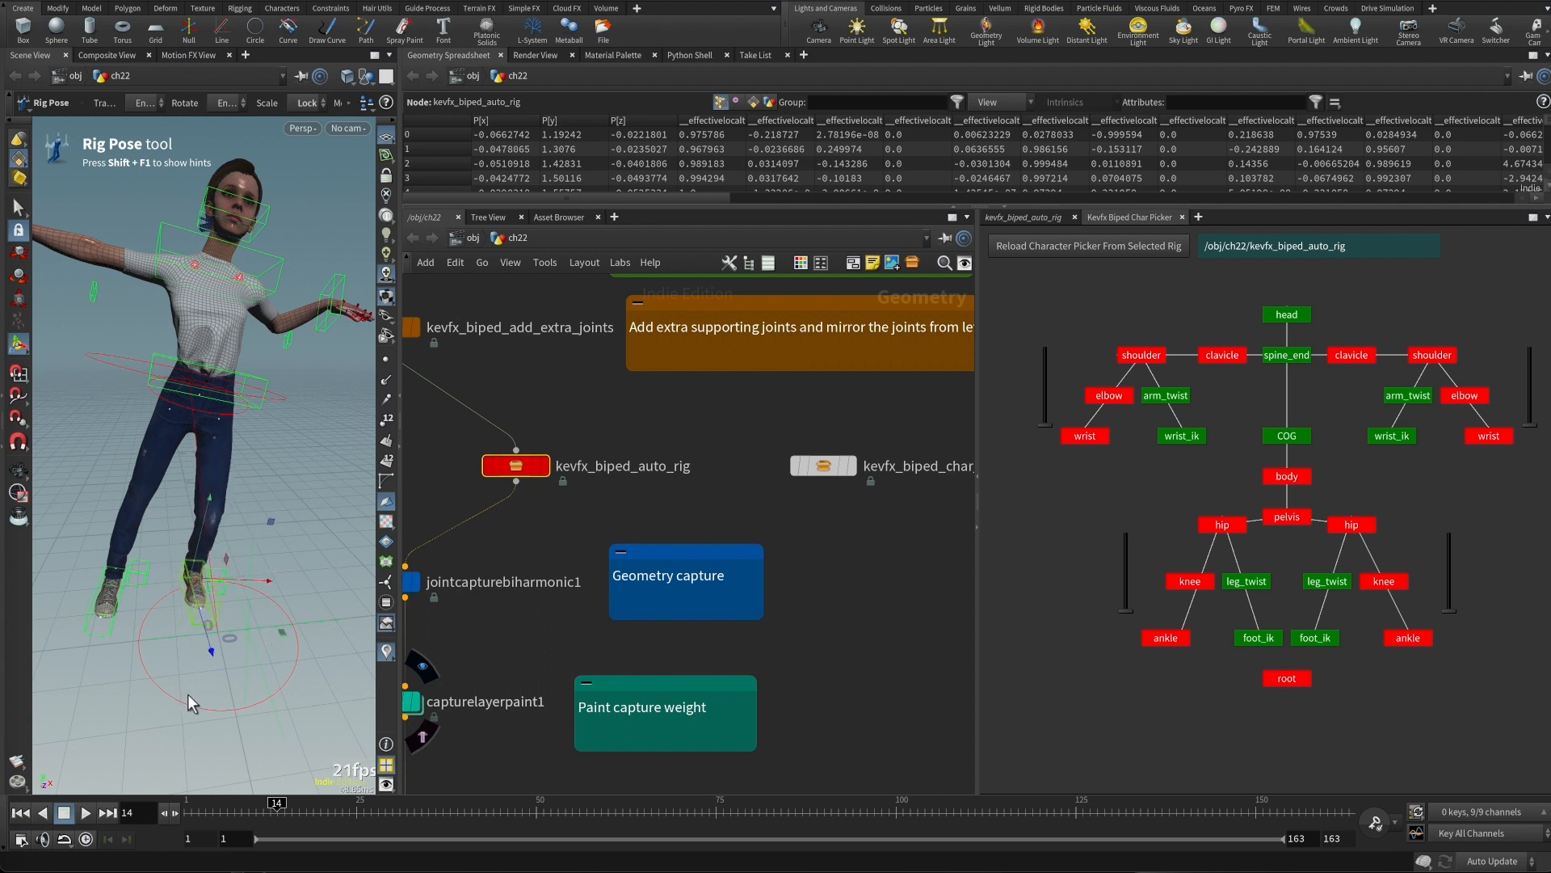
click(1305, 579)
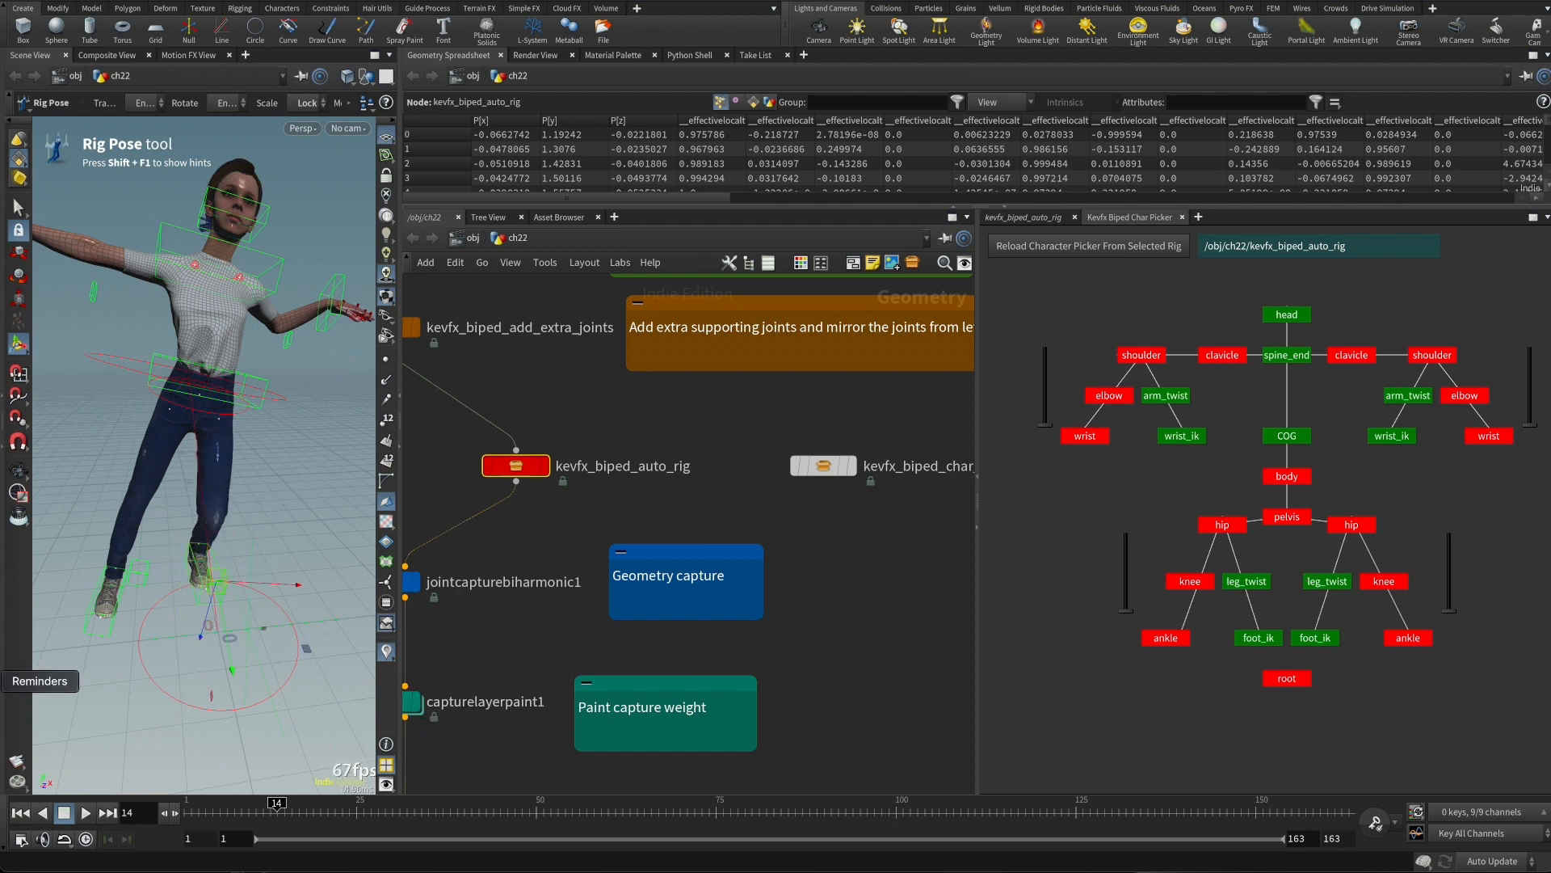
middle_drag(275, 553, 220, 492)
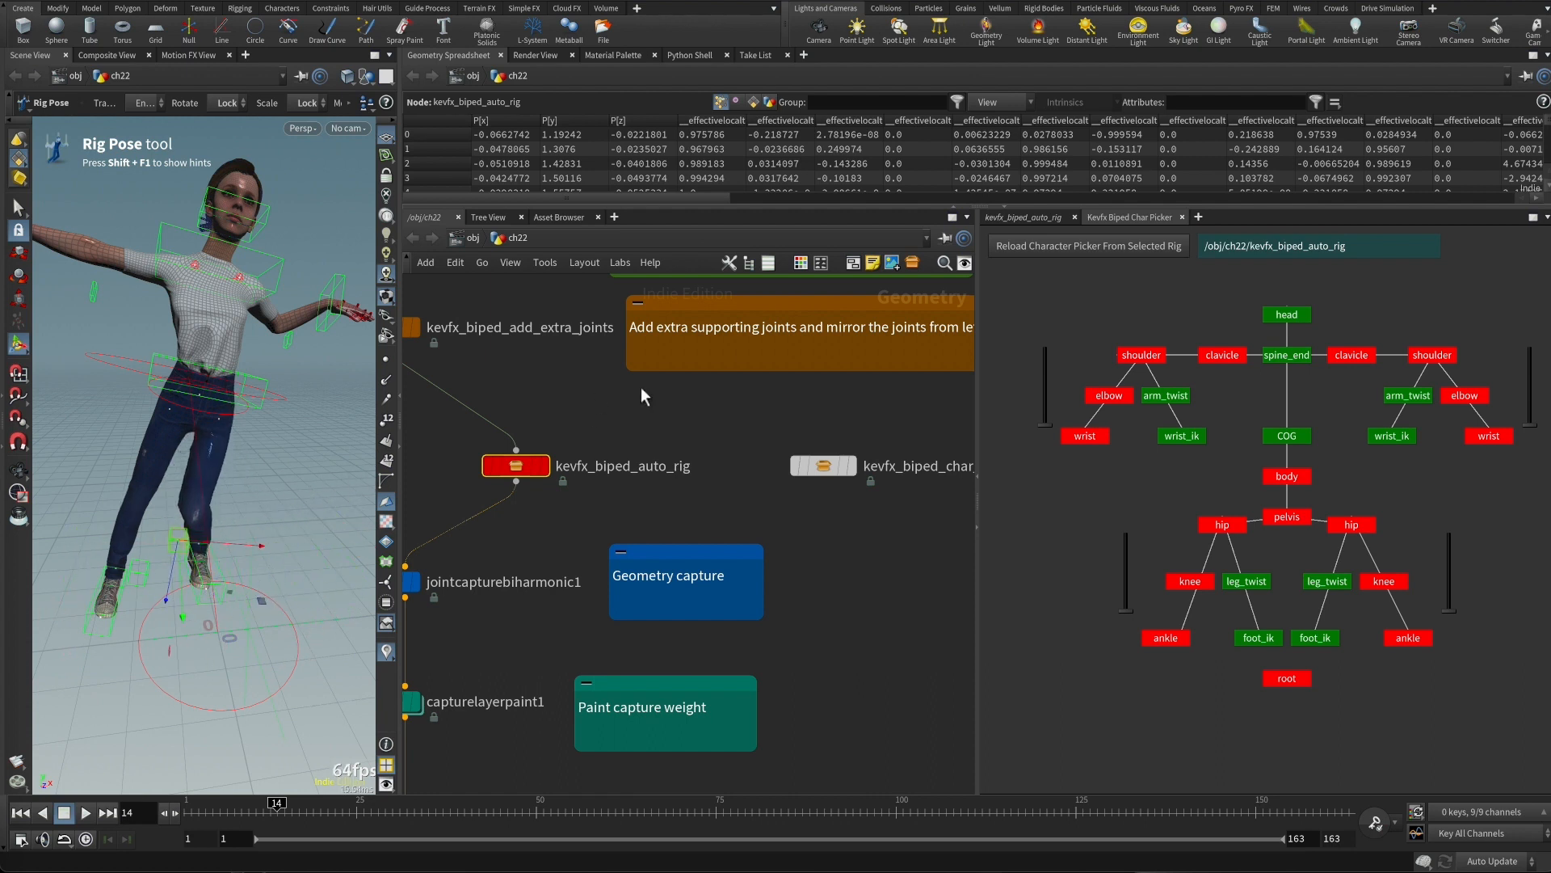
Rotate the pelvis control, and widen the scene view and character picker panes at the network editor's expense
click(1287, 517)
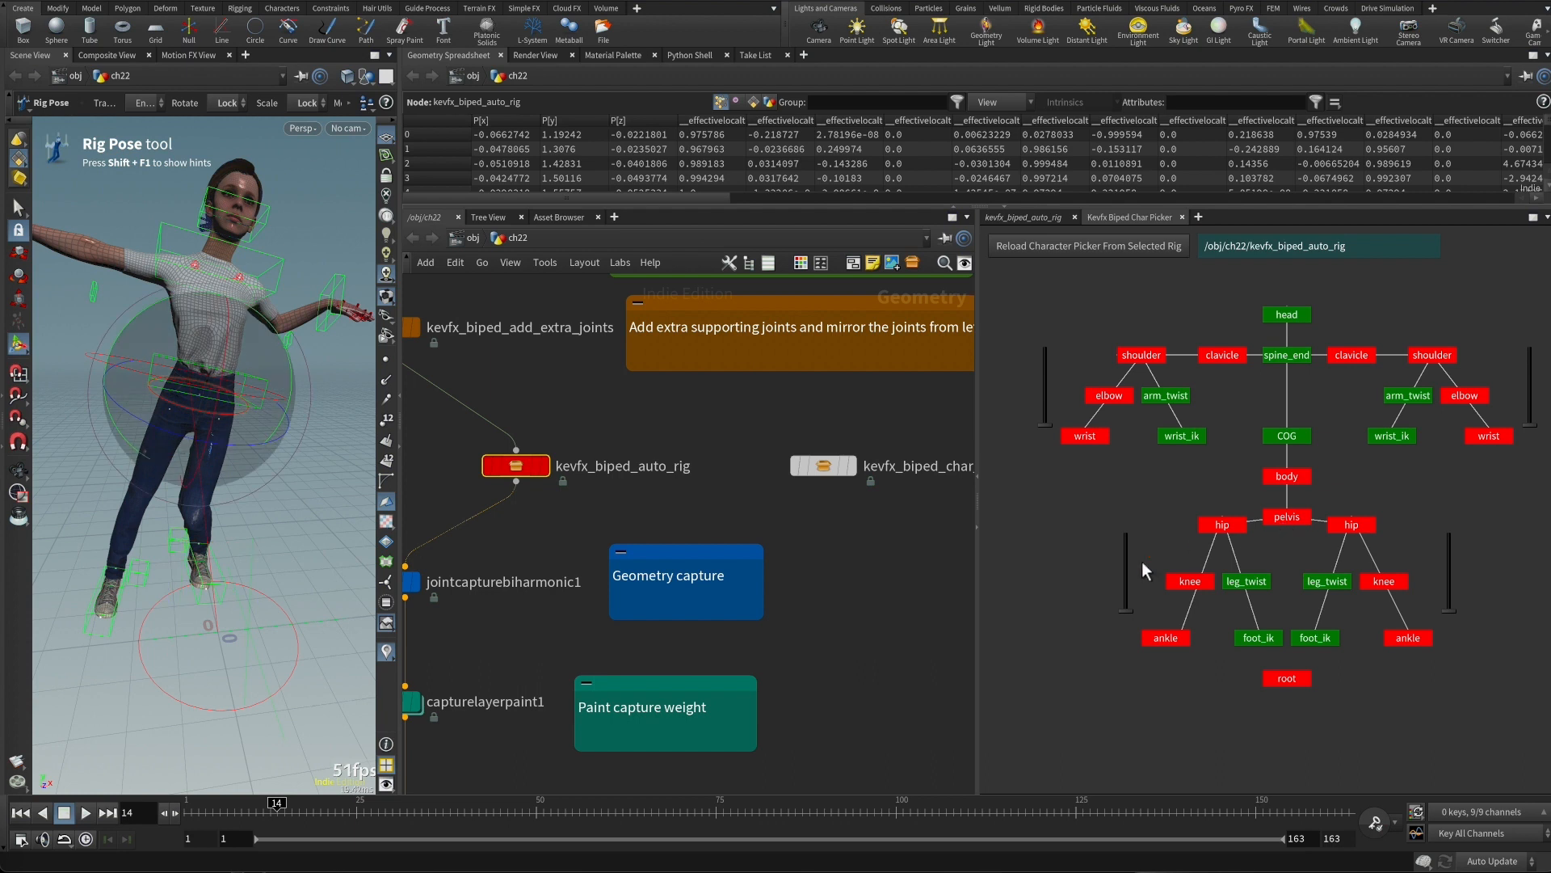
mouse_move(297, 575)
middle_down()
mouse_move(322, 544)
mouse_move(255, 575)
mouse_move(284, 567)
middle_up()
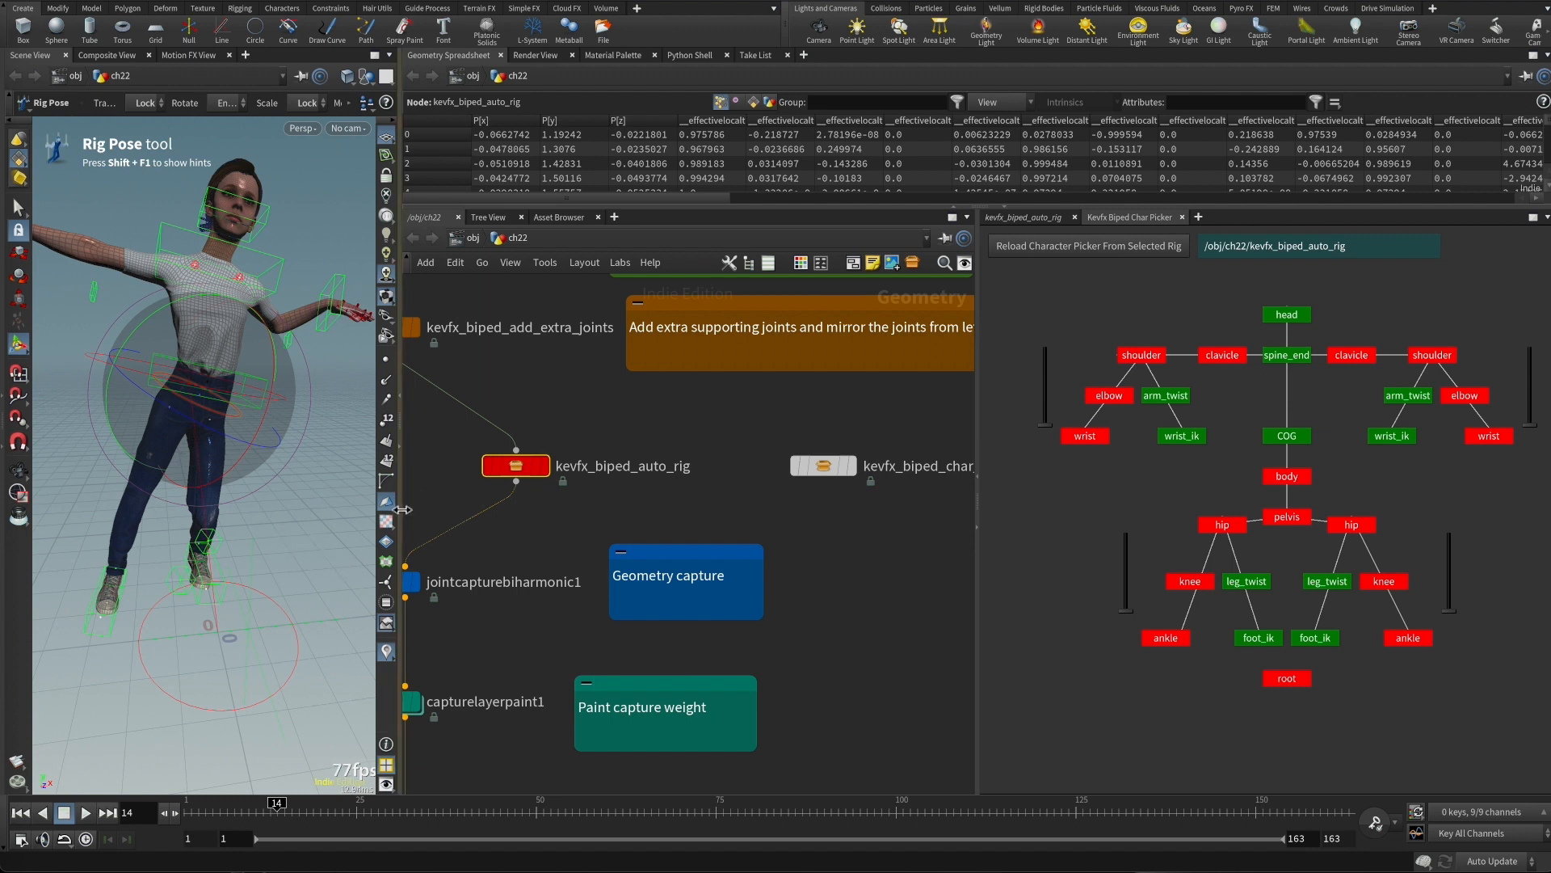
drag(400, 497, 619, 496)
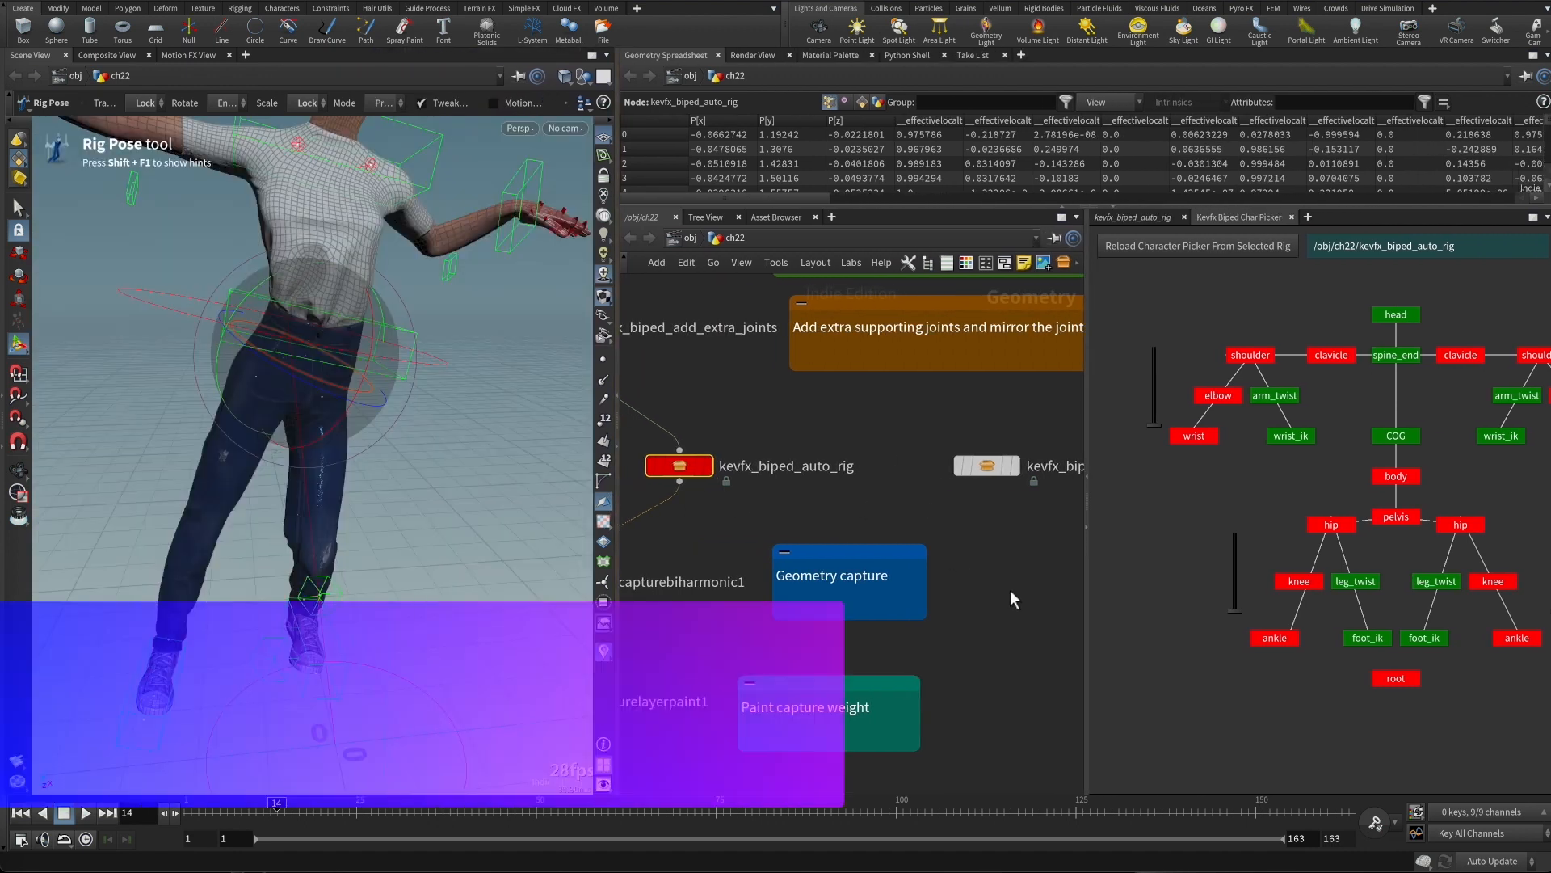
drag(1085, 614, 967, 615)
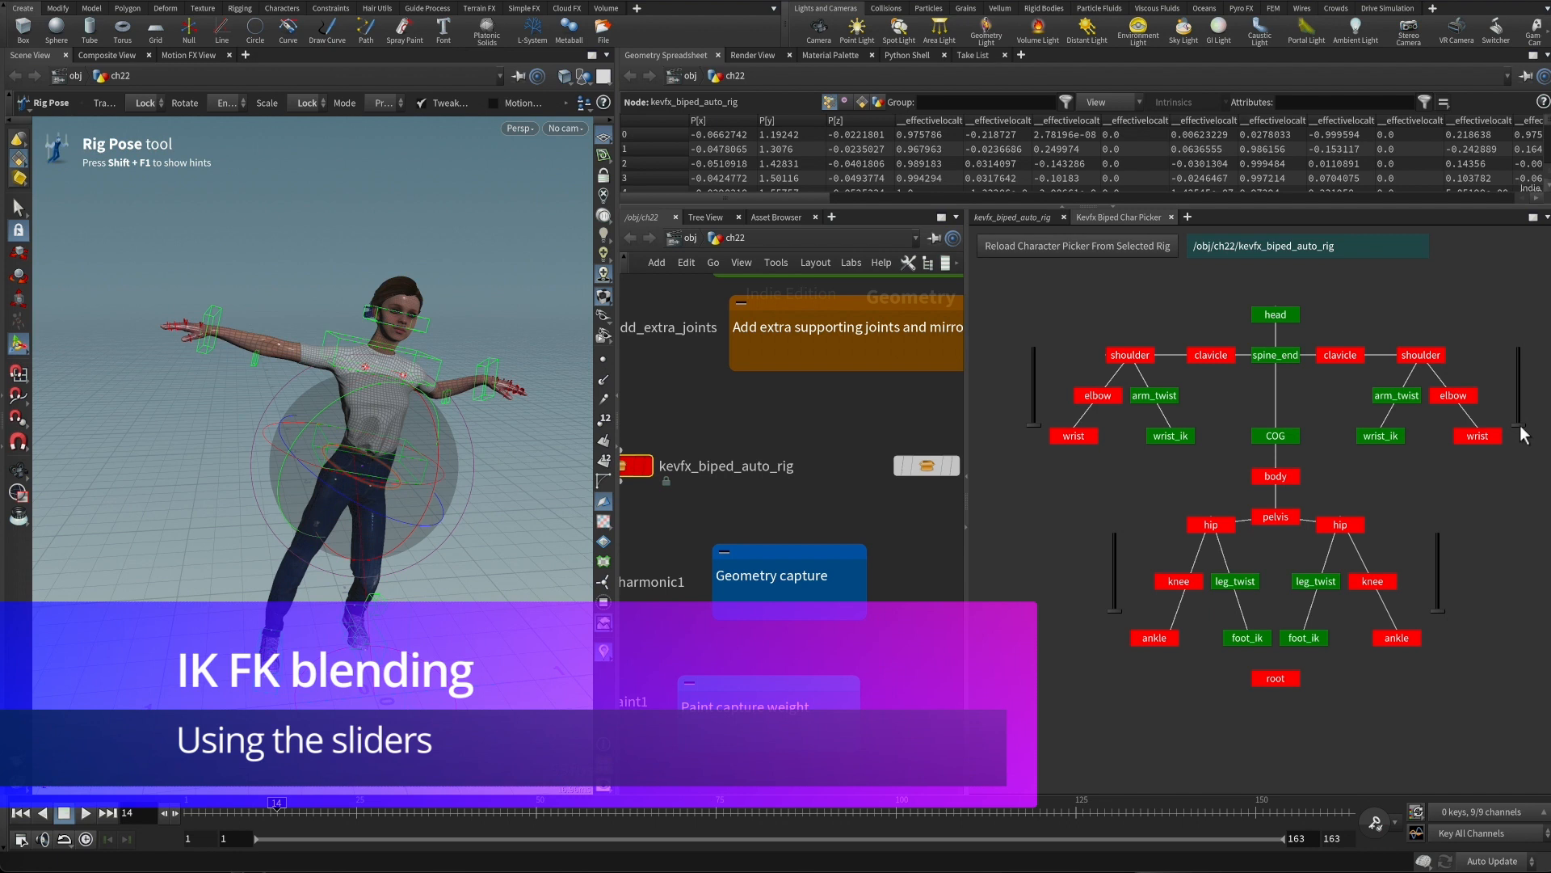
Blend the character's left arm fully to FK and rotate its shoulder, elbow and wrist controls to lower and bend the arm
drag(1523, 422, 1531, 353)
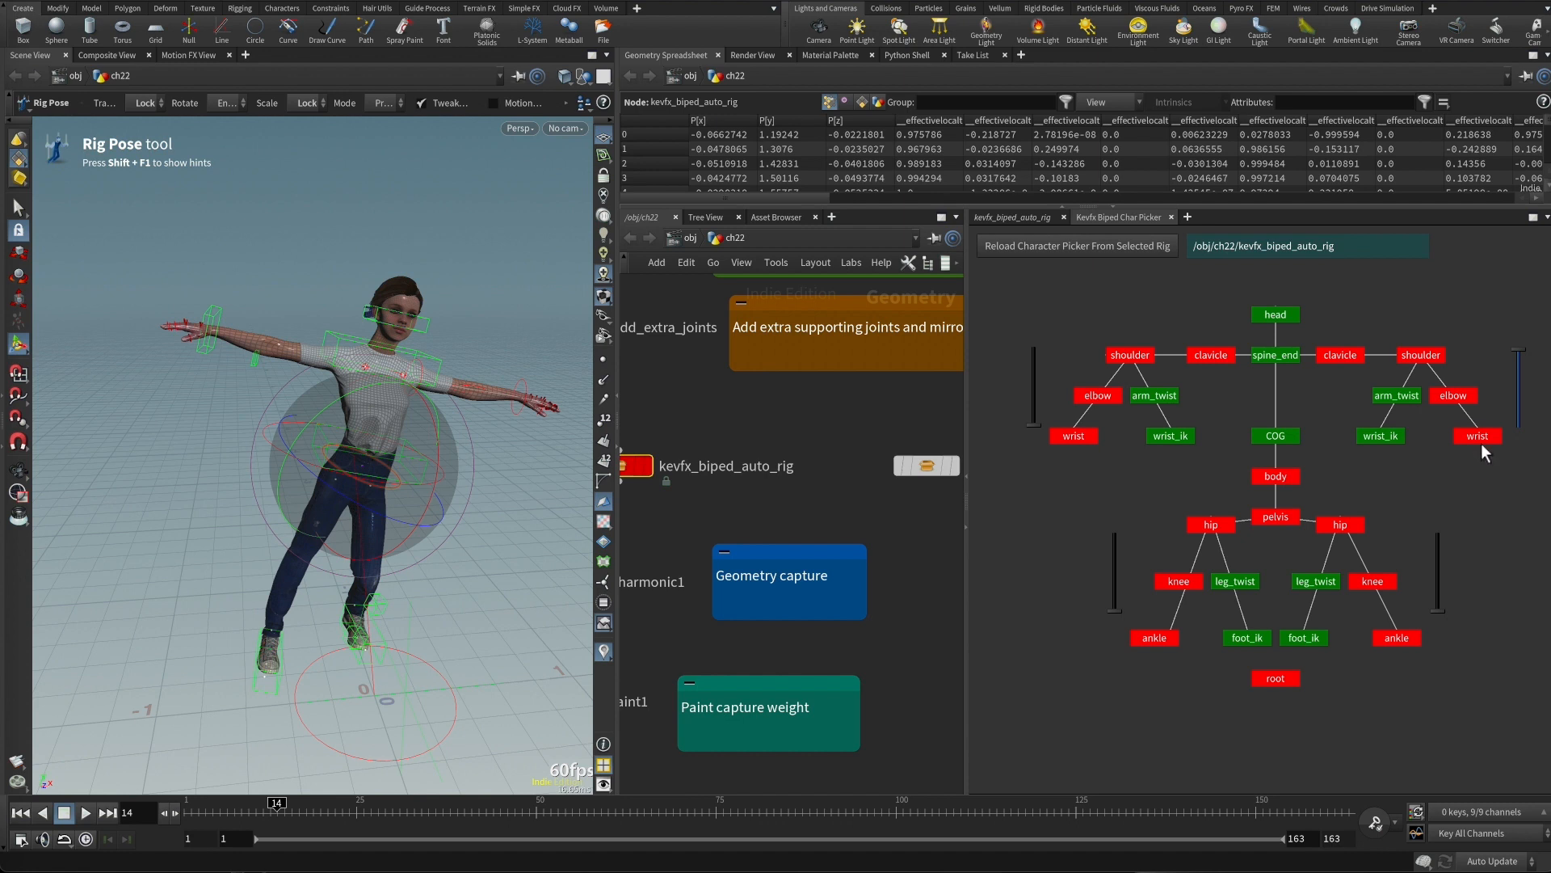
click(1432, 356)
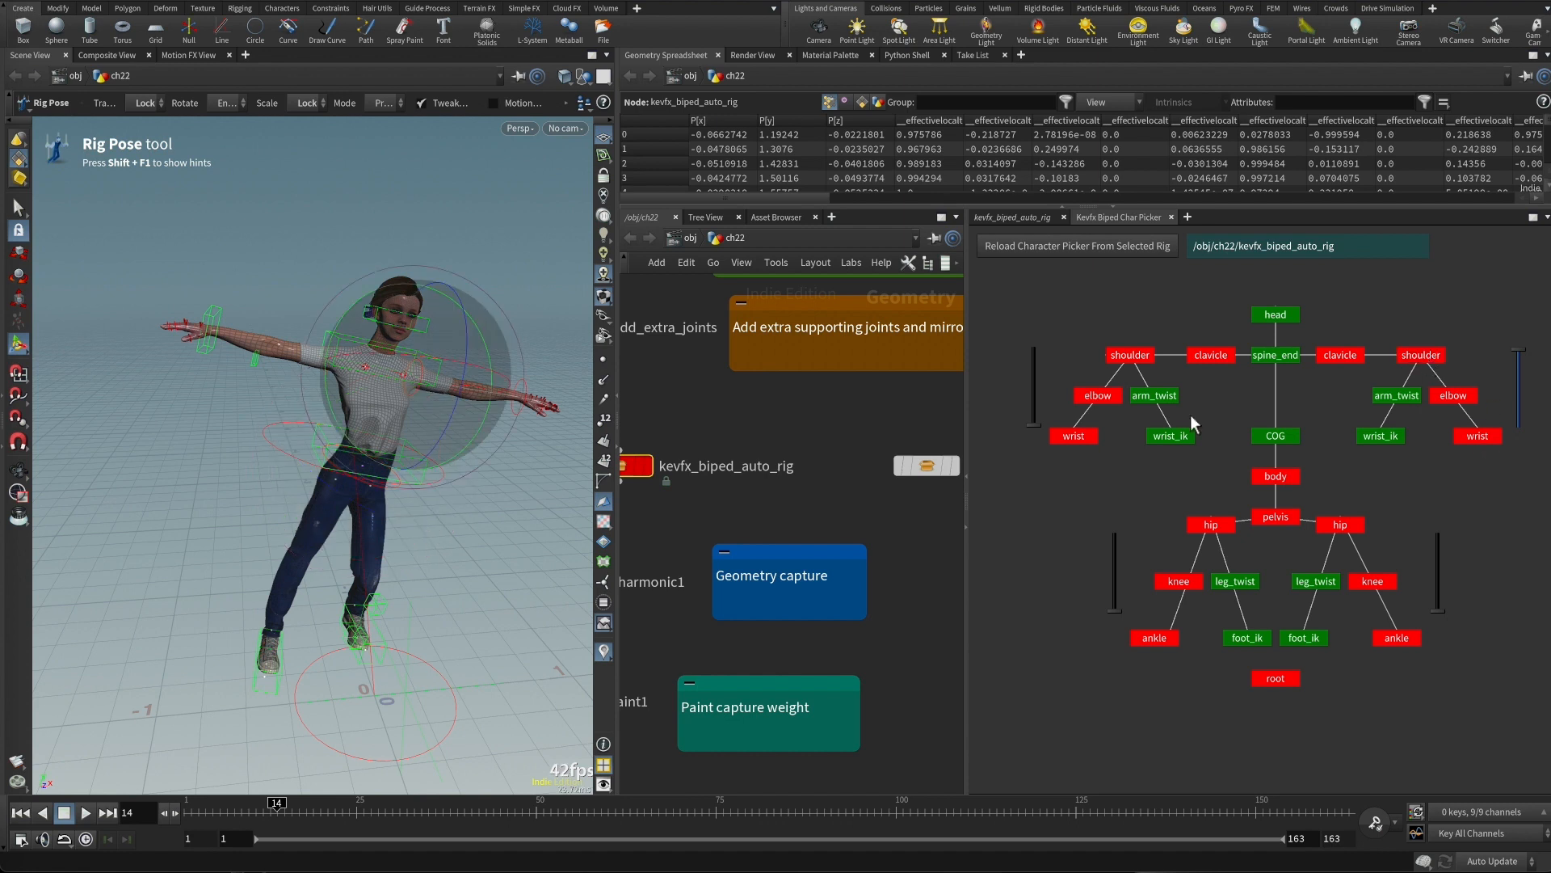
middle_drag(546, 512, 490, 464)
click(1471, 398)
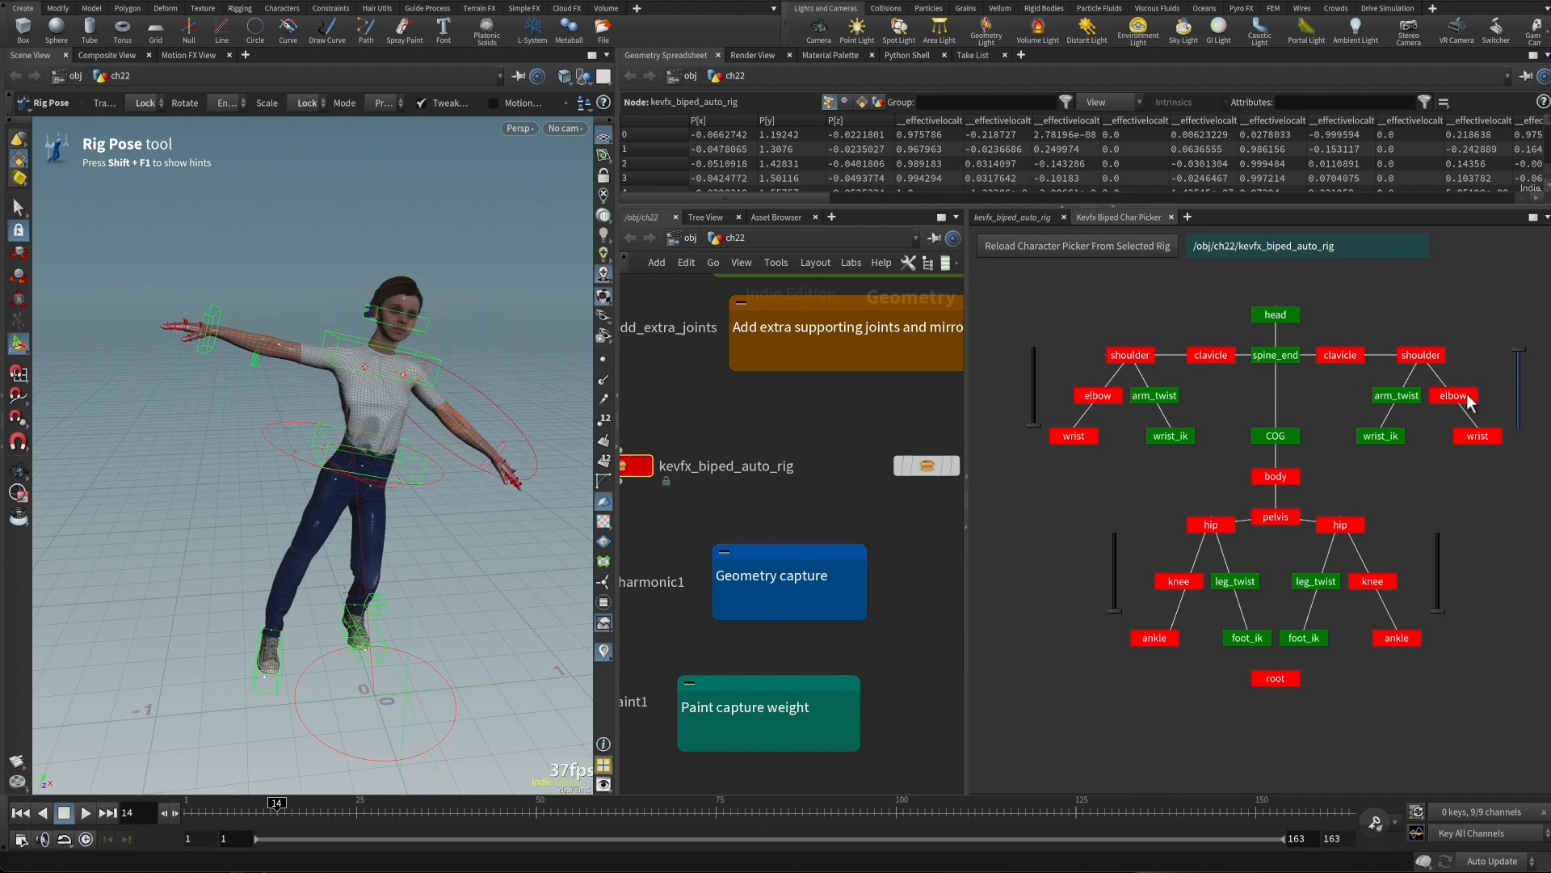
middle_drag(478, 580, 529, 533)
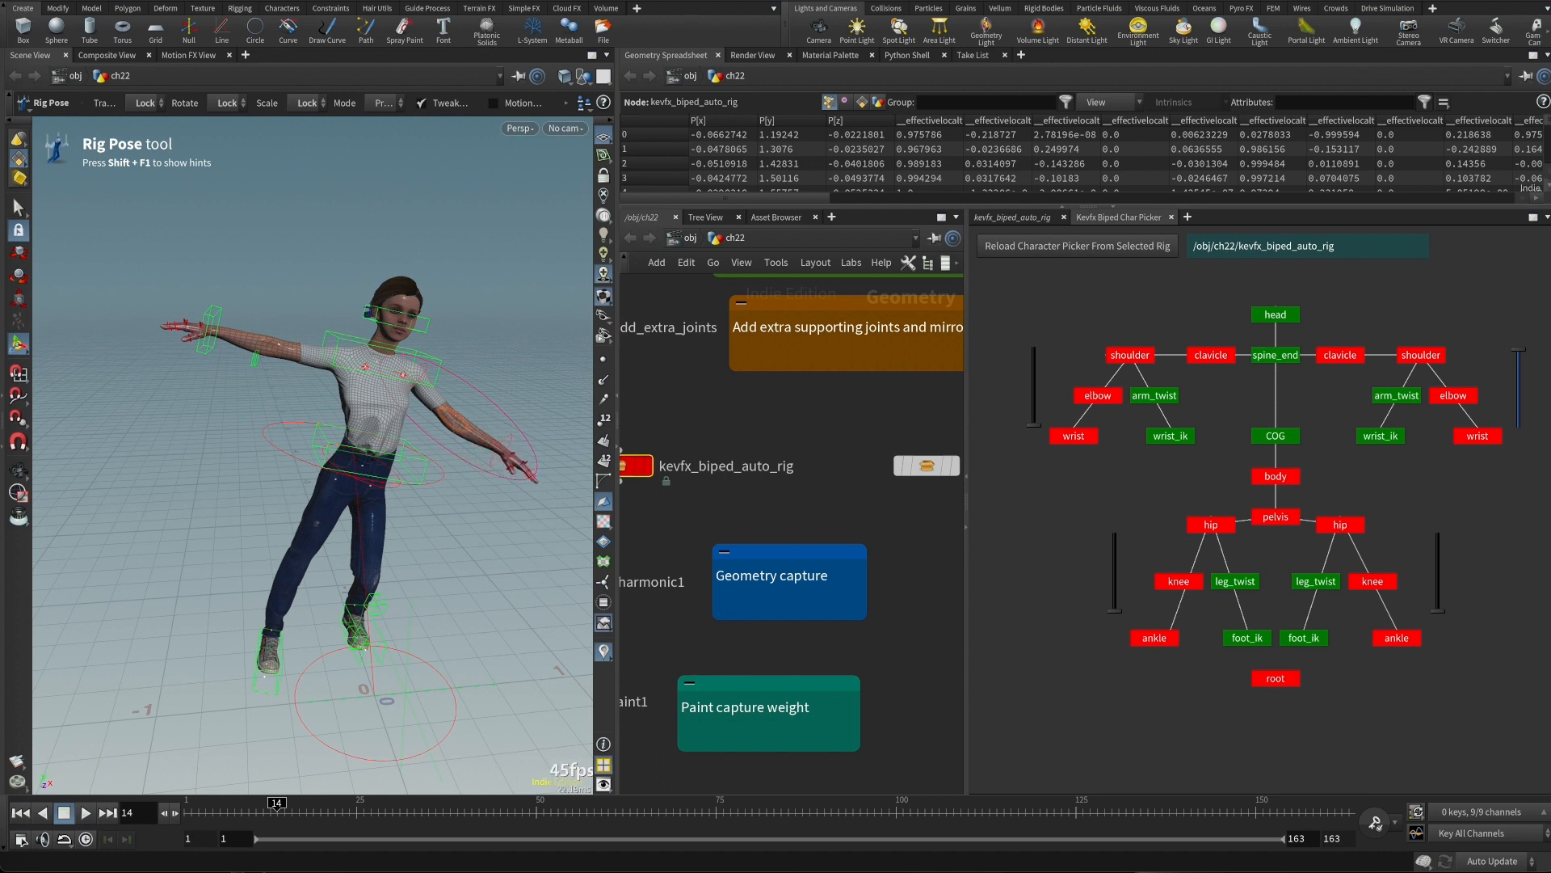
click(1475, 440)
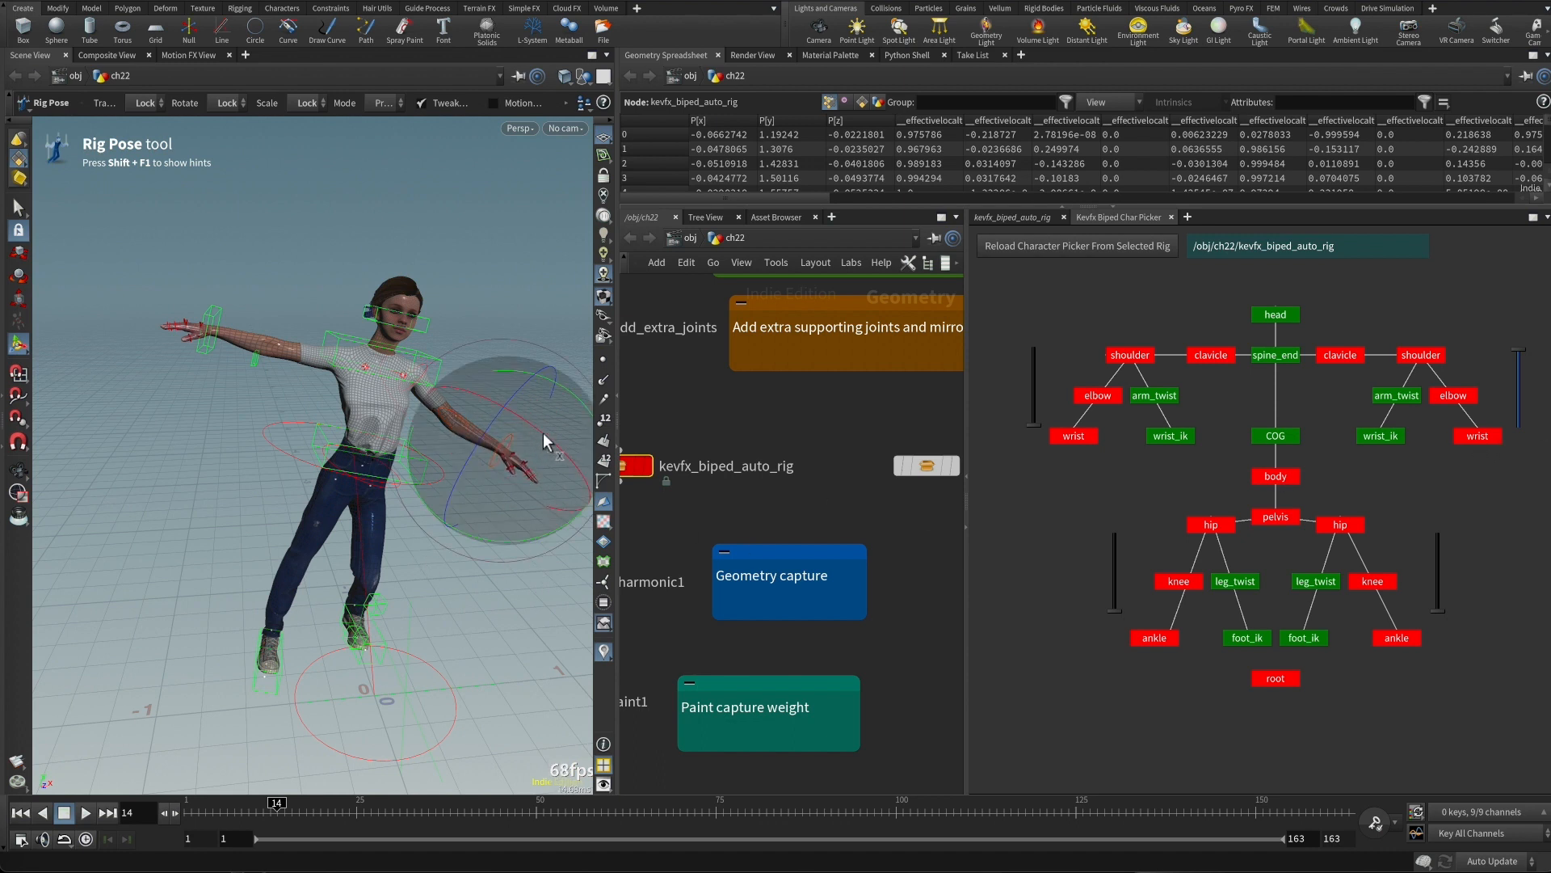
mouse_move(543, 441)
middle_down()
mouse_move(462, 382)
mouse_move(429, 381)
mouse_move(548, 452)
mouse_move(534, 416)
middle_up()
Blend the character's left leg fully to FK and rotate its hip, knee and ankle controls into a wide, bent stance
drag(1442, 598, 1446, 527)
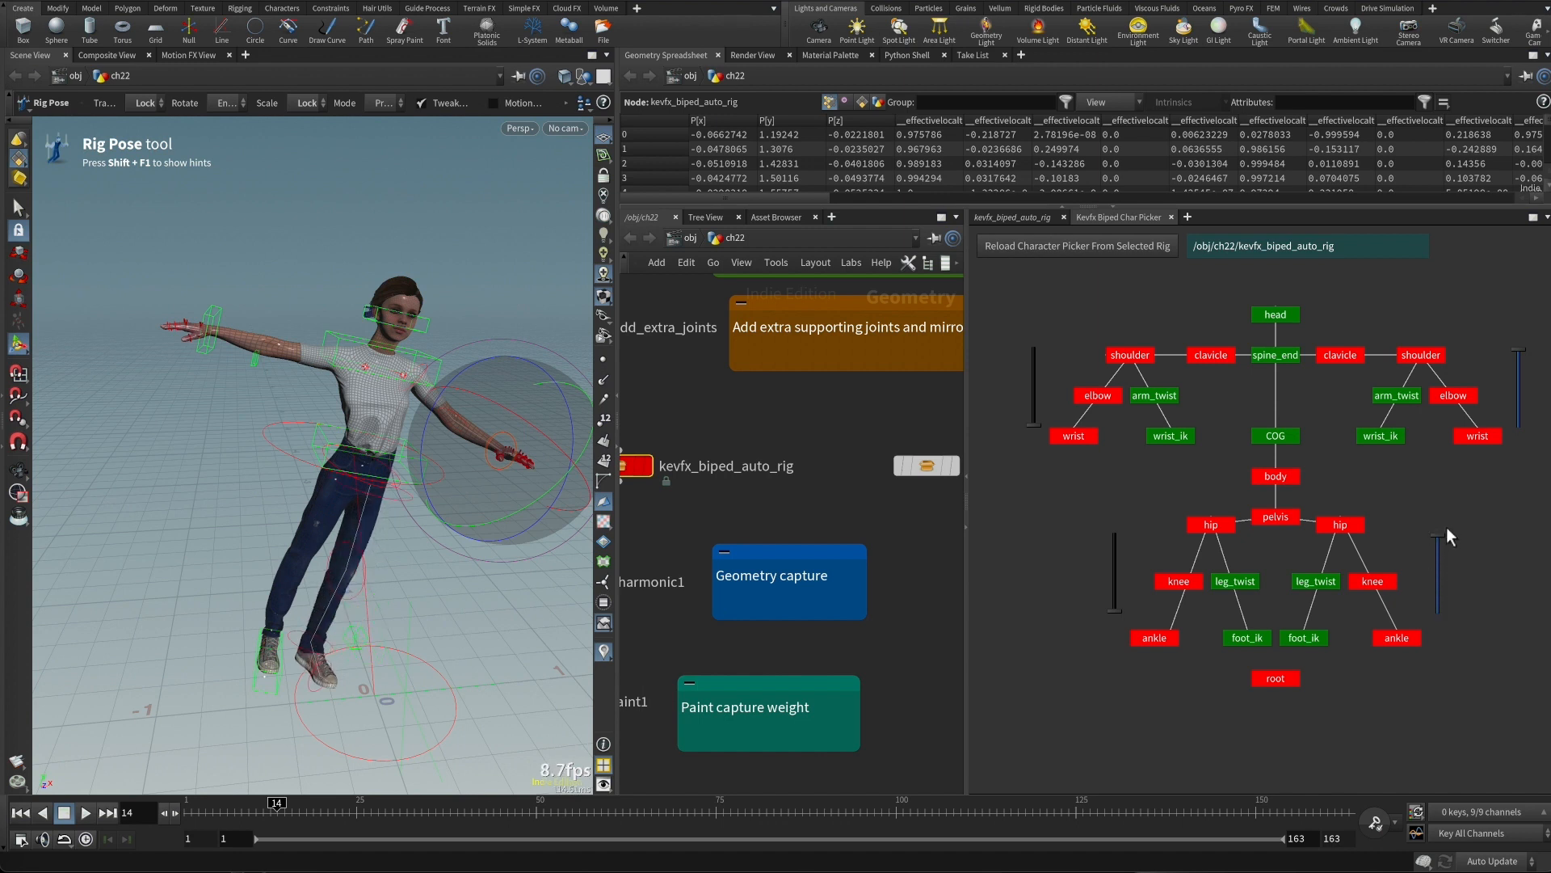
click(1340, 525)
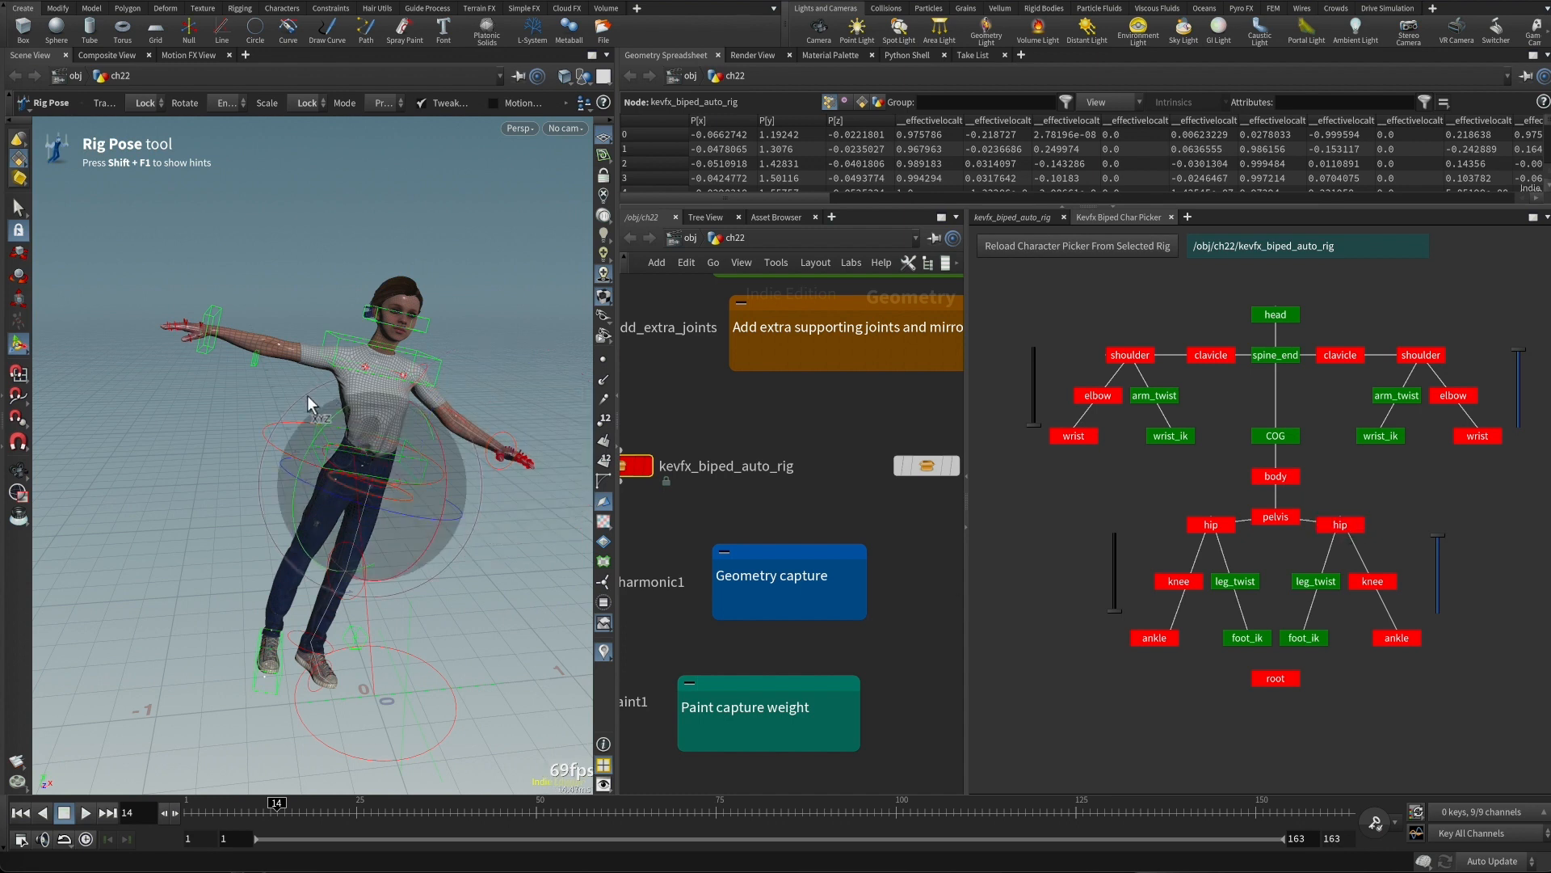
drag(307, 395, 269, 467)
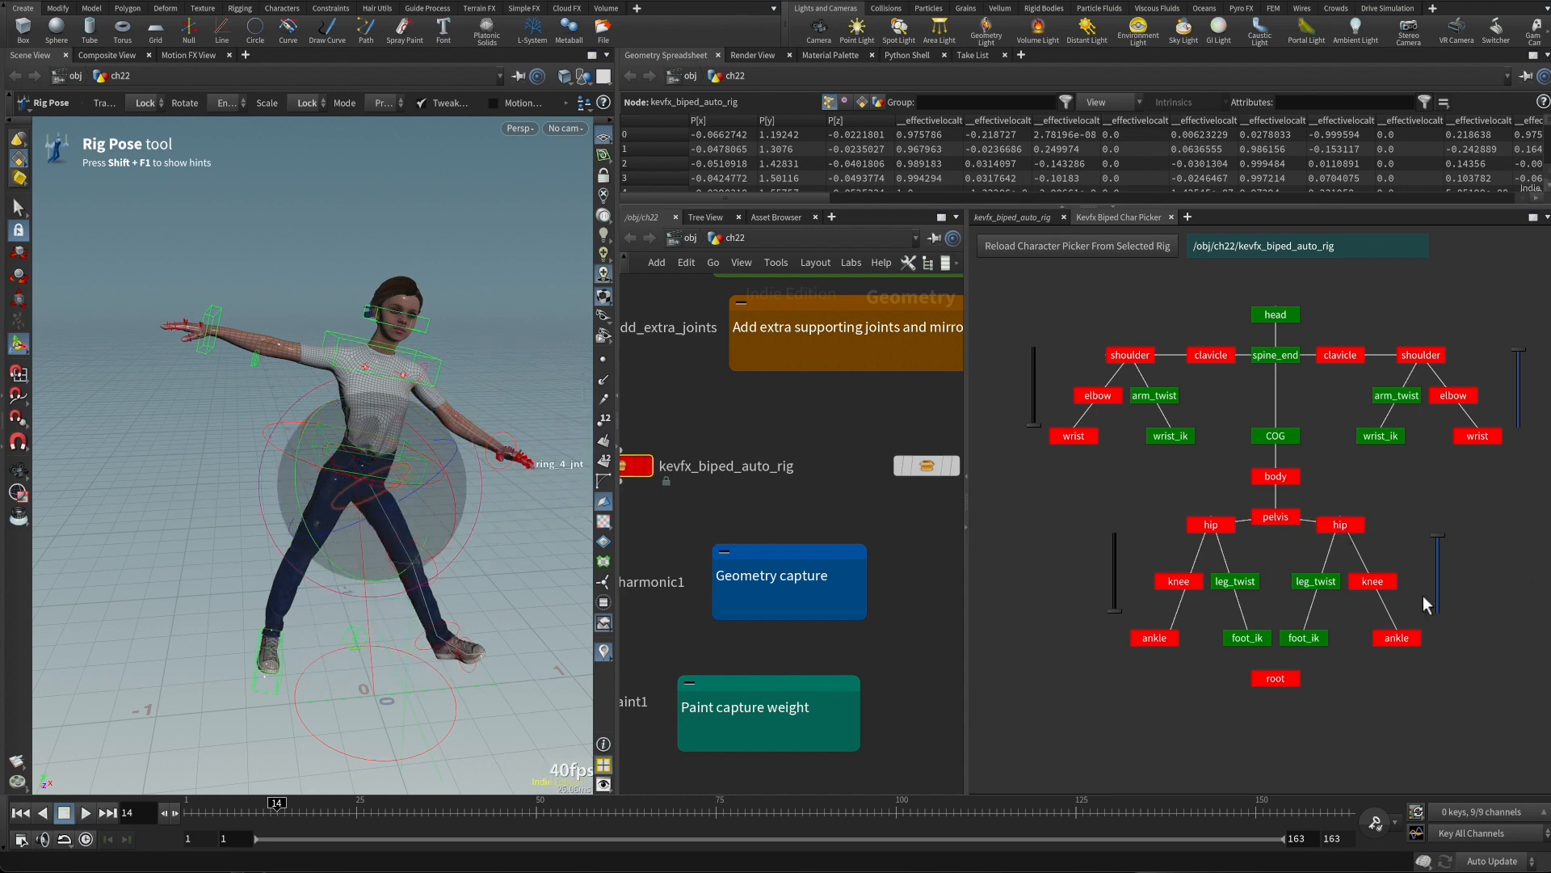
click(1222, 579)
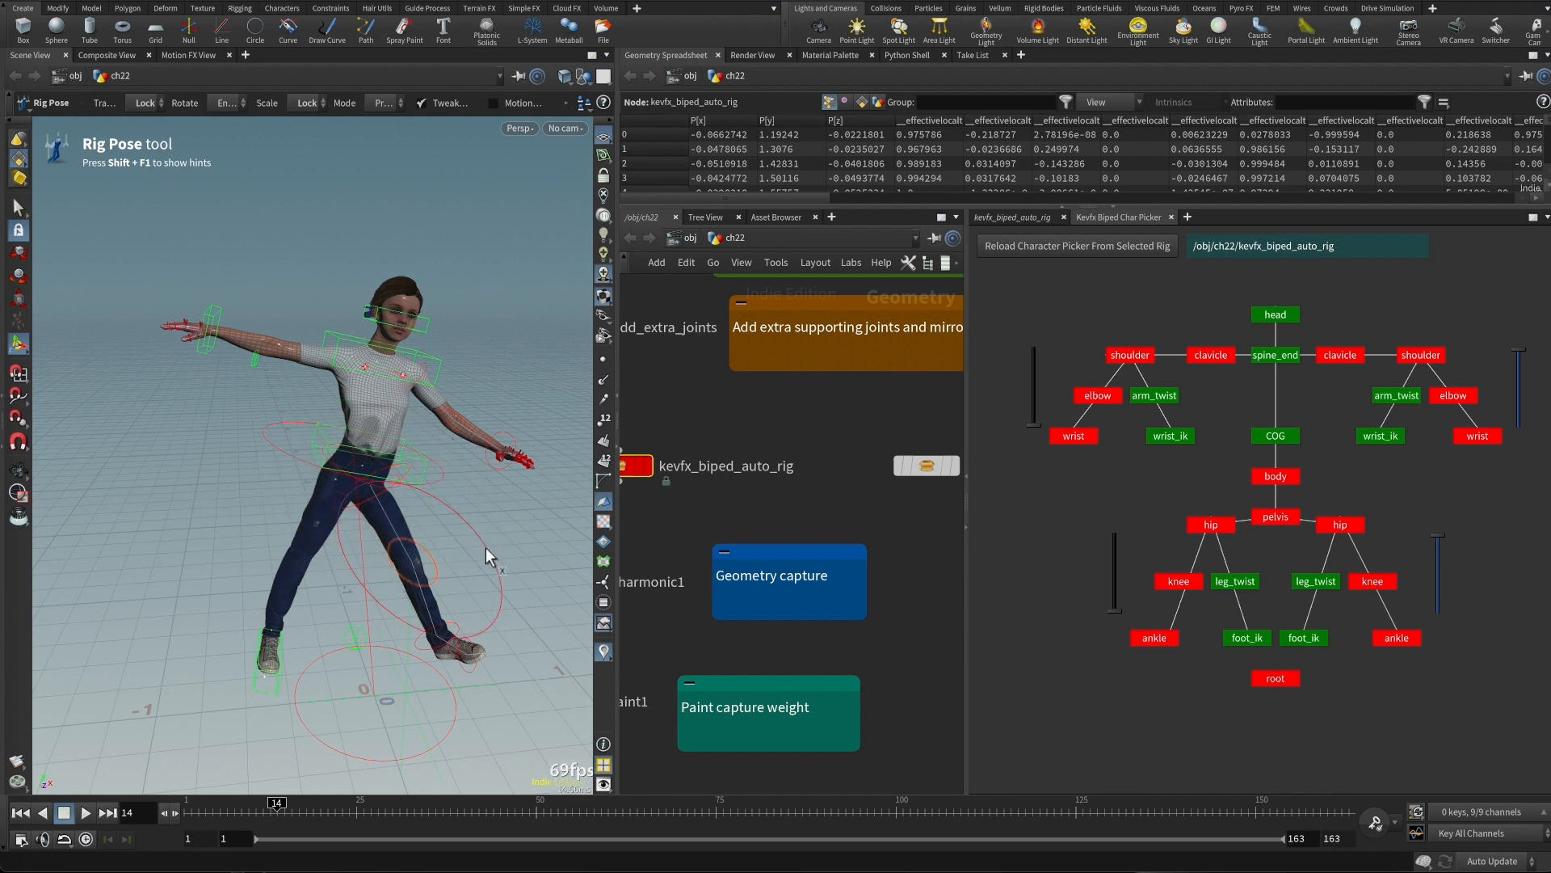
drag(487, 546, 491, 584)
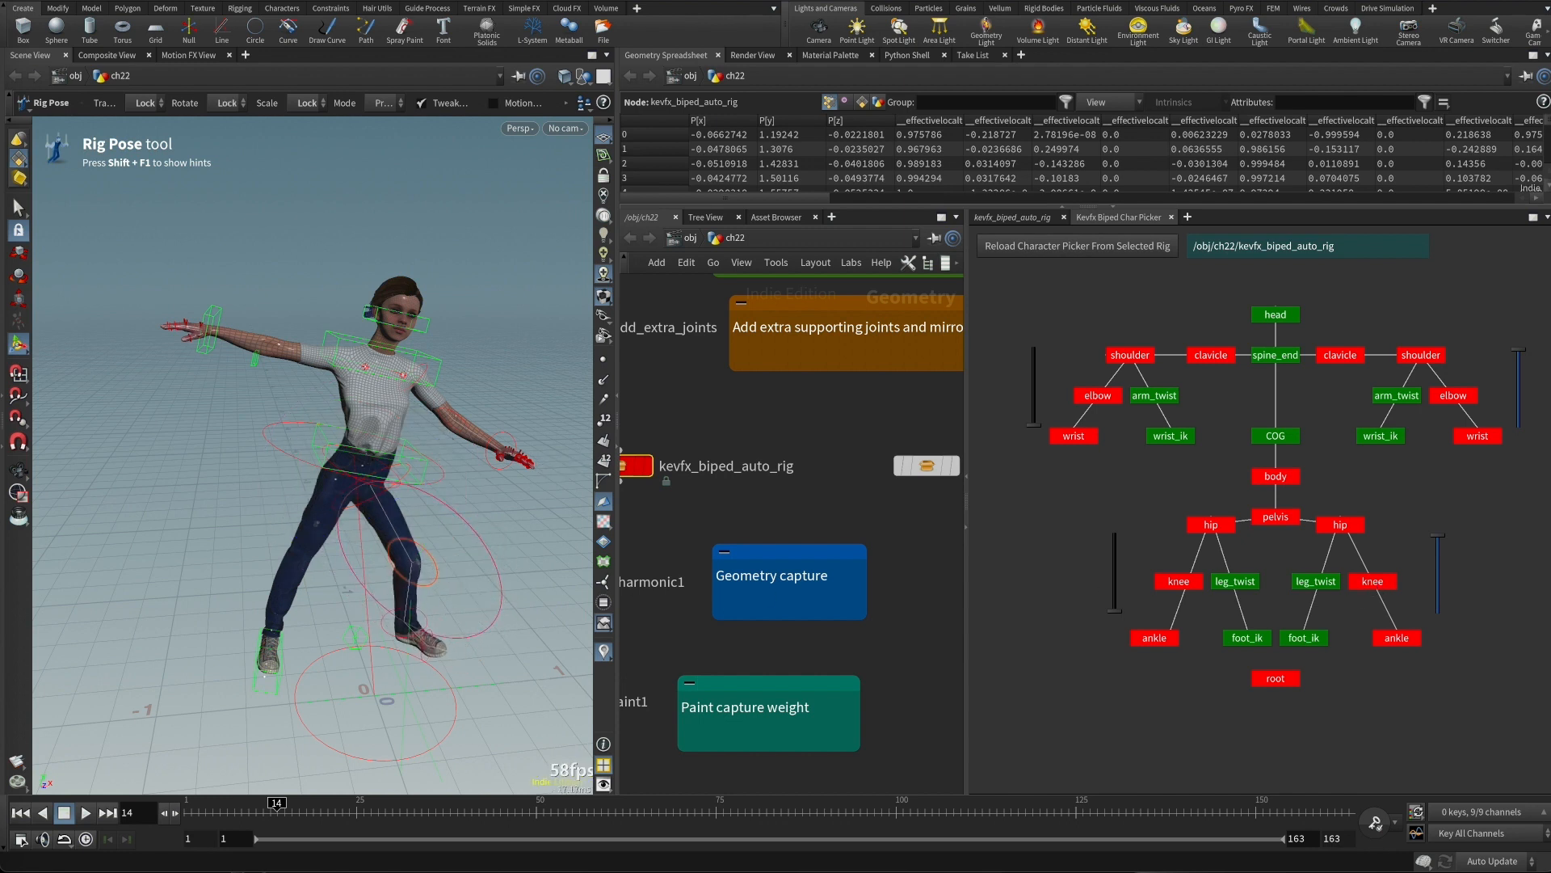
click(1407, 643)
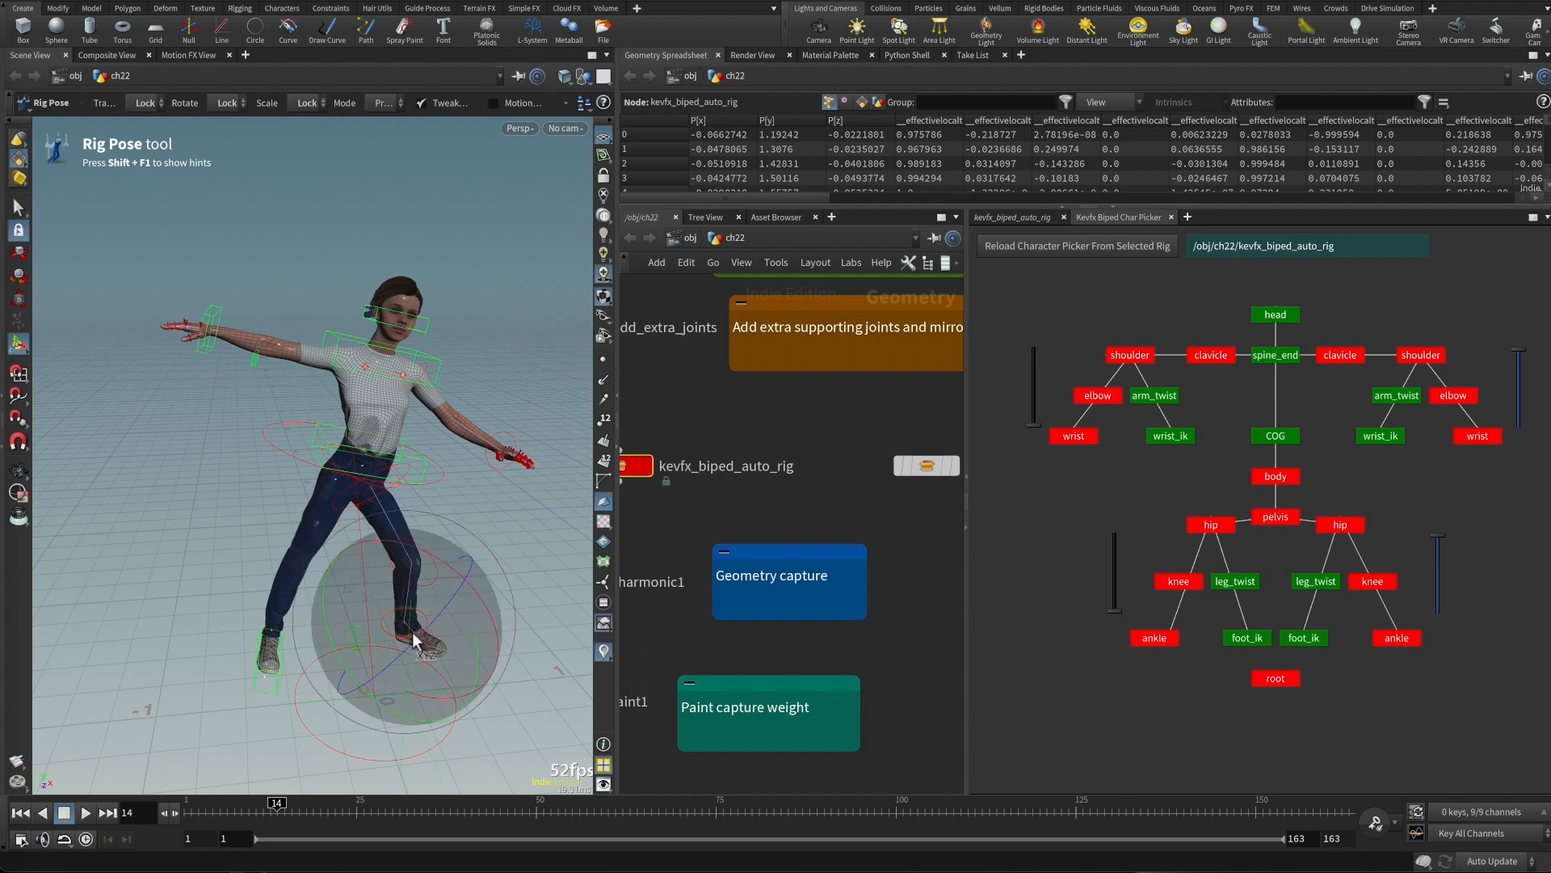
drag(478, 602, 485, 649)
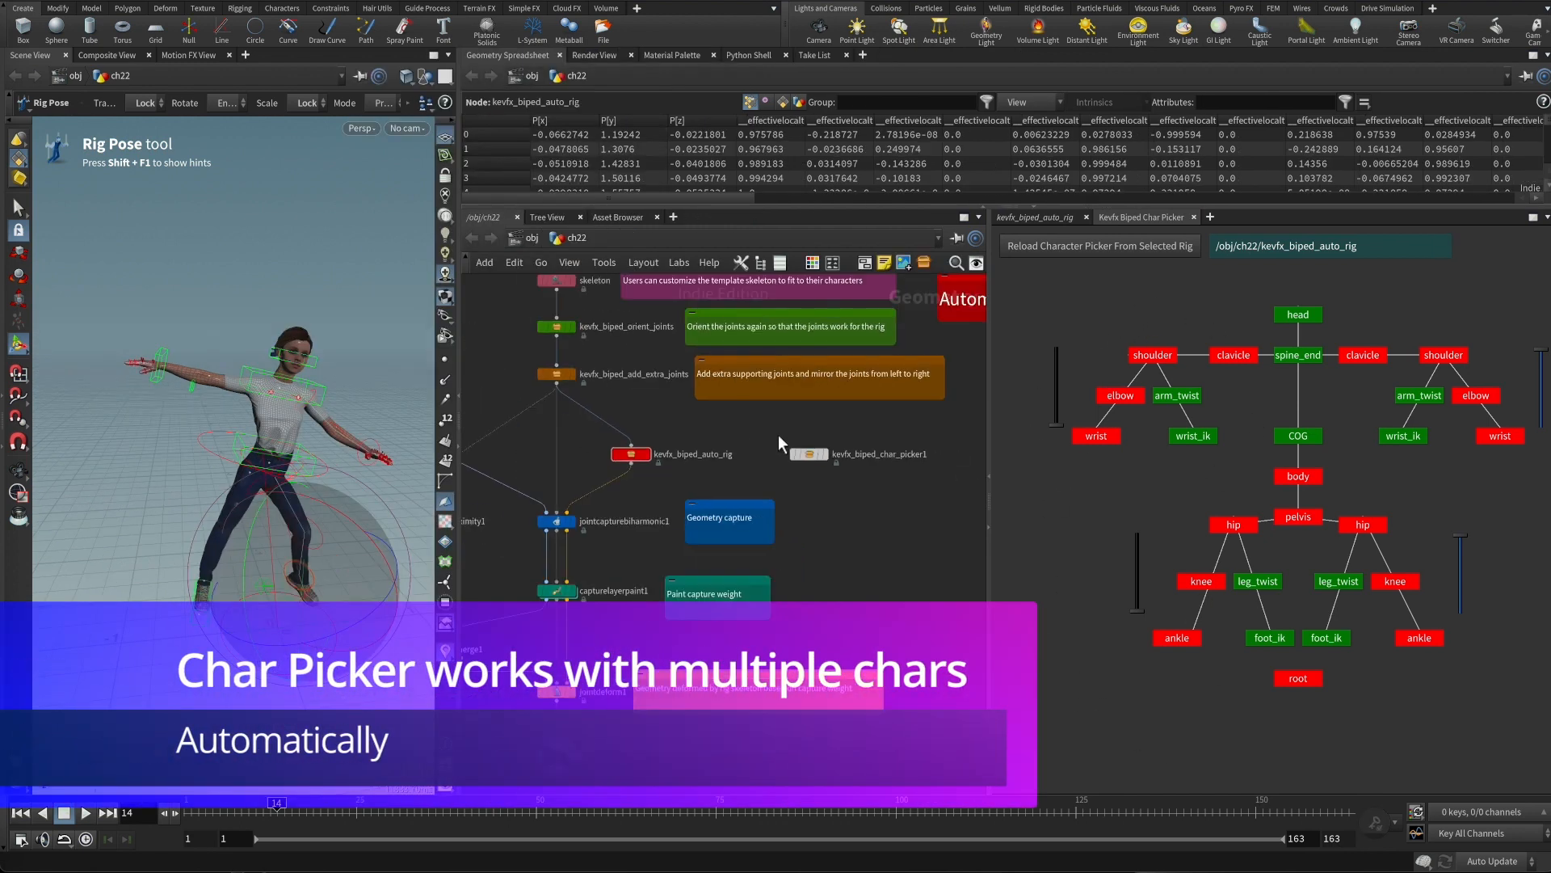
Move the kevfx_biped_char_picker1 node farther away from the kevfx_biped_auto_rig node in the ch22 network
drag(909, 457, 923, 569)
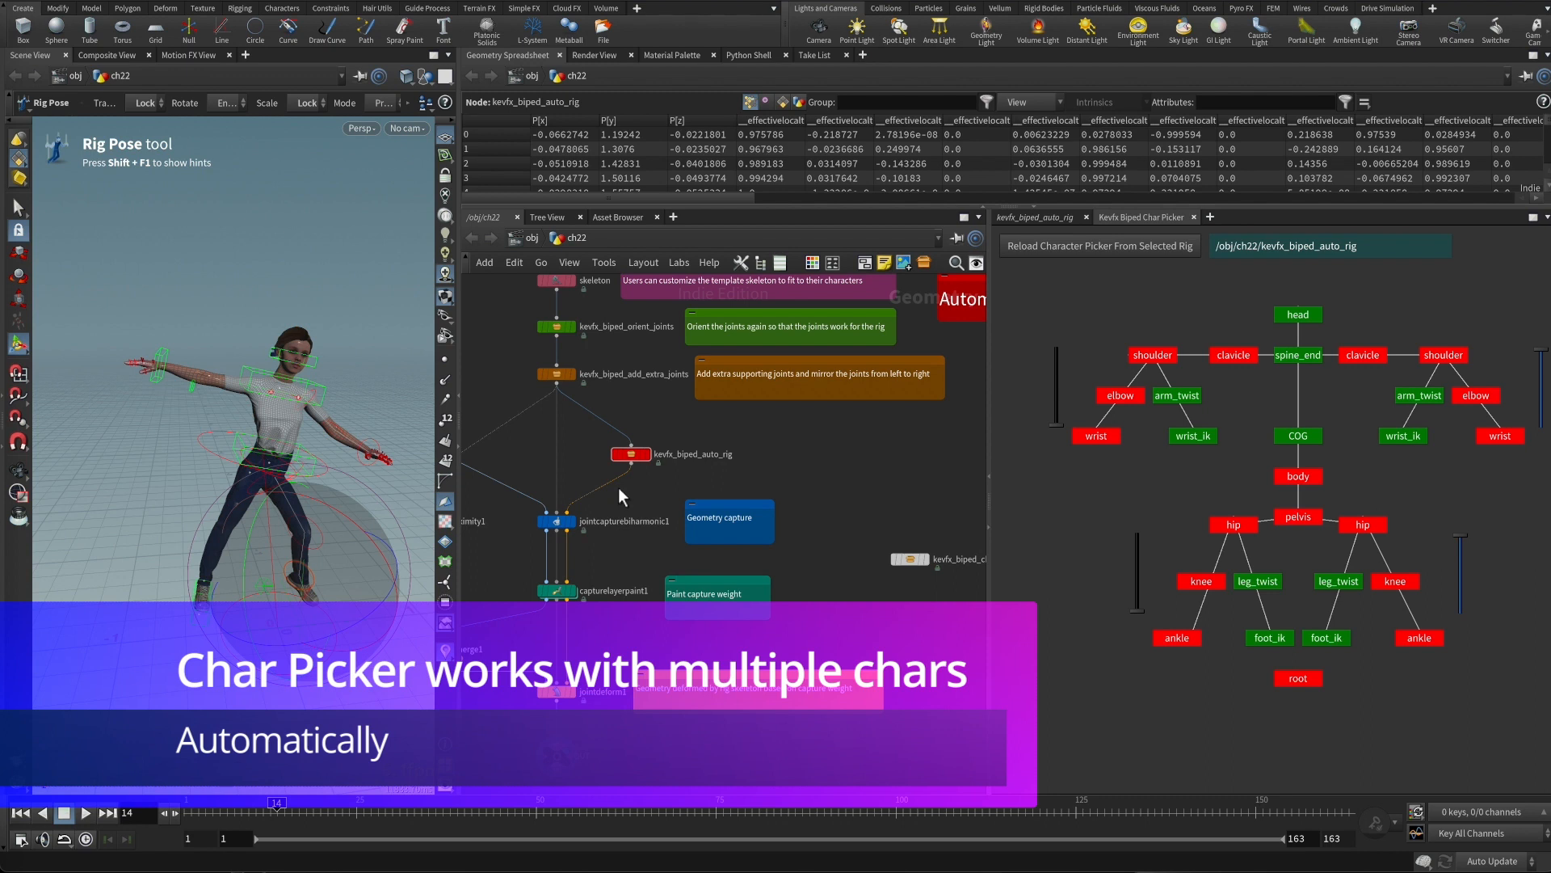
mouse_move(632, 457)
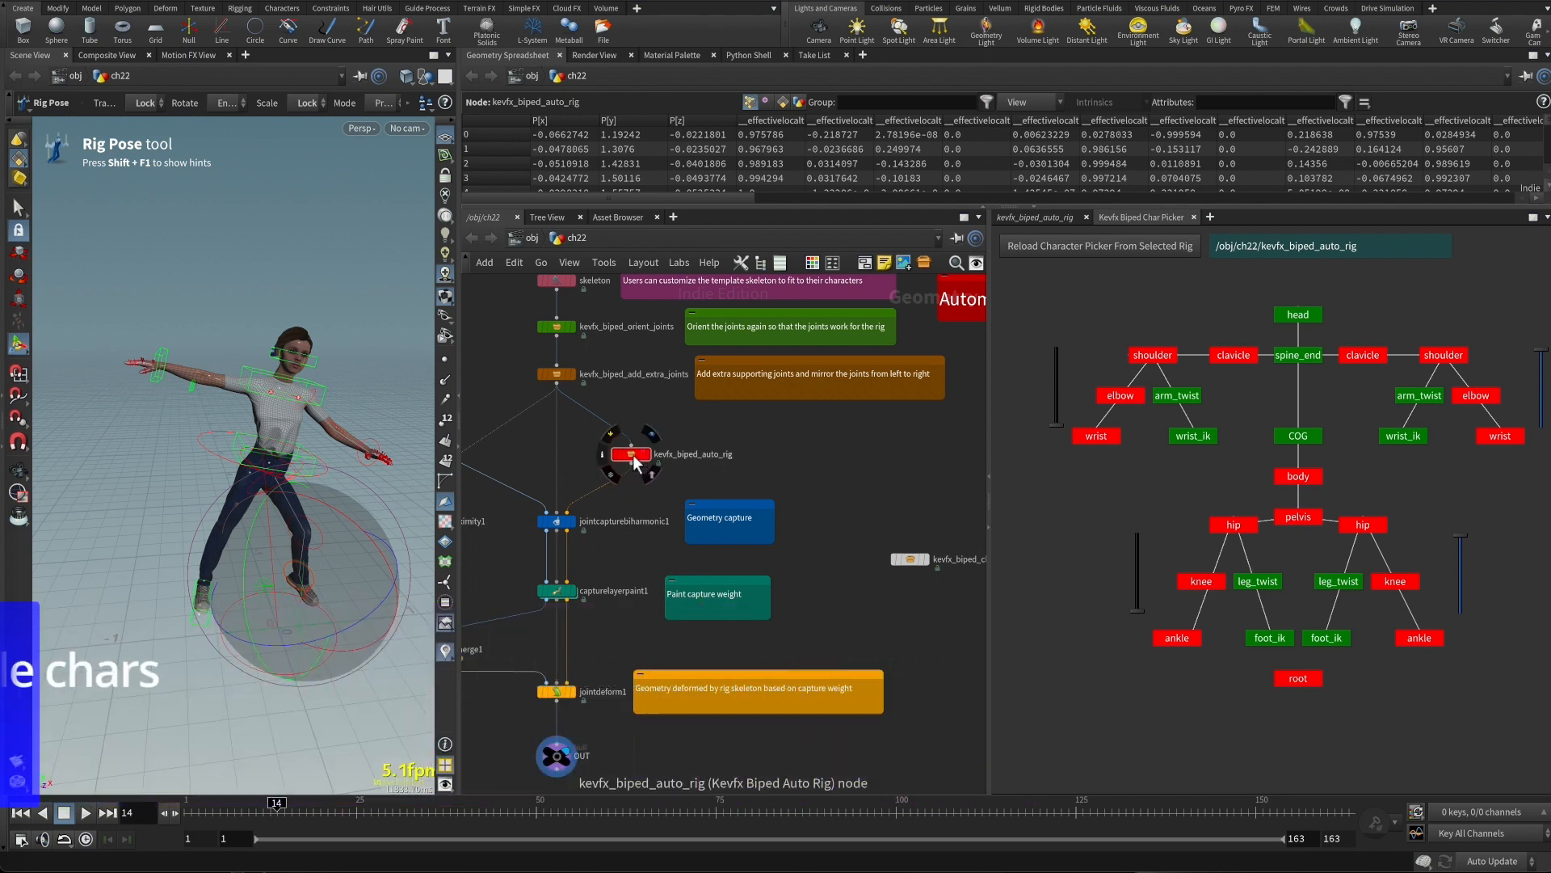
Duplicate the kevfx_biped_auto_rig node beside the original and make the copy the active rig in the character picker
drag(632, 460, 840, 462)
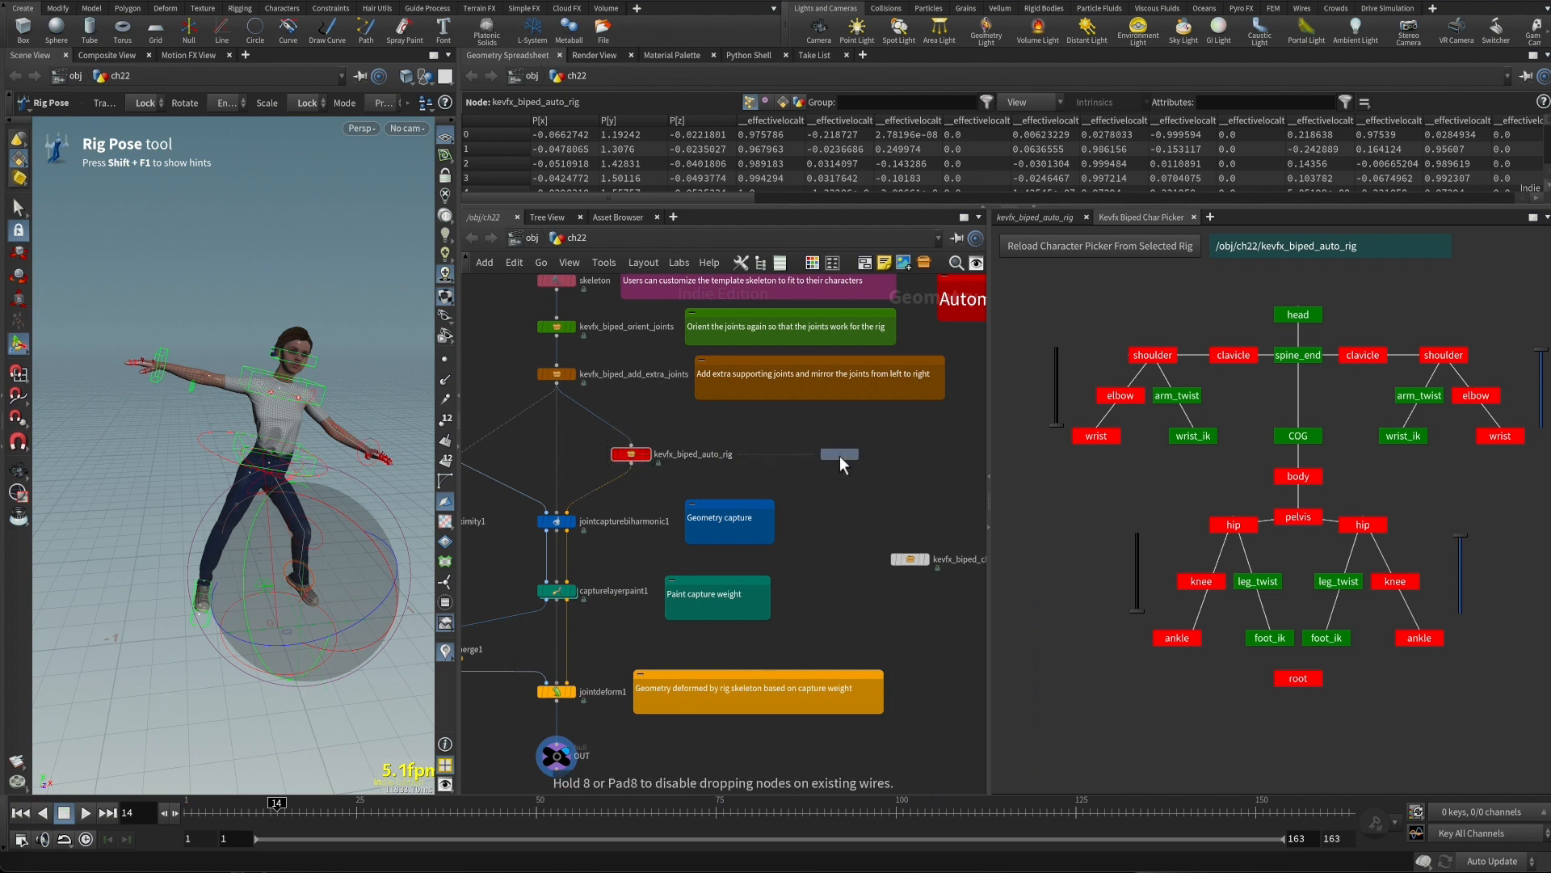
click(962, 443)
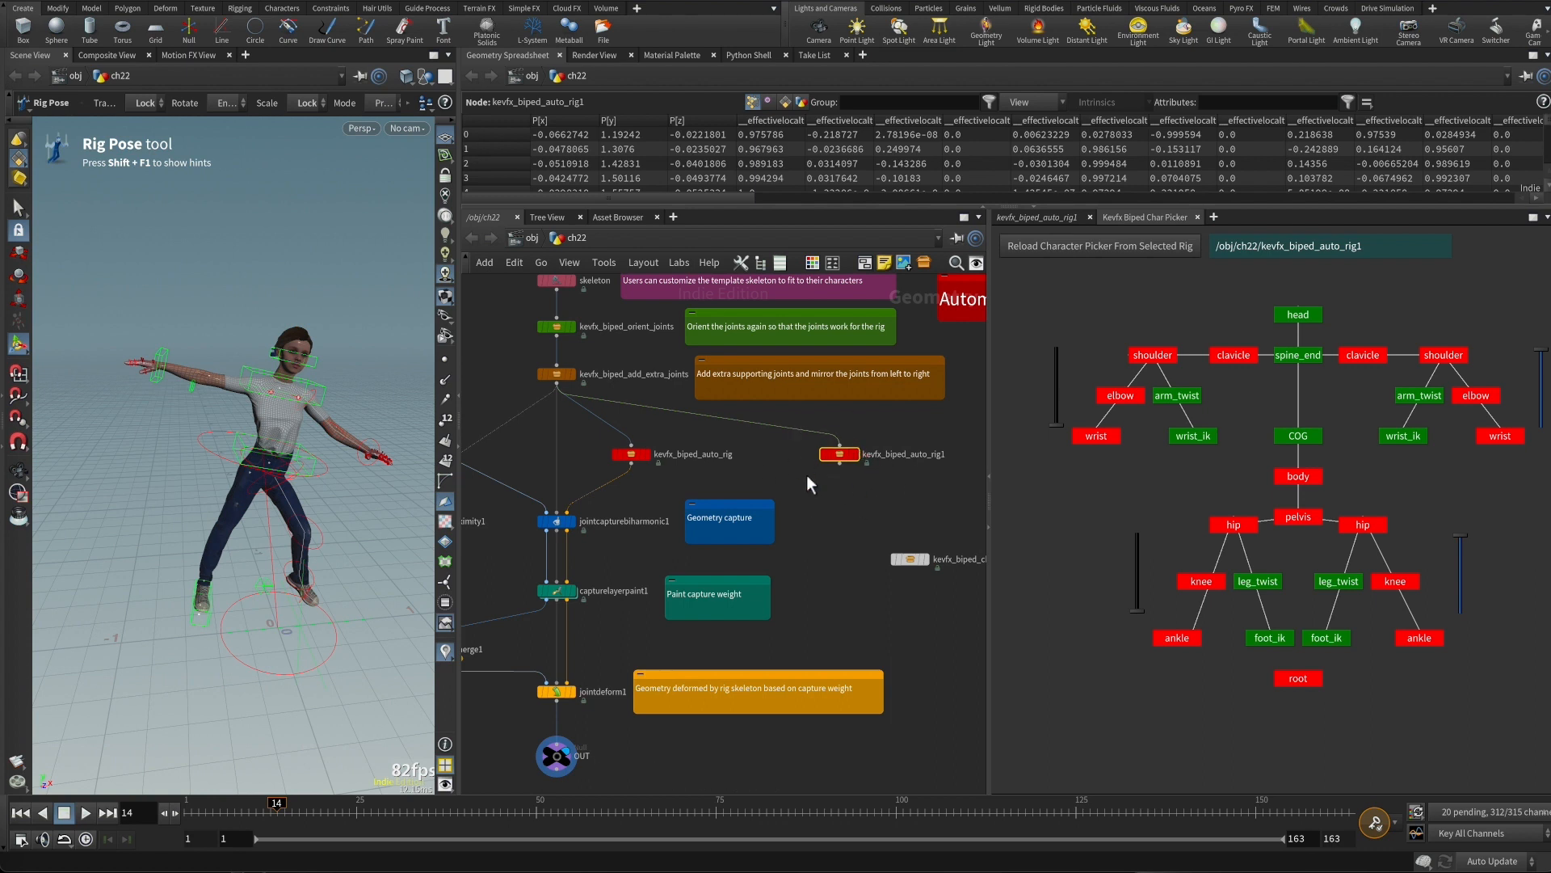
mouse_move(843, 462)
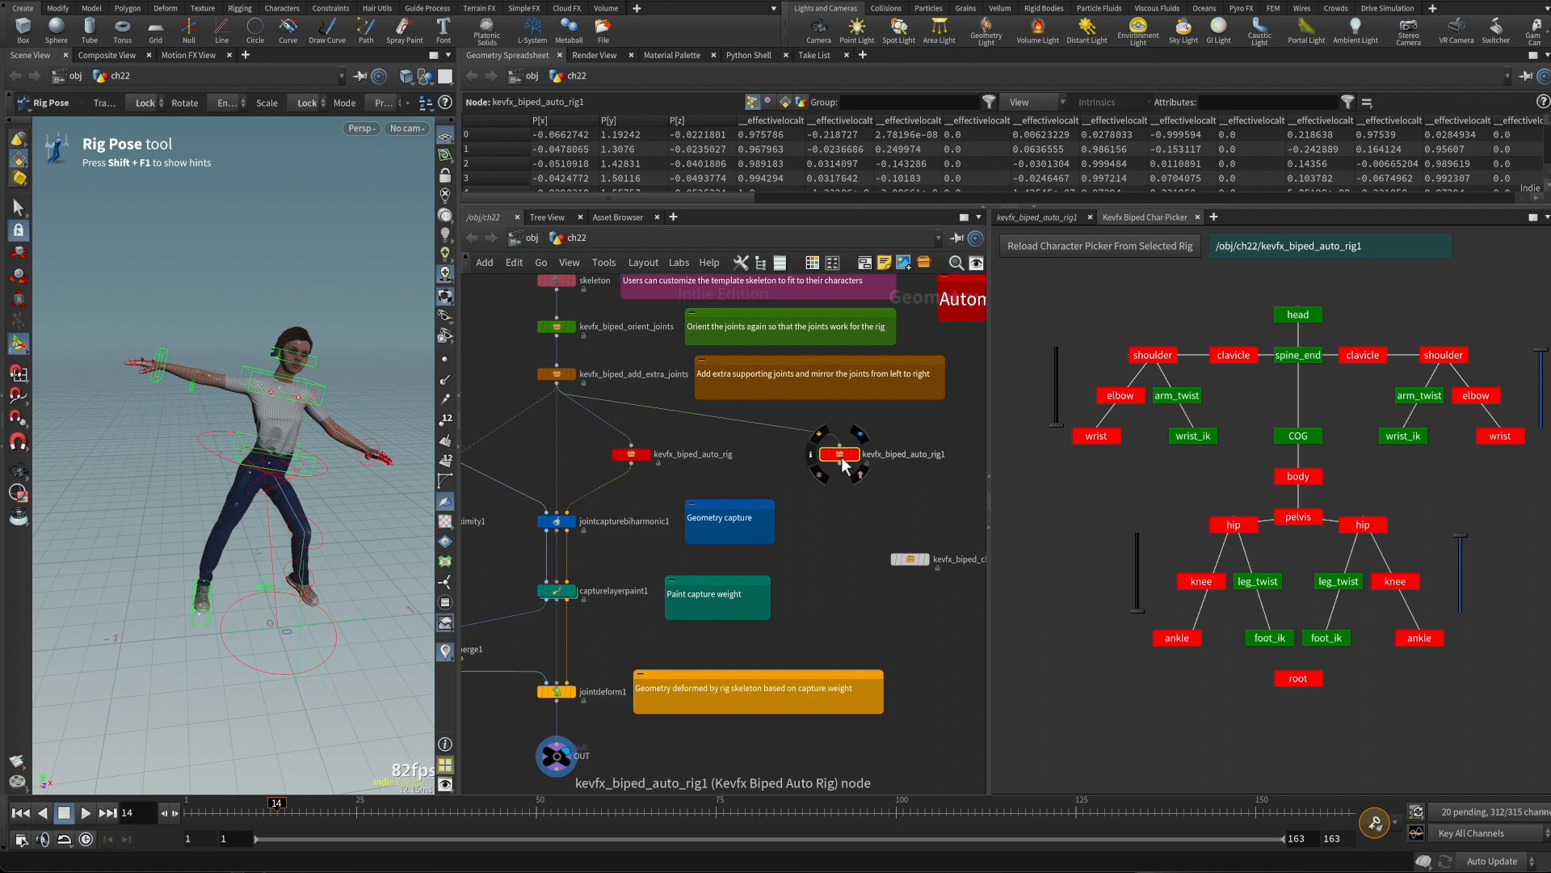
scroll(949, 462, up, 3)
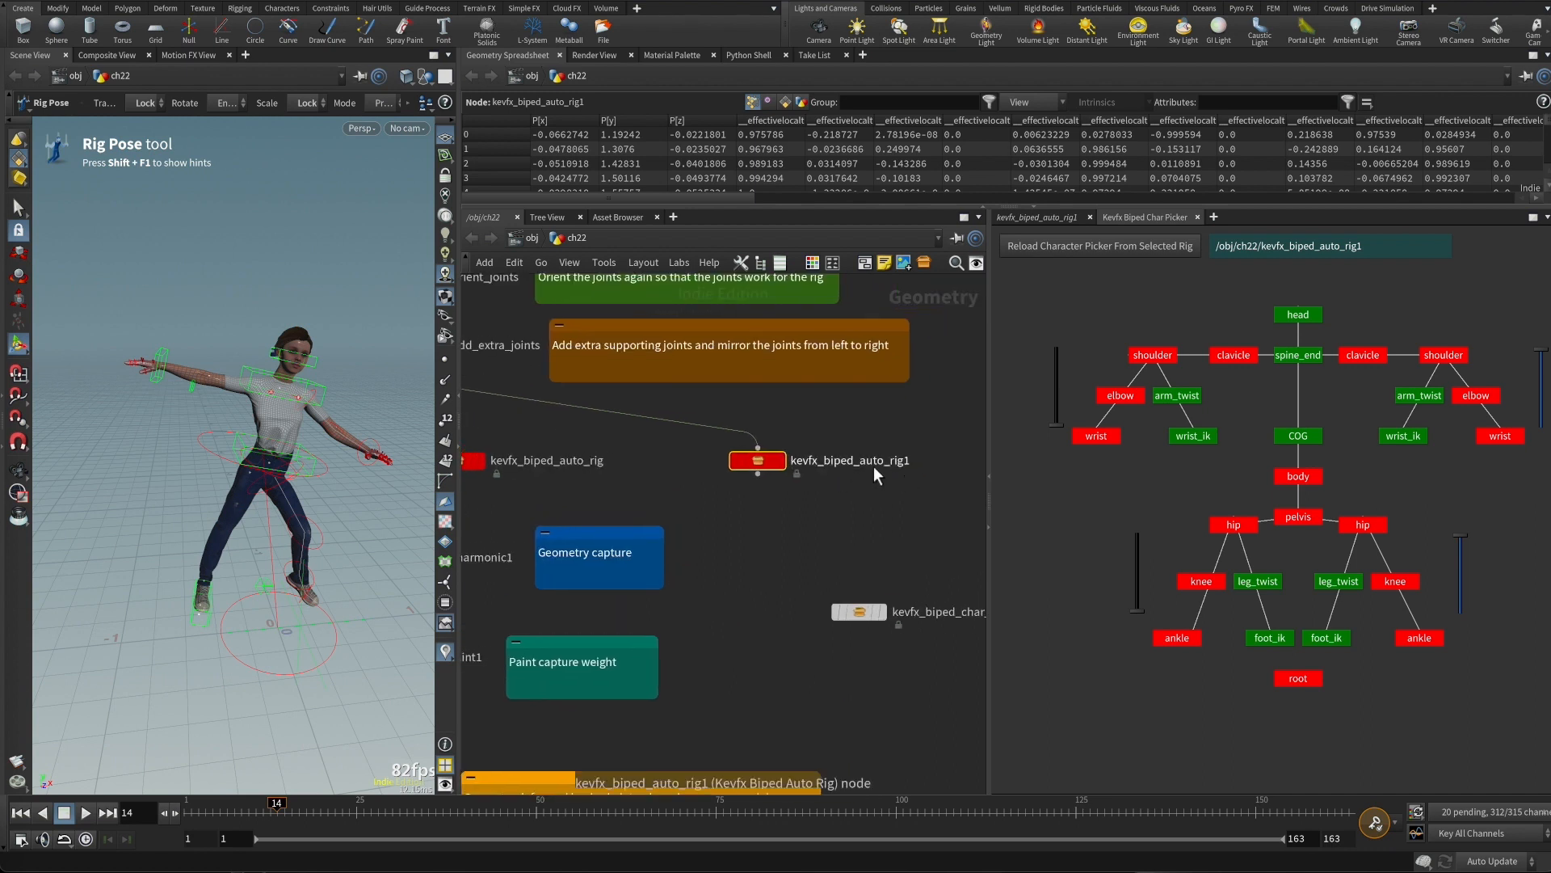
scroll(852, 478, down, 3)
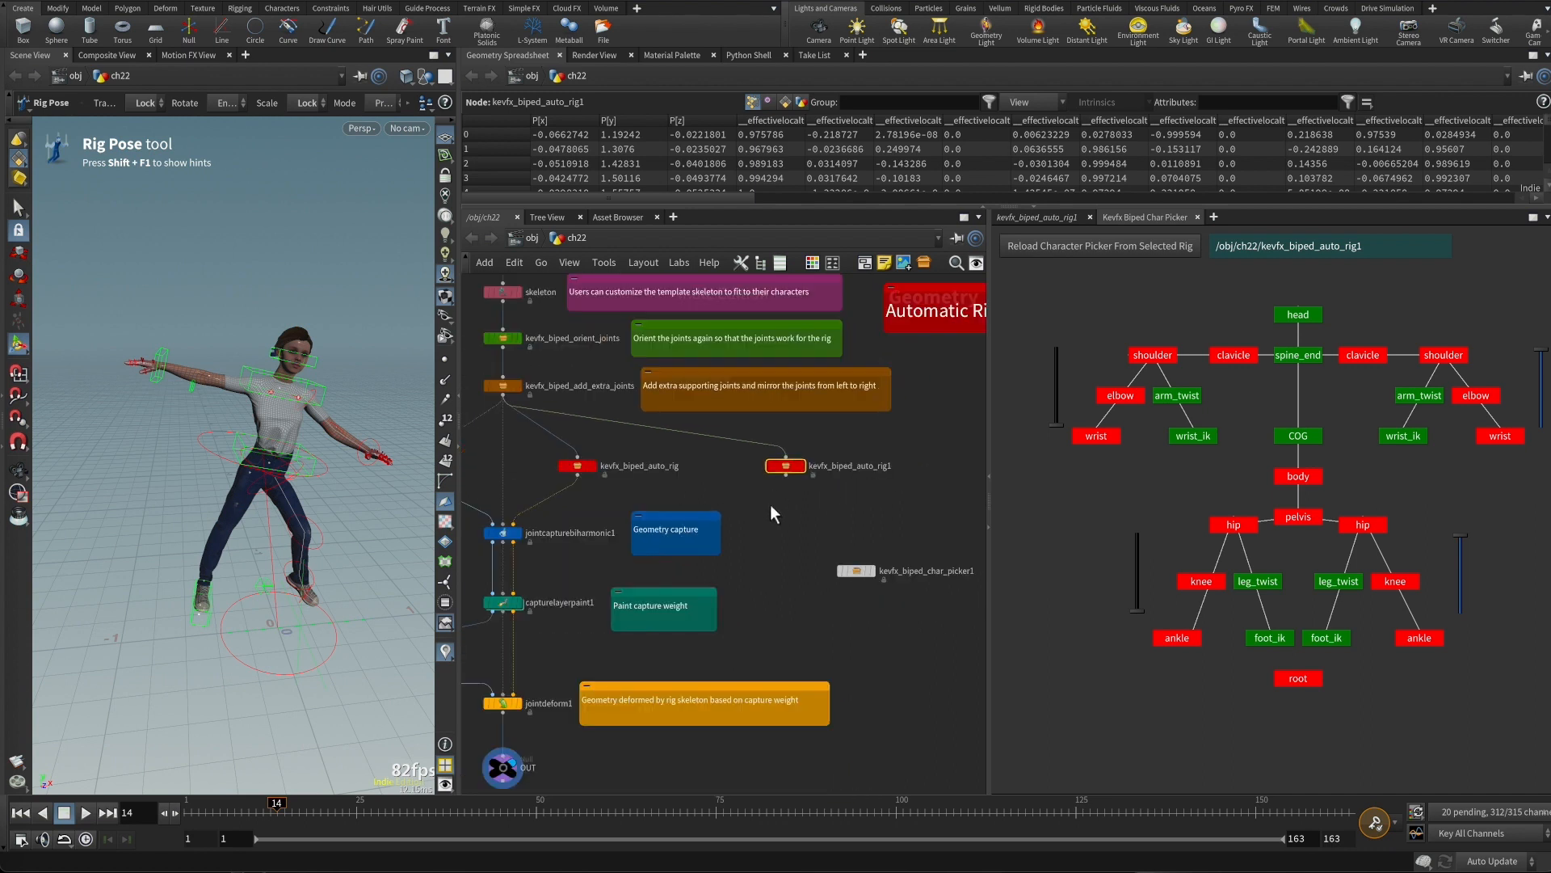
middle_drag(771, 514, 815, 490)
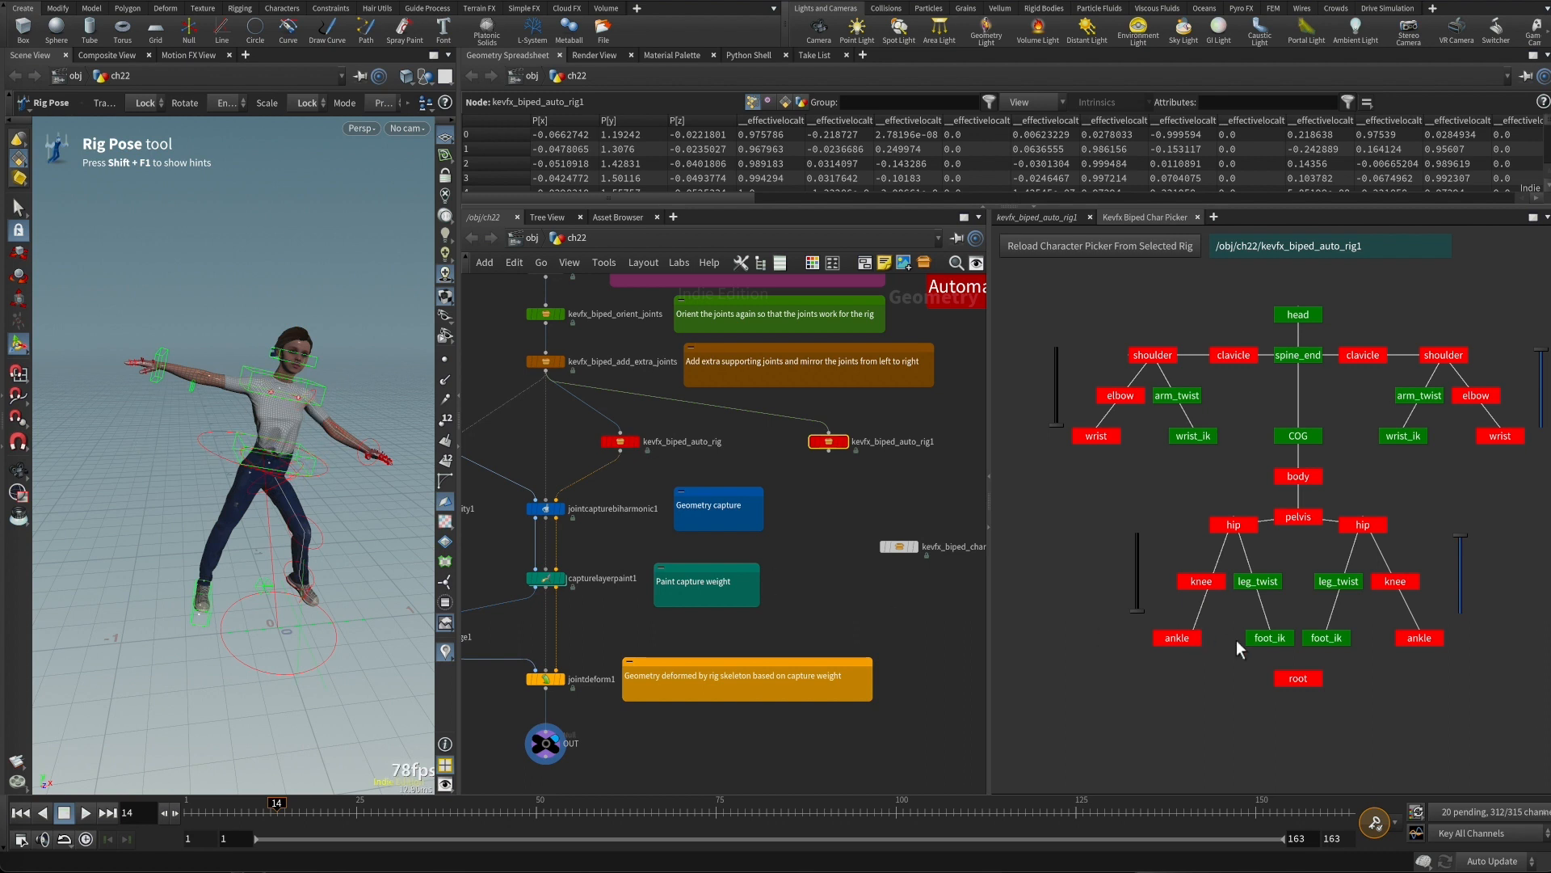
Select the duplicate rig's root control through the picker and move the rig sideways, clear of the original character
click(1298, 677)
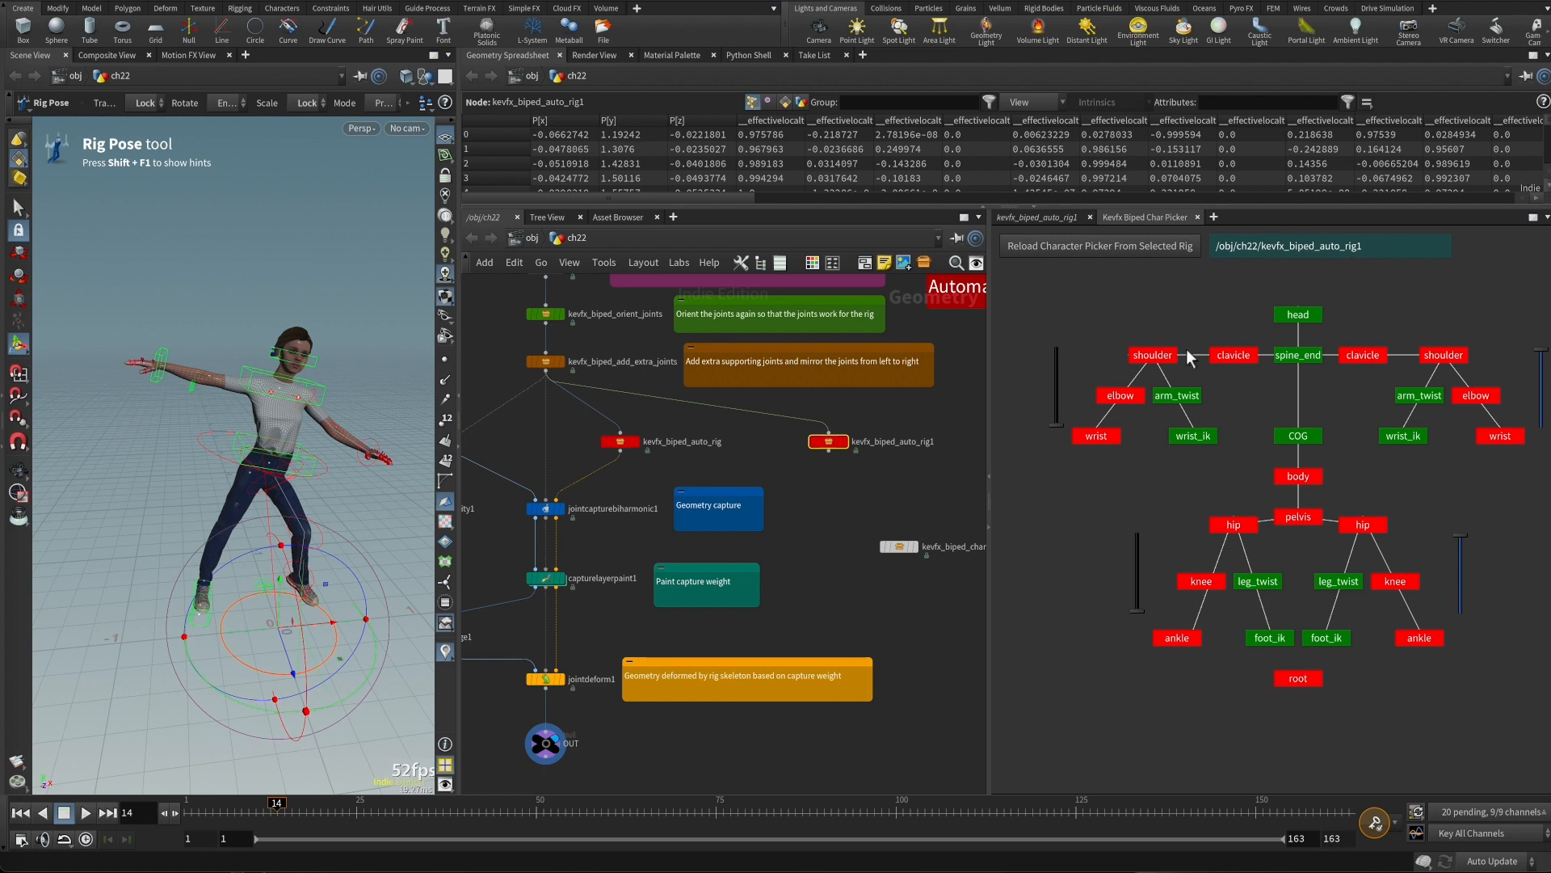
drag(331, 623, 117, 639)
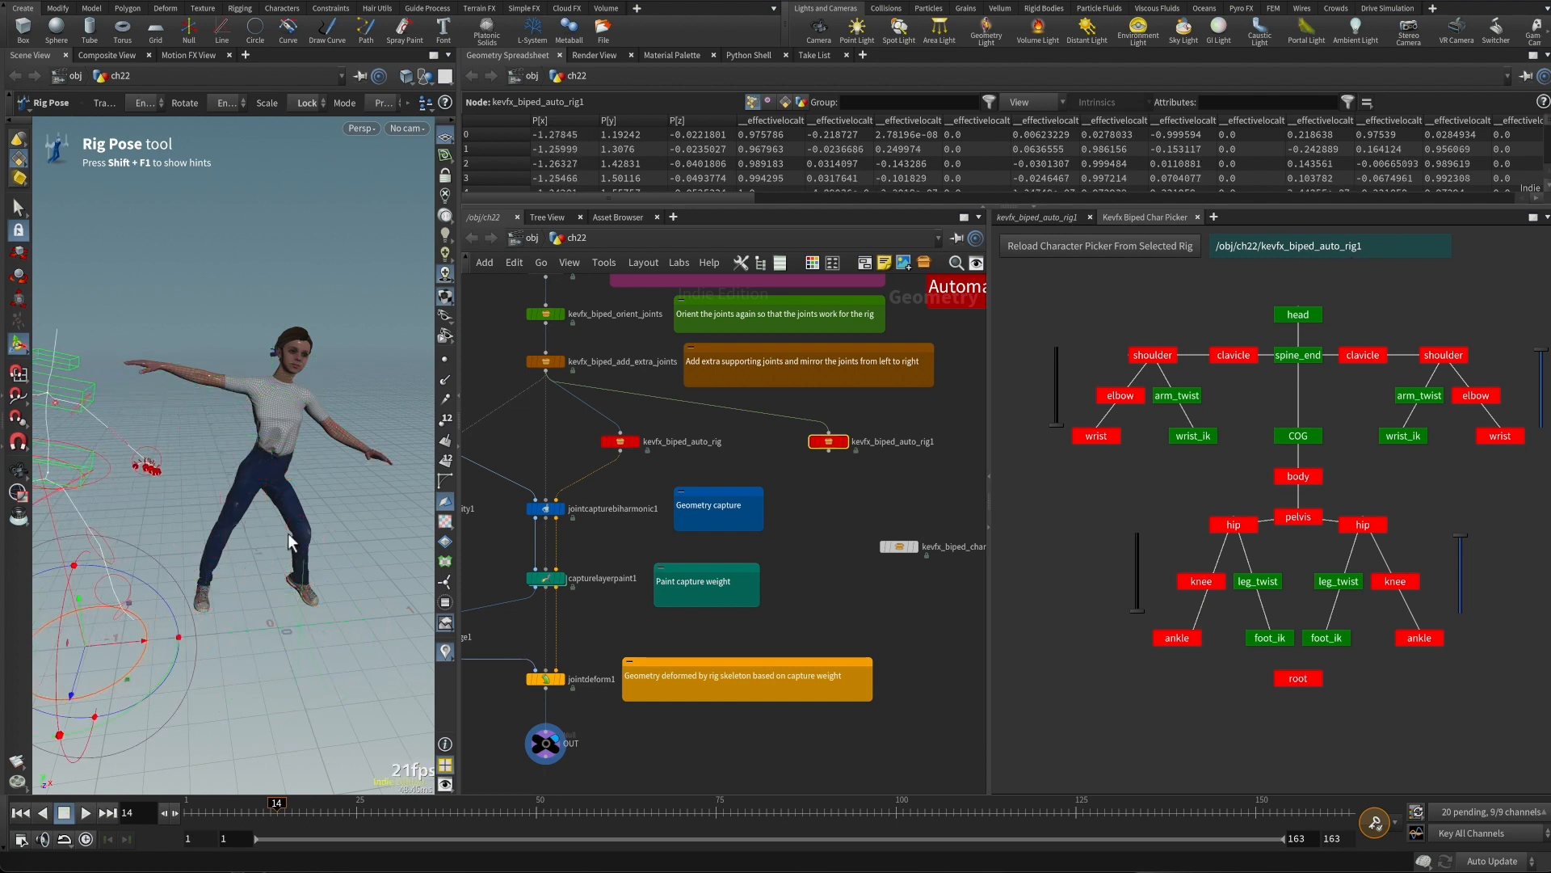
alt+right_drag(288, 532, 271, 514)
drag(217, 604, 196, 603)
alt+middle_drag(257, 526, 318, 526)
alt+drag(352, 538, 361, 513)
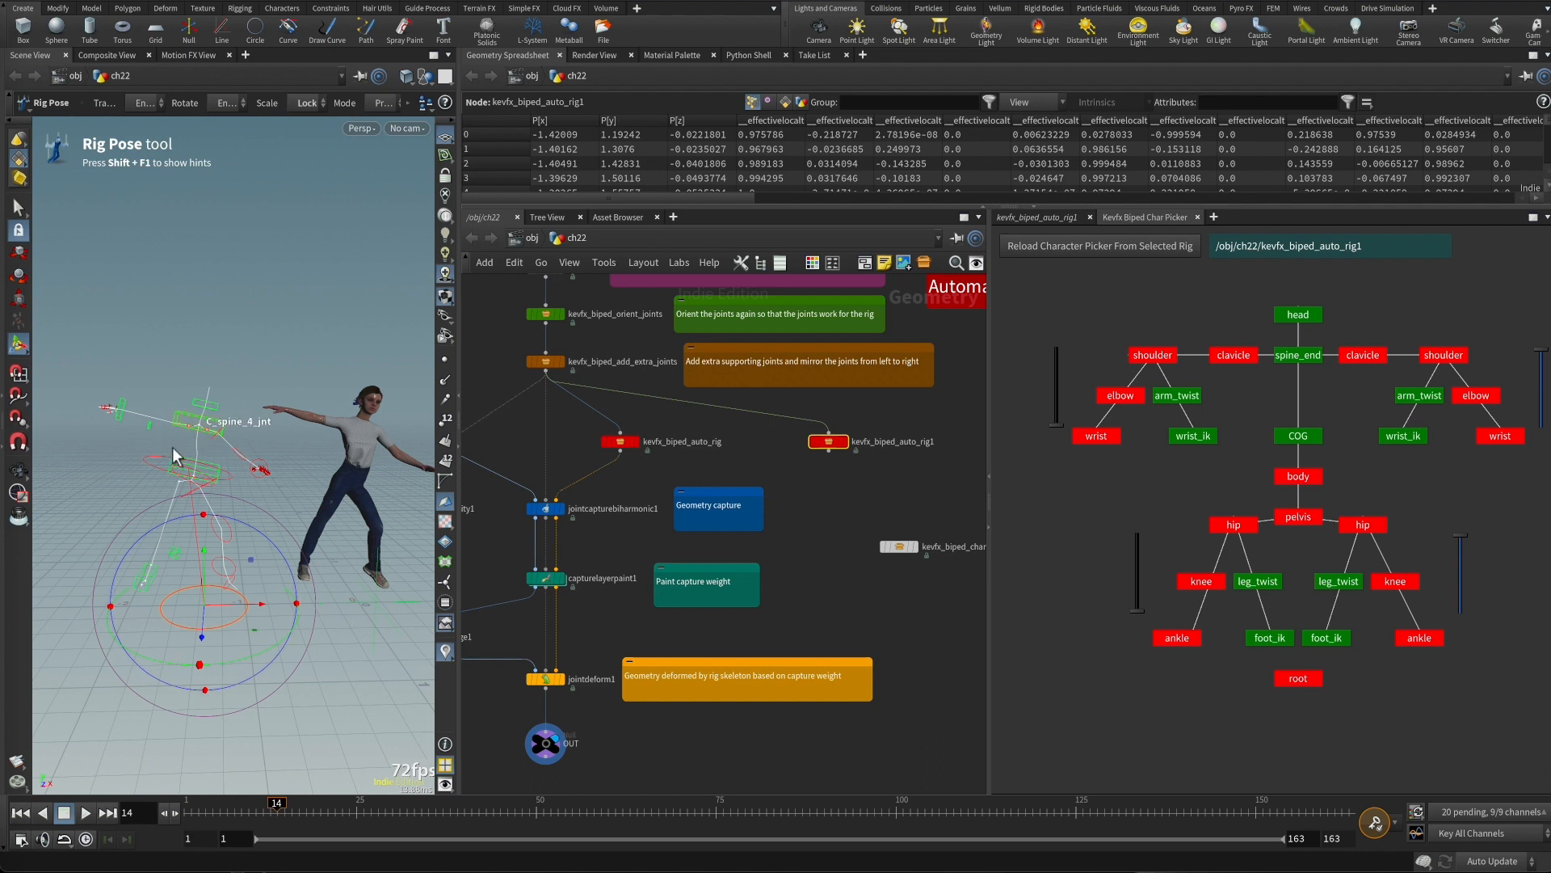
Pick the duplicate rig's head, left wrist_ik and left wrist controls, and rotate the left wrist control
click(1311, 318)
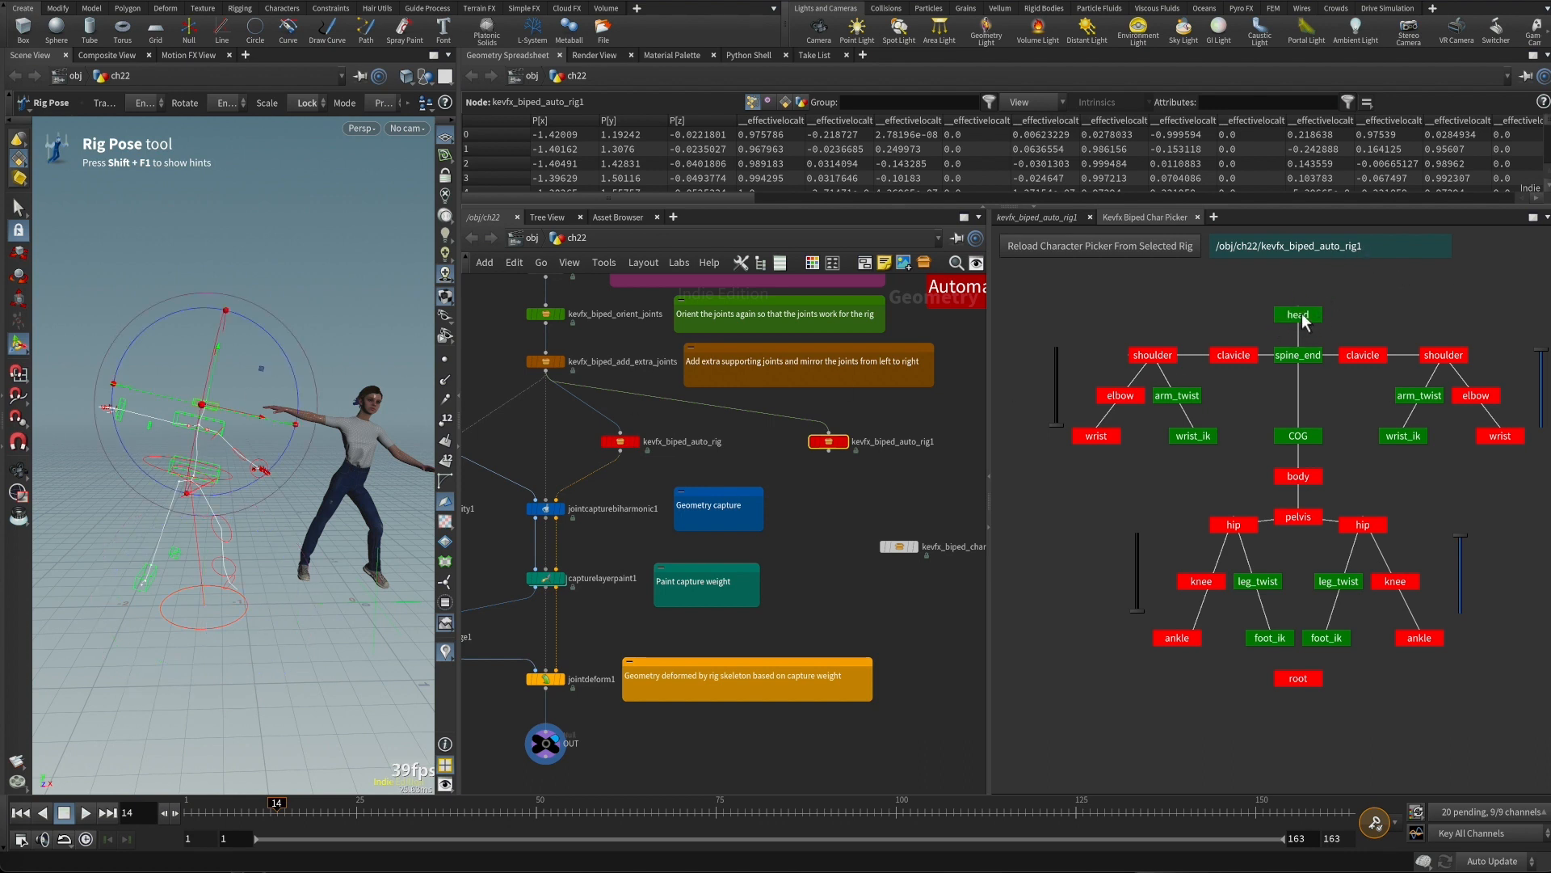
click(1404, 440)
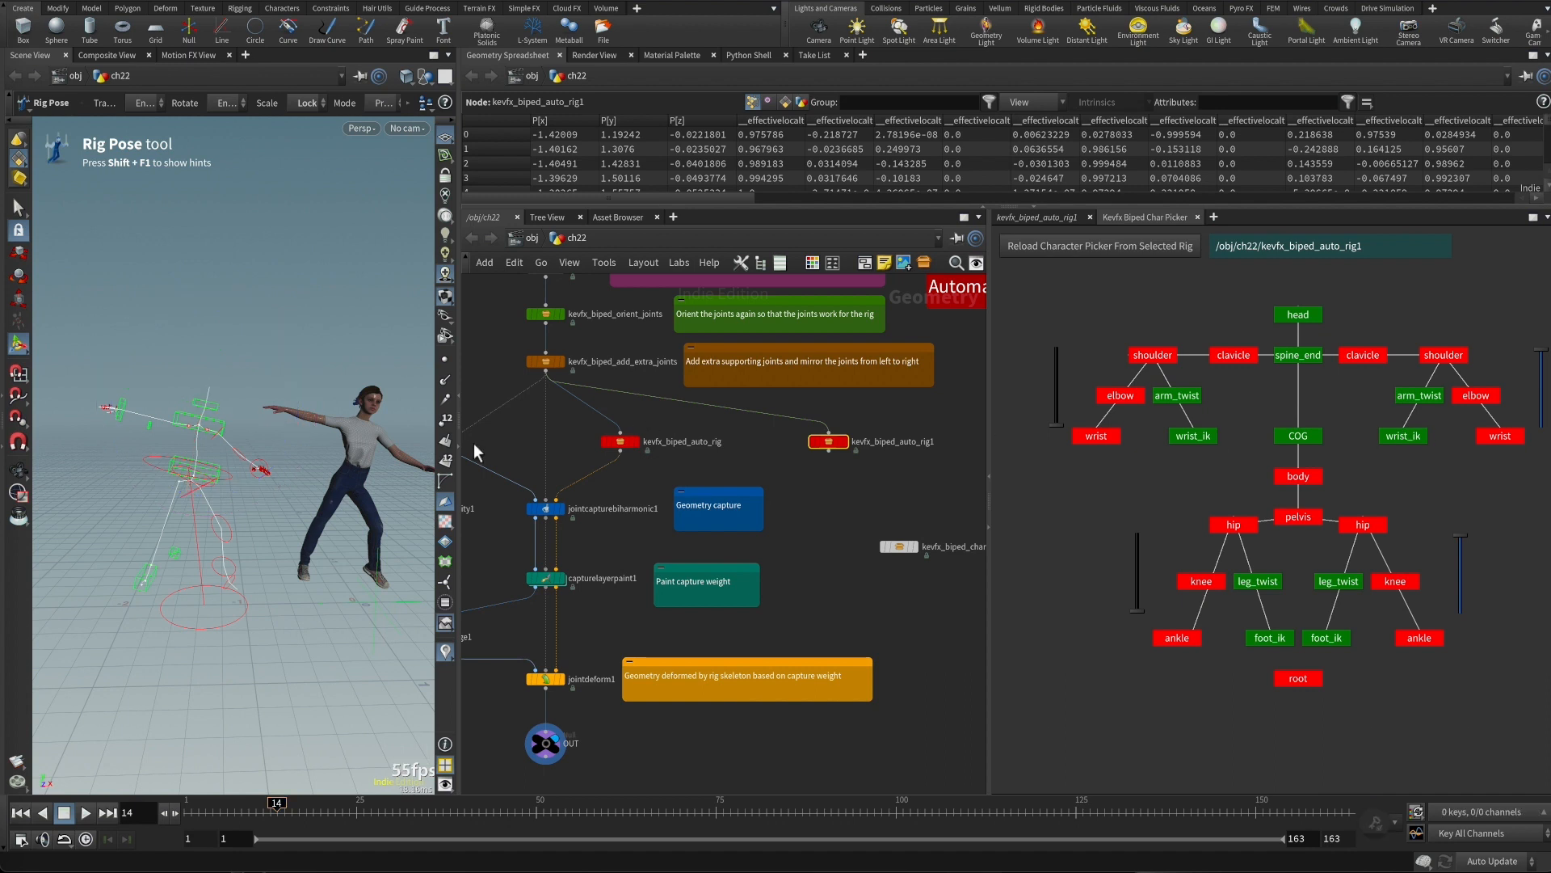
click(1501, 437)
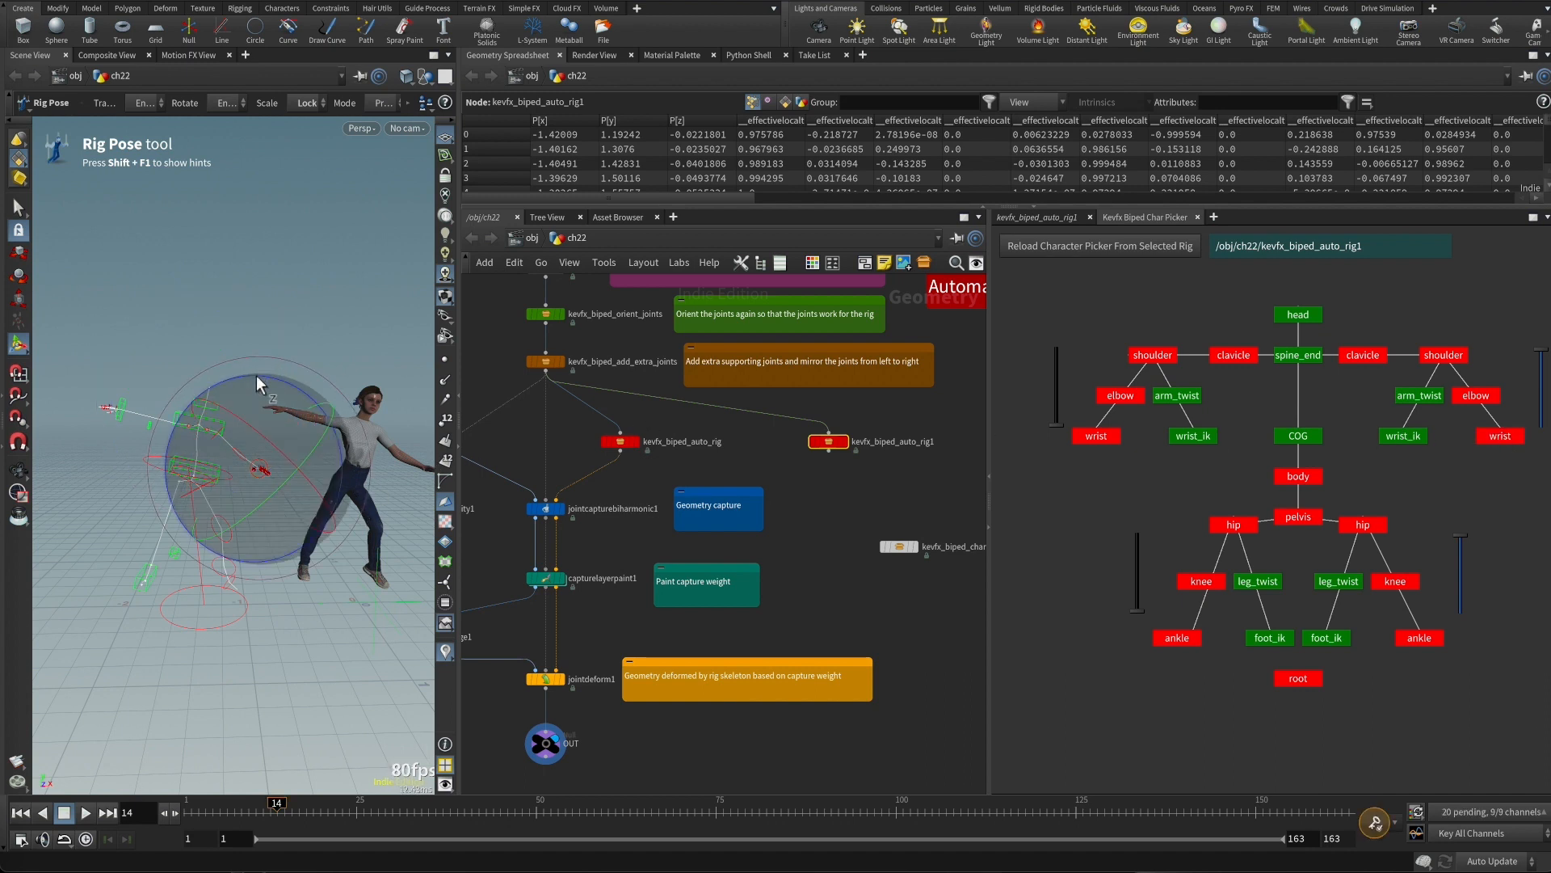
mouse_move(211, 370)
mouse_down()
mouse_move(258, 361)
mouse_move(187, 390)
mouse_up()
Switch the picker back to the original kevfx_biped_auto_rig and rotate its head control
drag(677, 422, 581, 474)
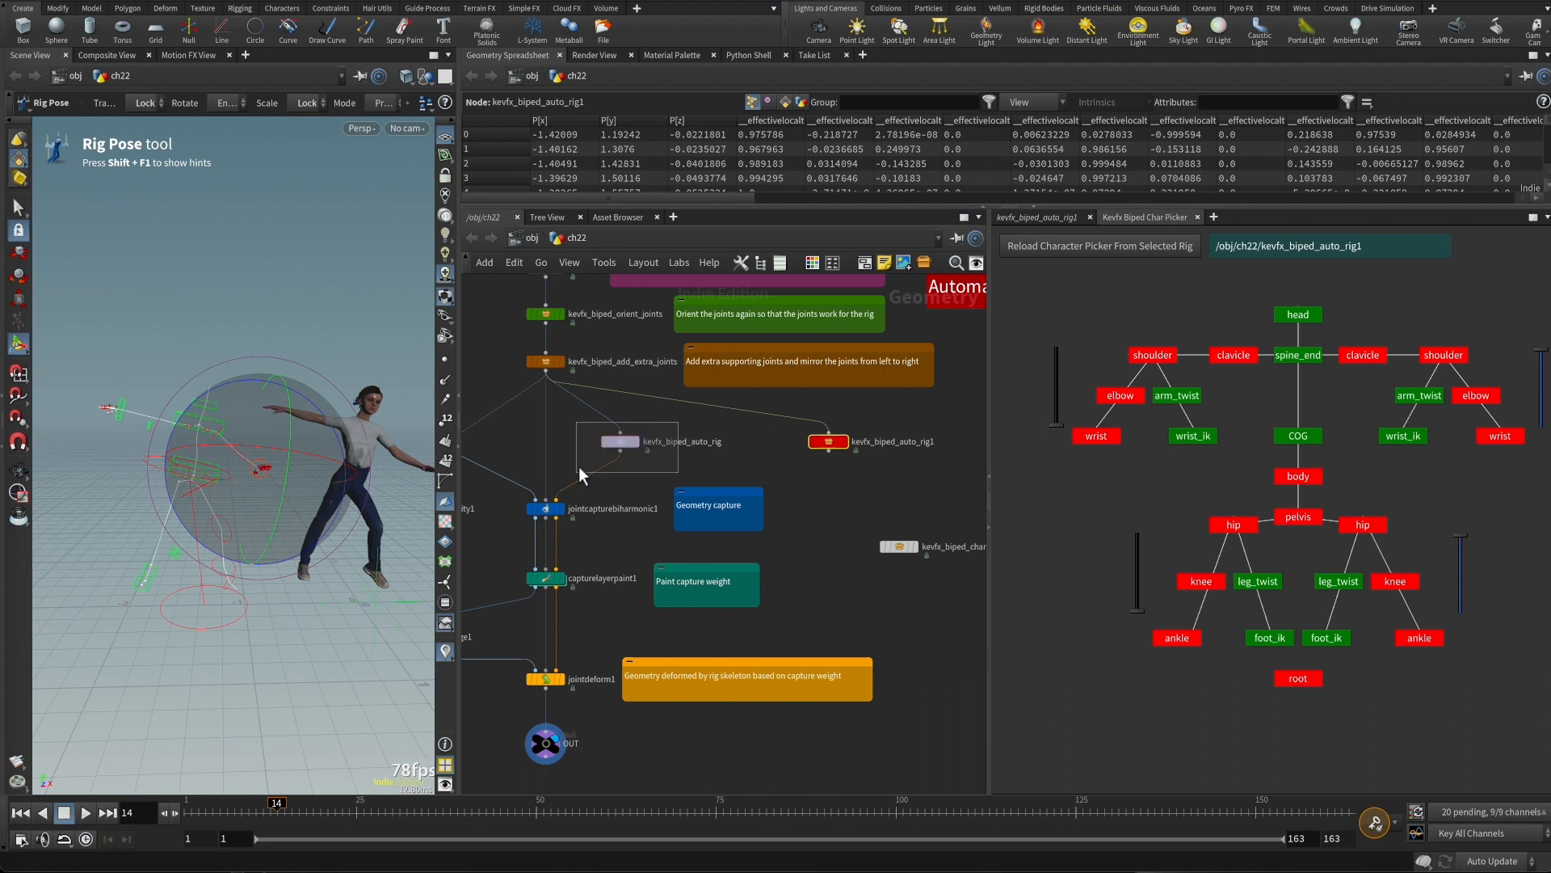
click(624, 449)
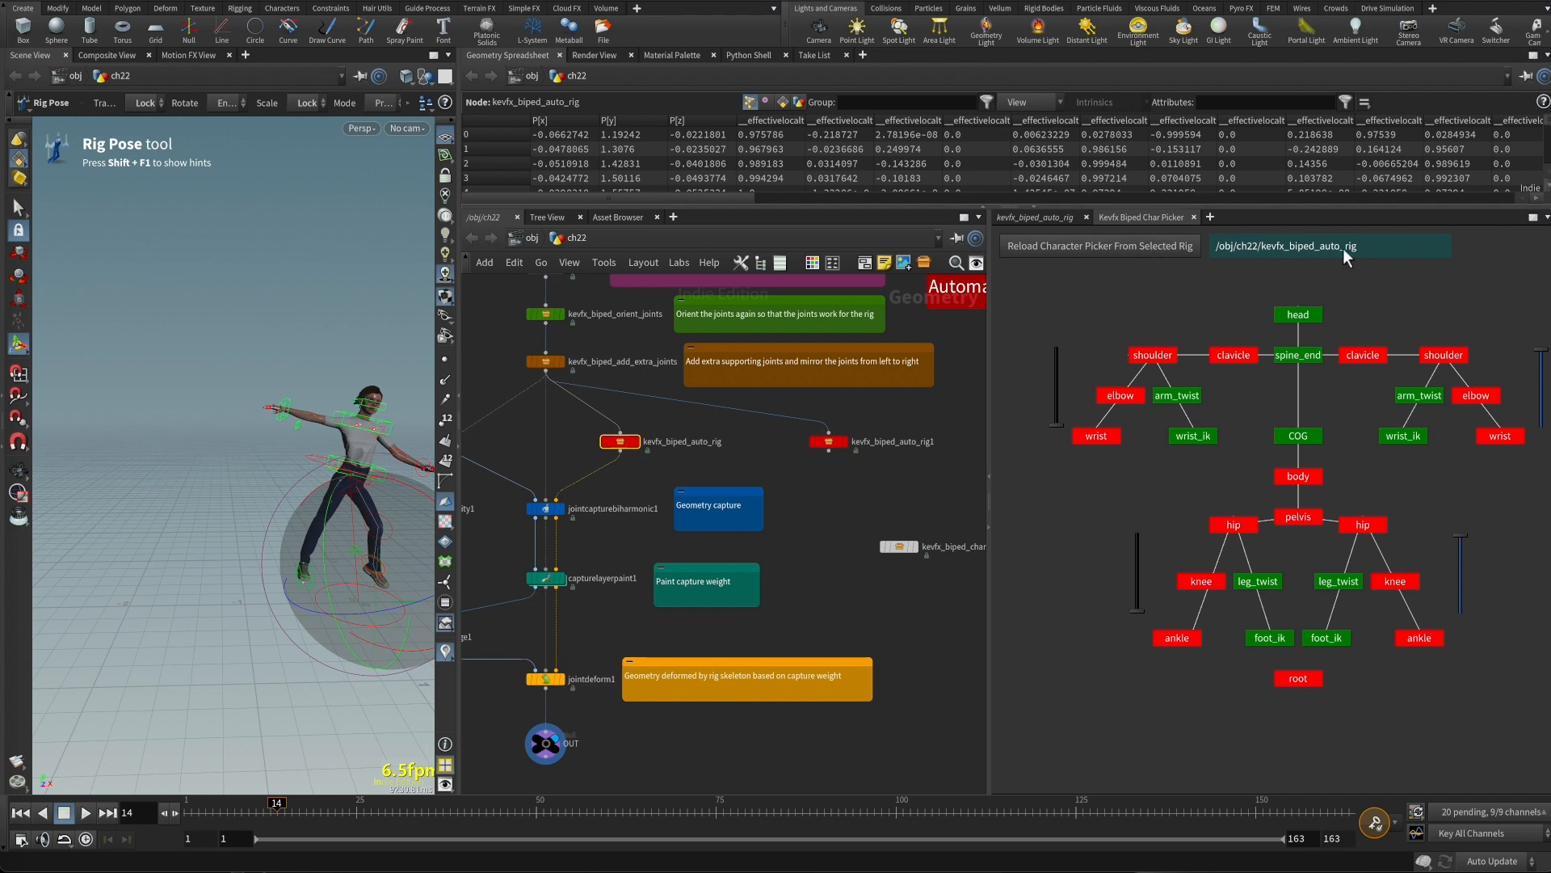
click(1299, 317)
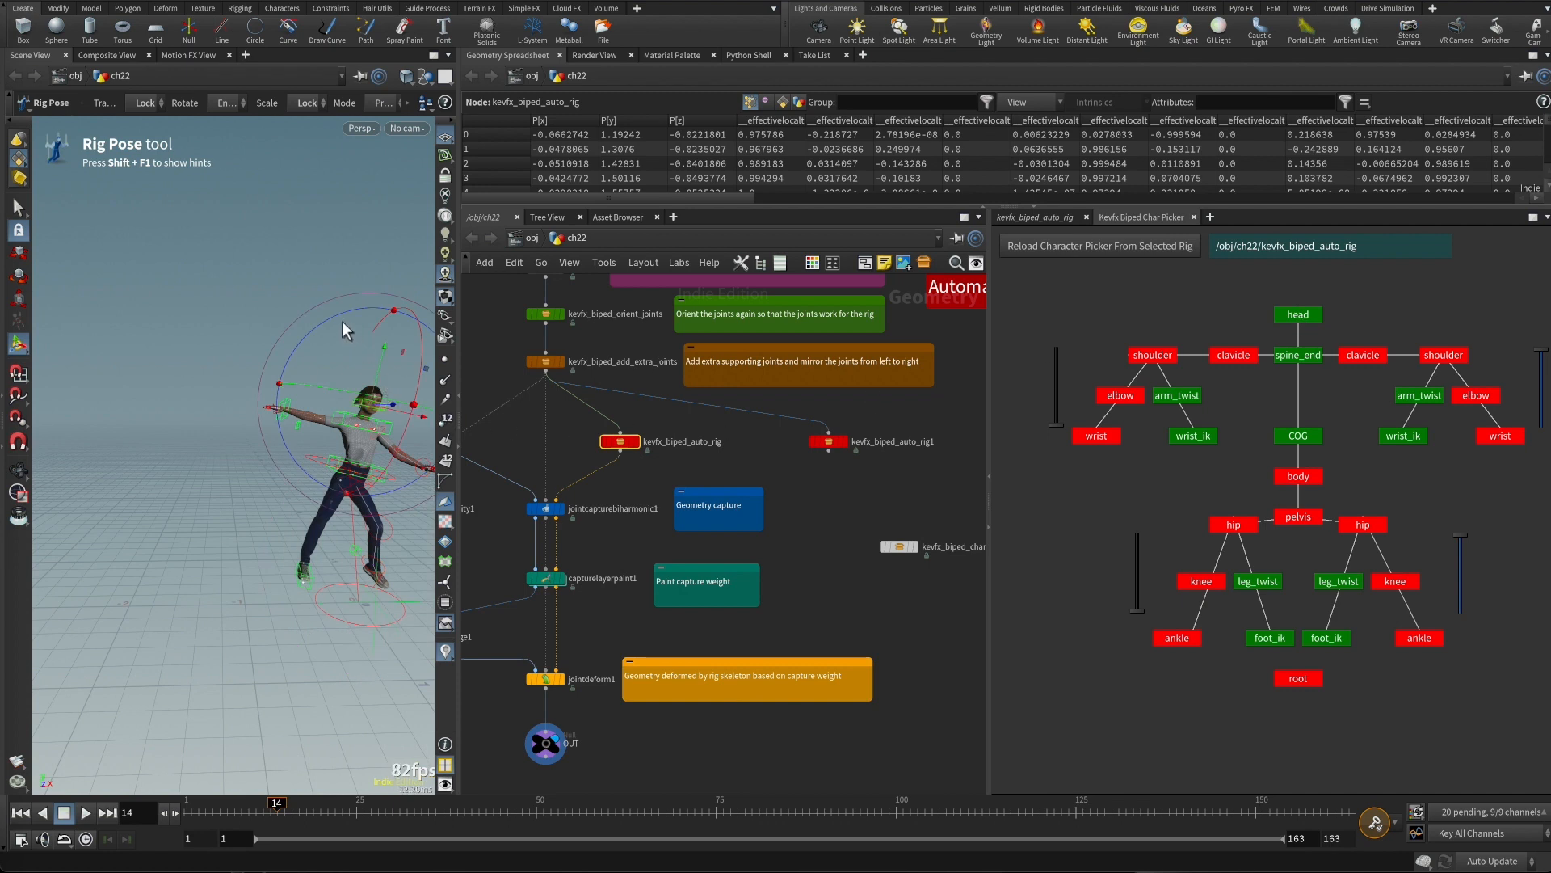
drag(336, 317, 305, 350)
Select the kevfx_biped_auto_rig1 node and review its left arm parameters alongside the character picker
drag(881, 413, 805, 473)
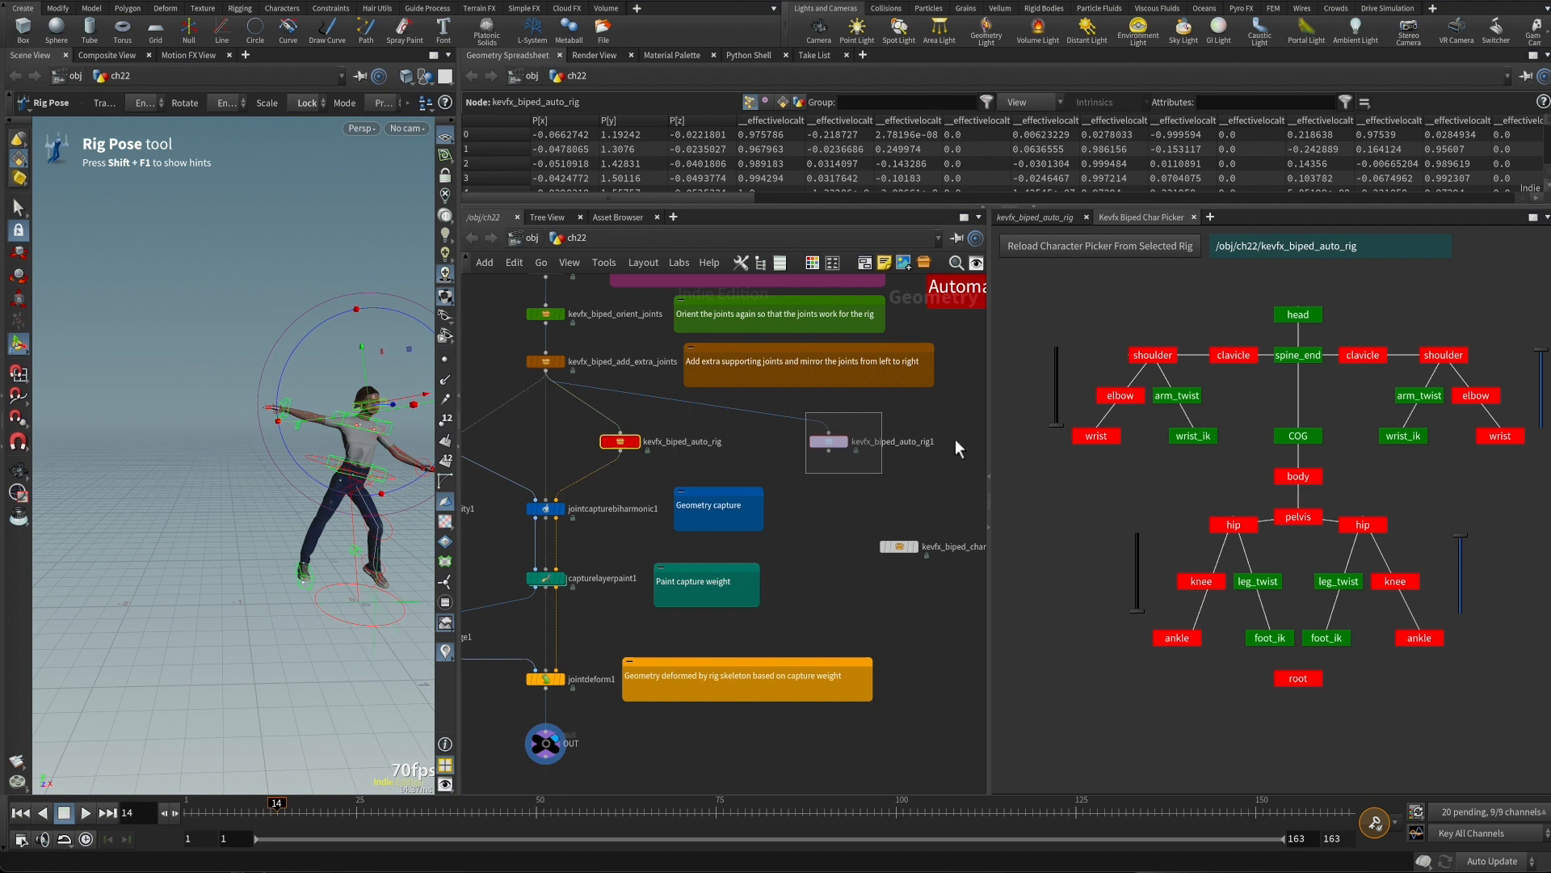
click(828, 441)
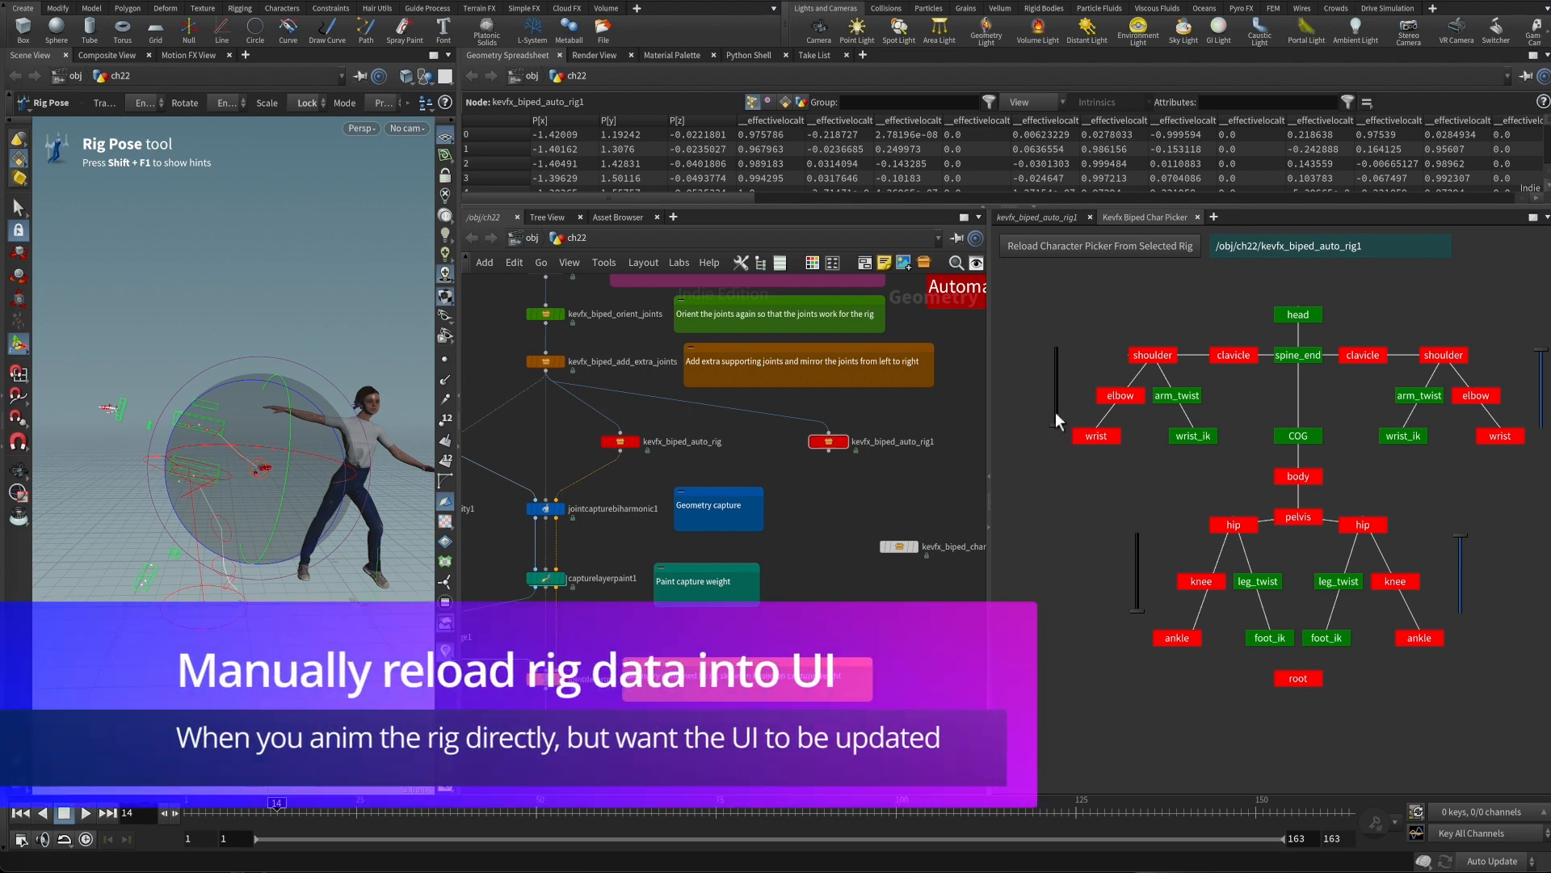
click(1049, 217)
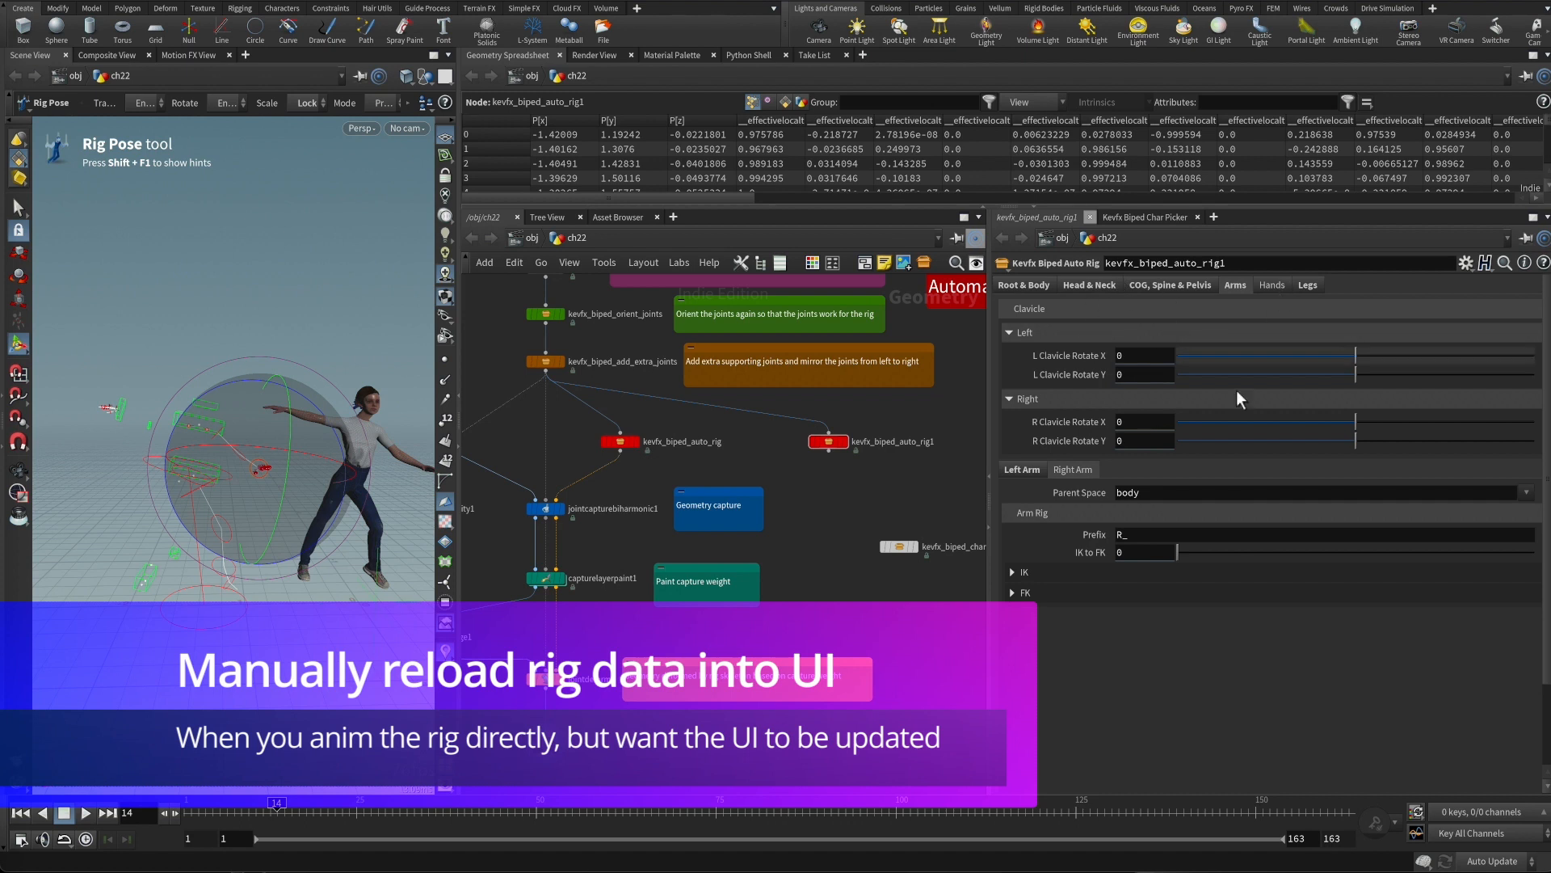
click(1024, 469)
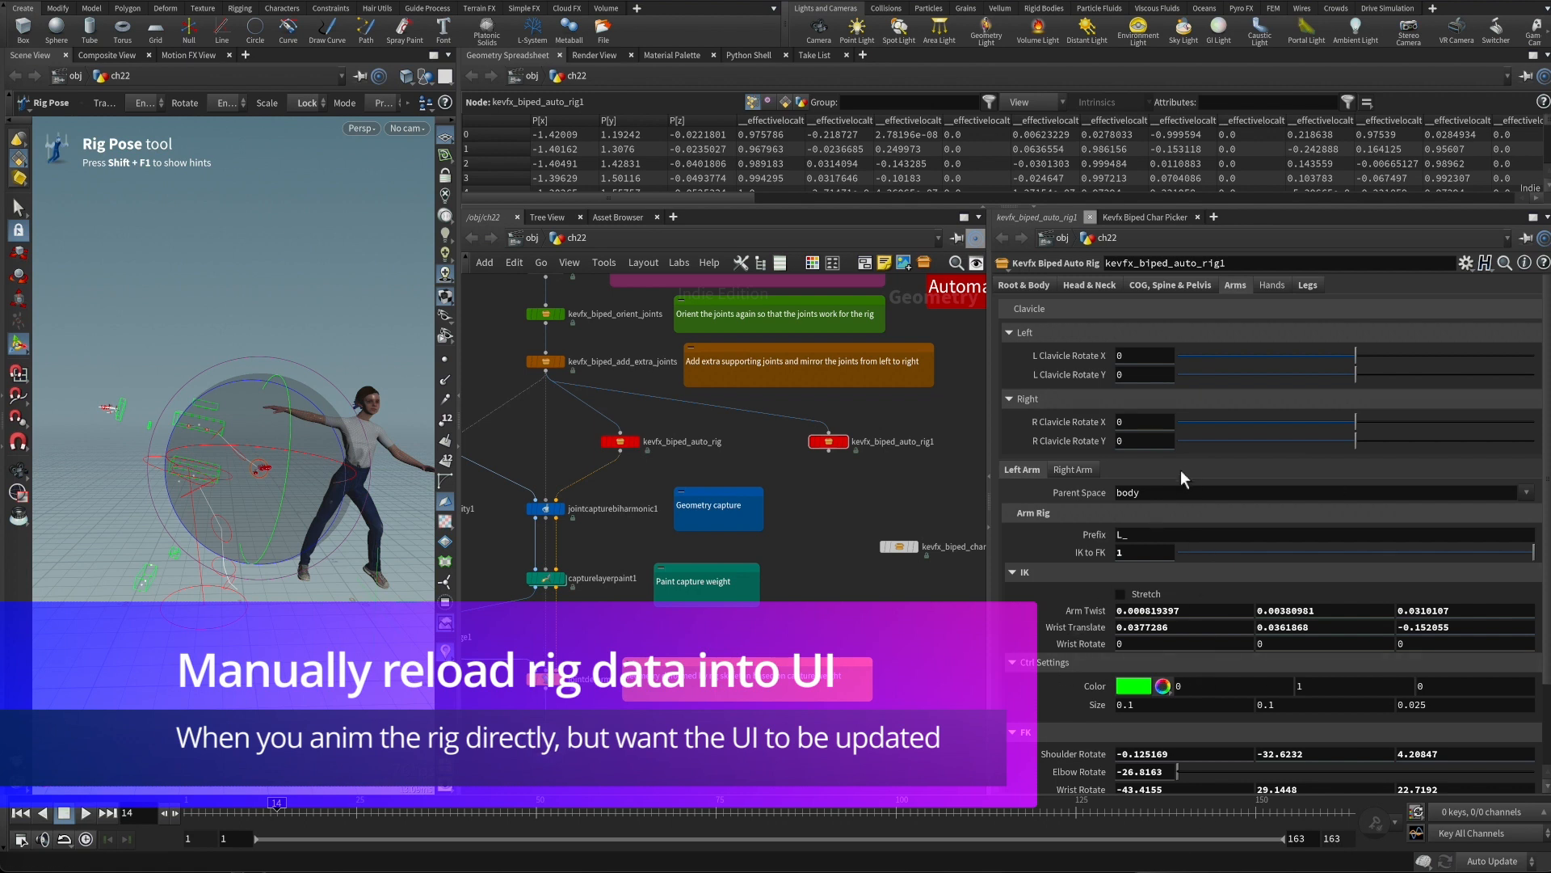
click(1157, 219)
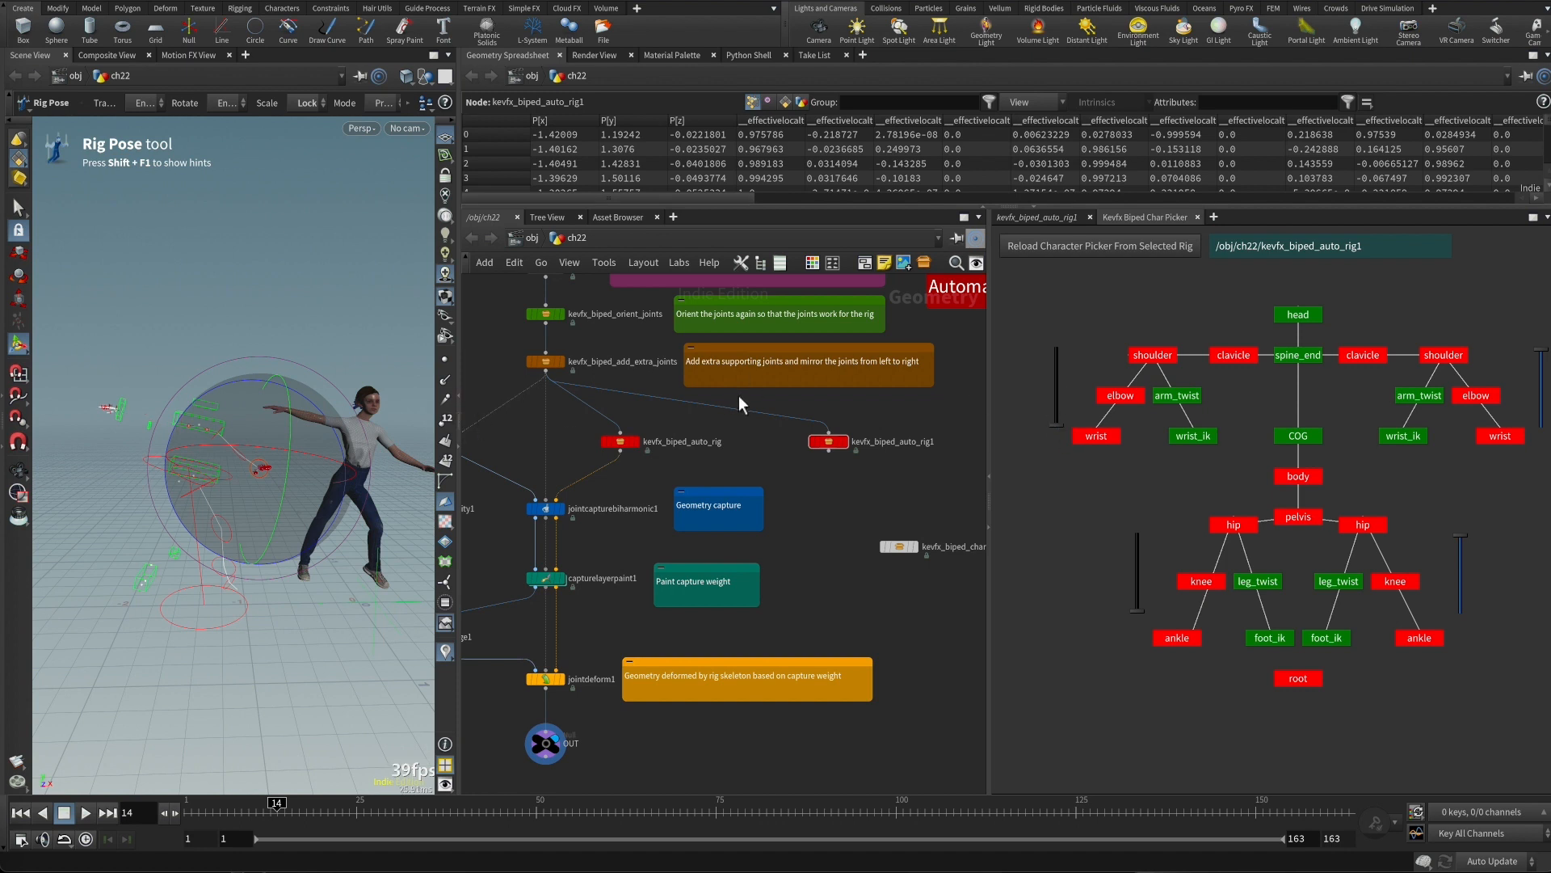
click(1050, 215)
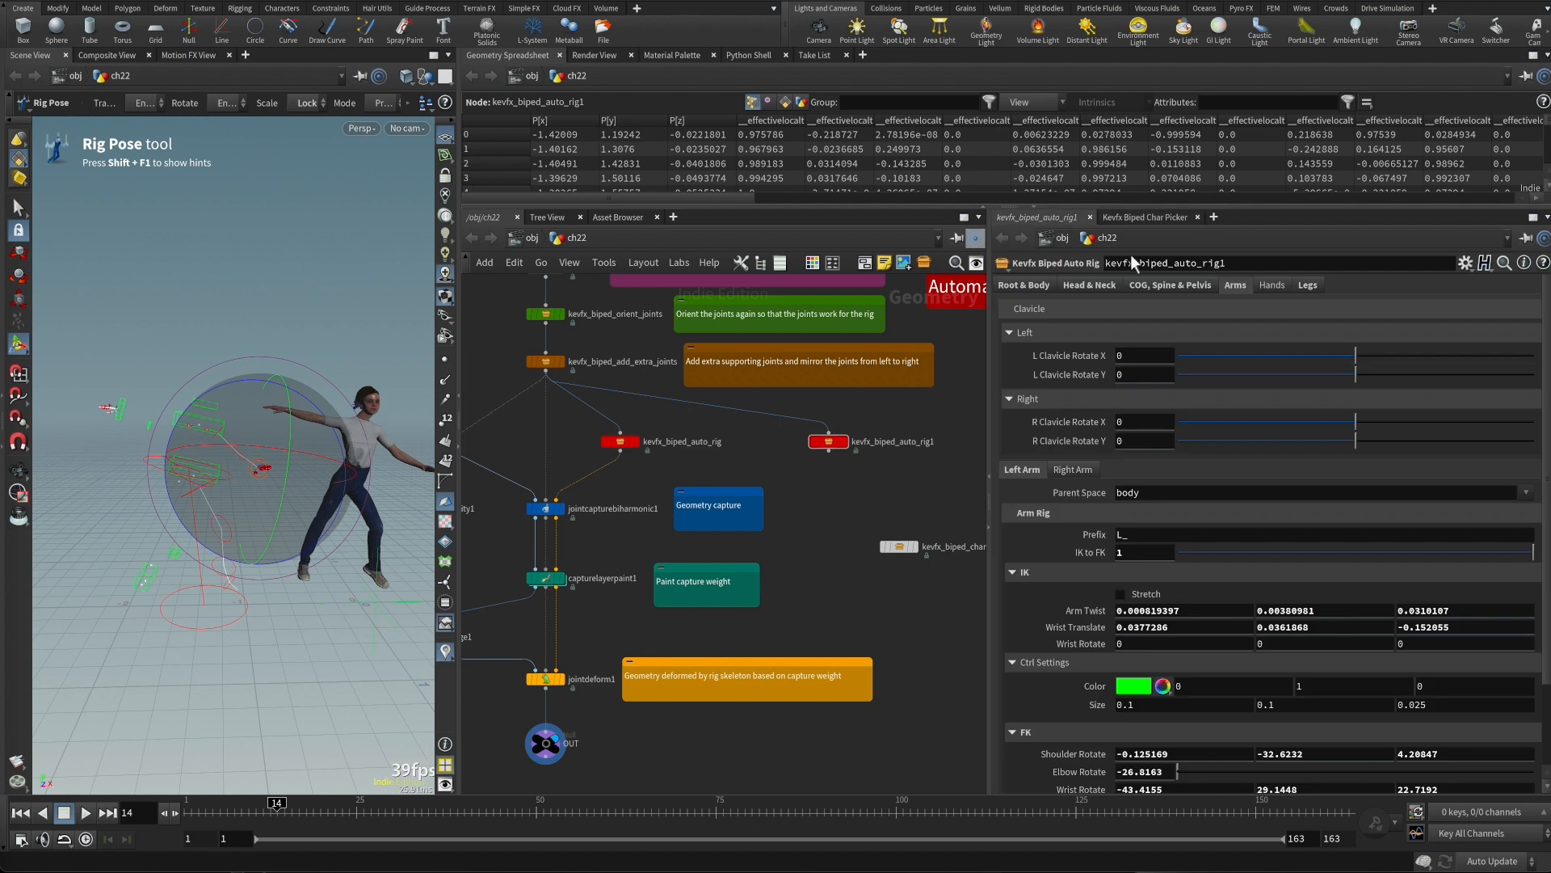
click(1156, 218)
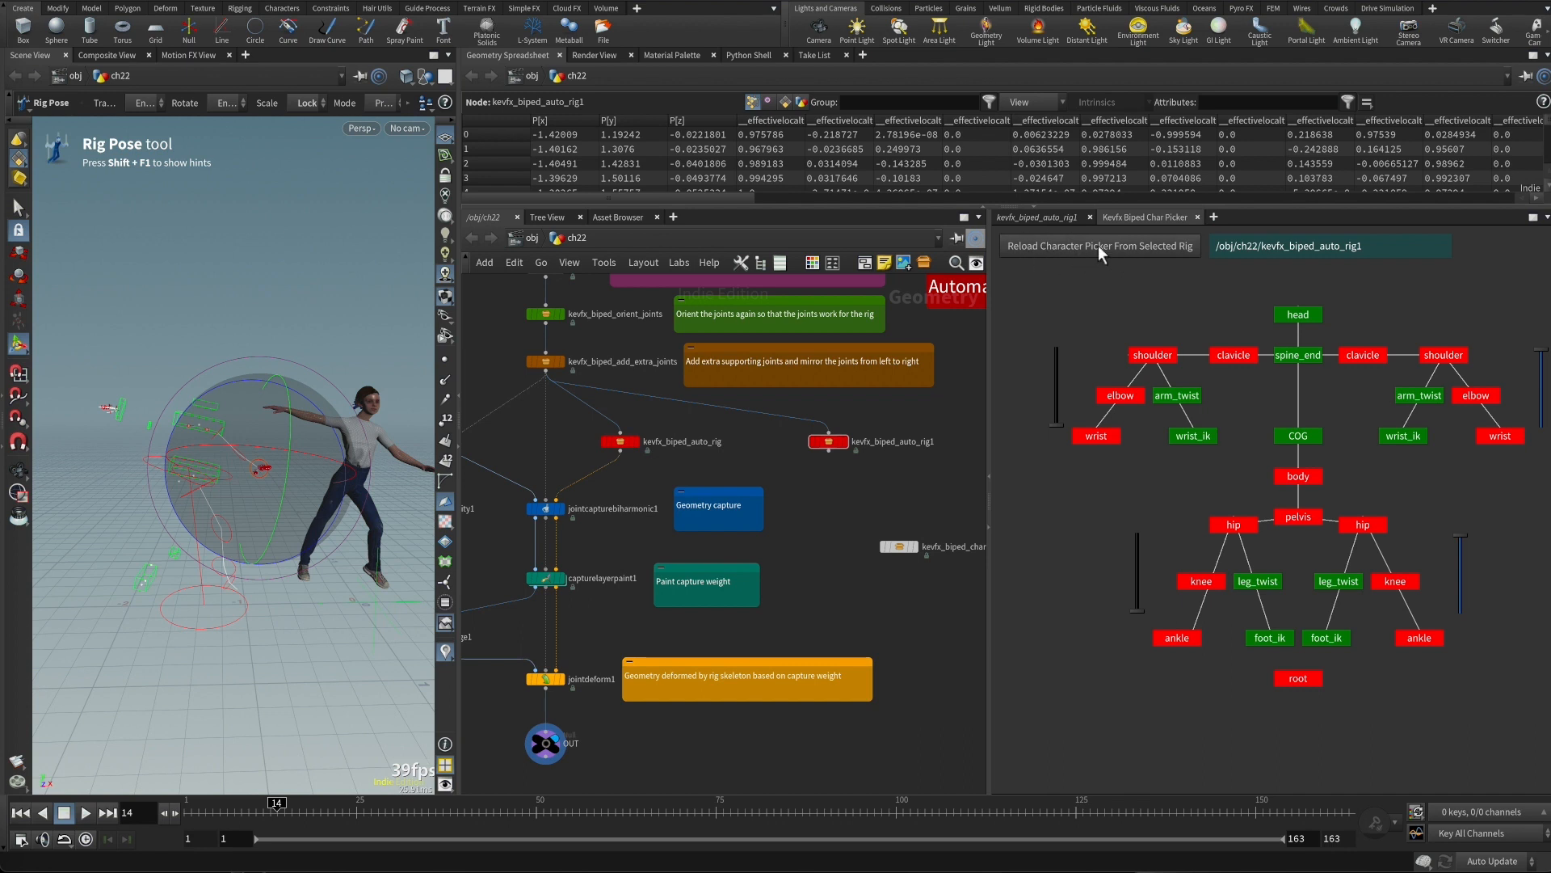
Try IK to FK values of 0.274 and 0.437 for the left arm of kevfx_biped_auto_rig1, checking them against the character picker
click(1064, 217)
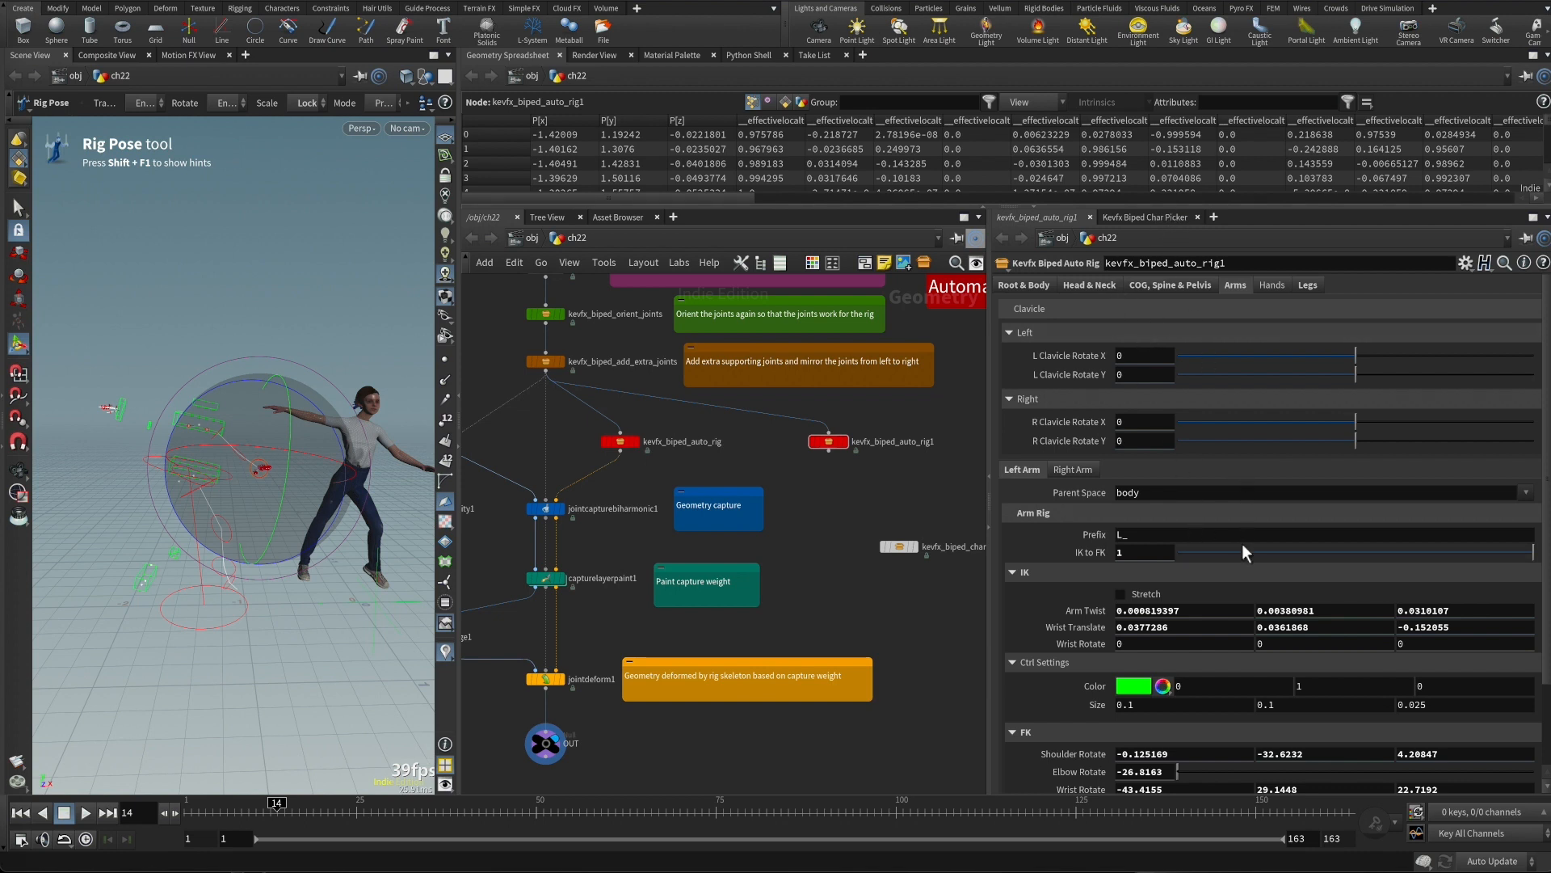
drag(1243, 545, 1276, 552)
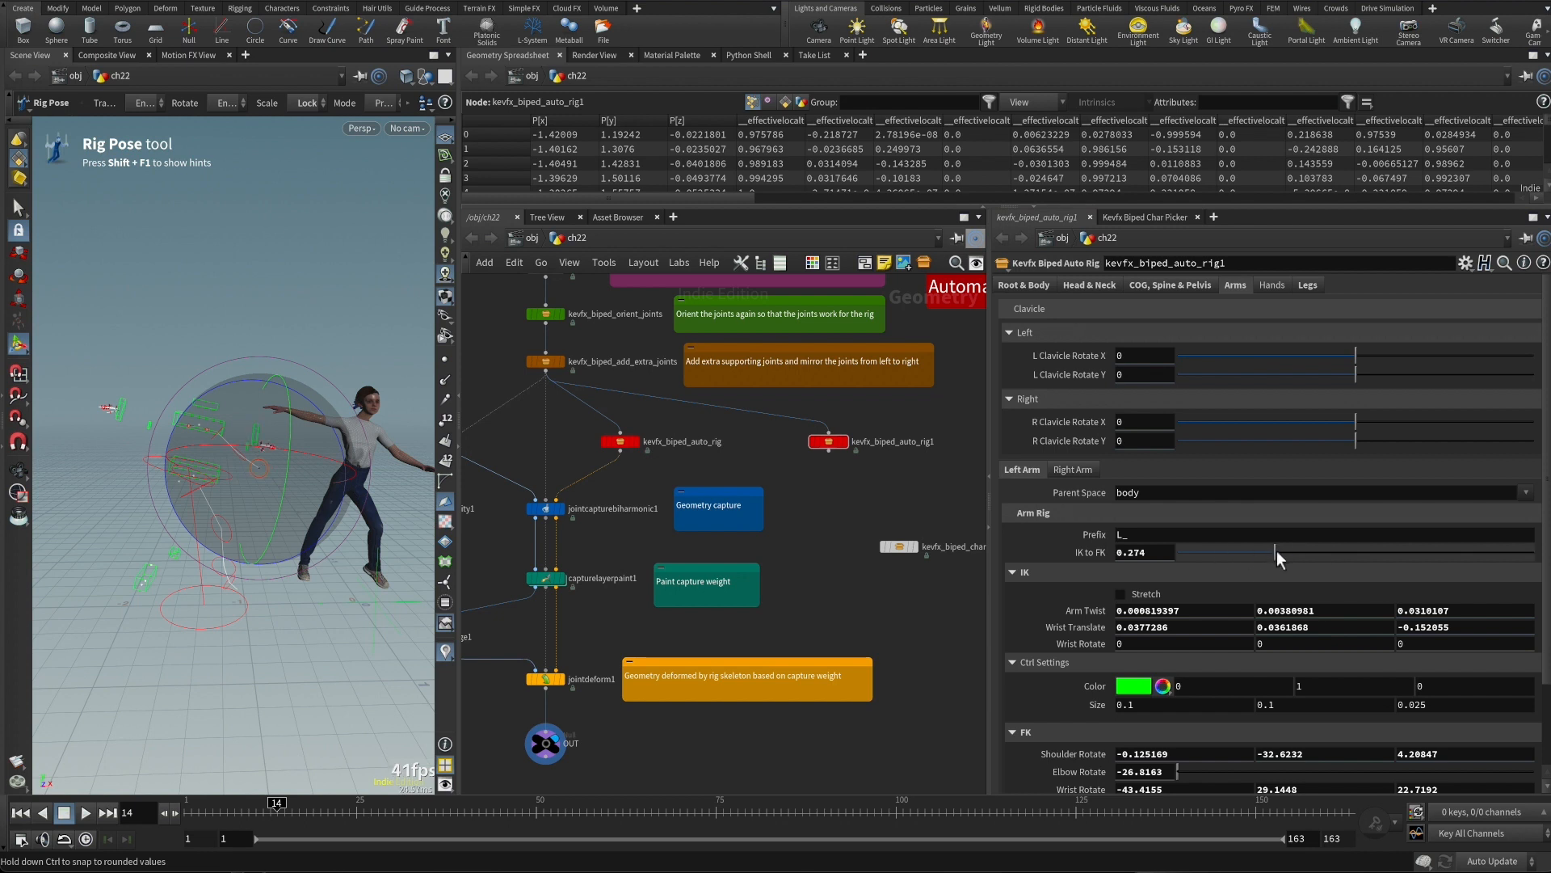
click(1150, 216)
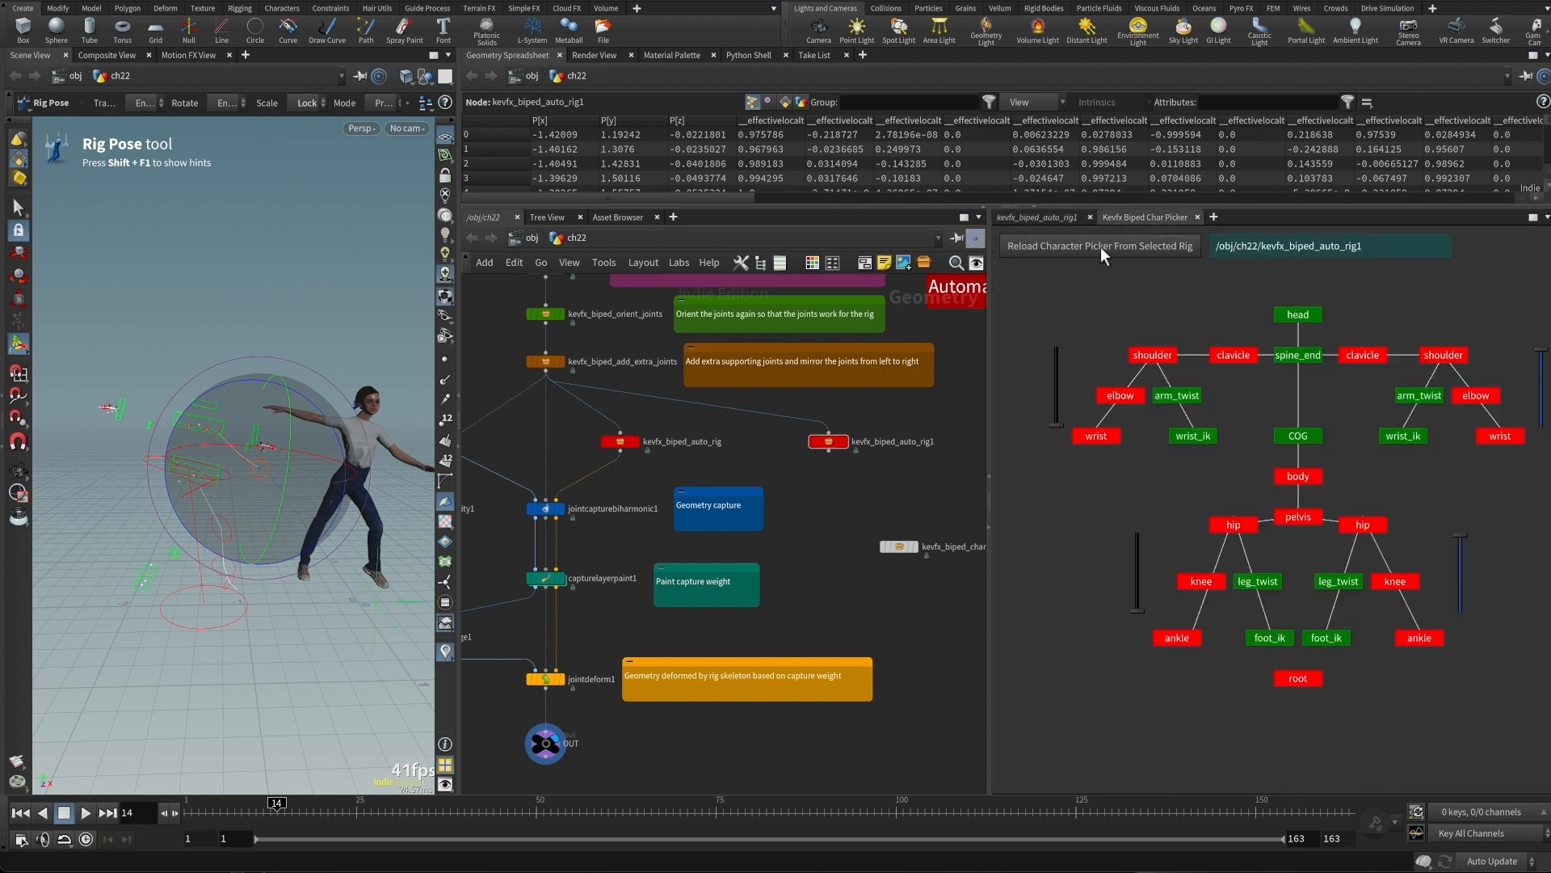
click(1058, 215)
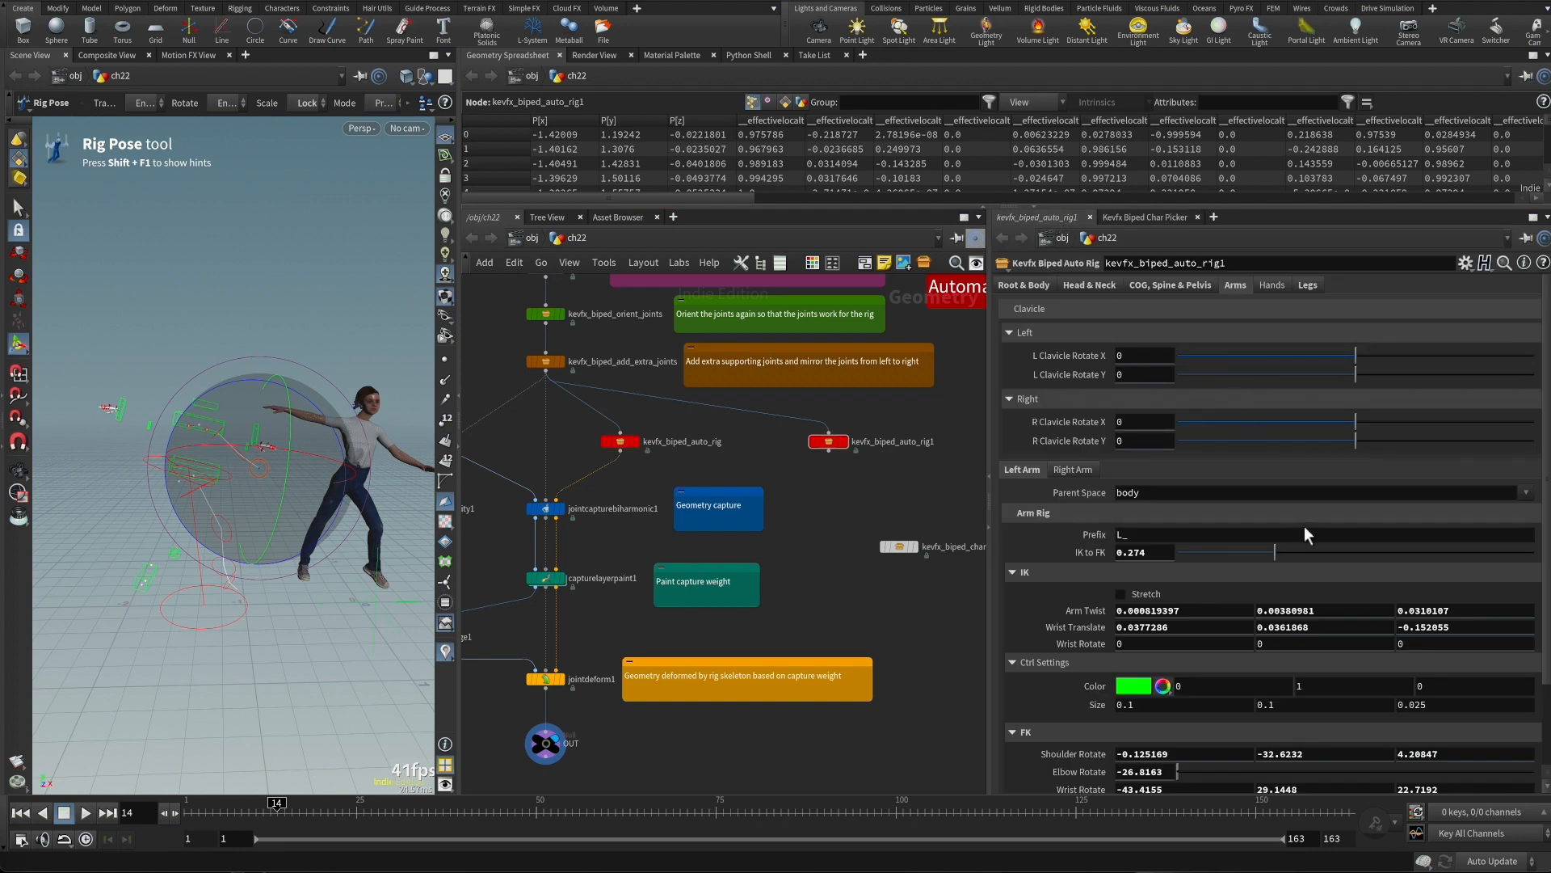
drag(1282, 556, 1334, 555)
click(1146, 218)
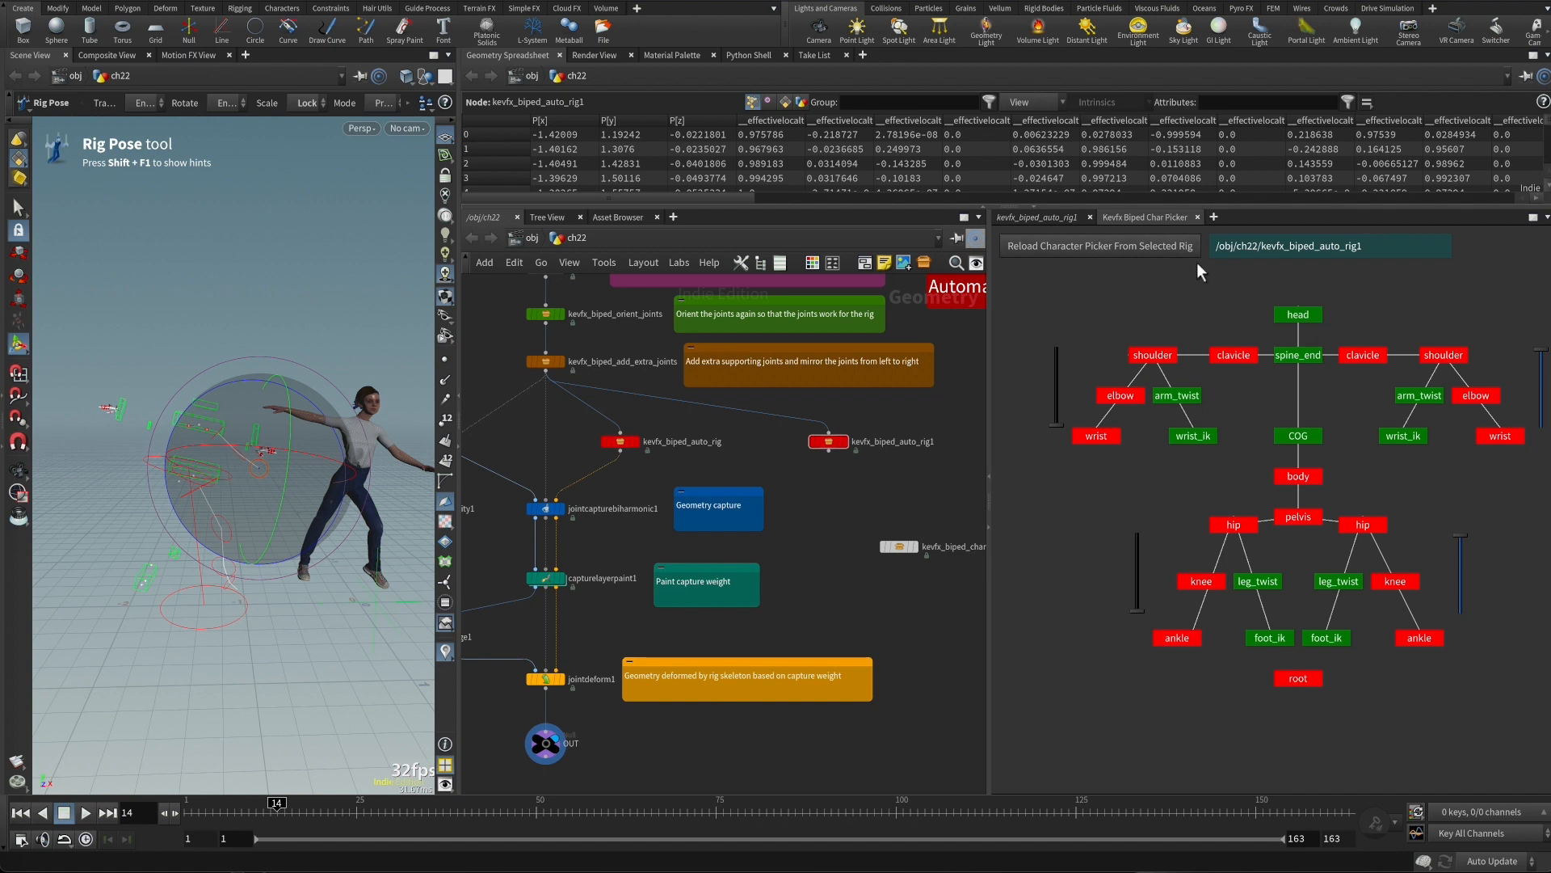
click(1055, 218)
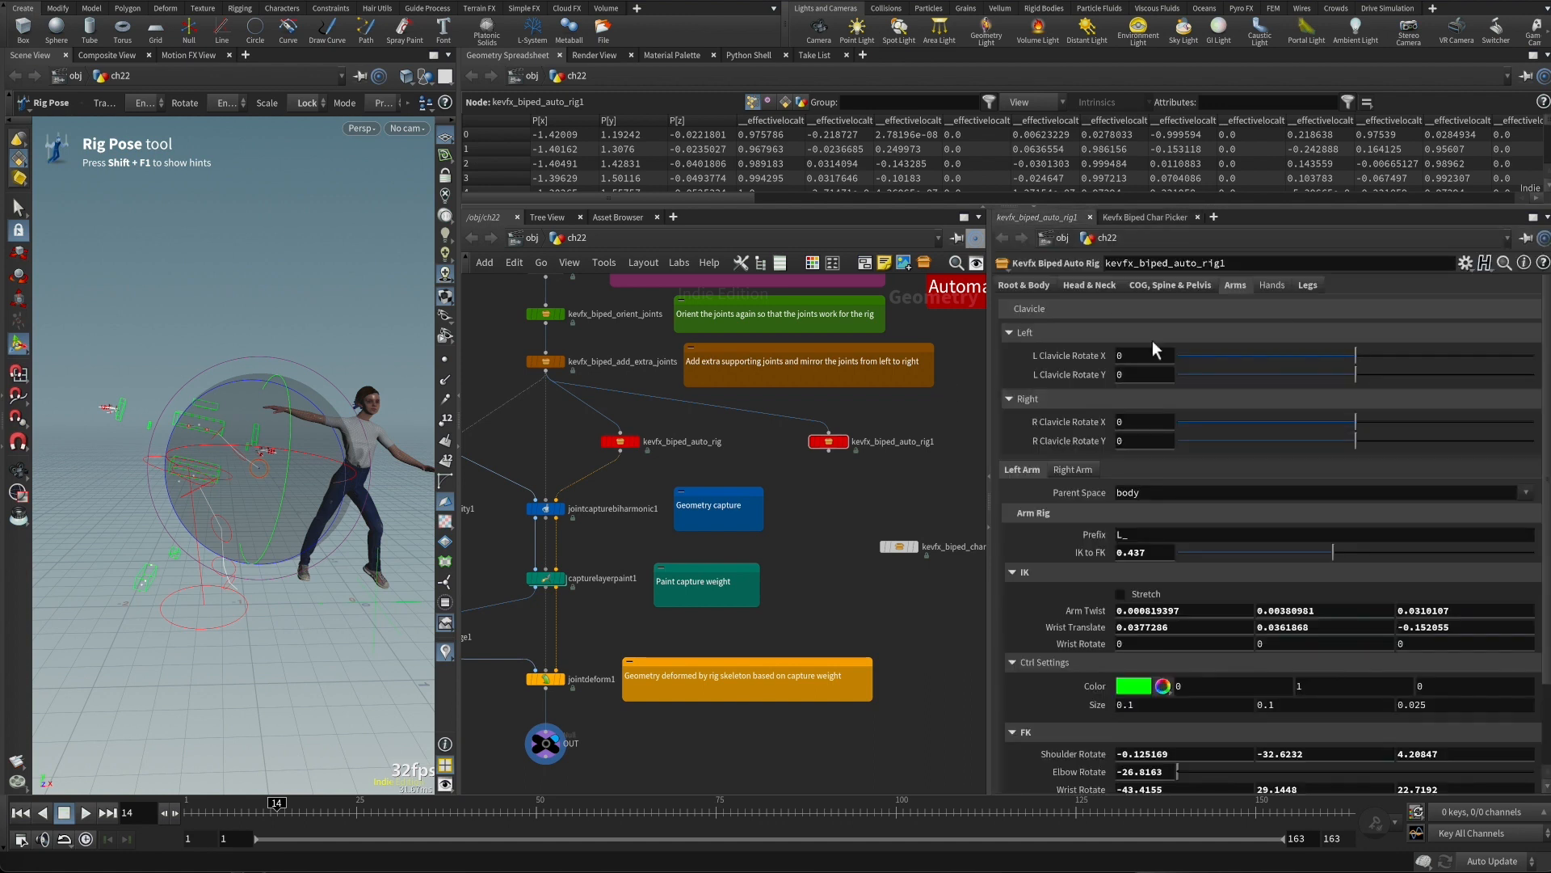
click(1151, 218)
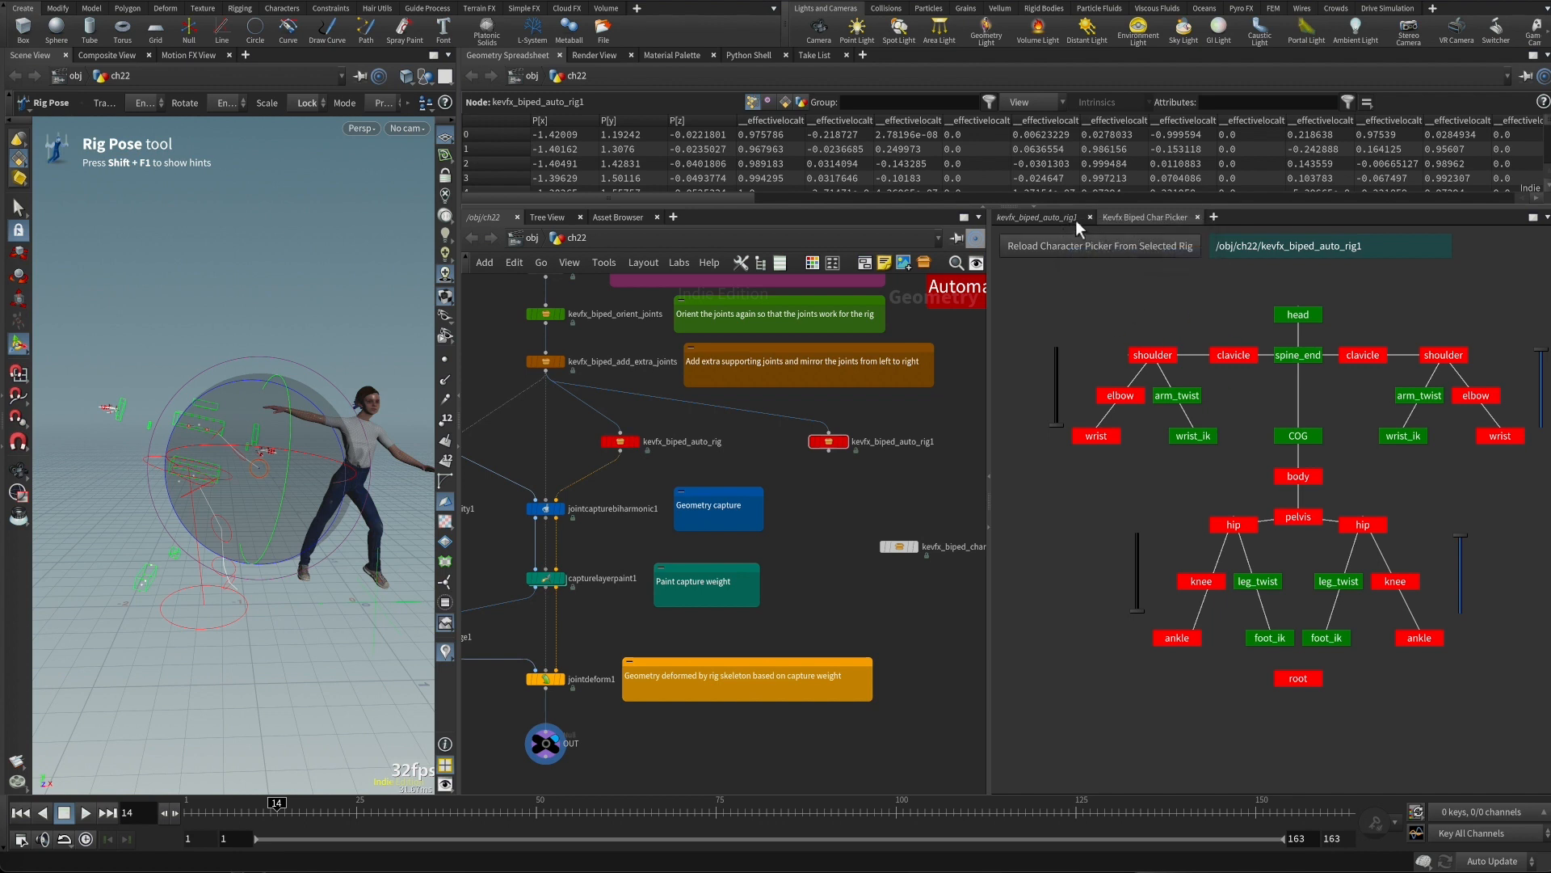
Set the left arm's IK to FK to 0.501 in the kevfx_biped_auto_rig1 parameters and reload the character picker from that rig
click(1050, 216)
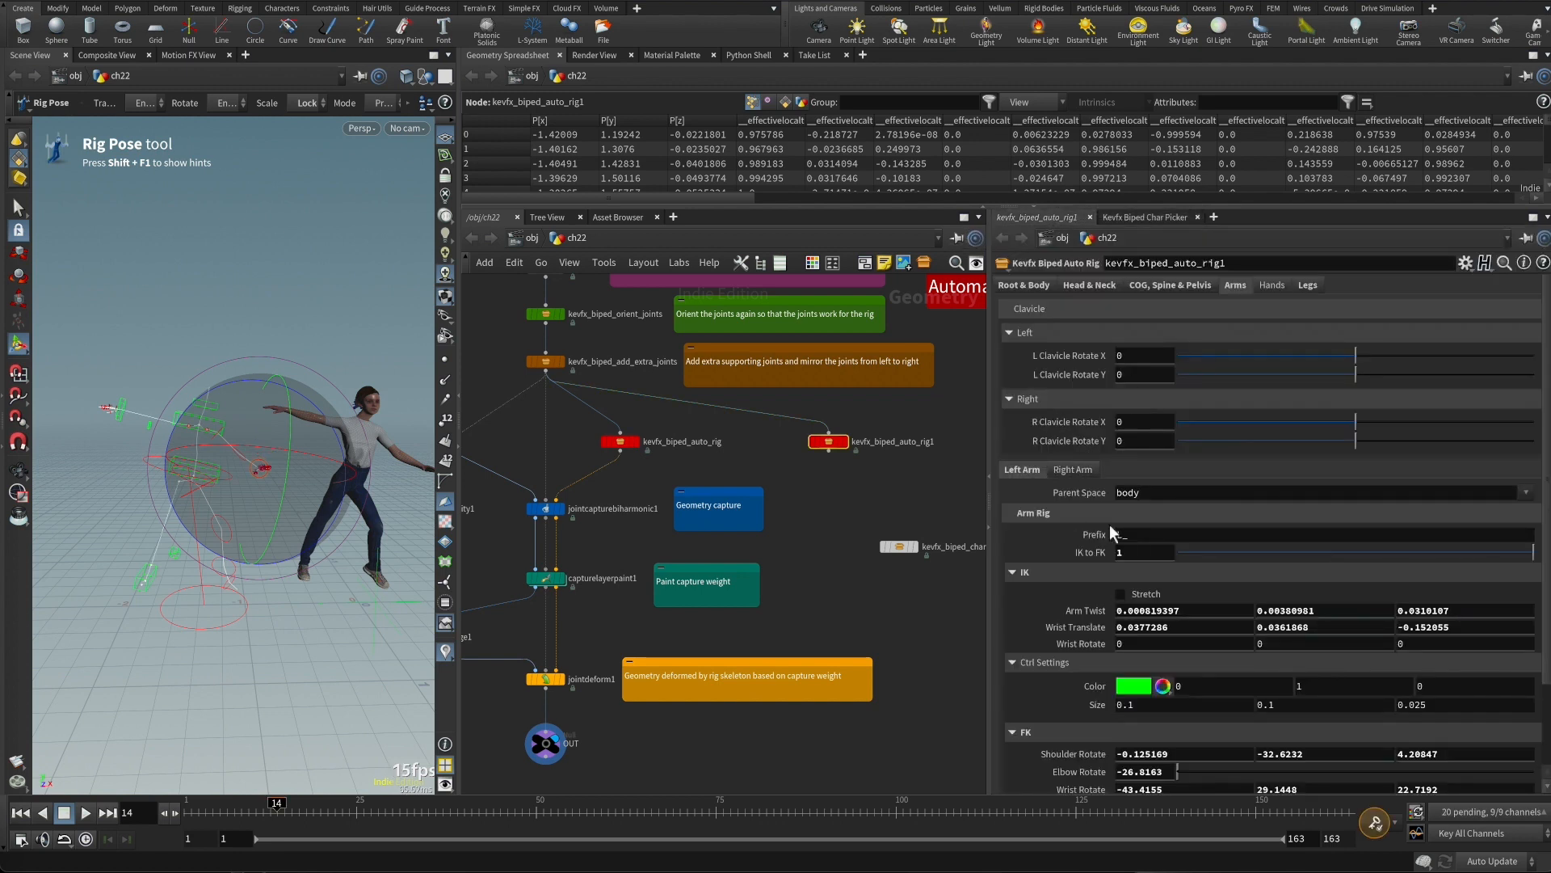
drag(1403, 556, 1358, 554)
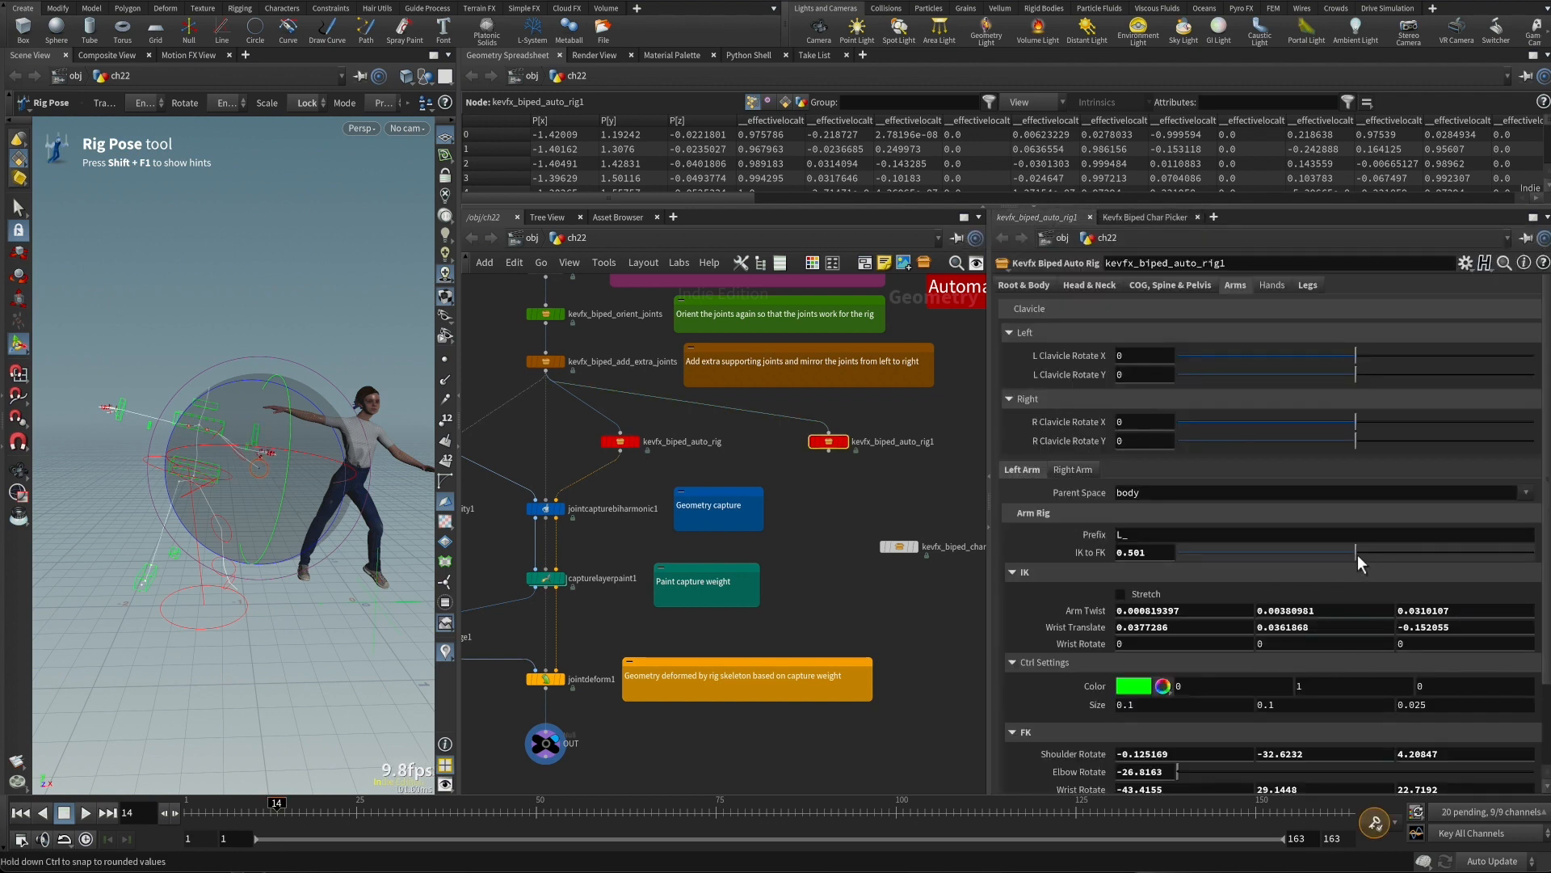
click(1176, 218)
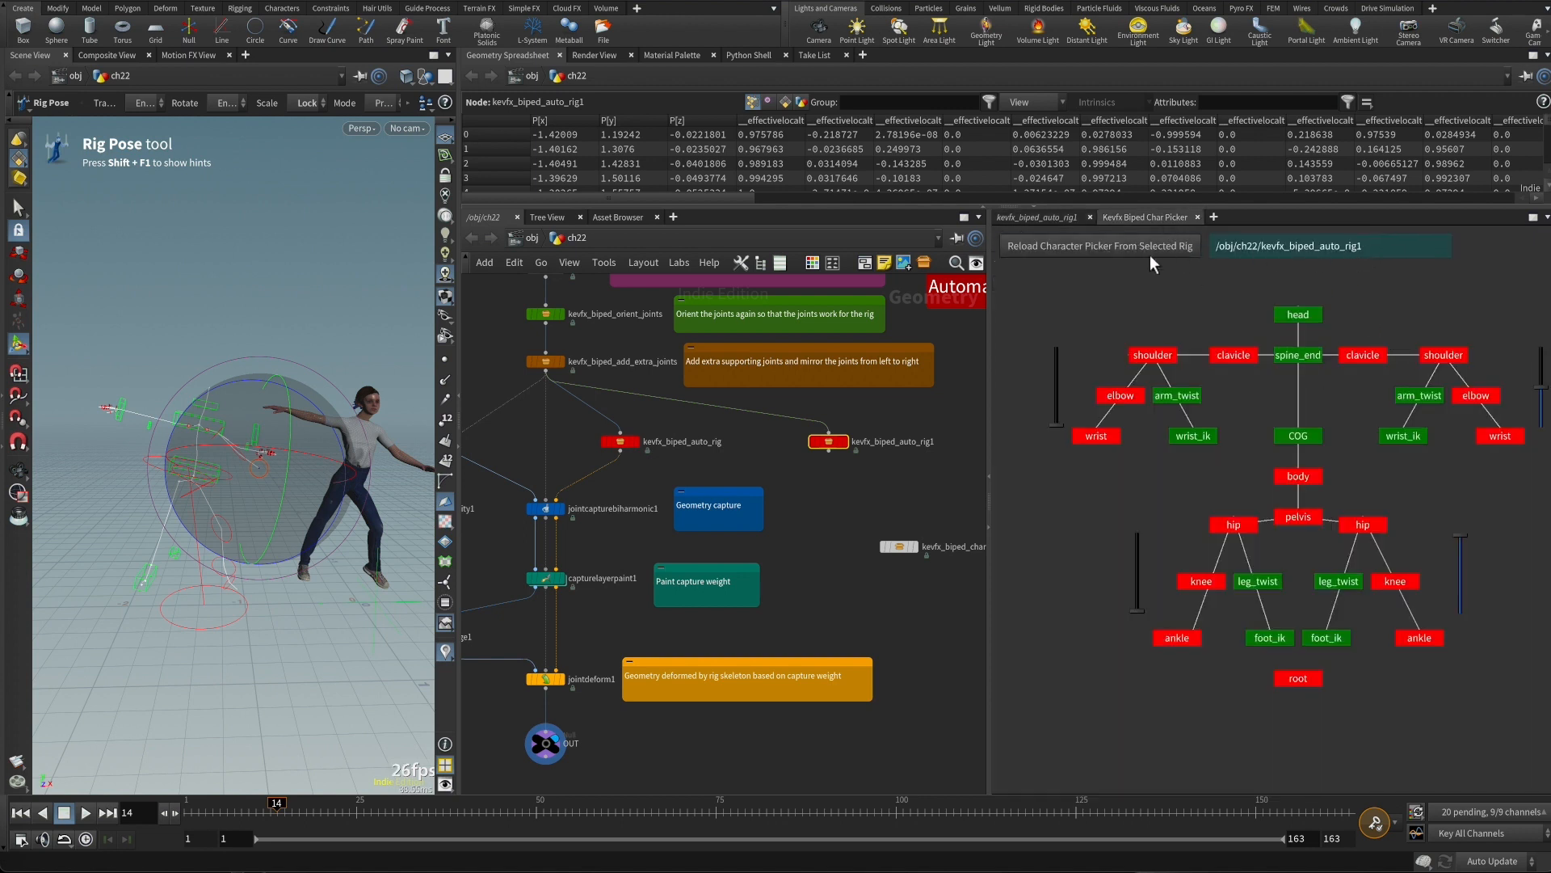
Set the right arm's IK to FK to 0.521 in the kevfx_biped_auto_rig1 parameters and reload the character picker from that rig
click(1034, 218)
click(1082, 471)
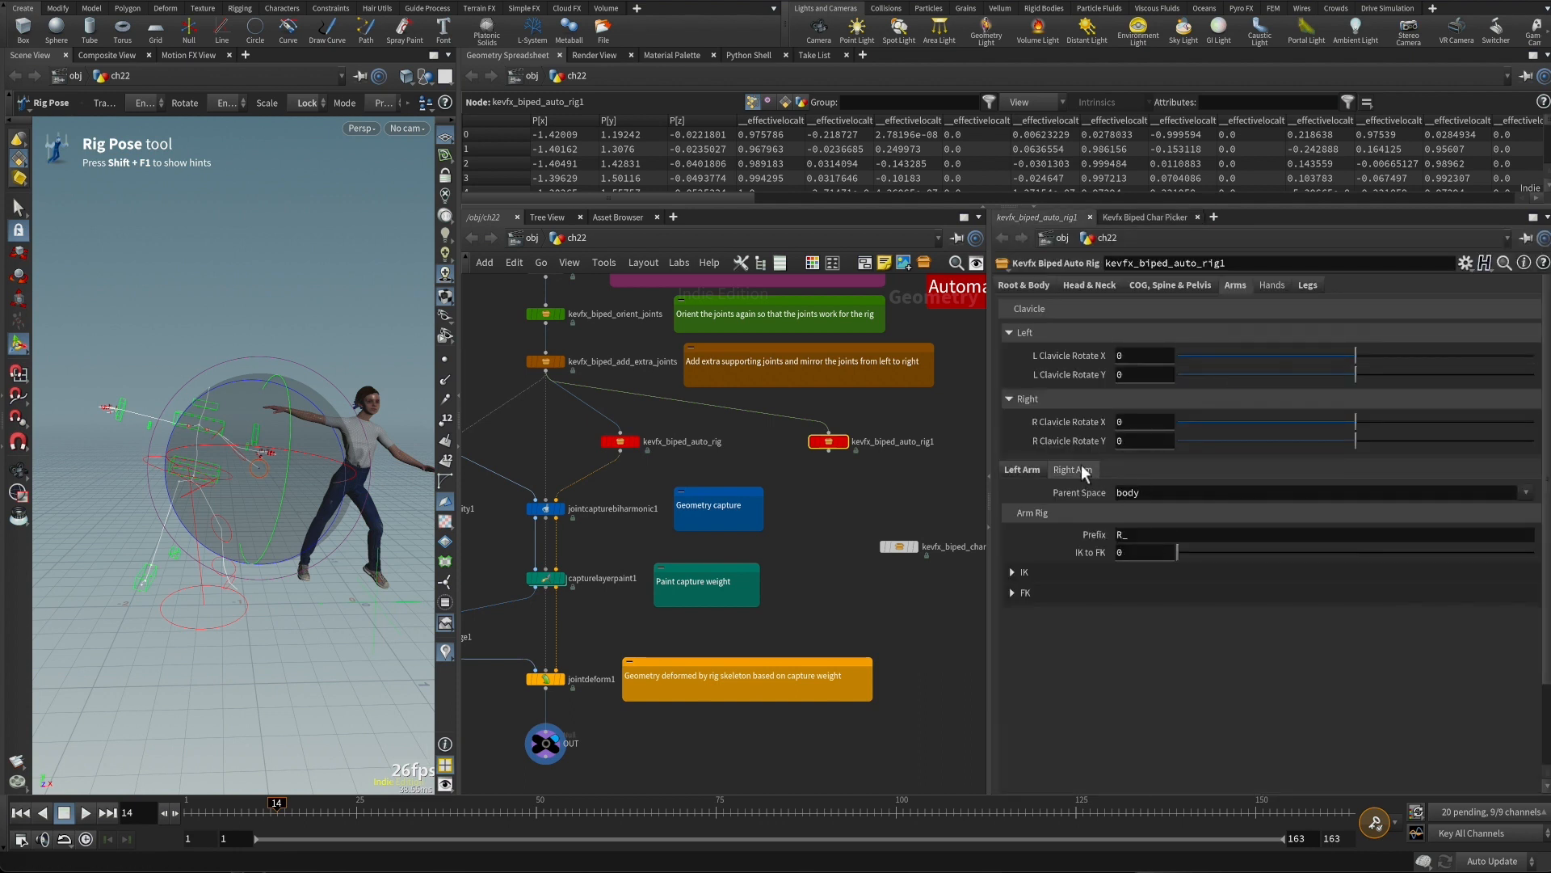
drag(1179, 553, 1364, 556)
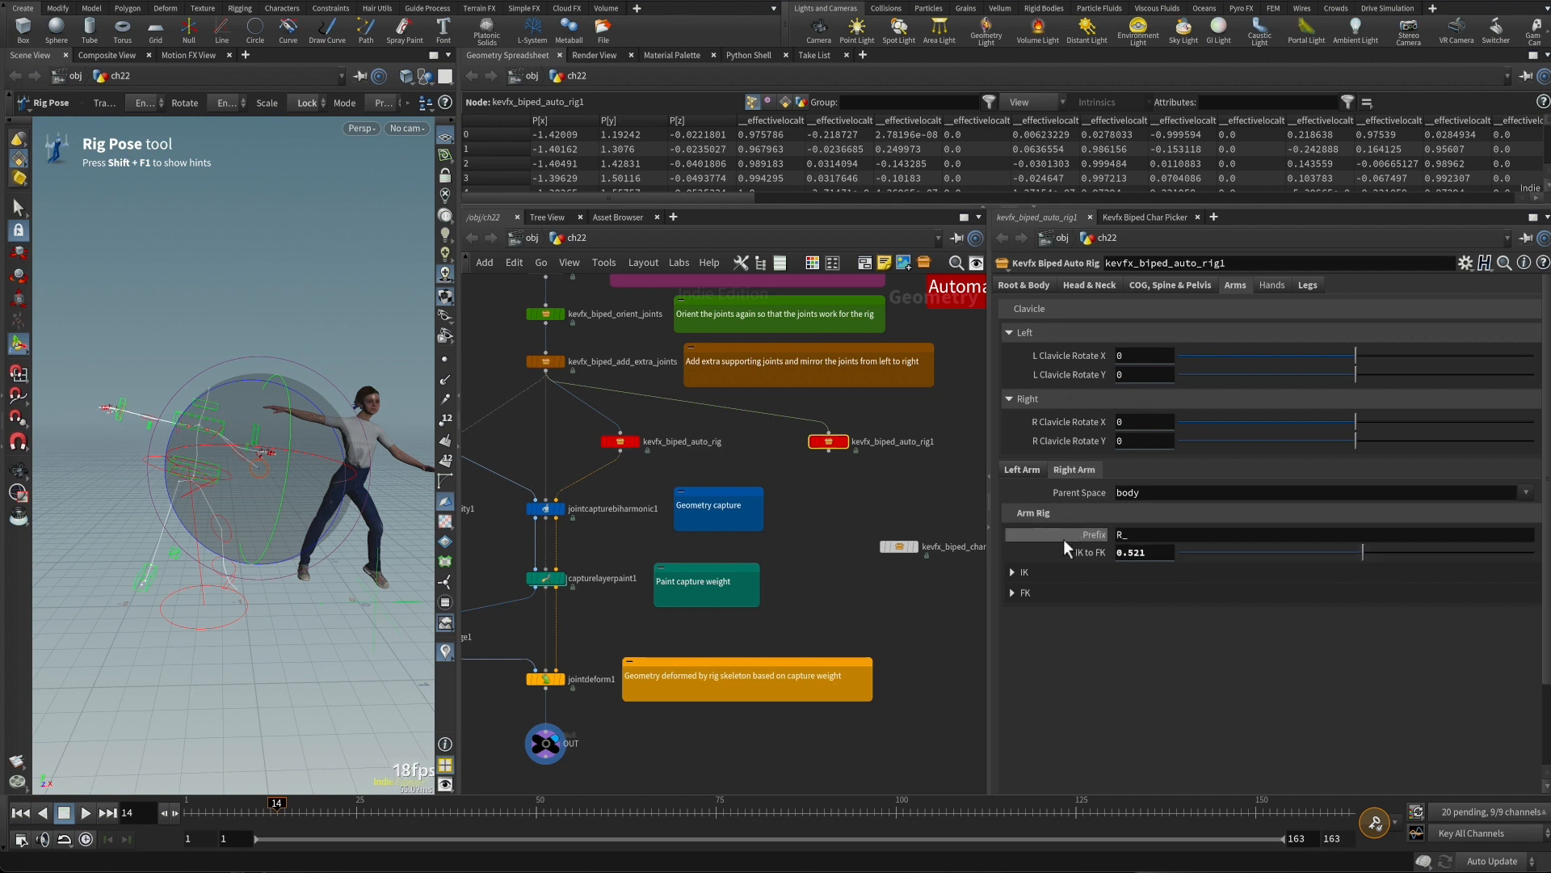
click(1154, 217)
click(1122, 247)
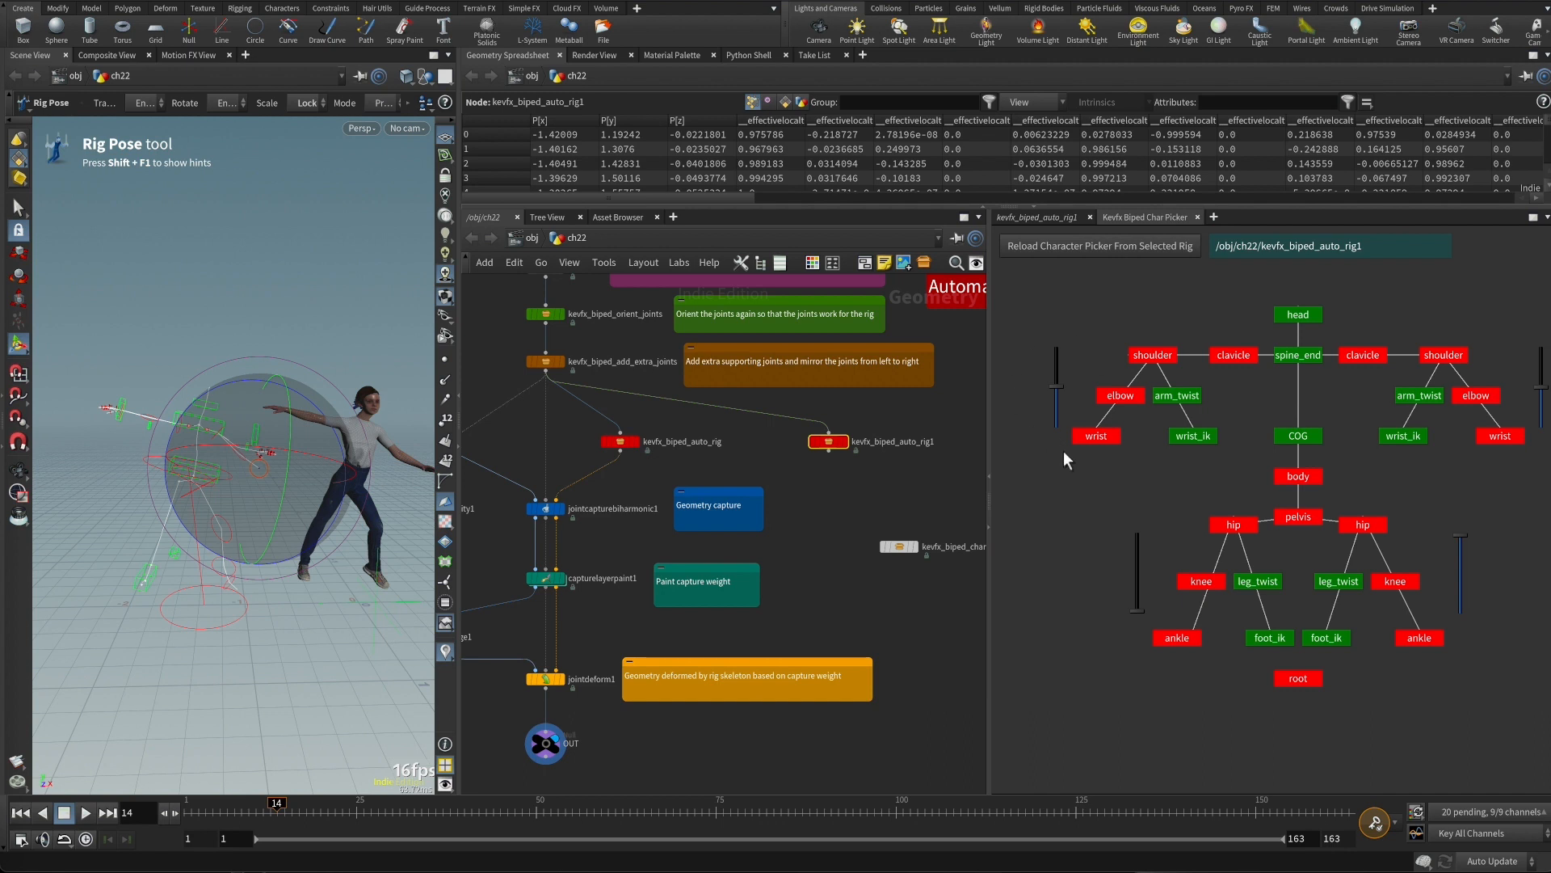
Set the right arm's IK to FK to 0.333333 with the picker slider and check it in the kevfx_biped_auto_rig1 parameters
mouse_move(1060, 388)
mouse_down()
mouse_move(1061, 356)
mouse_move(1059, 400)
mouse_up()
click(1066, 220)
click(1133, 217)
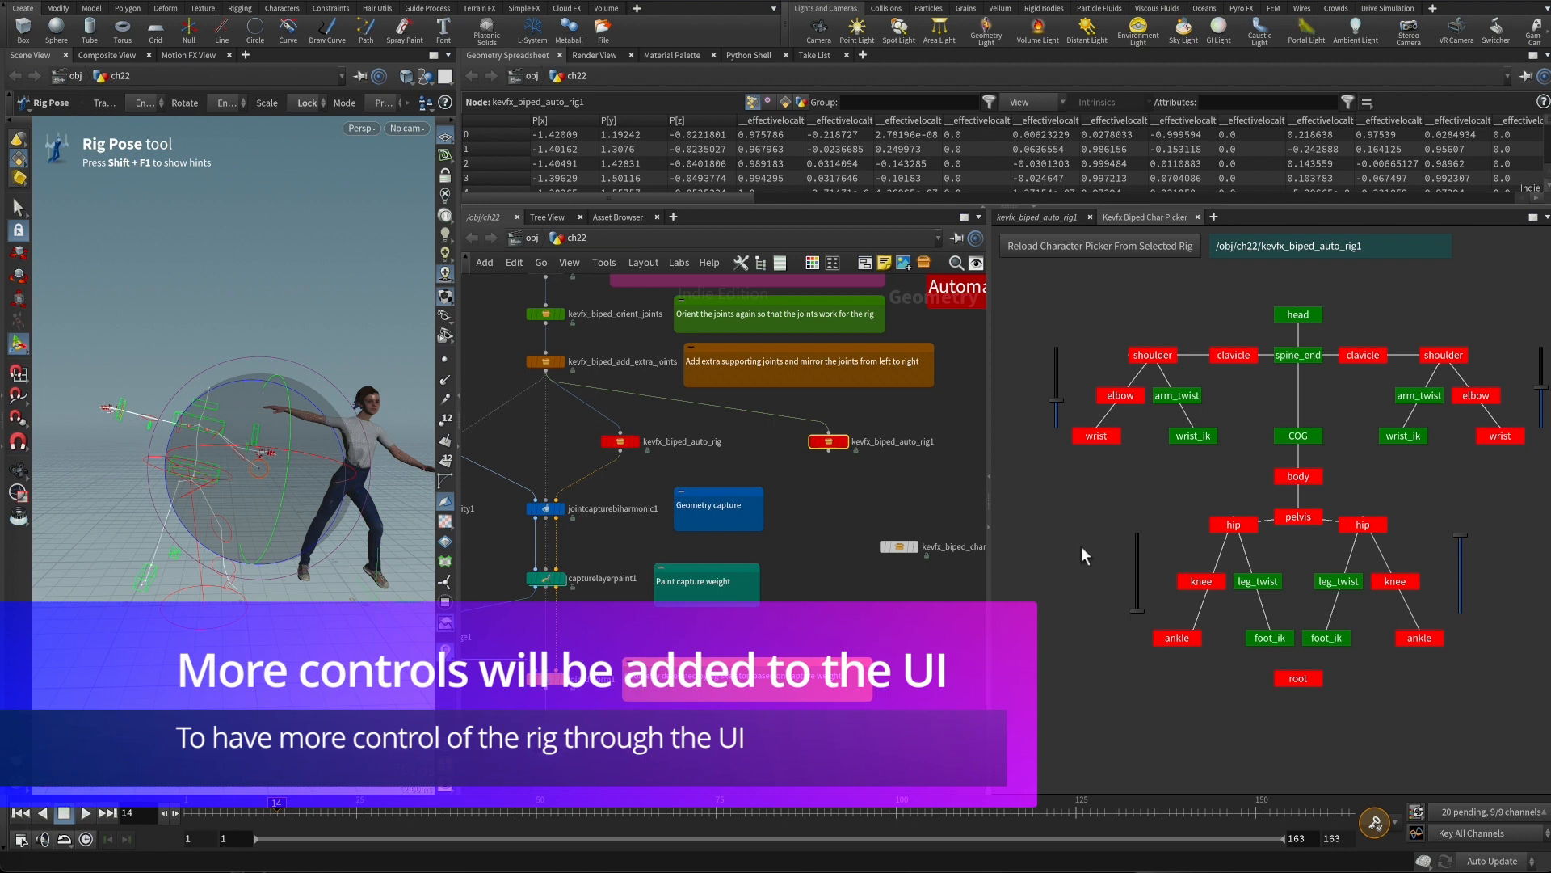
click(1022, 218)
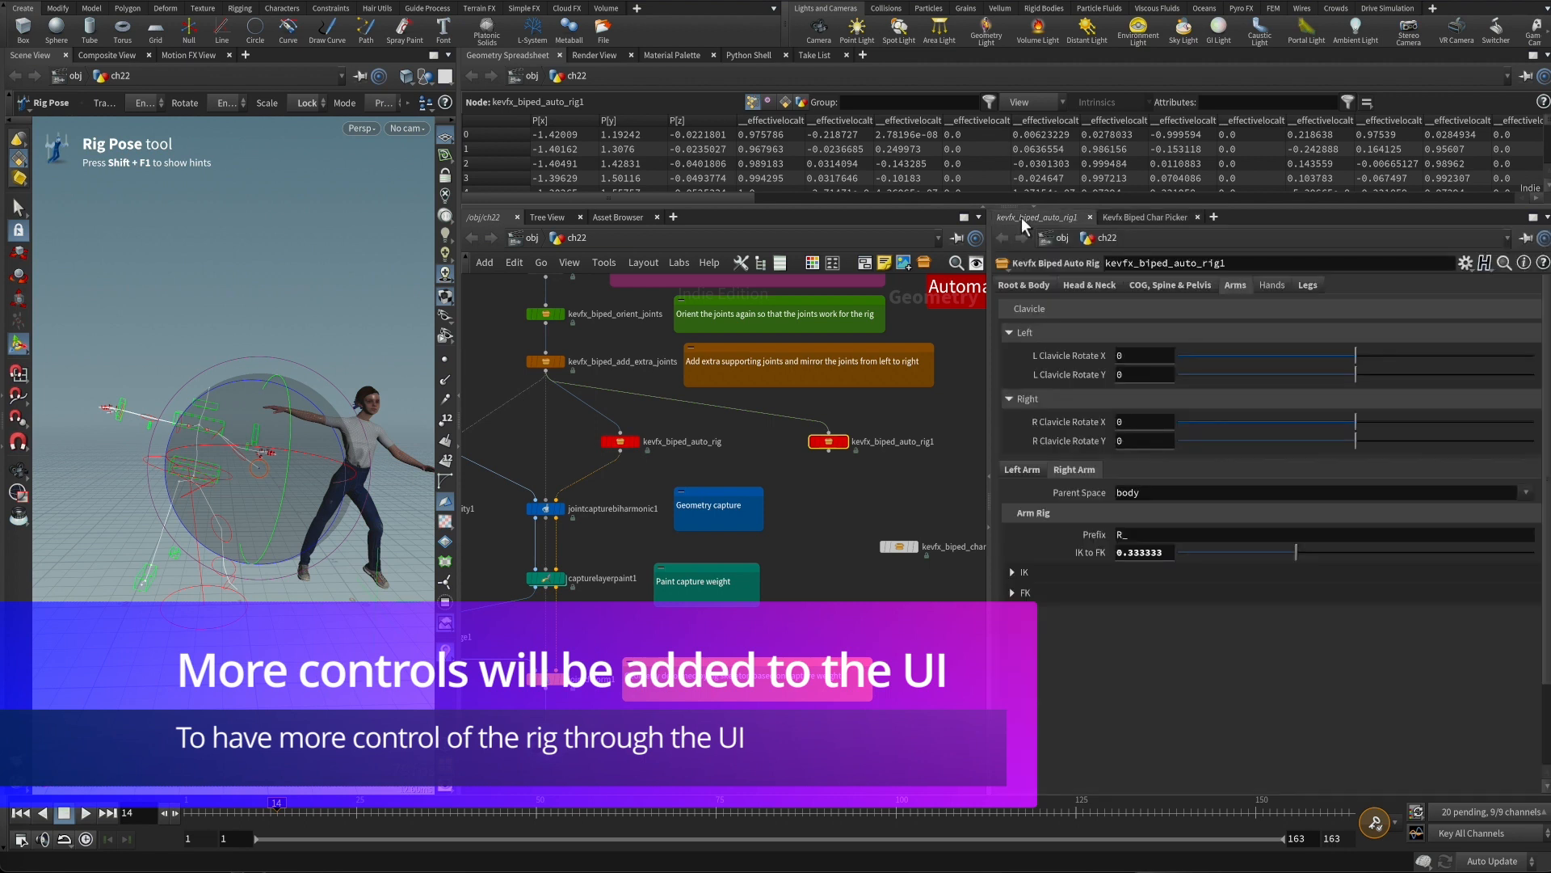
Review the leg parameters of kevfx_biped_auto_rig1, and select the kevfx_biped_auto_rig node with the character's right foot framed up close
click(1307, 285)
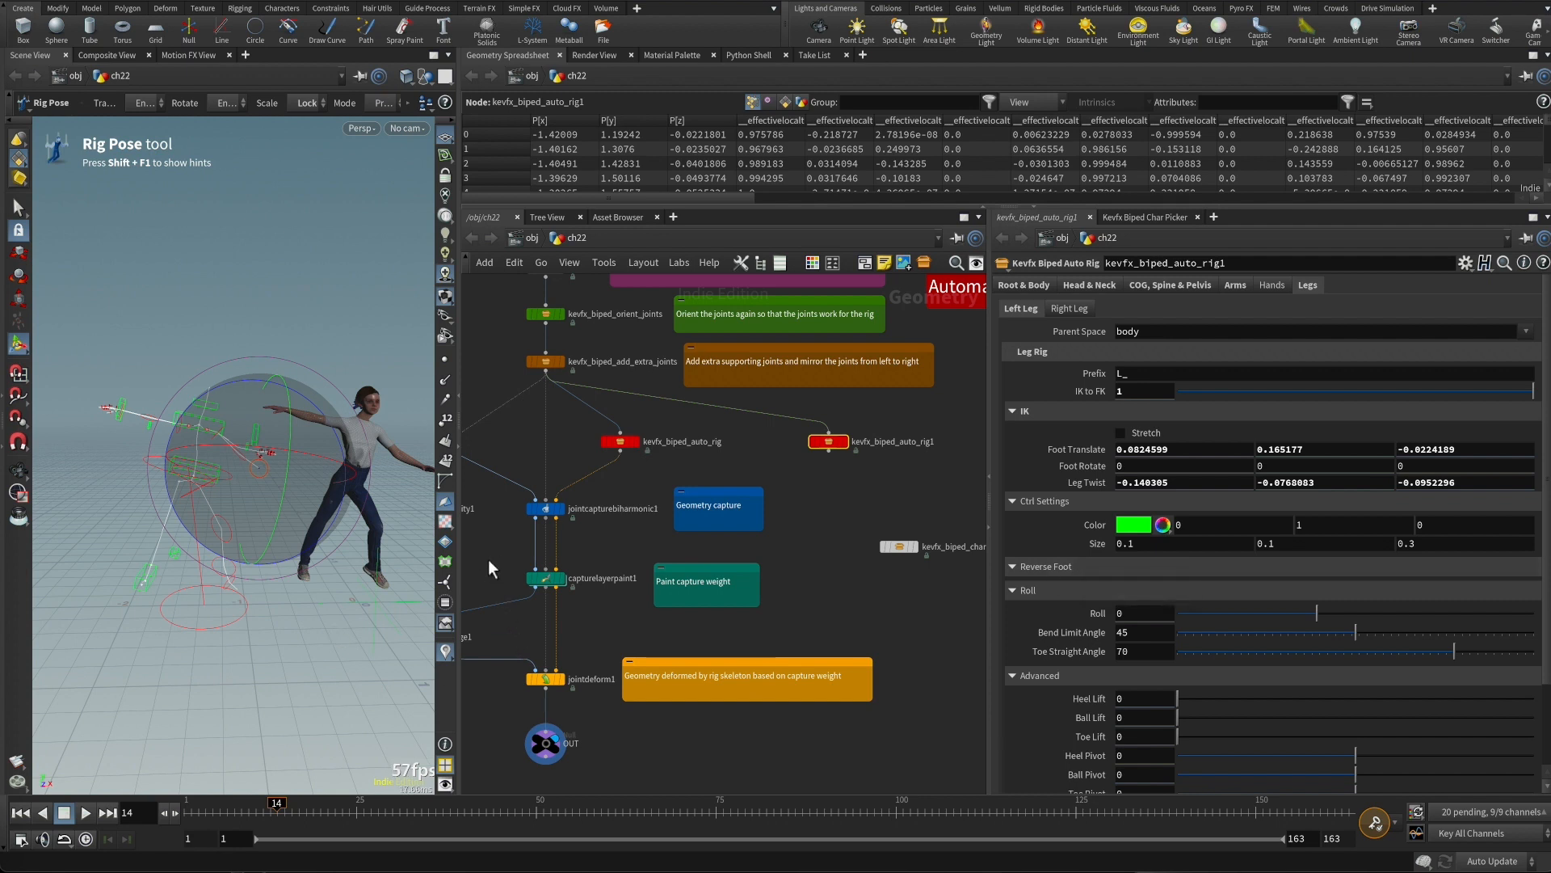
drag(679, 411, 598, 459)
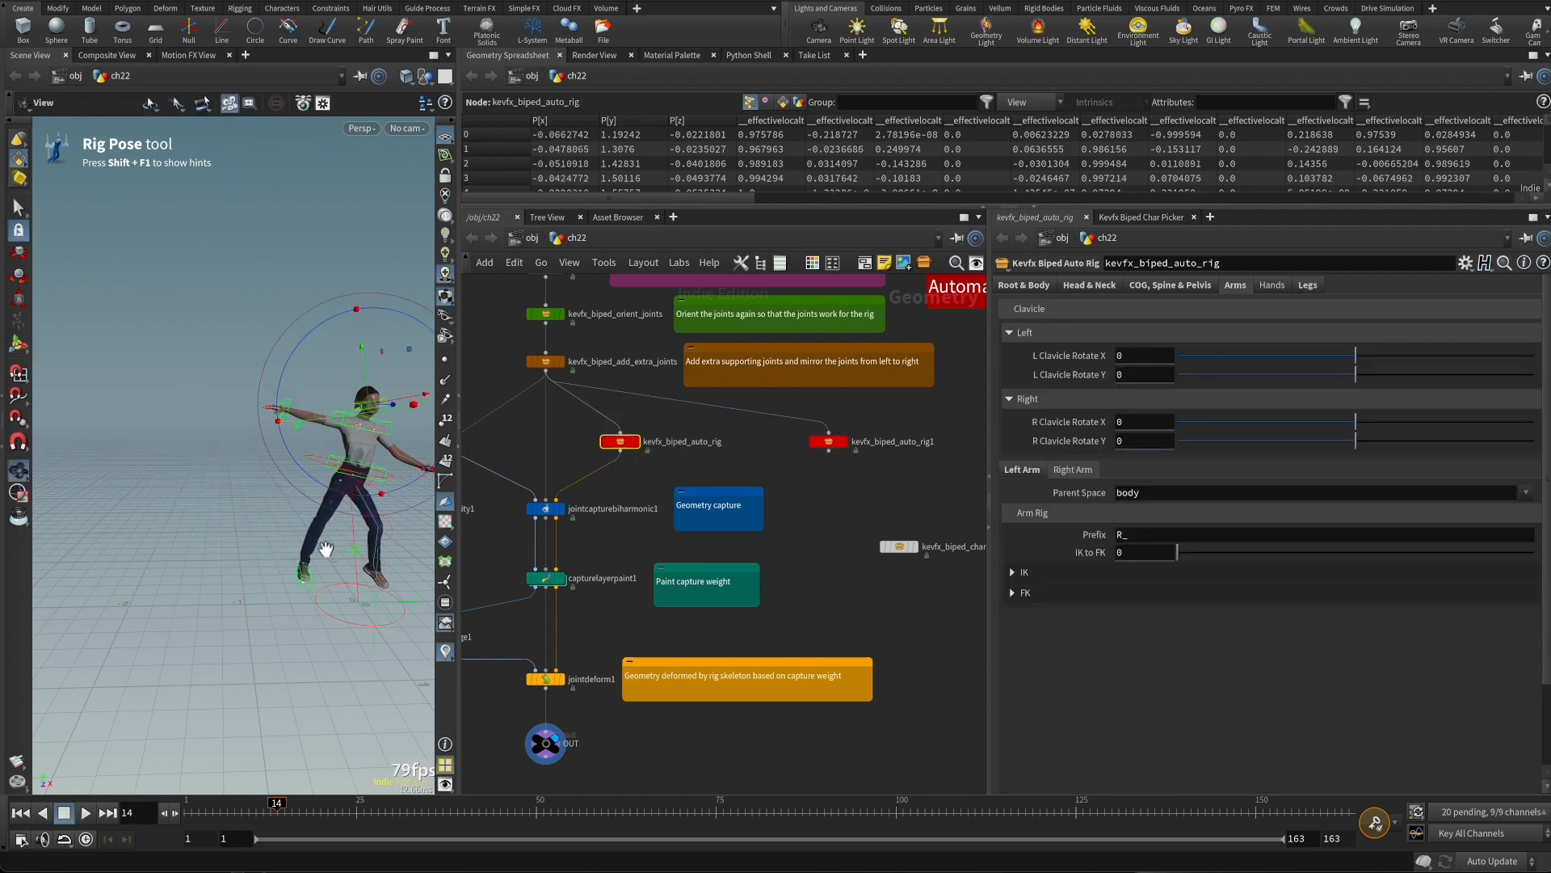
alt+middle_drag(325, 550, 224, 511)
alt+right_drag(224, 512, 399, 548)
alt+drag(399, 548, 321, 554)
alt+middle_drag(322, 554, 256, 499)
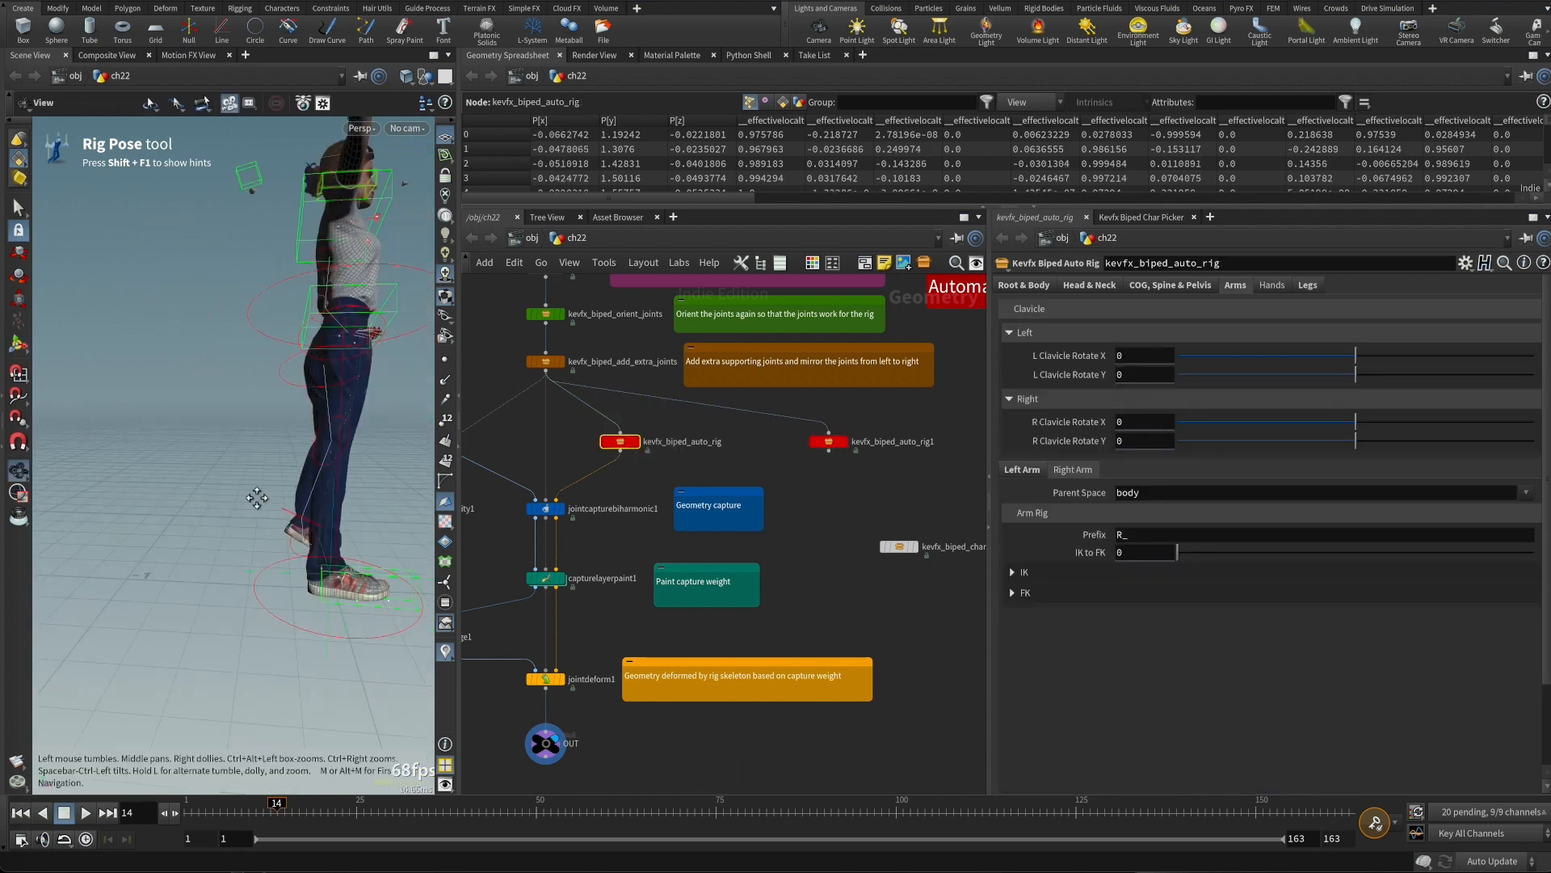
alt+right_drag(256, 498, 350, 519)
alt+drag(350, 519, 258, 587)
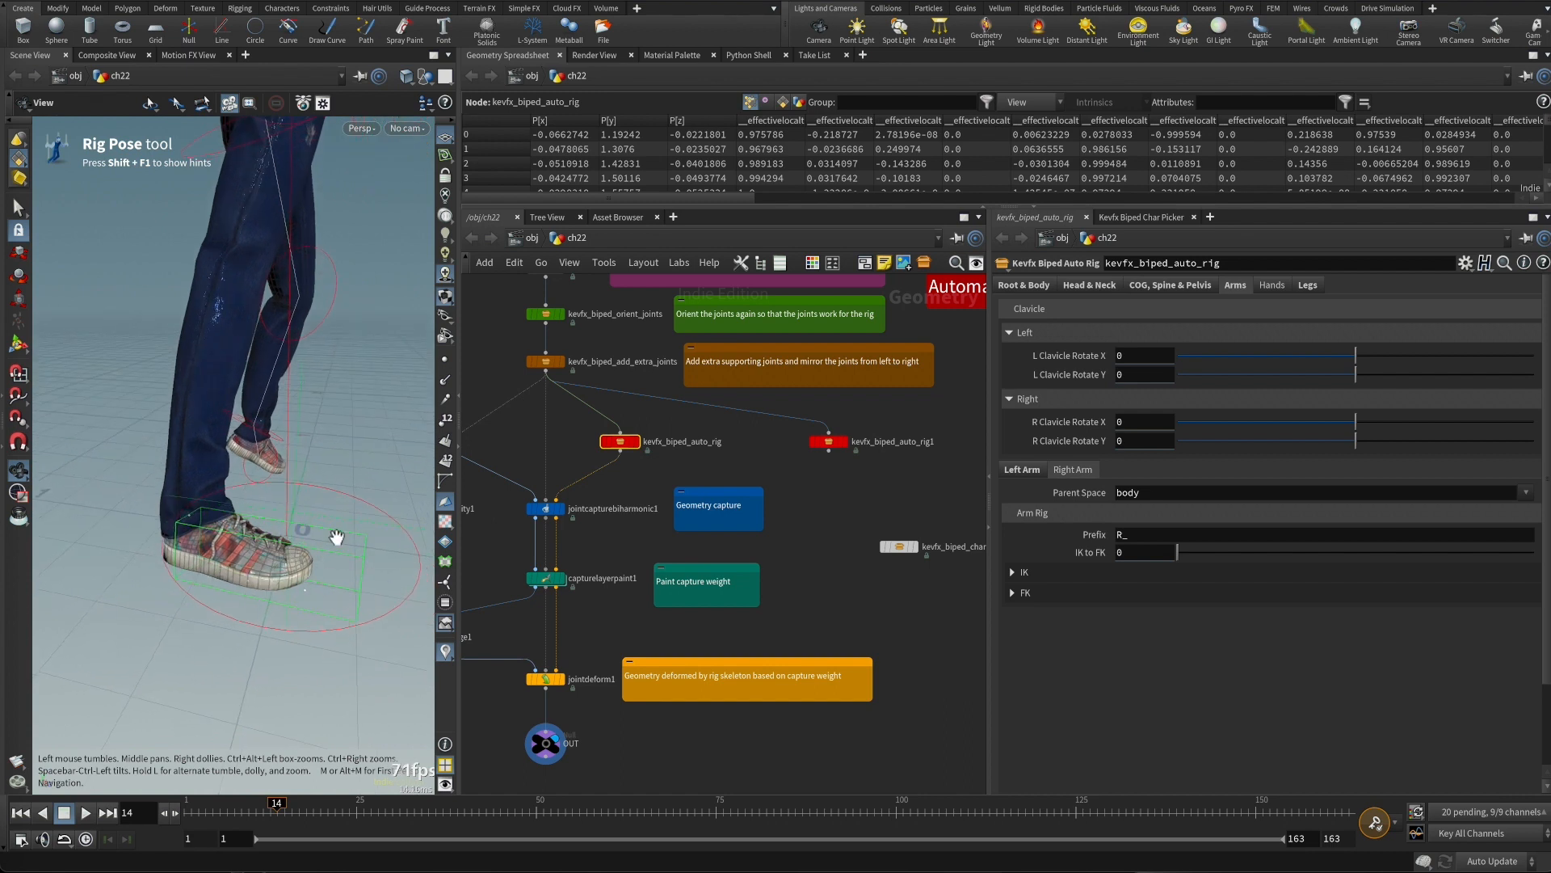
Try a reverse foot Roll of -0.2 on the right leg of kevfx_biped_auto_rig and compare with the controls in the character picker
click(1309, 286)
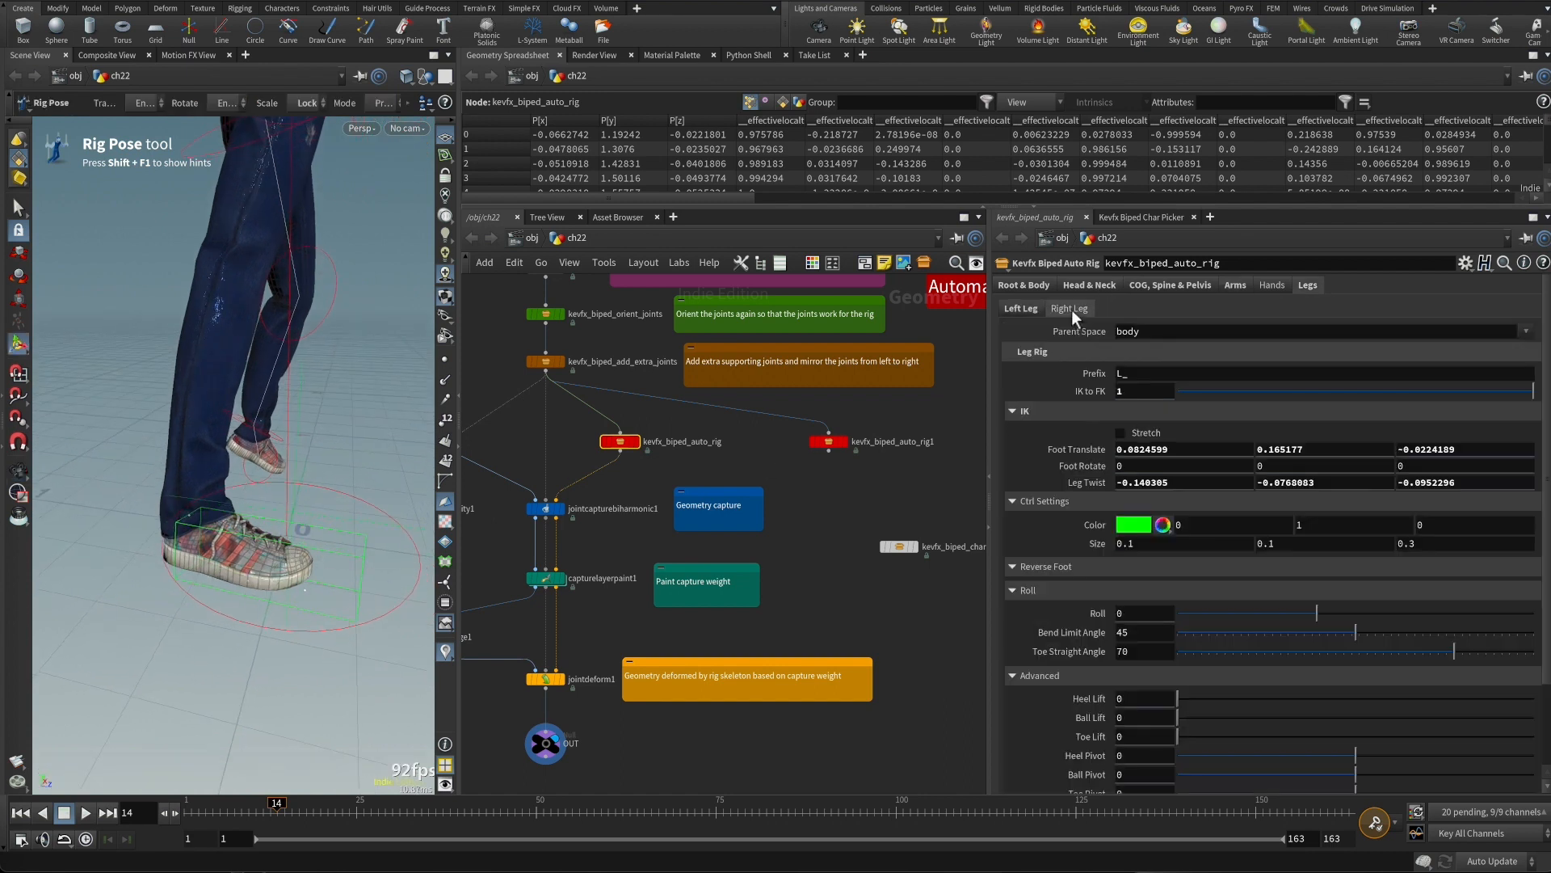
click(1069, 309)
click(1016, 410)
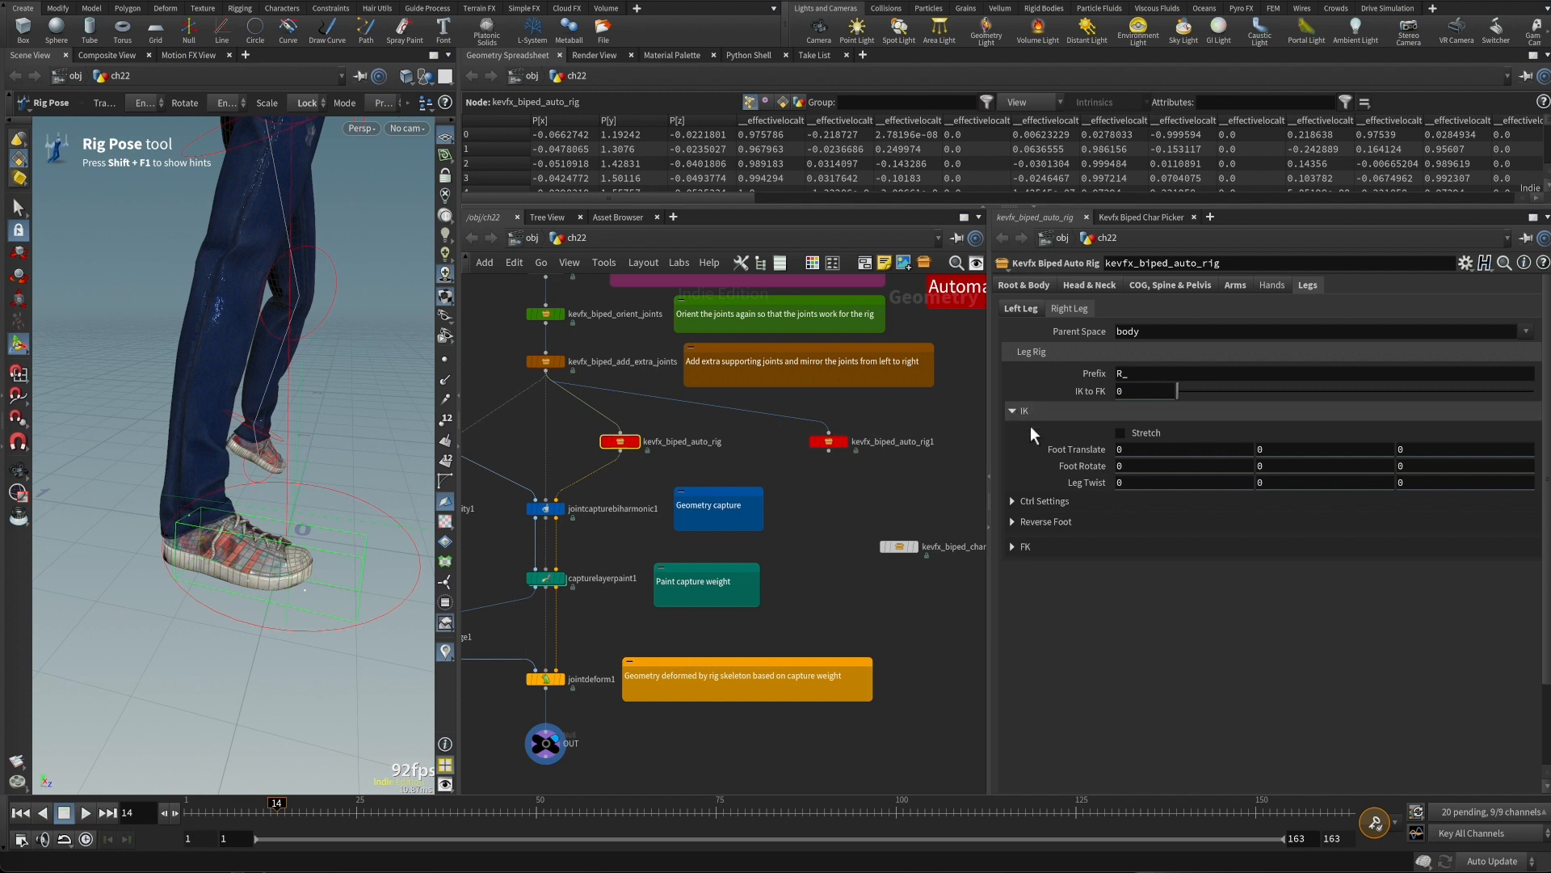
click(1025, 521)
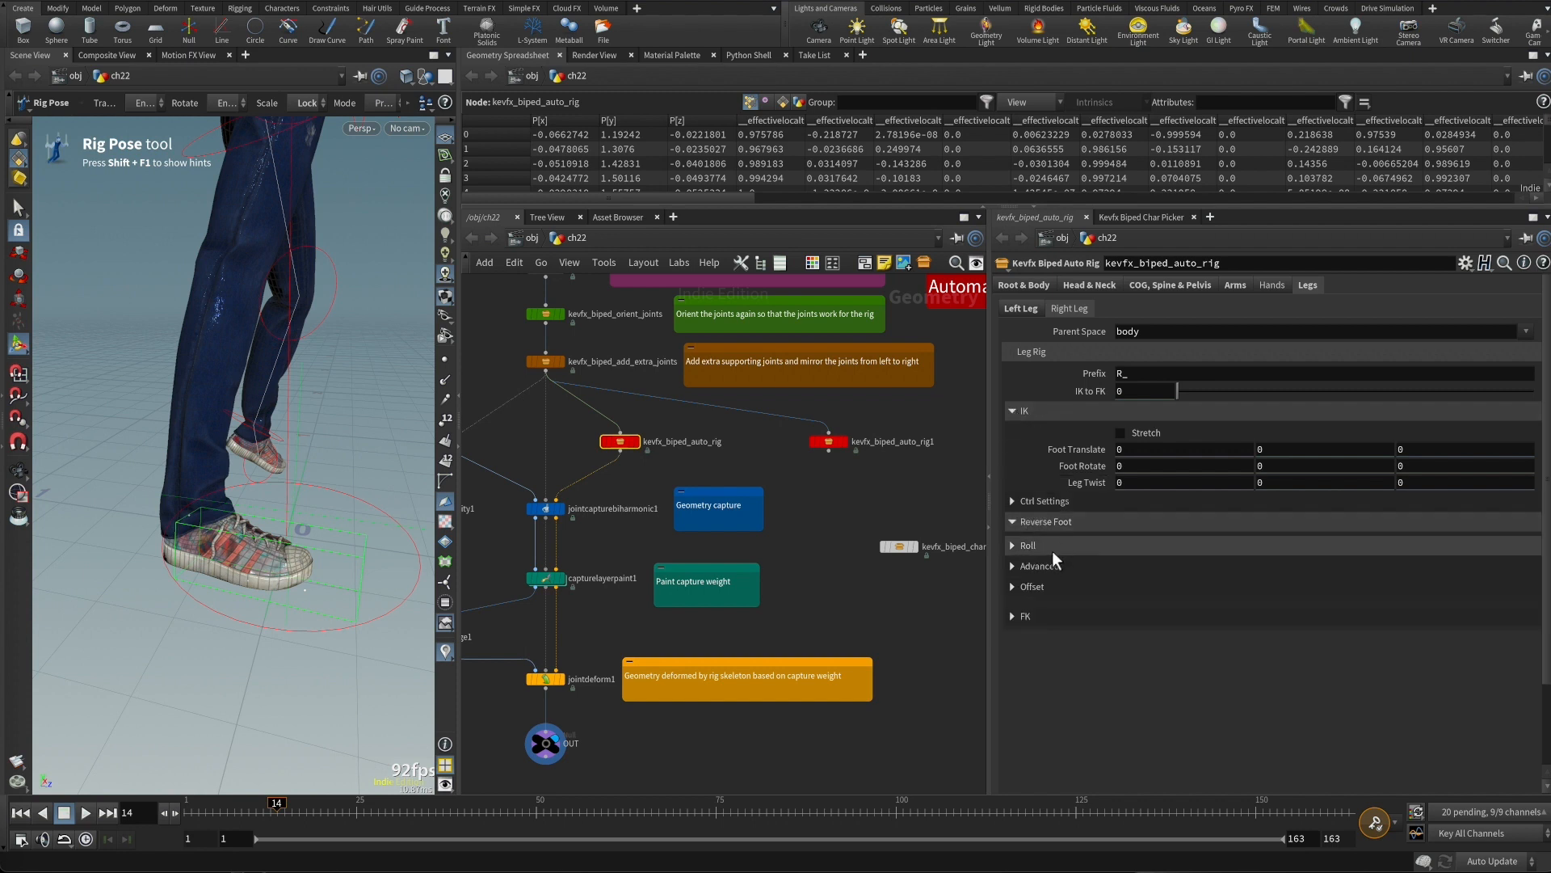
click(1014, 542)
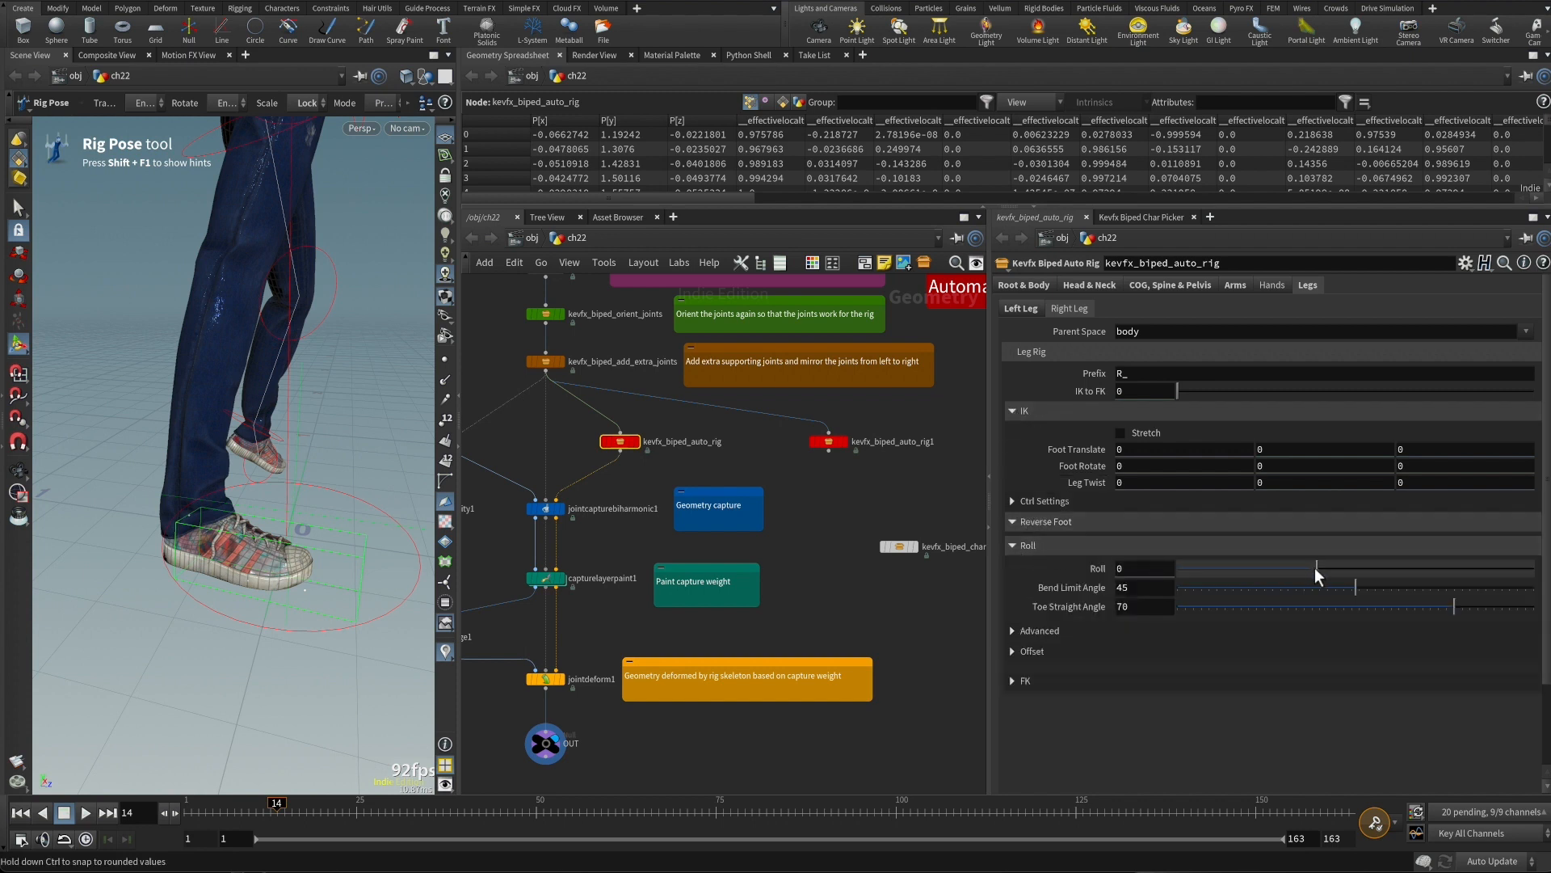
mouse_move(1315, 567)
mouse_down()
mouse_move(1477, 565)
mouse_move(1219, 571)
mouse_move(1546, 569)
mouse_move(1244, 571)
mouse_move(1455, 574)
mouse_move(1291, 581)
mouse_up()
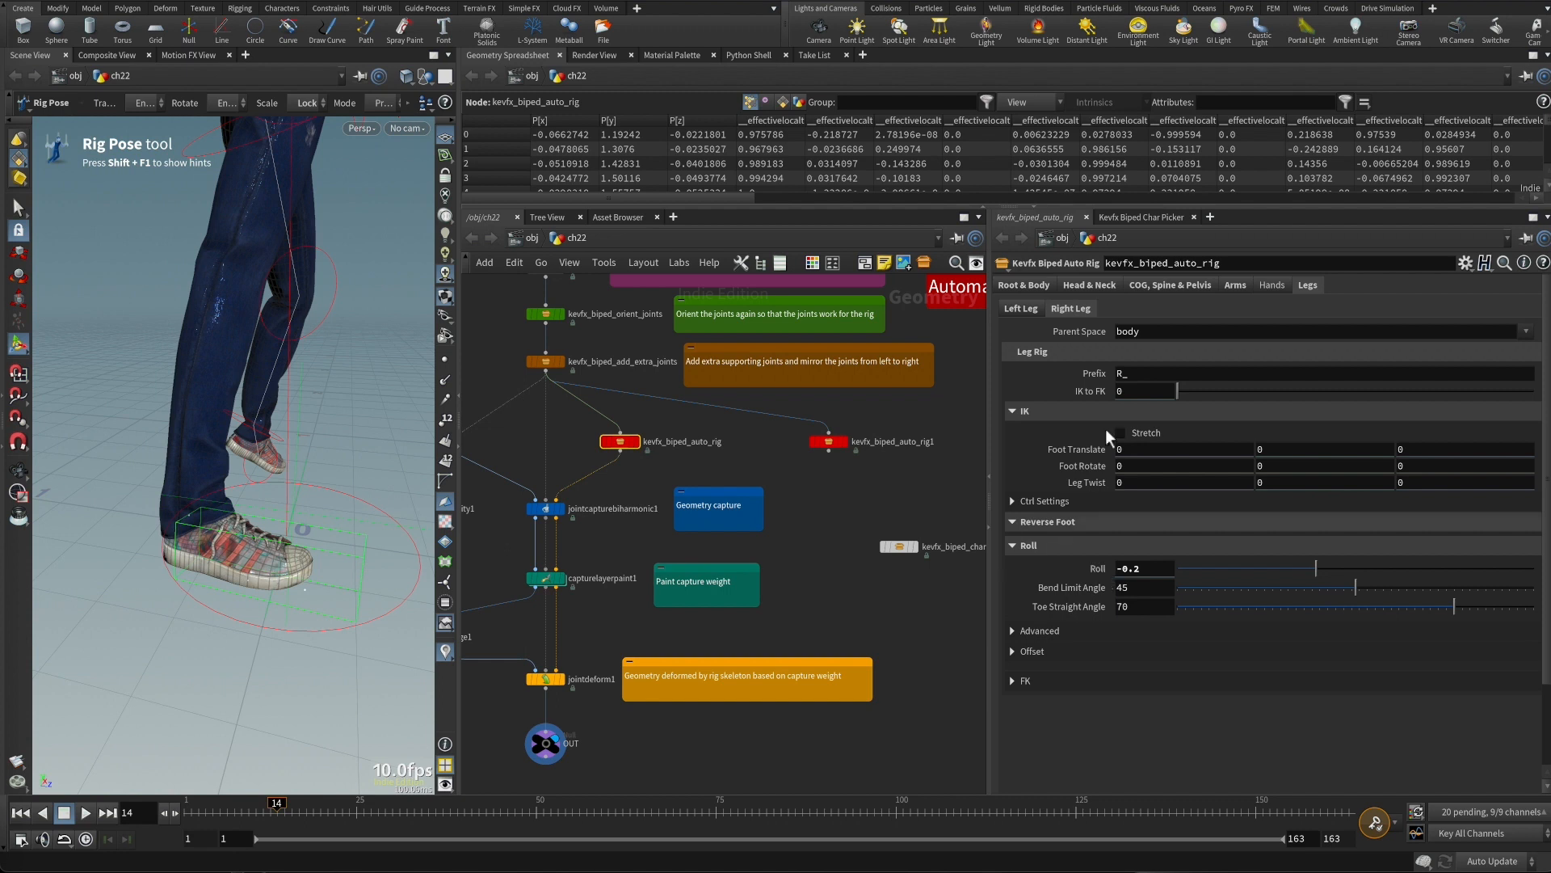
click(1151, 216)
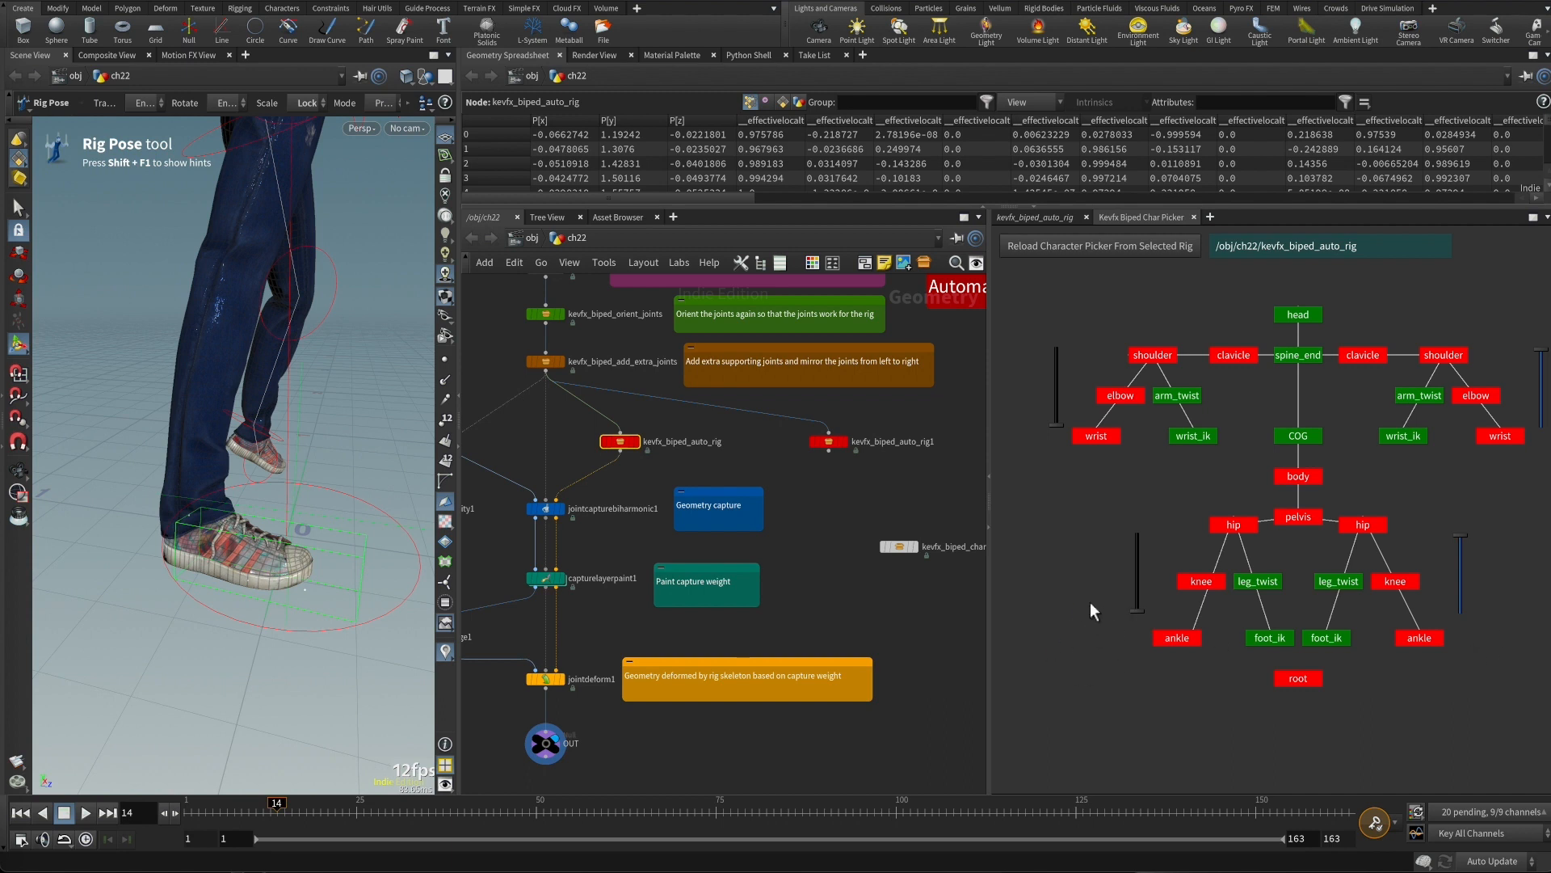
click(1034, 215)
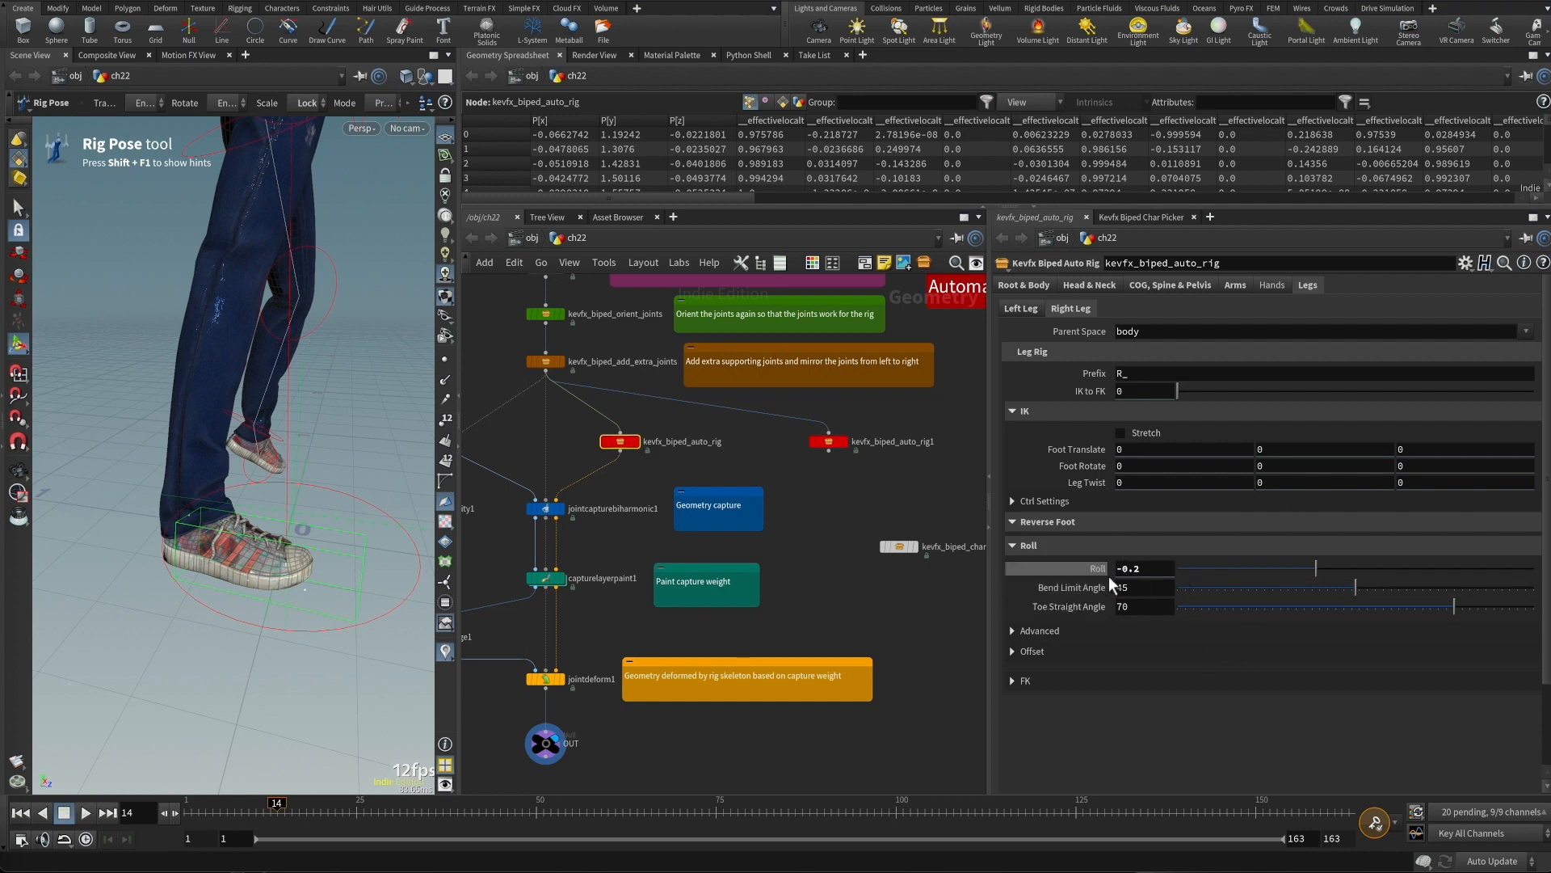
Expand the right leg's Advanced reverse foot settings and reset Roll to 0
click(1012, 631)
scroll(1064, 604, down, 2)
scroll(1064, 604, down, 3)
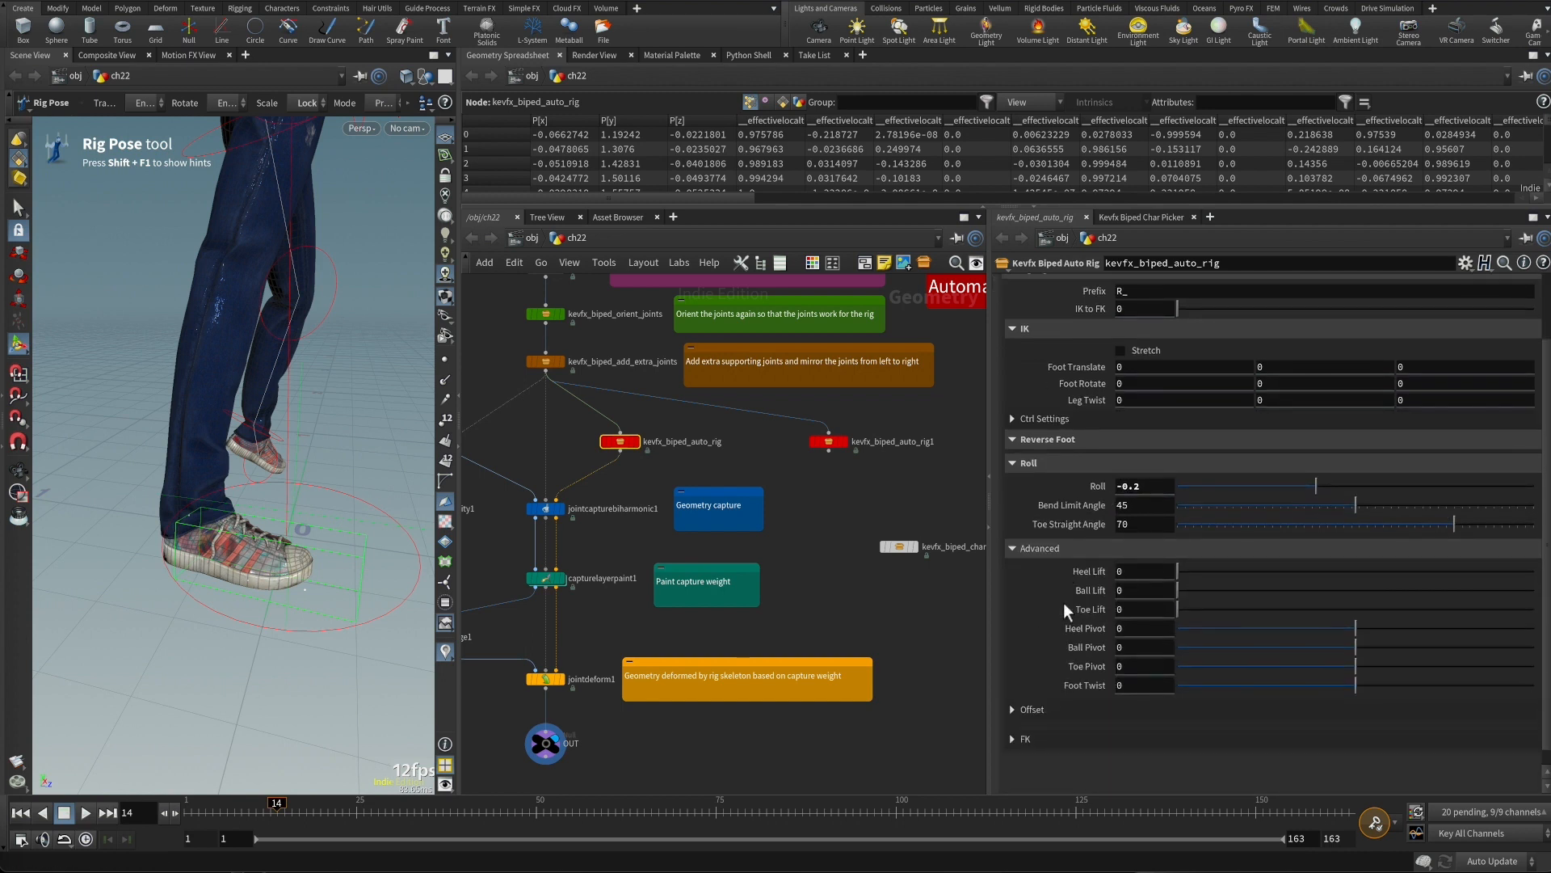
click(1156, 487)
double_click(1155, 492)
text(0)
key(Return)
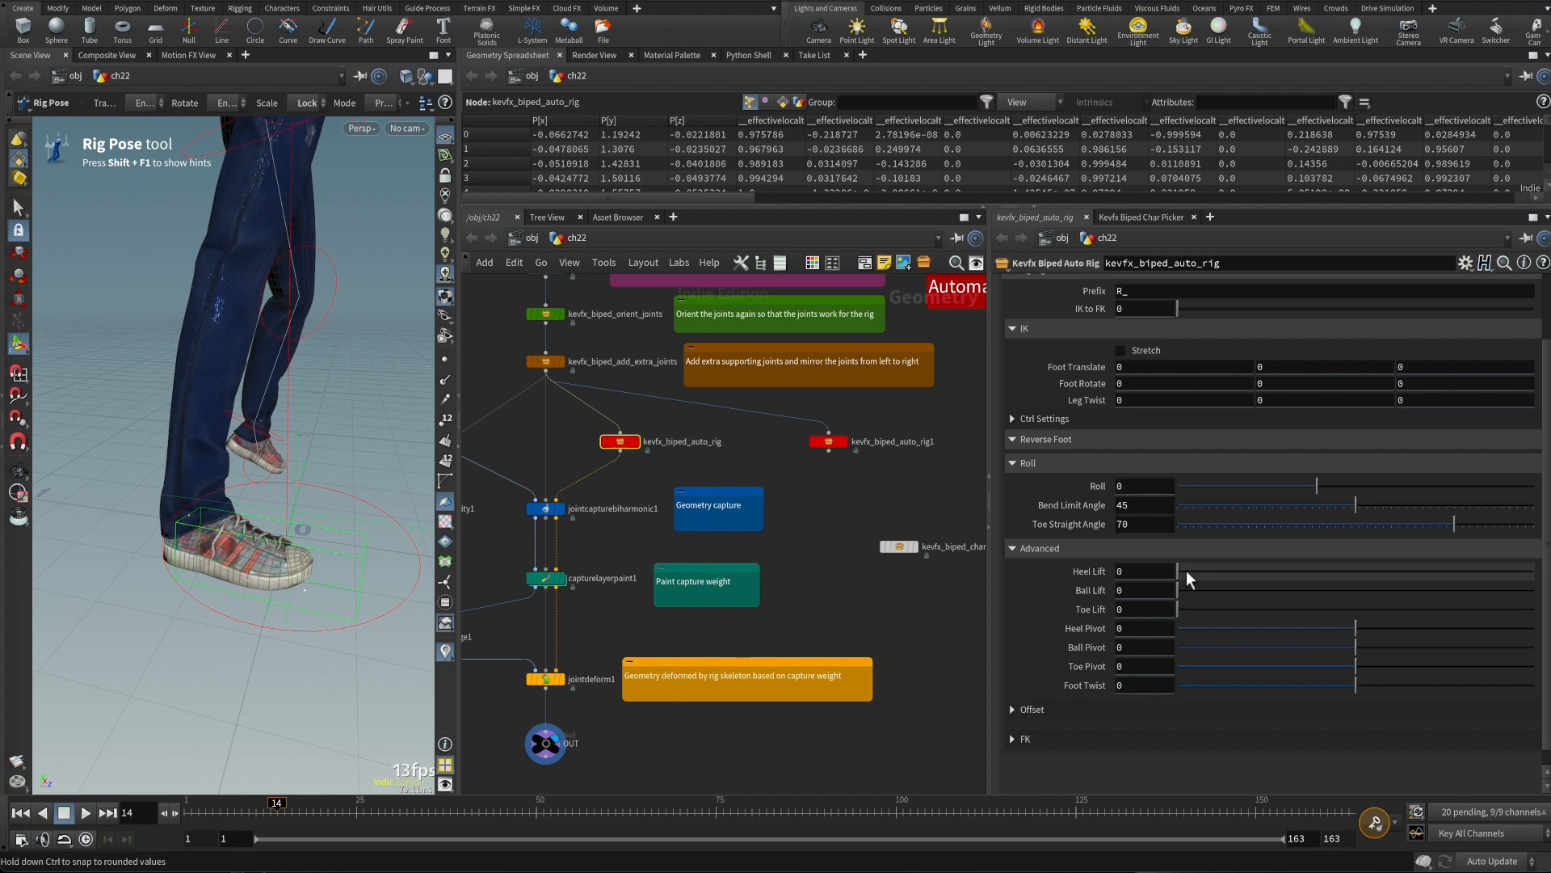
Test the right foot's lift values and set Heel Pivot to -1.2, Ball Pivot to 0.1, Toe Pivot to 1.7 and Foot Twist to 3.4
mouse_move(1185, 570)
mouse_down()
mouse_move(1519, 569)
mouse_move(1177, 574)
mouse_up()
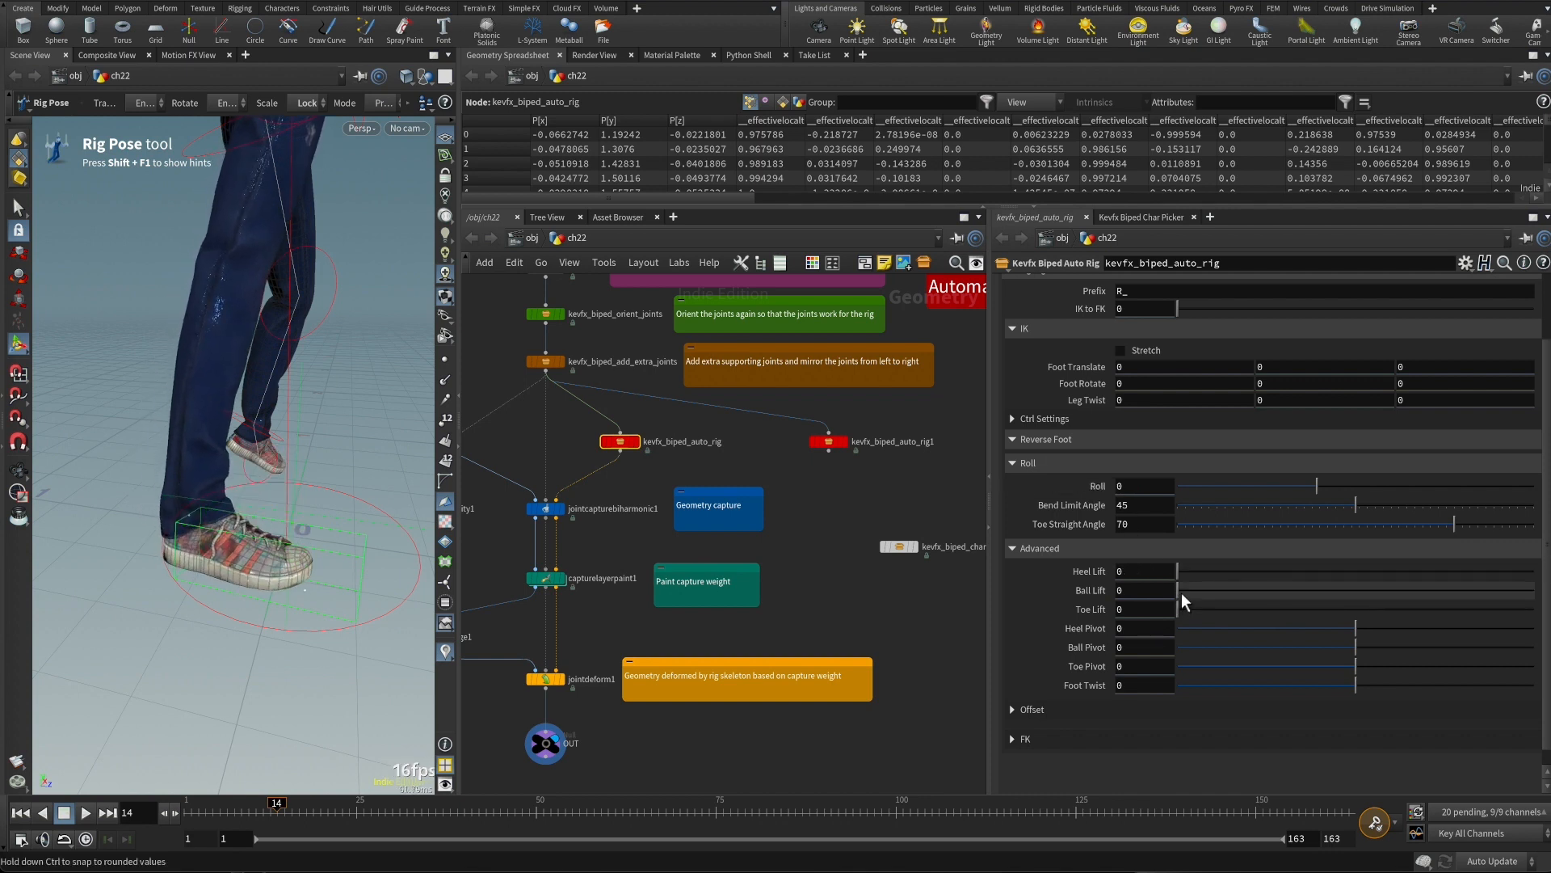
drag(1179, 570, 1204, 611)
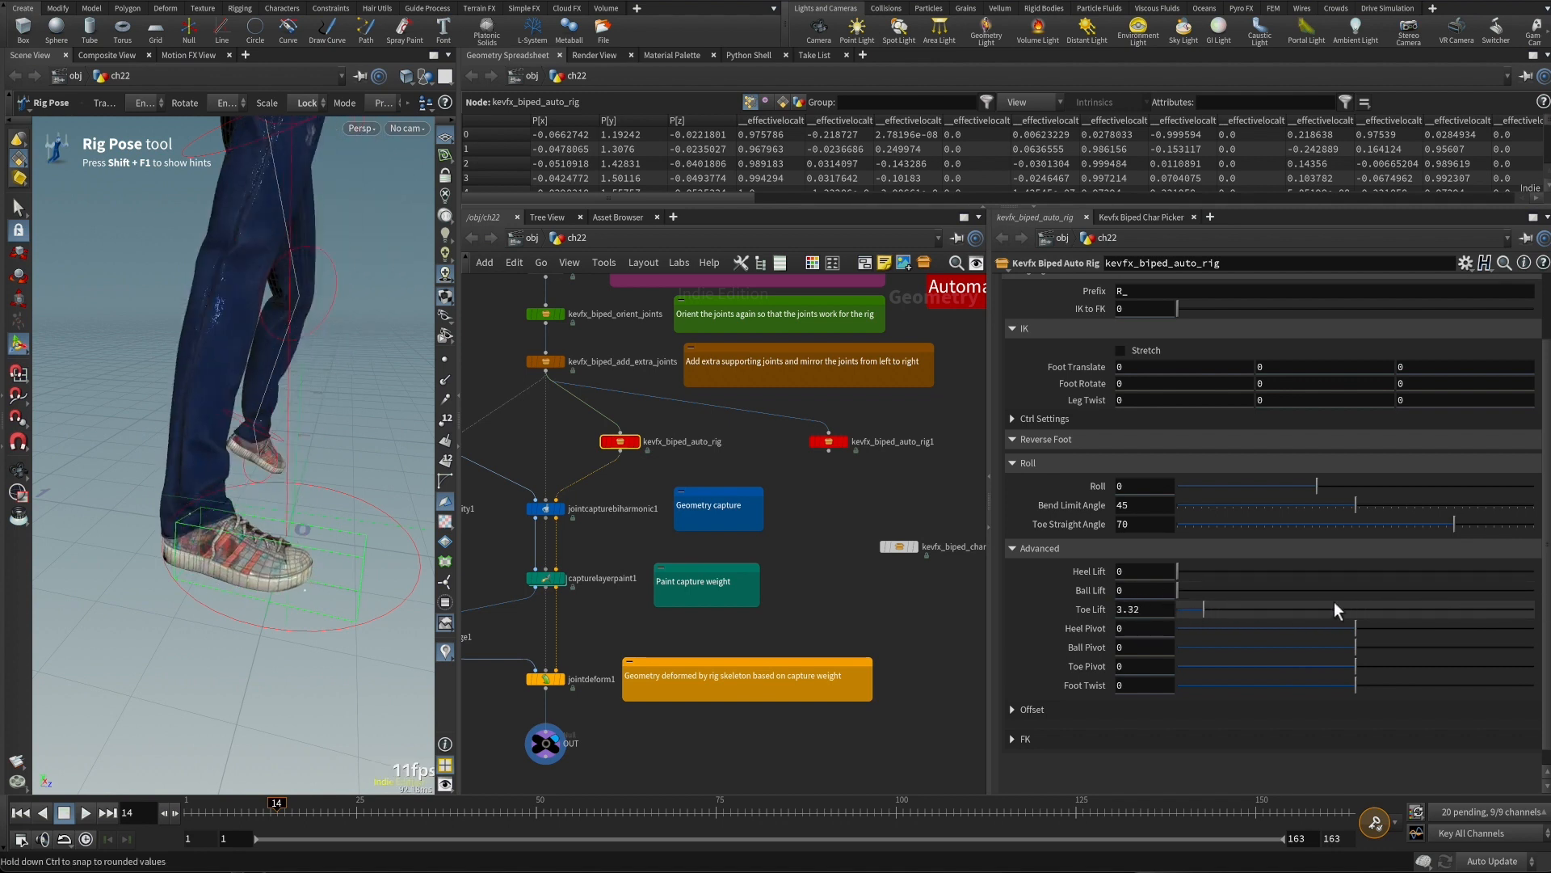
drag(1335, 602, 1171, 609)
drag(1354, 629, 1362, 683)
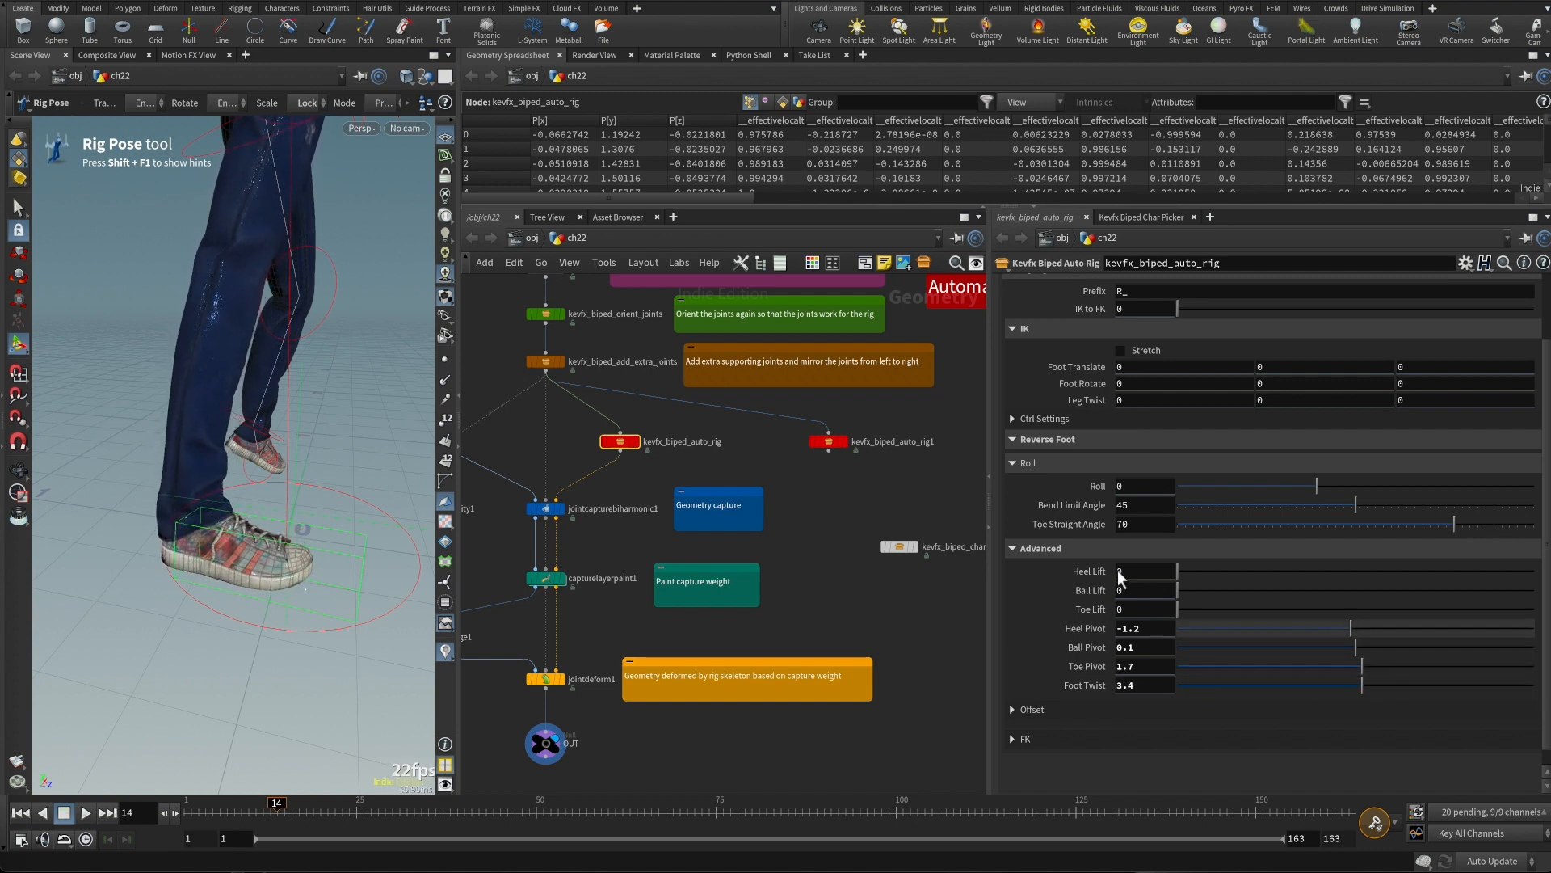
Compare the character picker's controls with the rig's leg parameters and show the left hand's finger movement parameters
click(1139, 218)
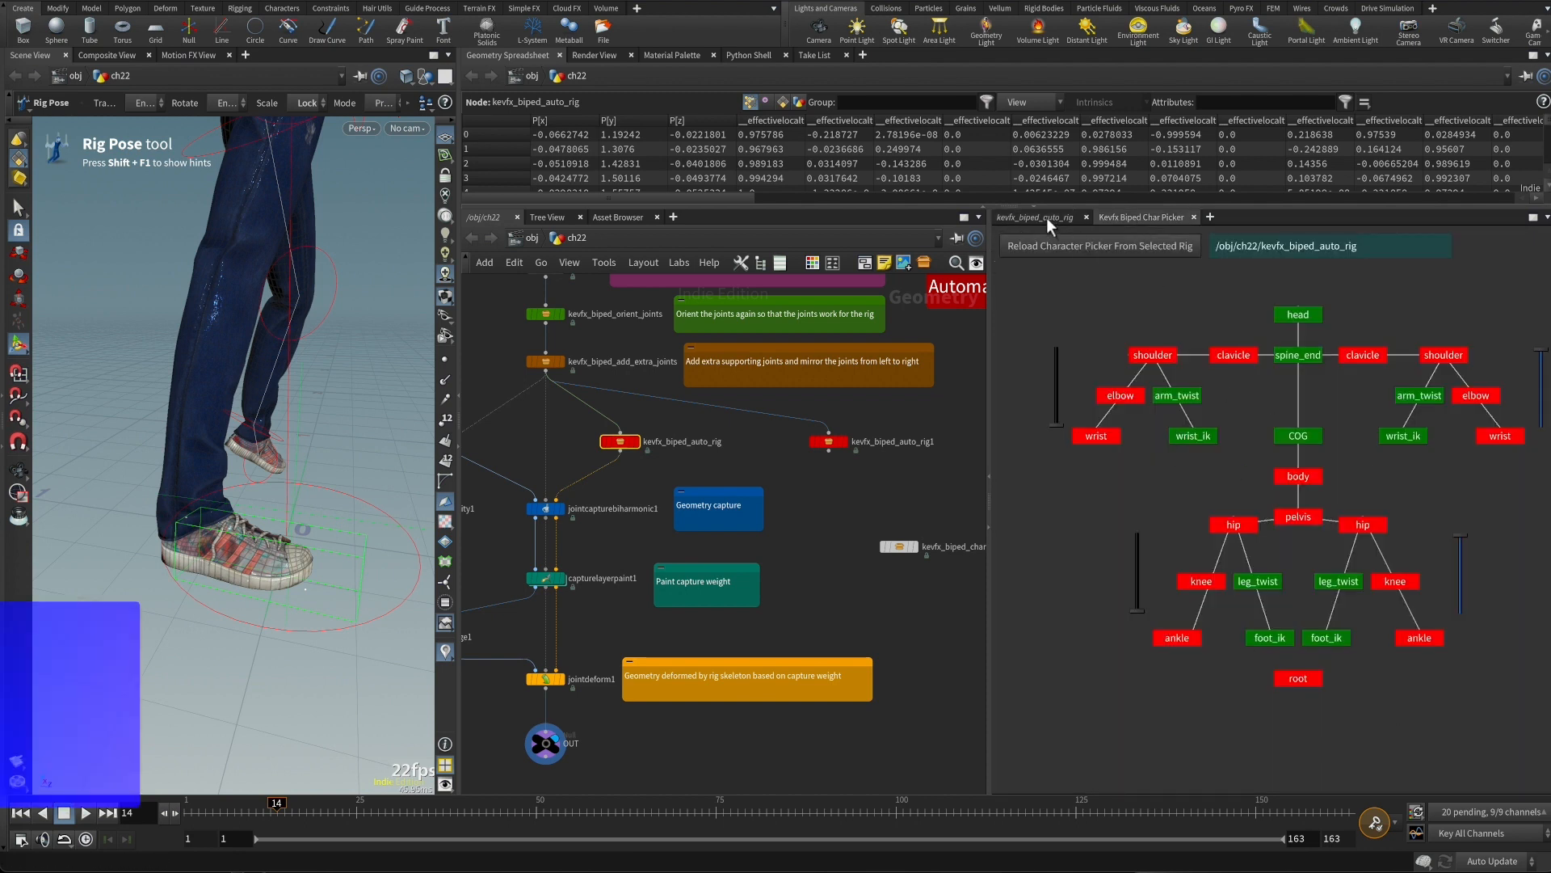
click(1040, 217)
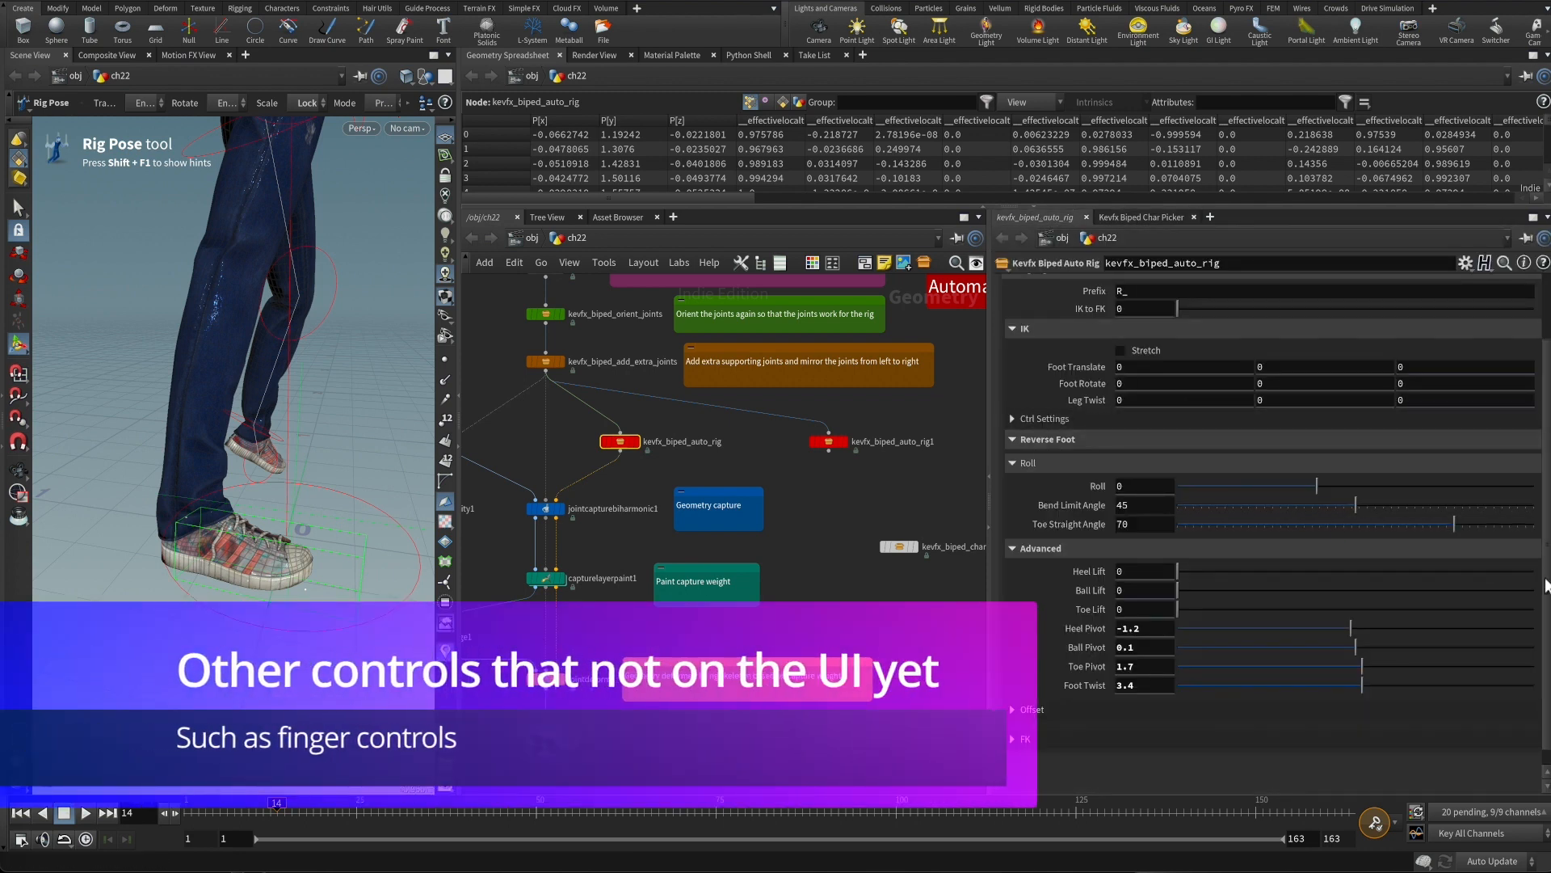
scroll(1535, 440, up, 3)
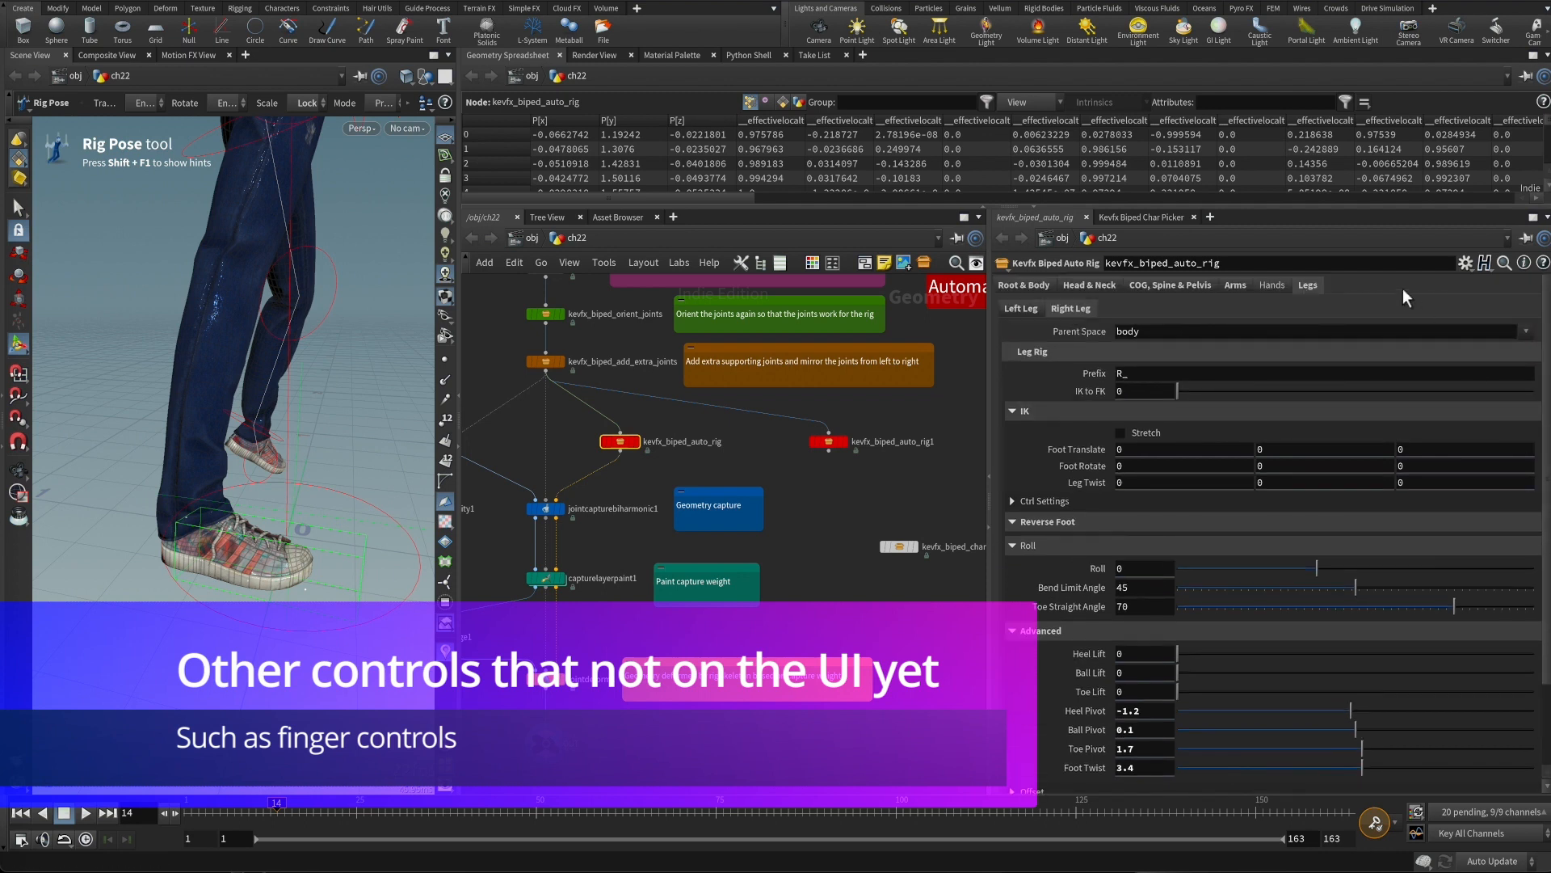
click(1272, 284)
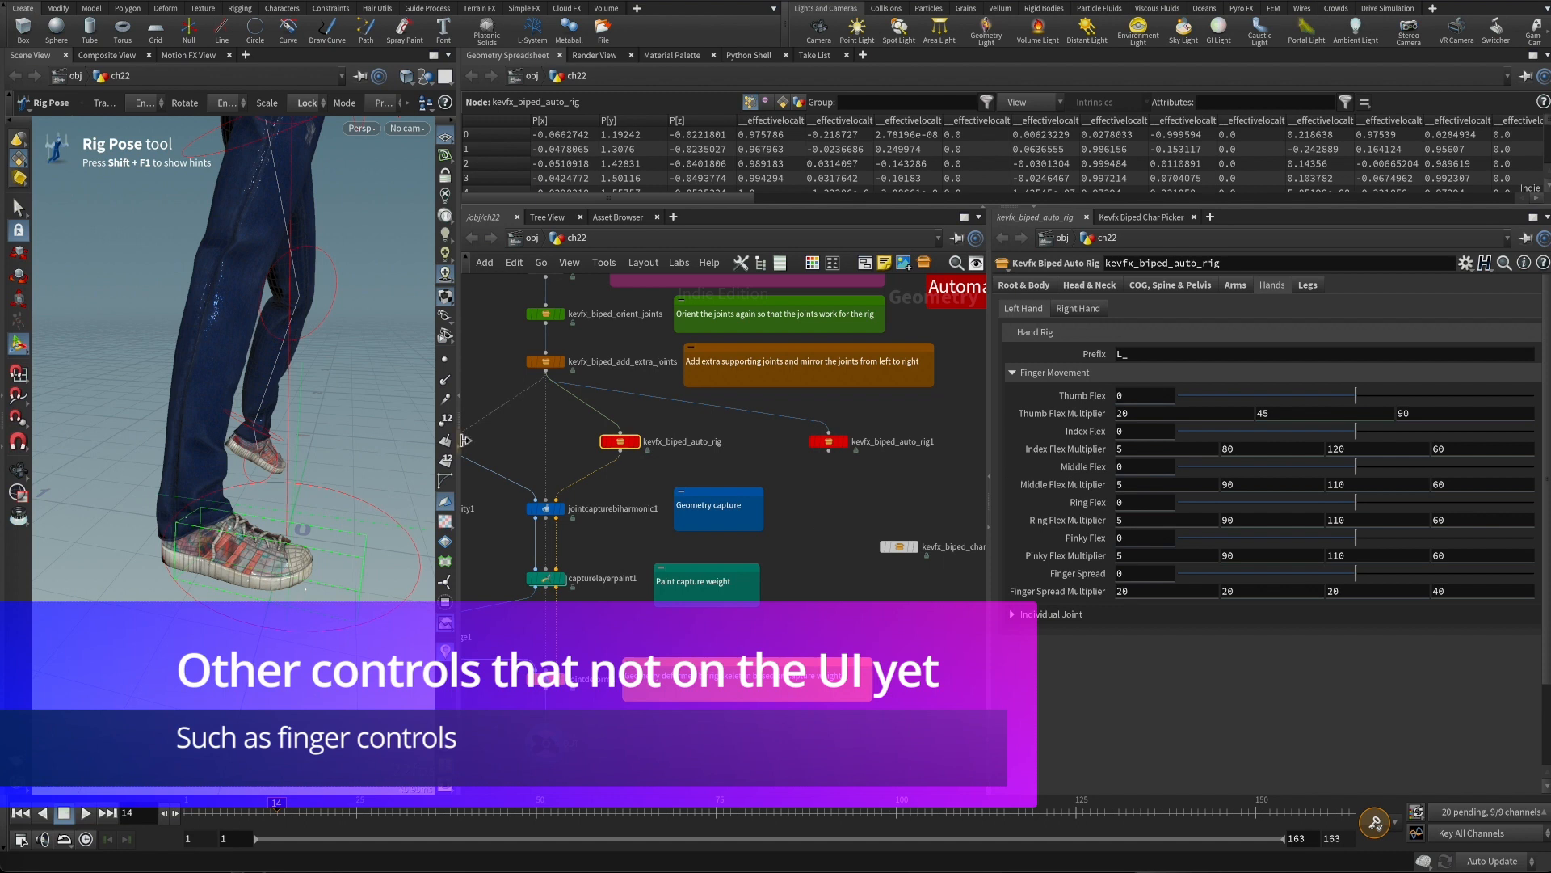
Rotate the right hand's third pinky joint about X to about 18.83 in the viewport
alt+middle_drag(311, 305, 260, 384)
alt+right_drag(259, 384, 271, 275)
alt+drag(271, 275, 233, 332)
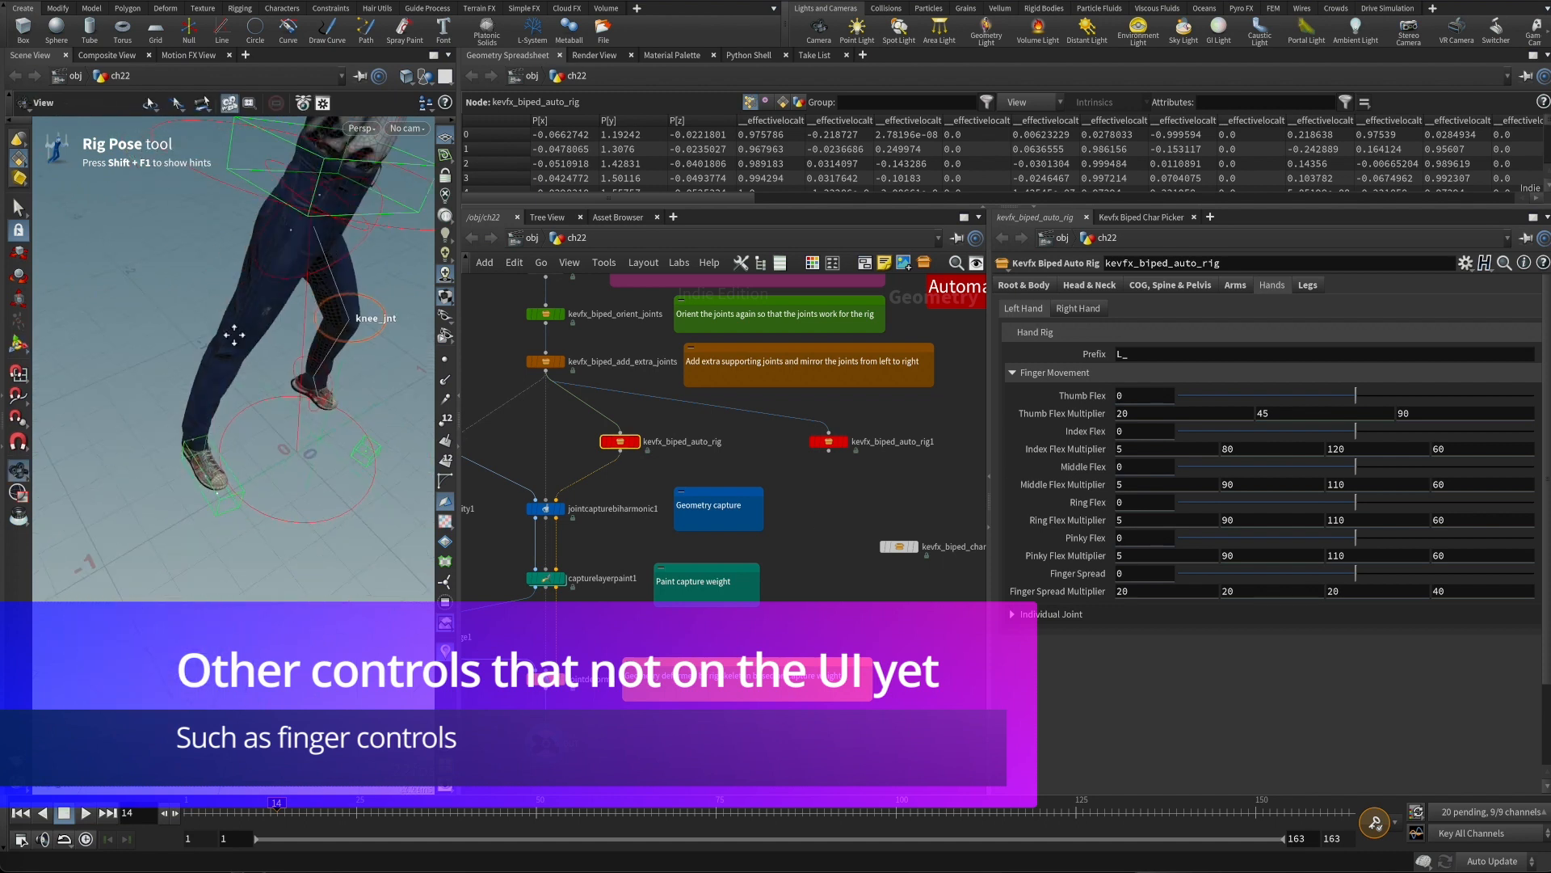
alt+middle_drag(233, 333, 297, 361)
alt+drag(298, 360, 208, 401)
alt+right_drag(207, 401, 233, 320)
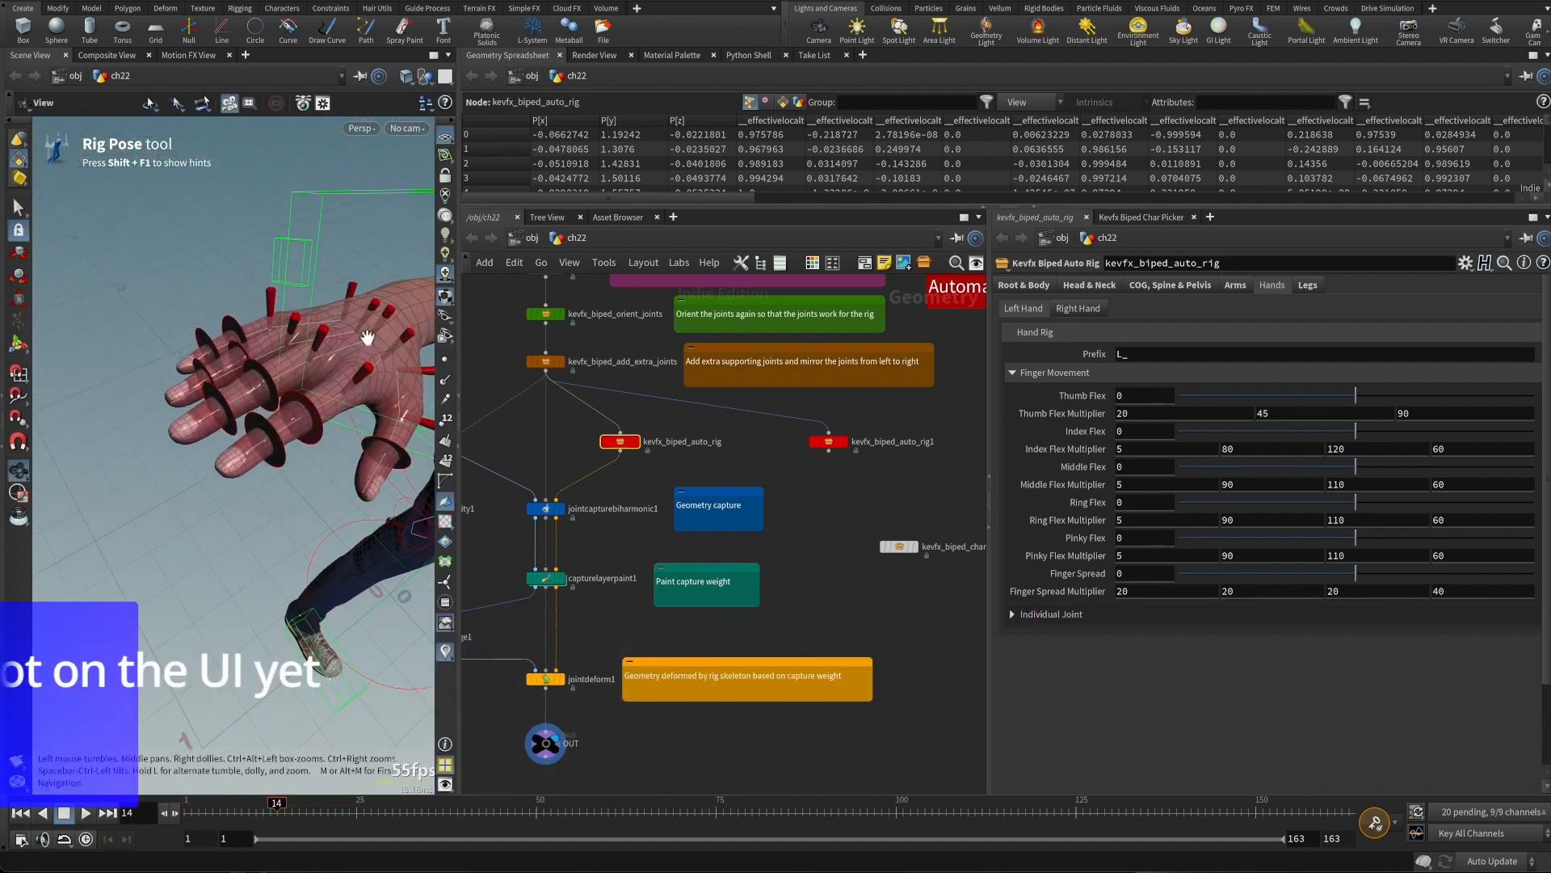
click(231, 317)
drag(215, 247, 182, 328)
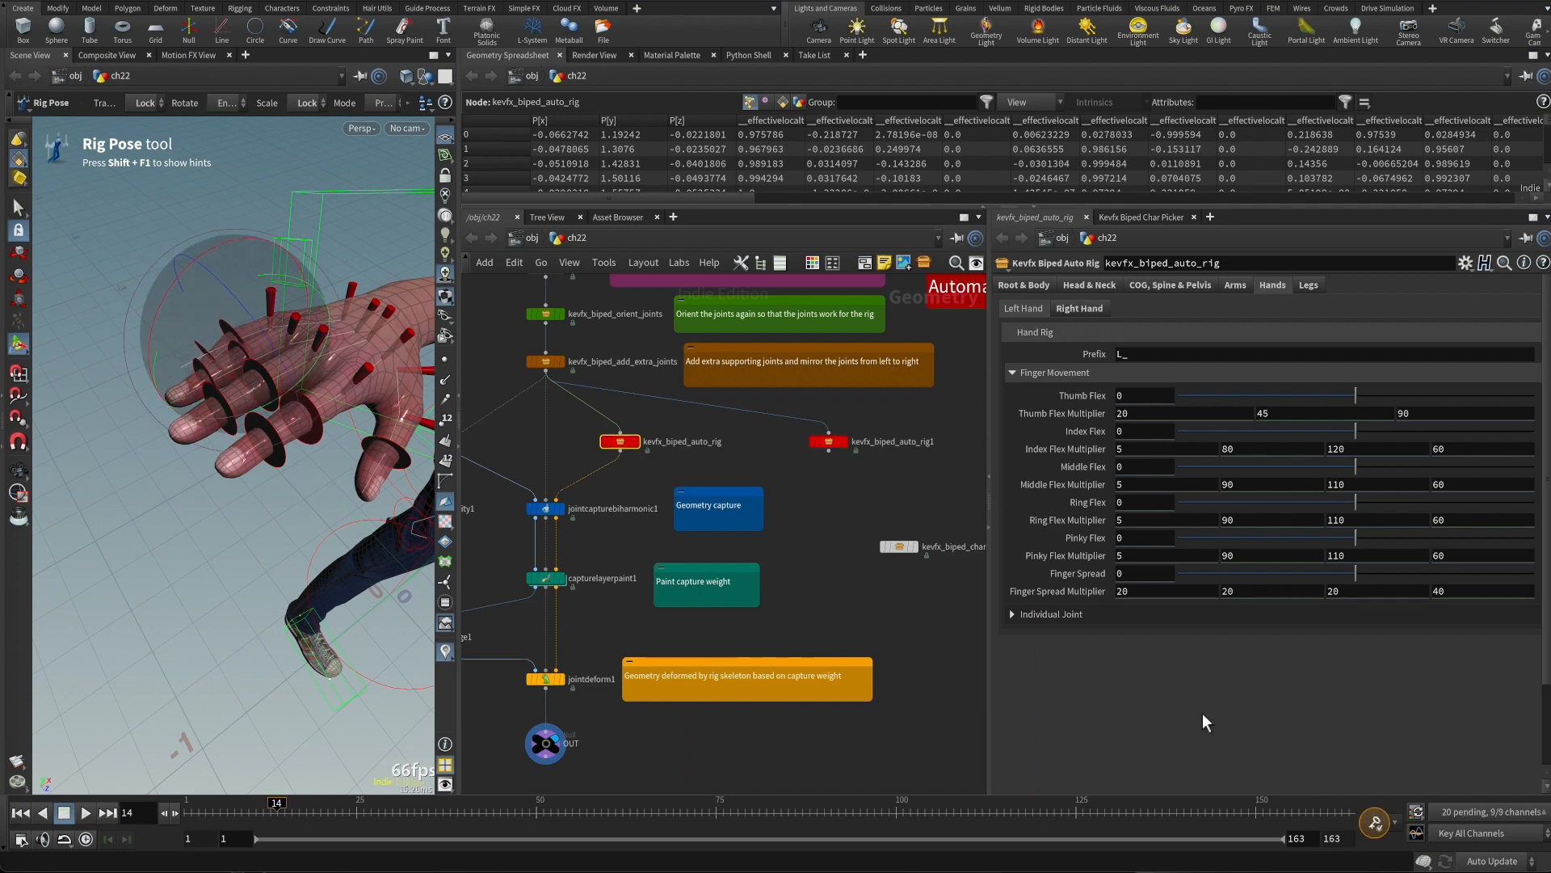
Examine the individual pinky joint rotations for the left hand and the right hand in the kevfx_biped_auto_rig parameters
click(1013, 614)
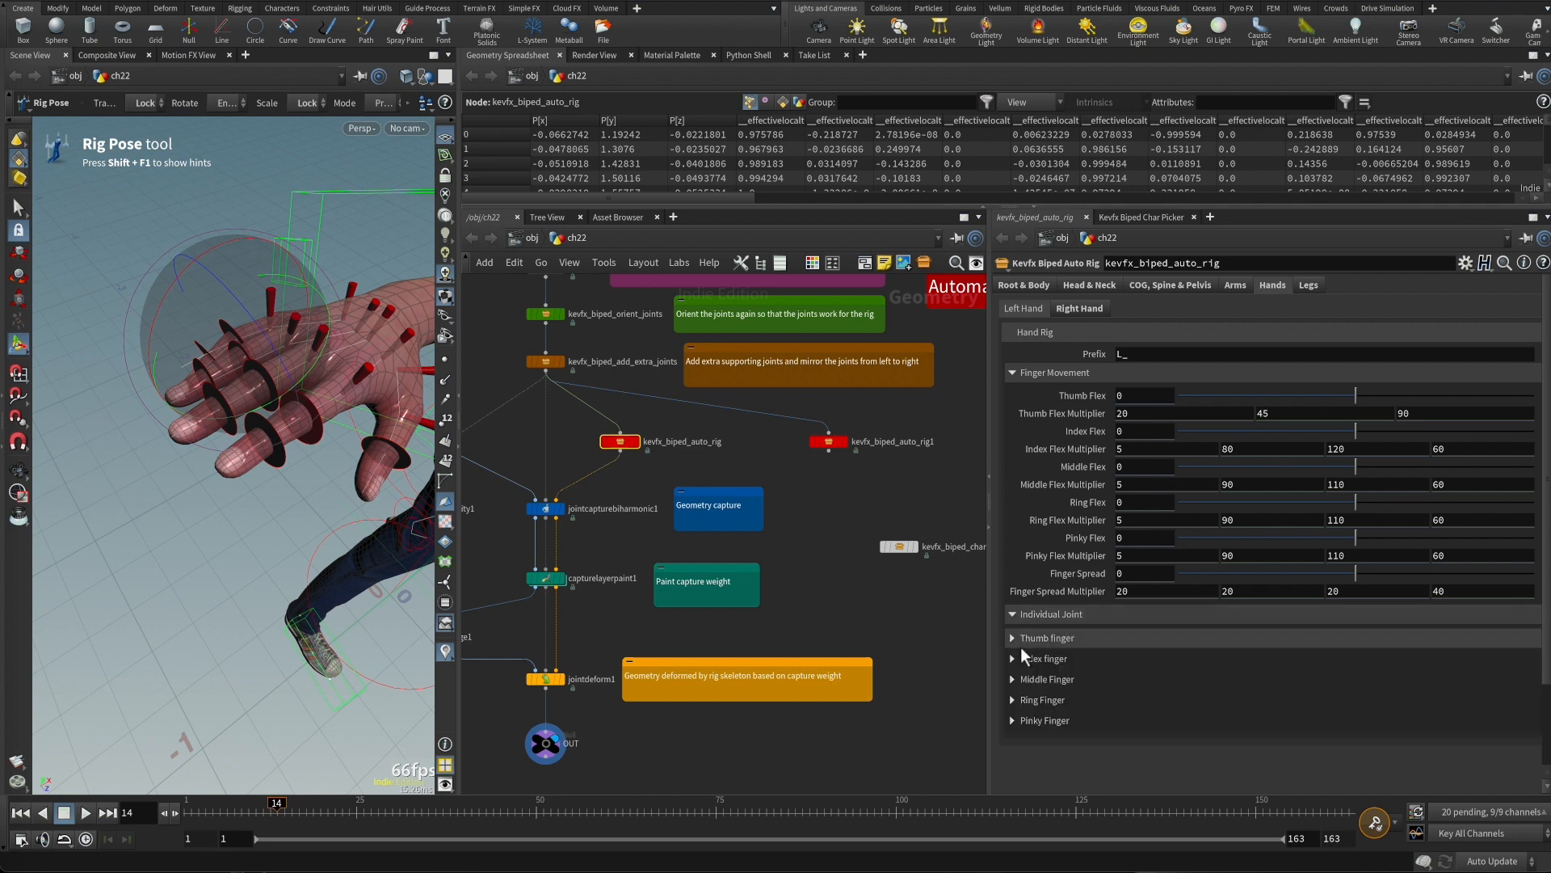
click(1012, 720)
scroll(1050, 670, down, 2)
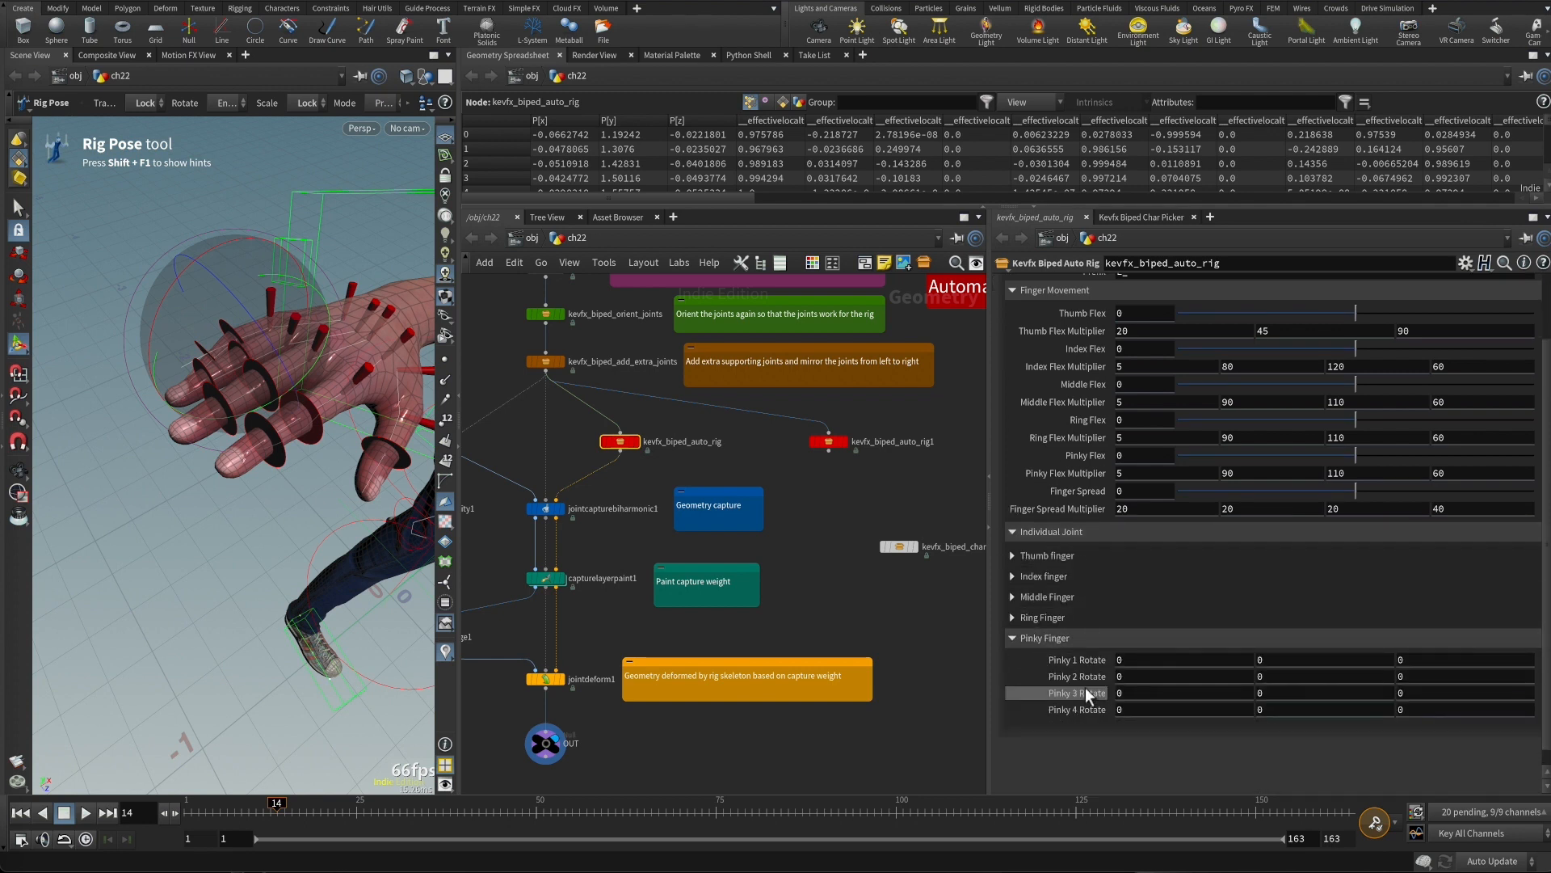
scroll(1059, 464, up, 1)
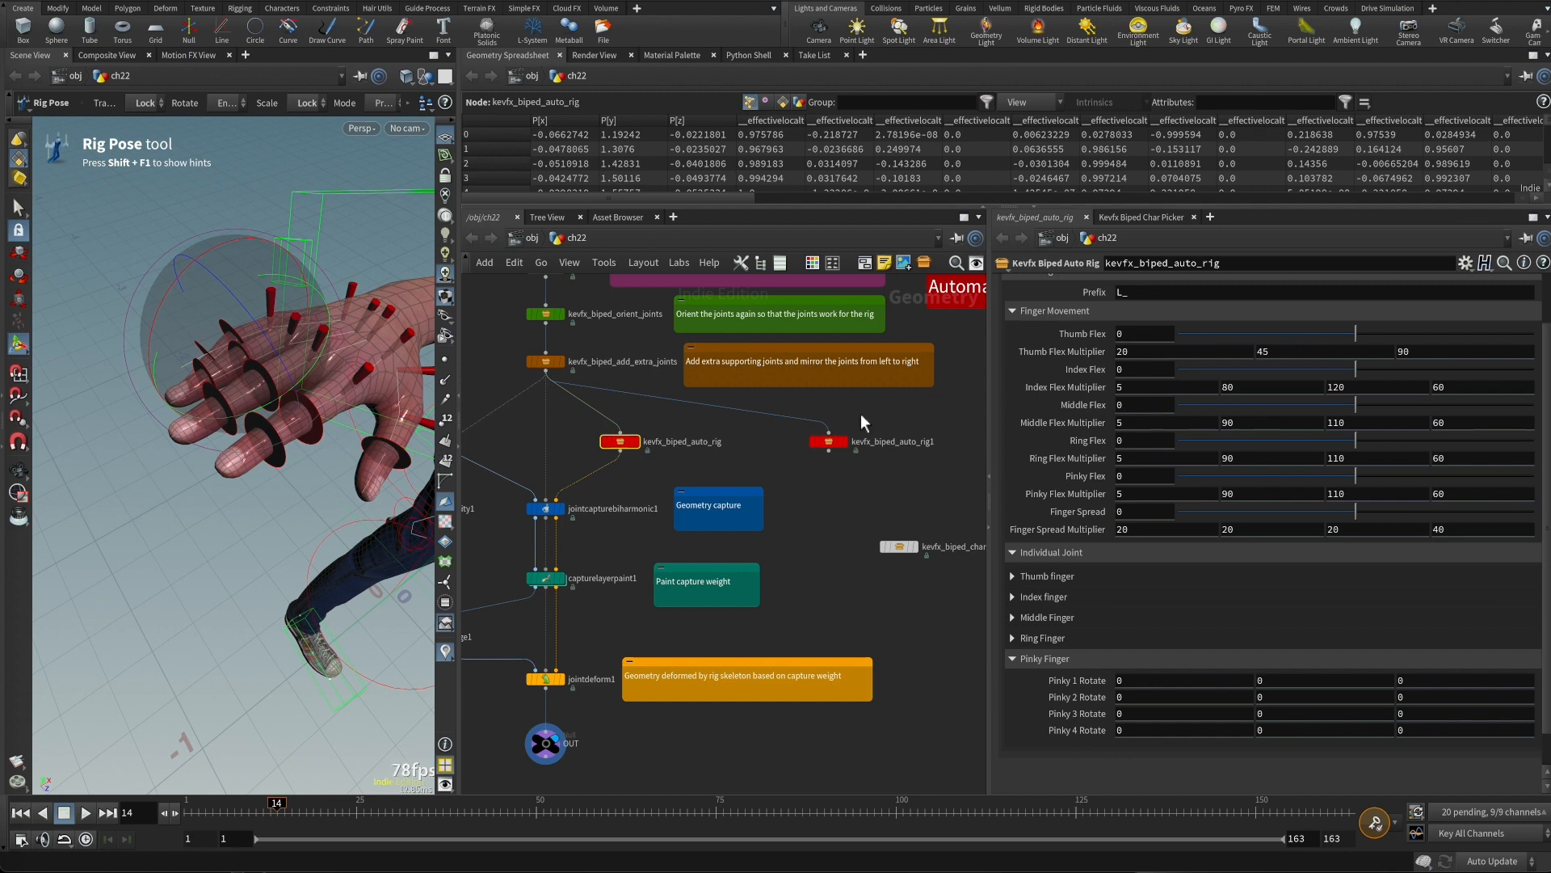
scroll(1135, 392, up, 3)
click(1079, 308)
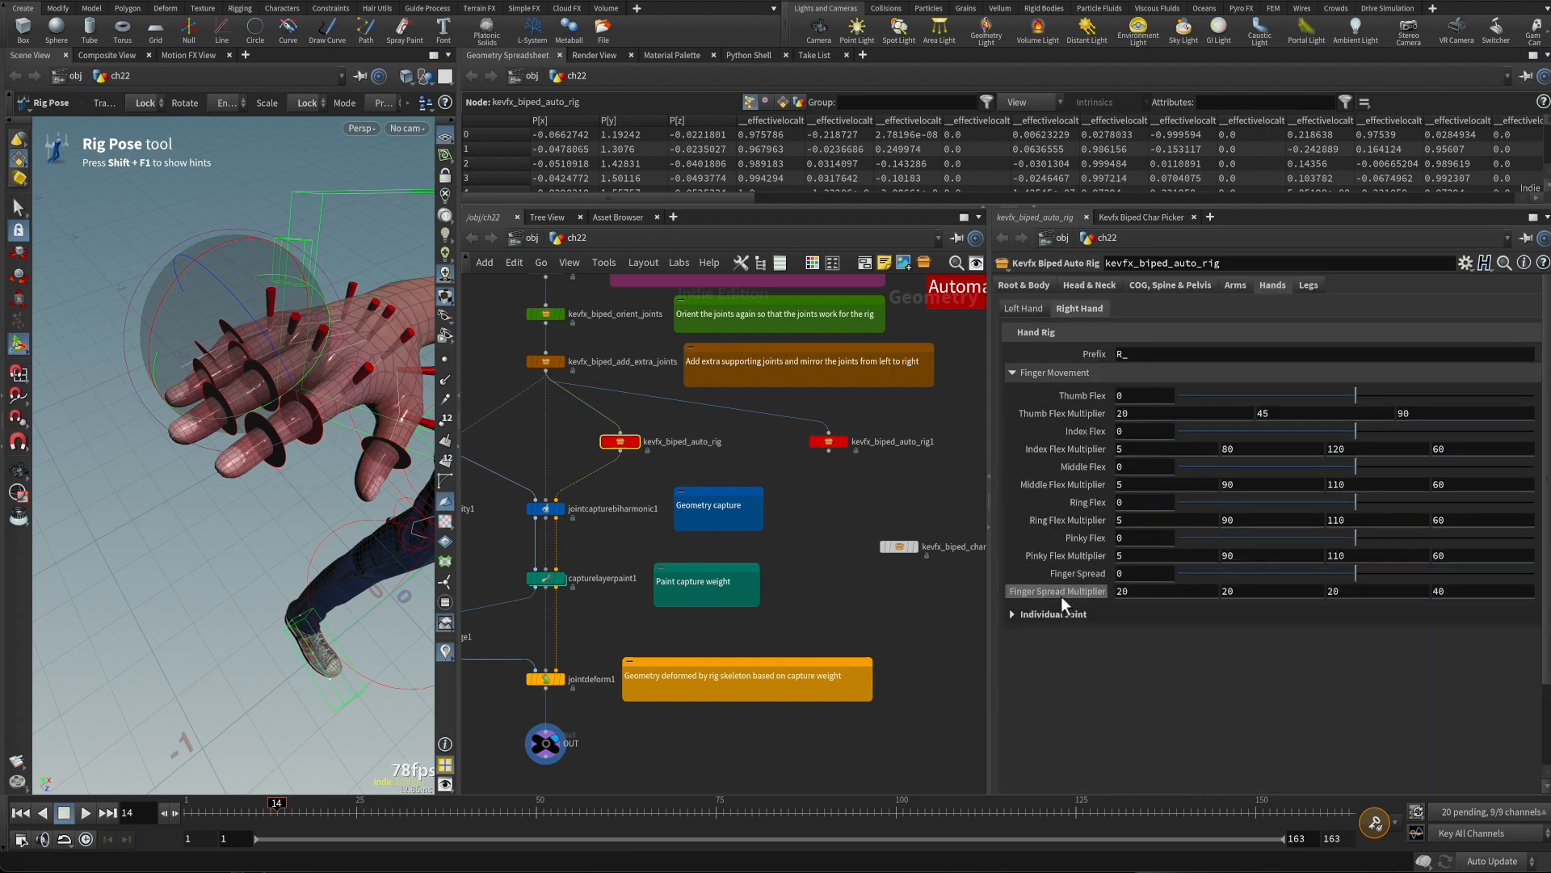
click(1014, 613)
scroll(1058, 544, down, 2)
click(1014, 638)
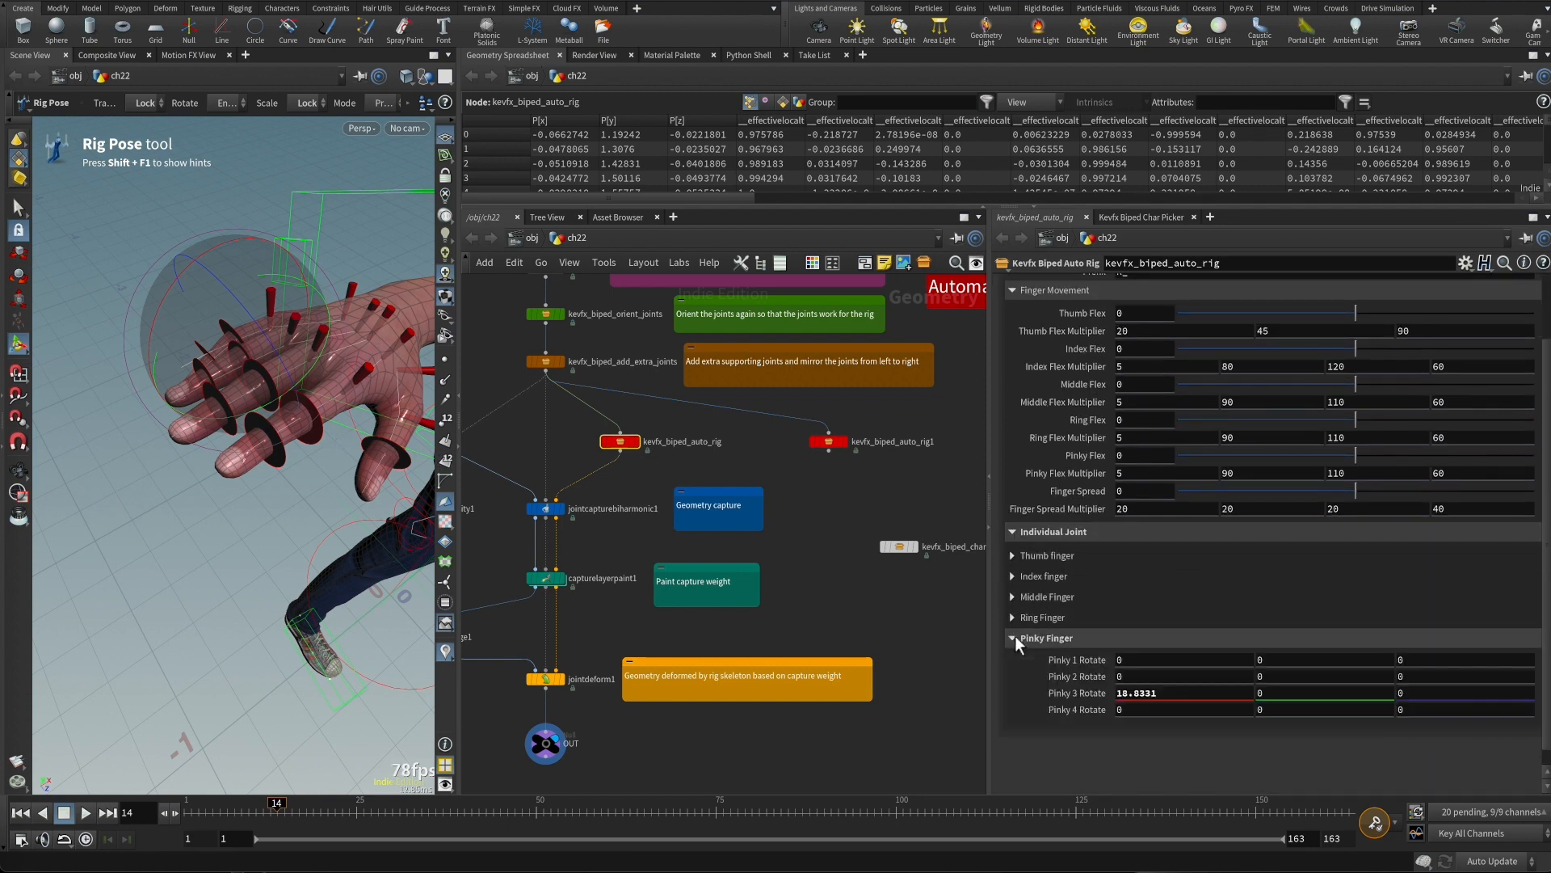
scroll(1015, 635, down, 1)
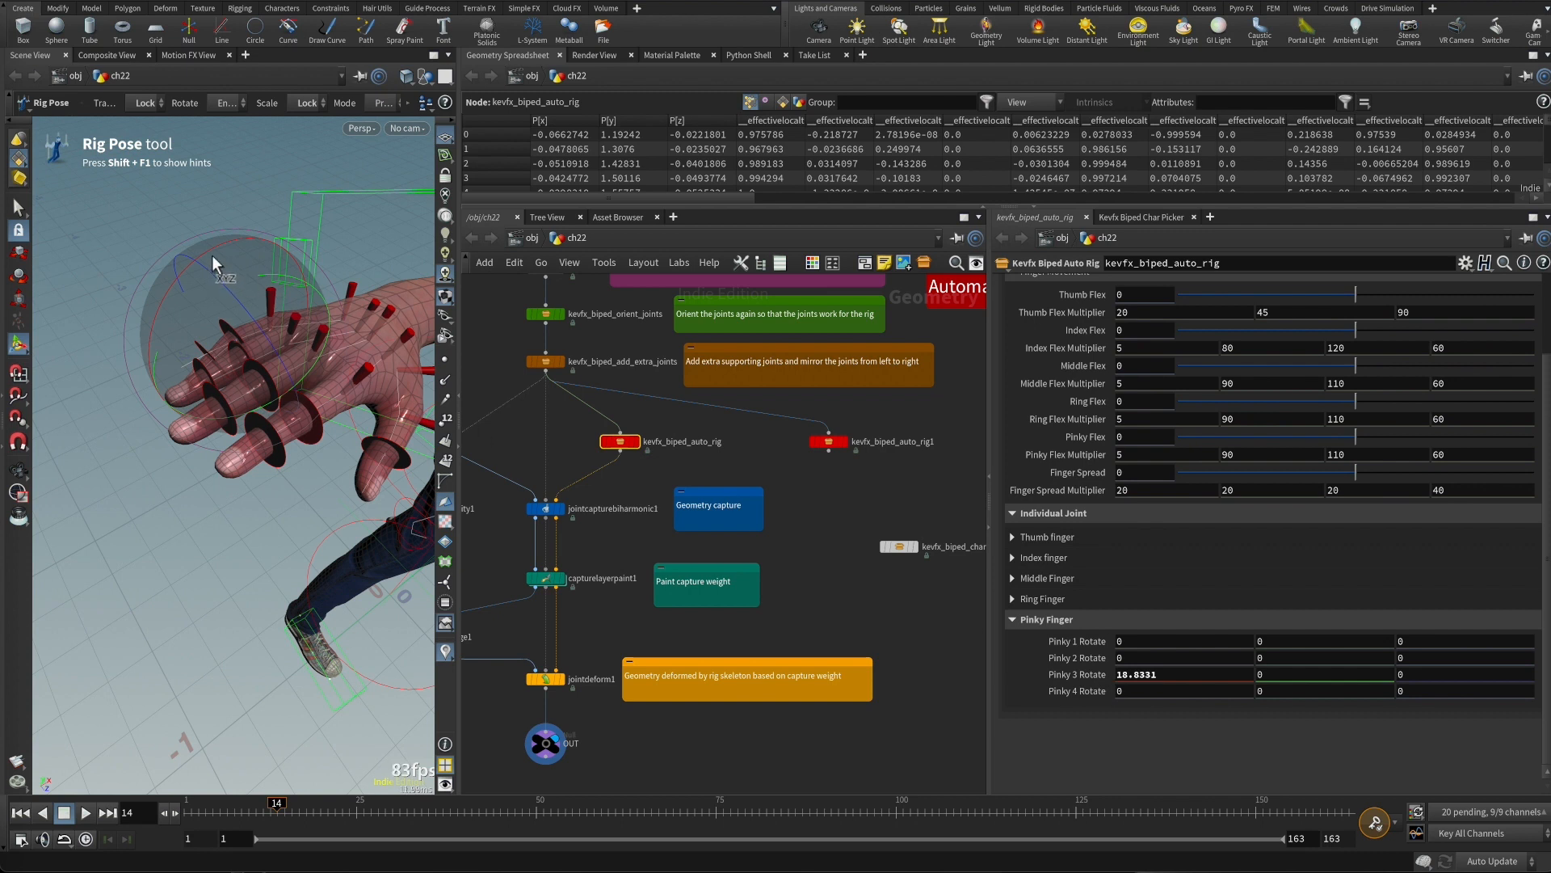
Rotate the right hand's third pinky joint to about 19.17 on X and set Pinky Flex to 0.151
mouse_move(217, 244)
mouse_down()
mouse_move(270, 234)
mouse_move(202, 264)
mouse_move(219, 258)
mouse_up()
drag(1546, 487, 1549, 401)
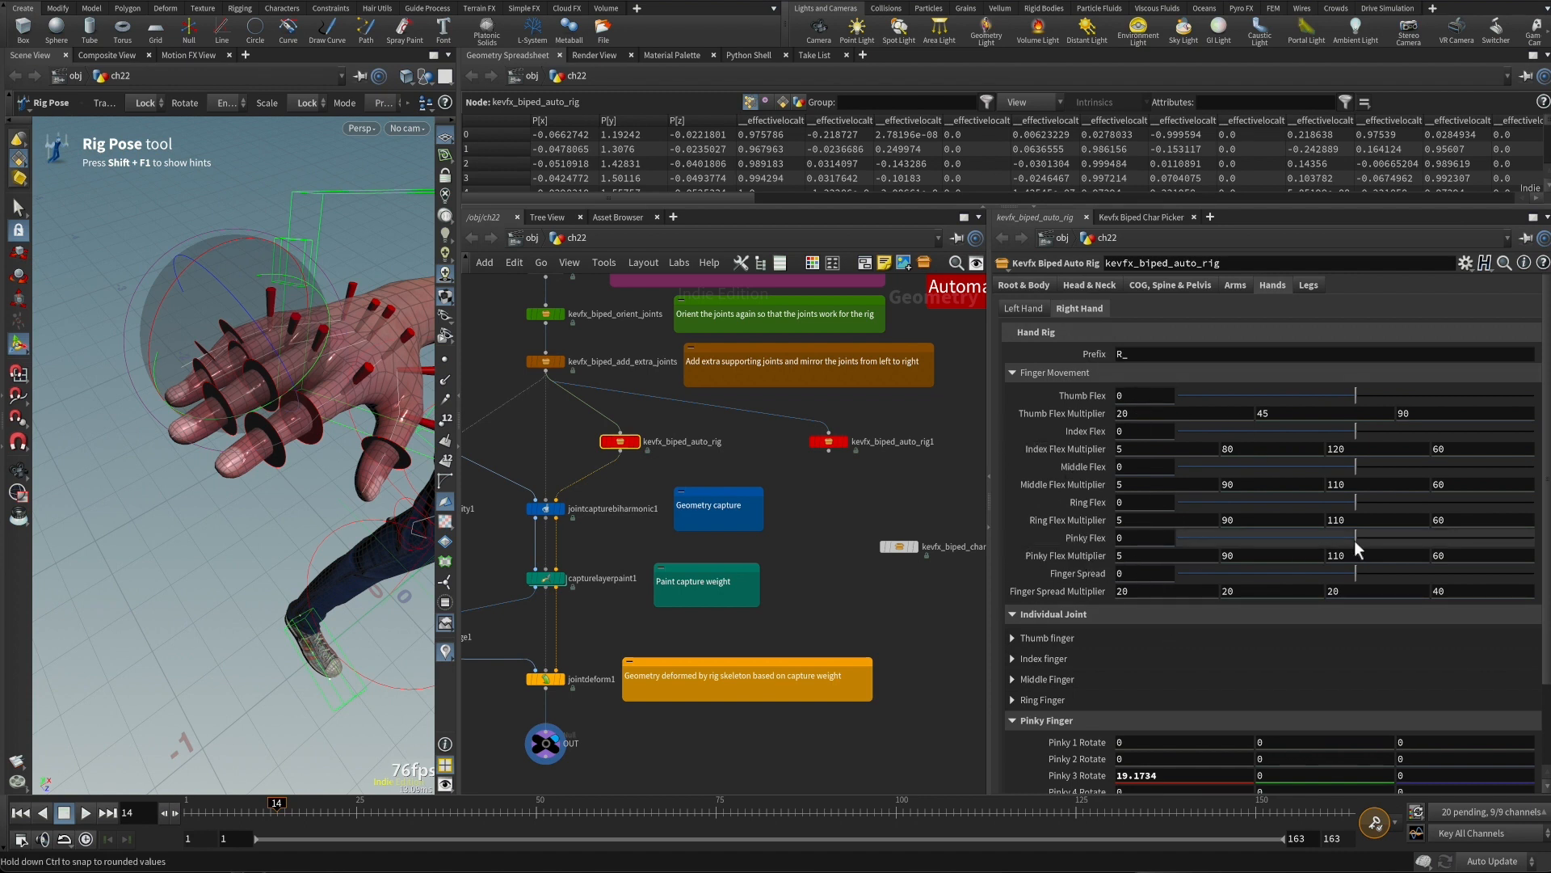
mouse_move(1355, 540)
mouse_down()
mouse_move(1257, 540)
mouse_move(1461, 536)
mouse_move(1329, 541)
mouse_move(1382, 540)
mouse_up()
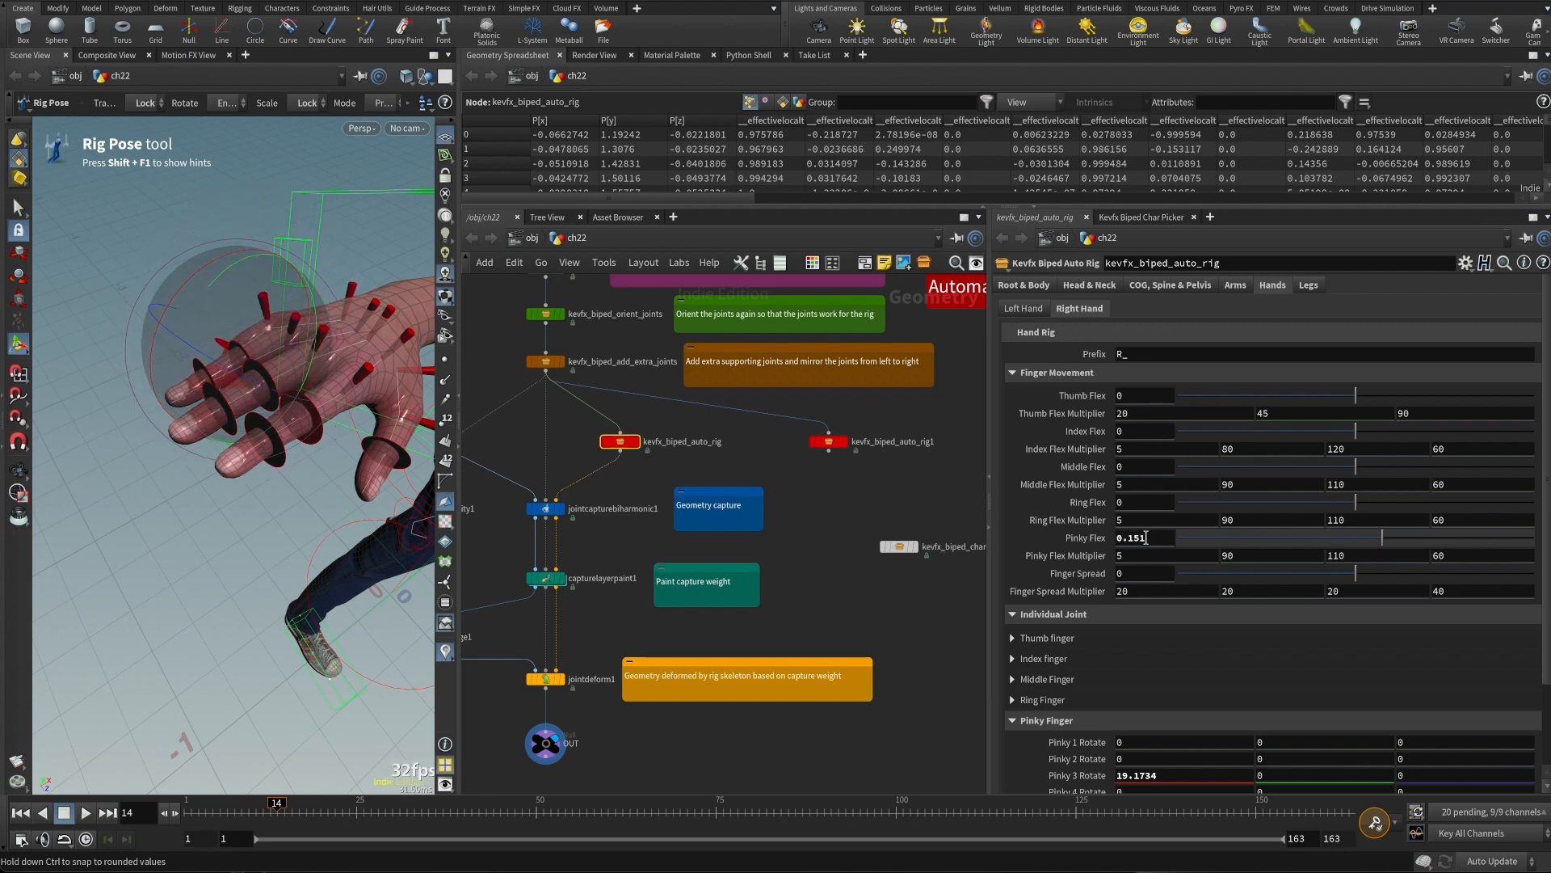
alt+drag(194, 490, 120, 584)
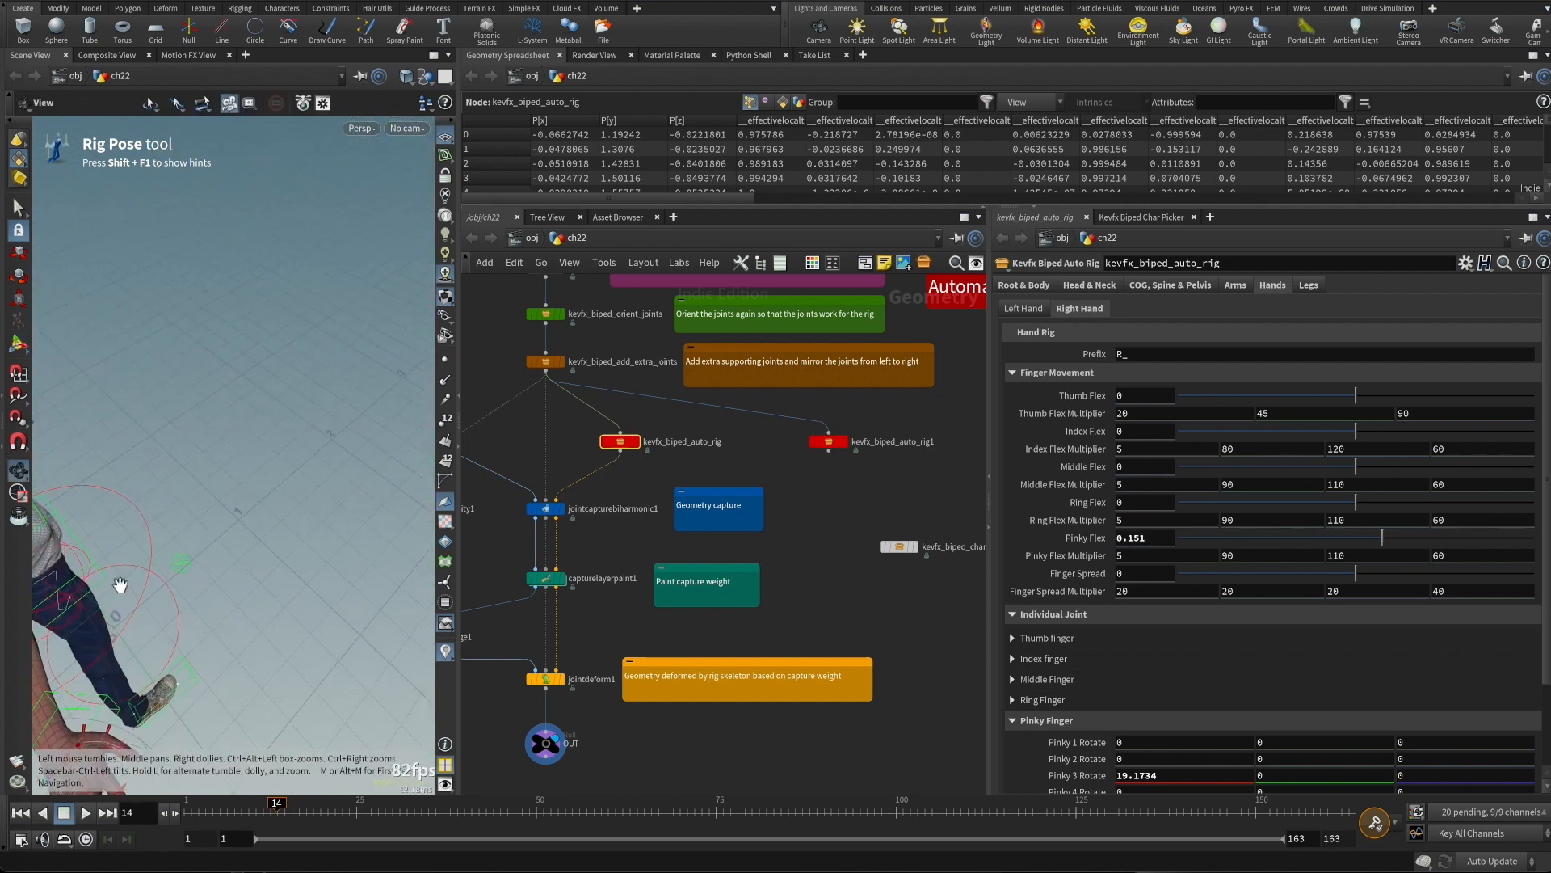
alt+drag(200, 548, 197, 444)
alt+middle_drag(197, 444, 169, 462)
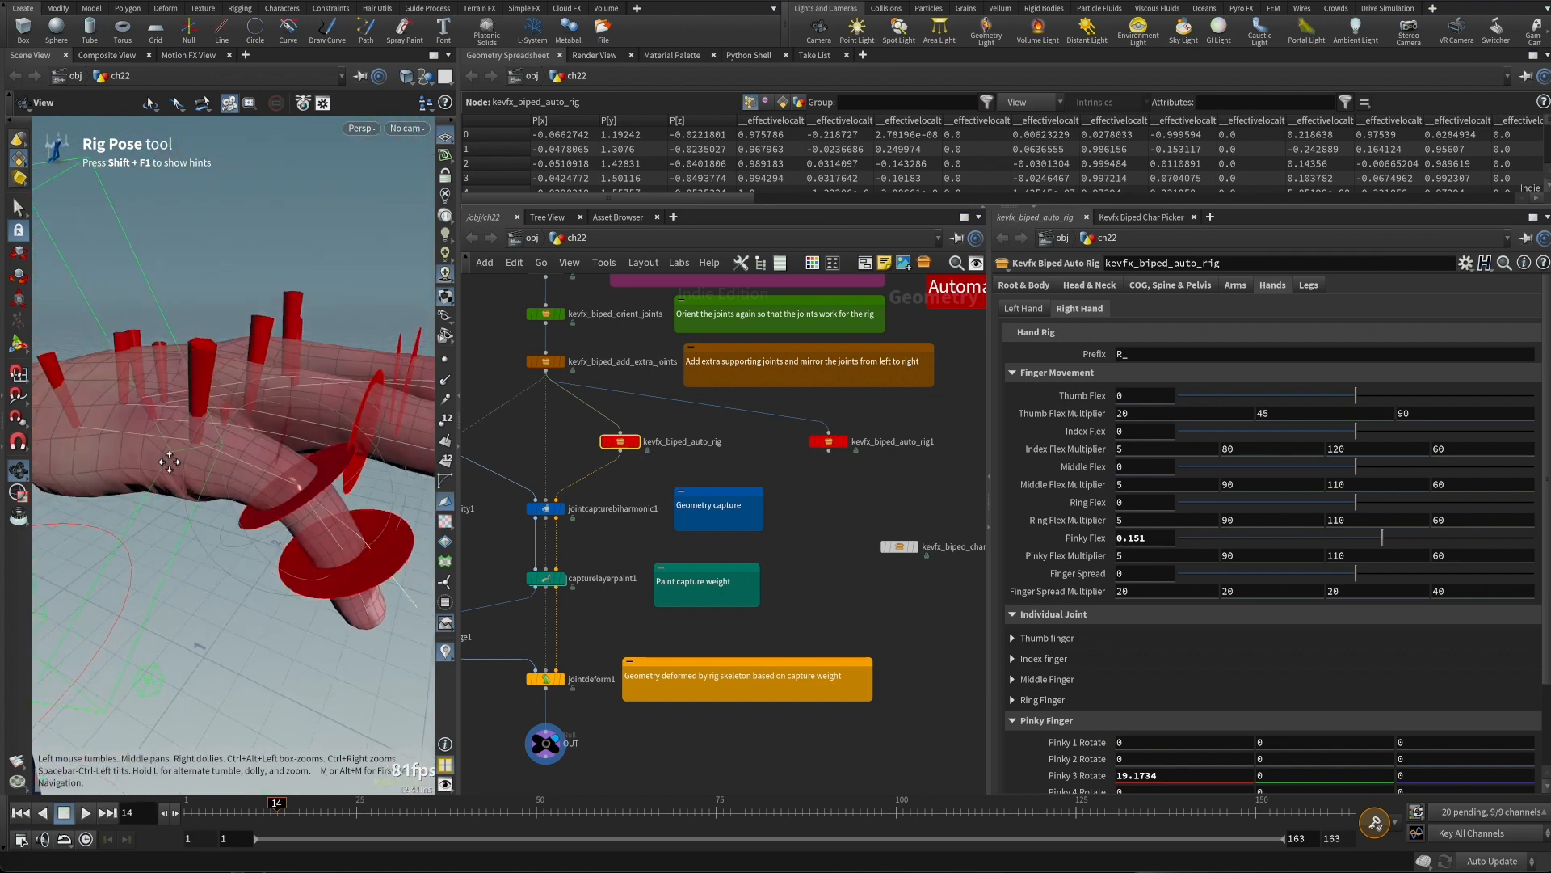
Review the right hand's four Pinky Flex Multiplier values with the hand seen from the side, and raise Pinky Flex to 1
alt+right_drag(169, 461, 270, 457)
alt+drag(270, 457, 291, 432)
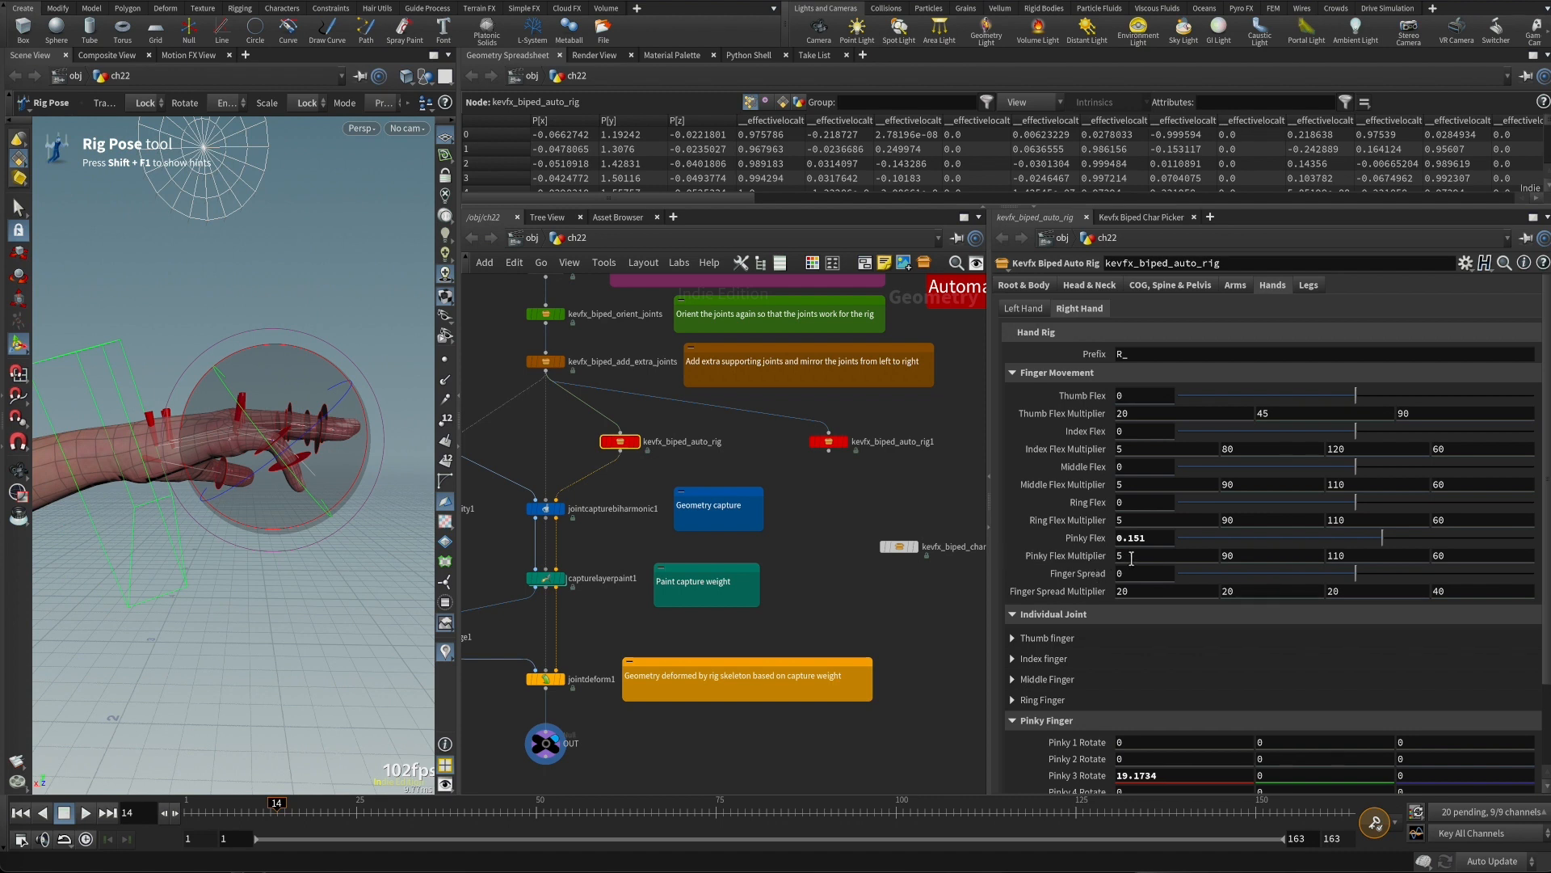
click(1458, 560)
click(1406, 560)
click(1274, 559)
click(1163, 560)
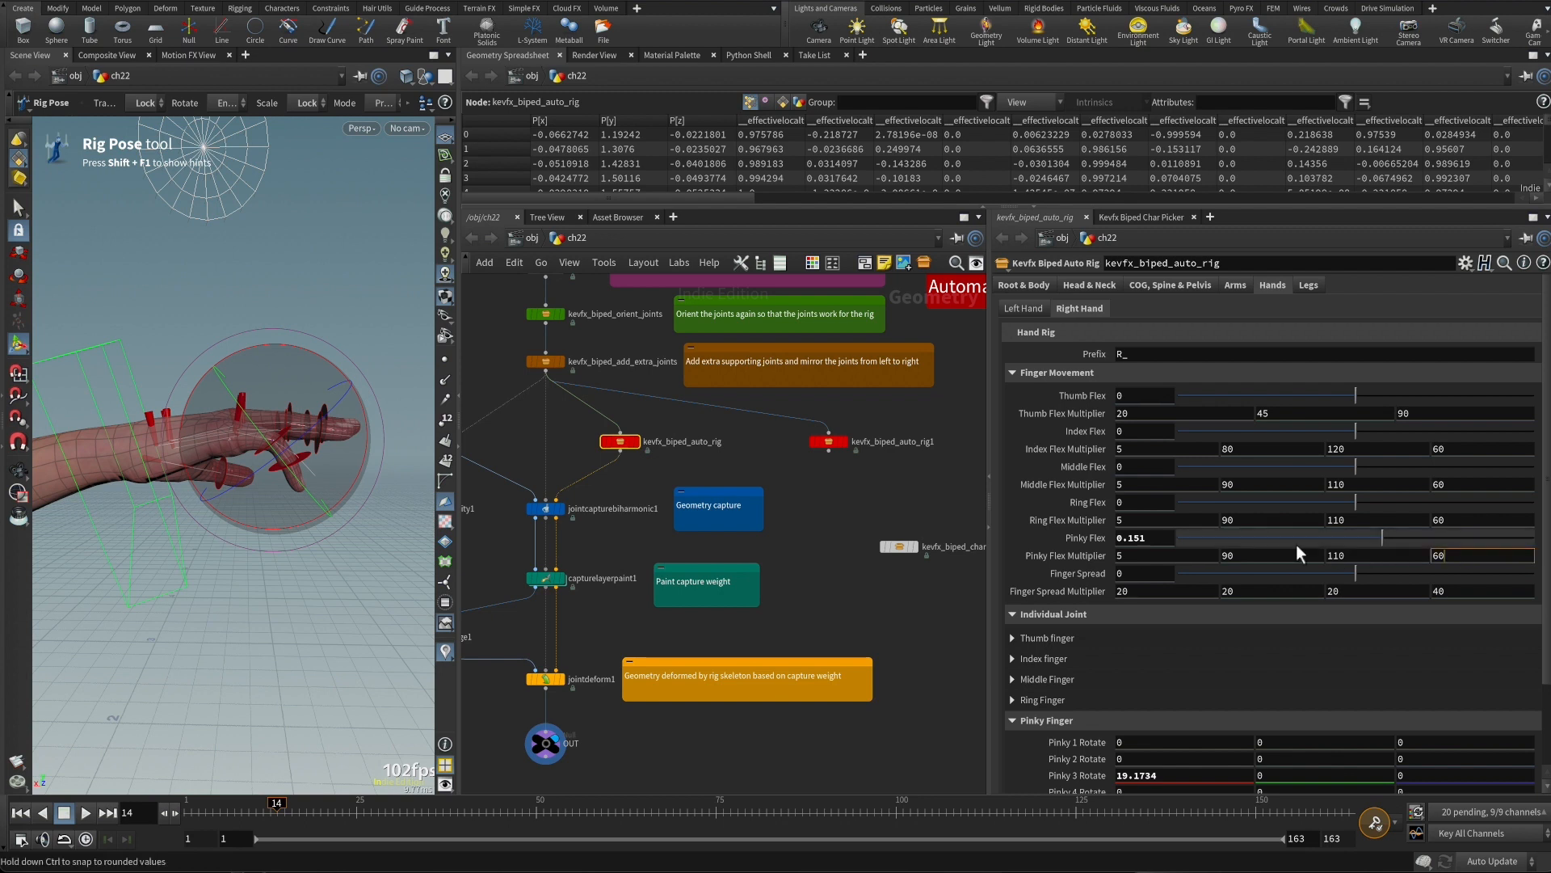
drag(1374, 538, 1549, 539)
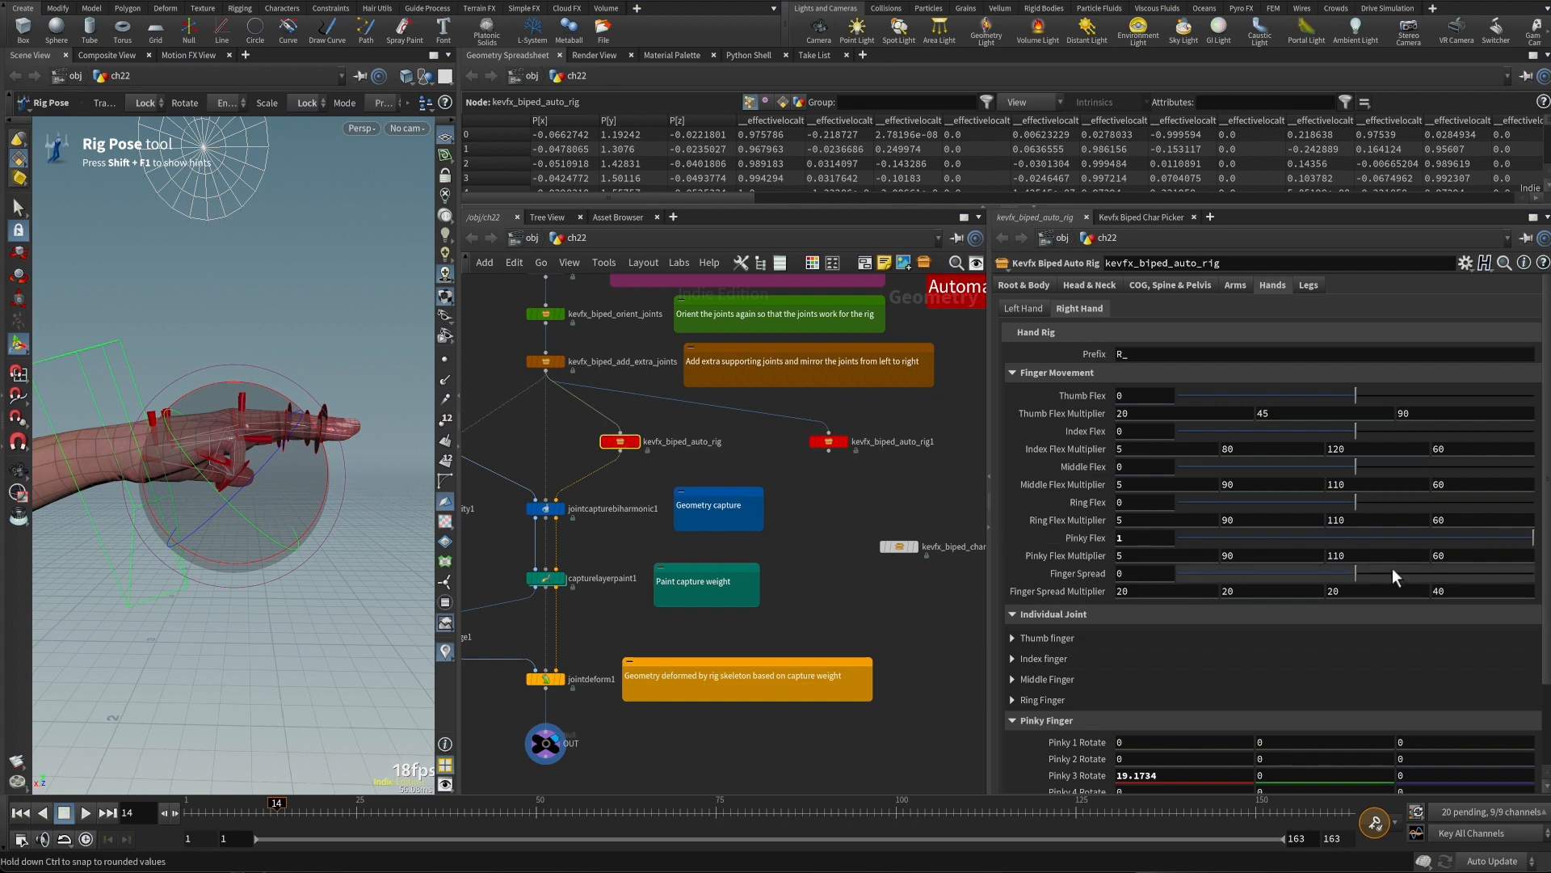
Go through each joint's Pinky Flex Multiplier, set the right hand's Pinky Flex to 0.274, and show the individual pinky joint rotations
click(1449, 556)
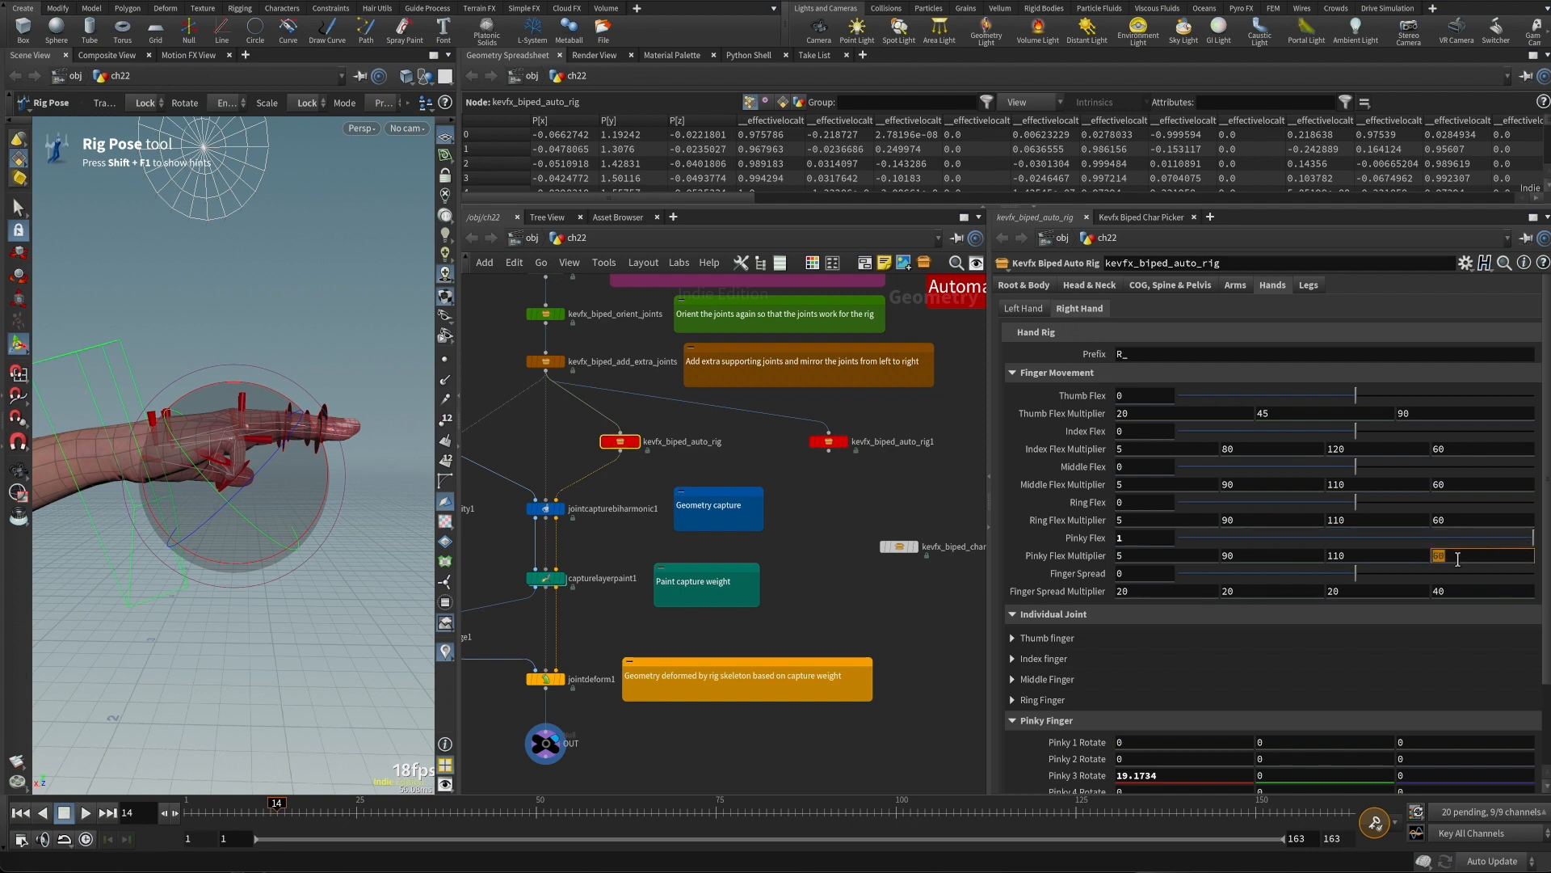
click(1360, 557)
click(1228, 558)
click(1139, 557)
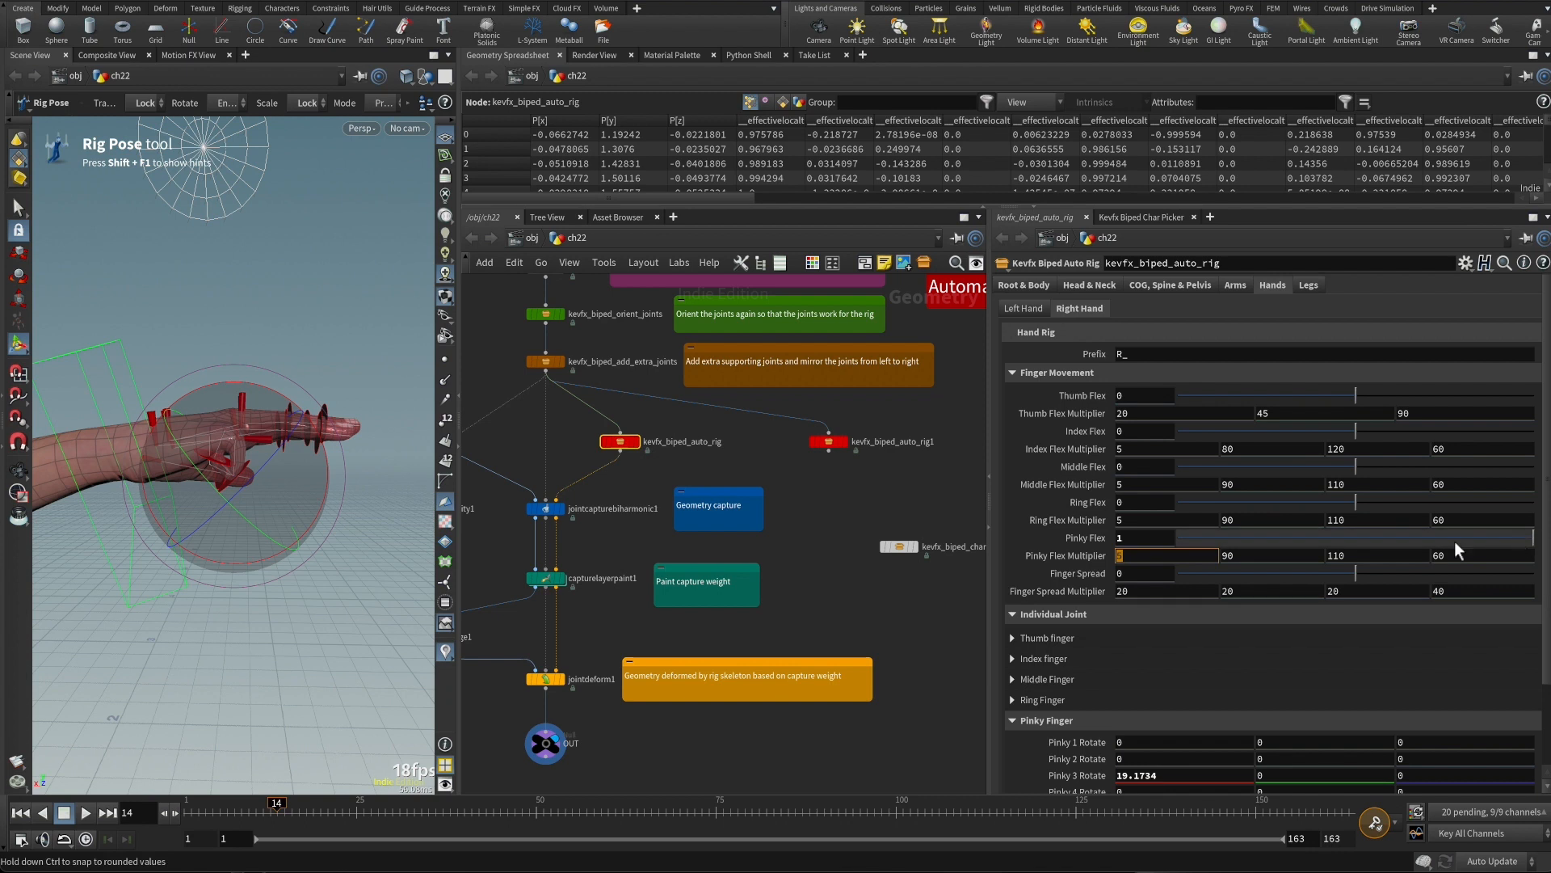
drag(1526, 544, 1403, 545)
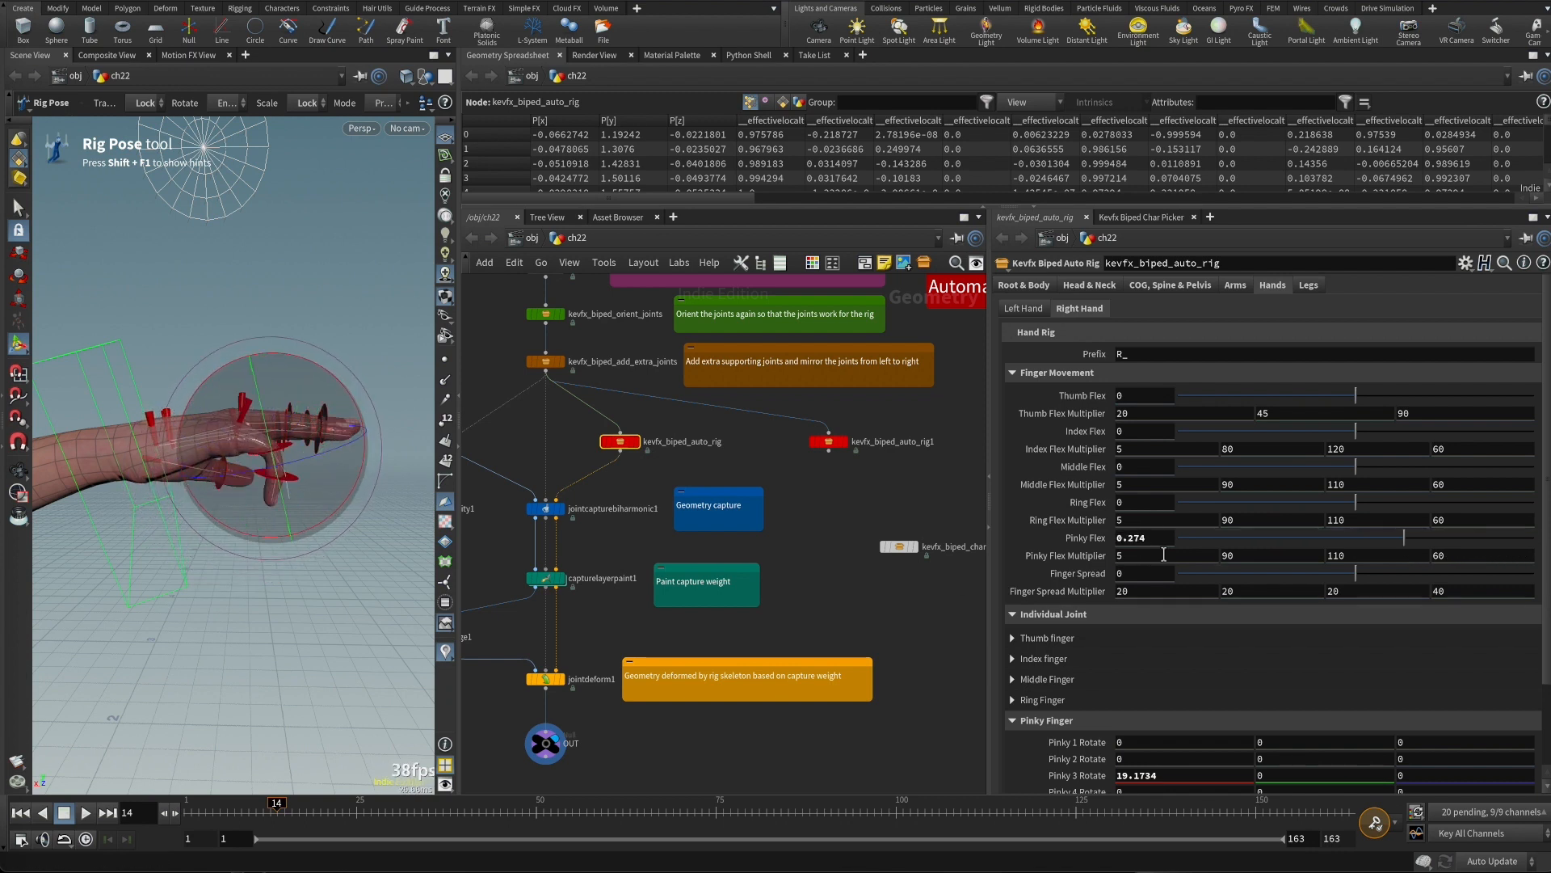
scroll(1181, 663, down, 3)
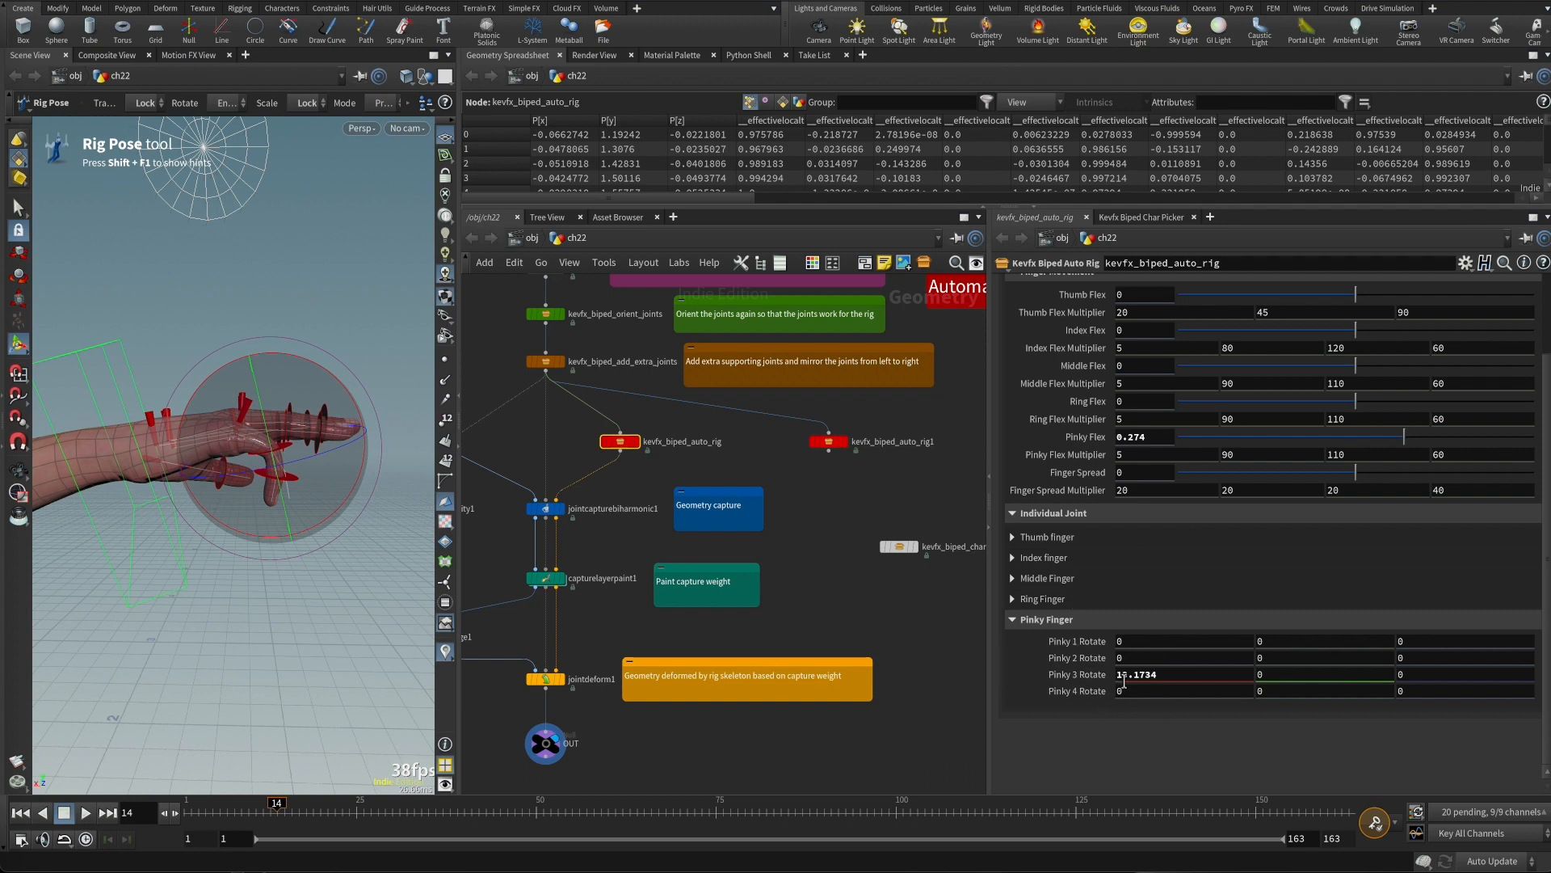
Bring back the Kevfx Biped Char Picker and widen the network editor to show the whole kevfx_biped_char_picker1 node
click(1162, 218)
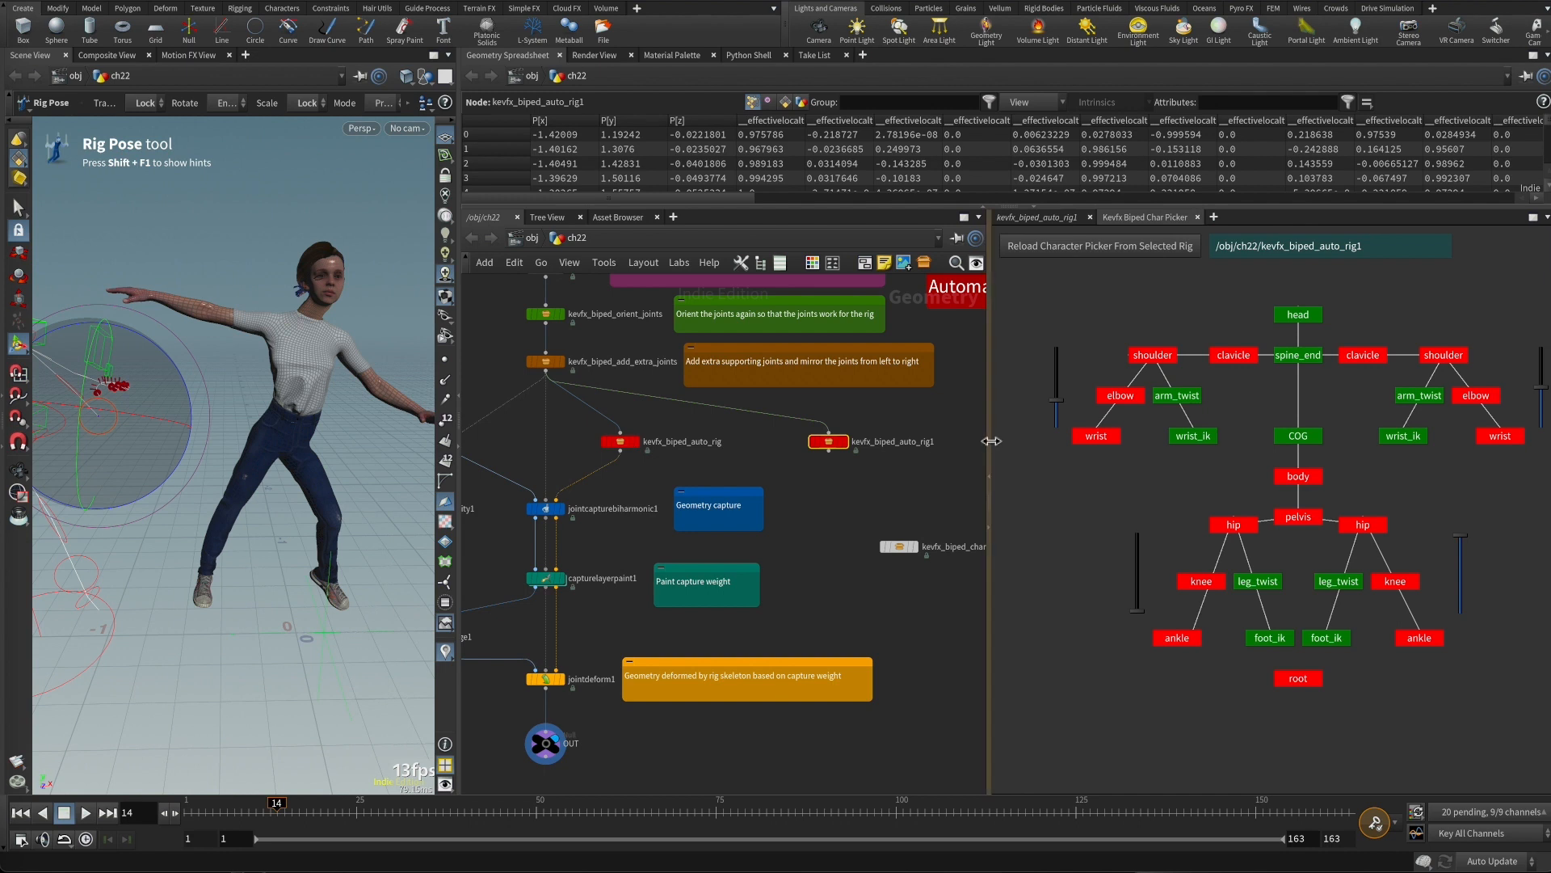
drag(989, 453, 941, 458)
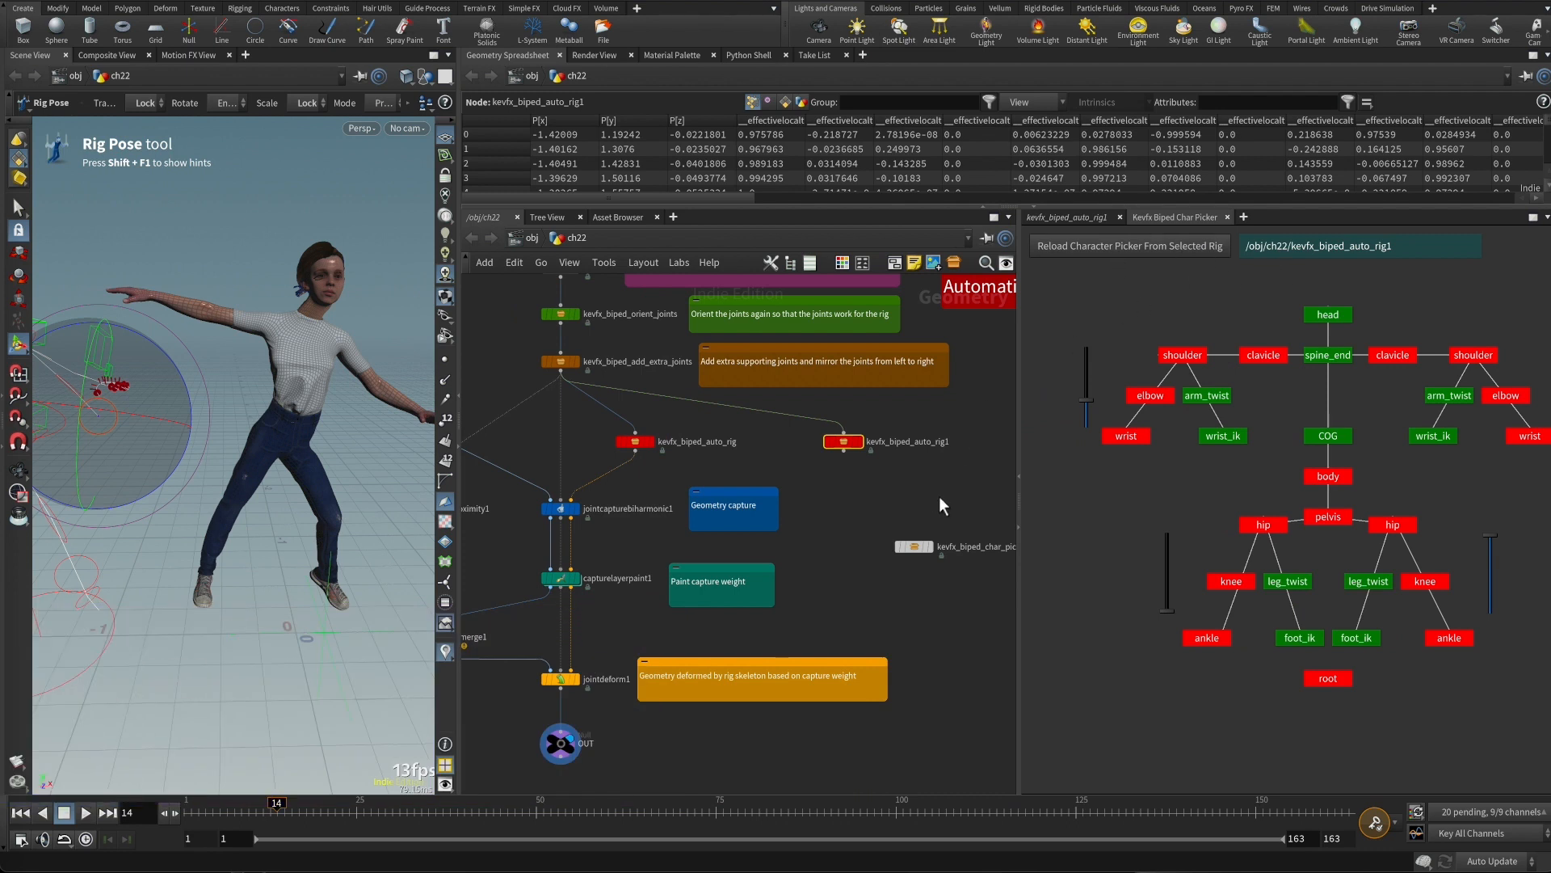
middle_drag(925, 498, 871, 528)
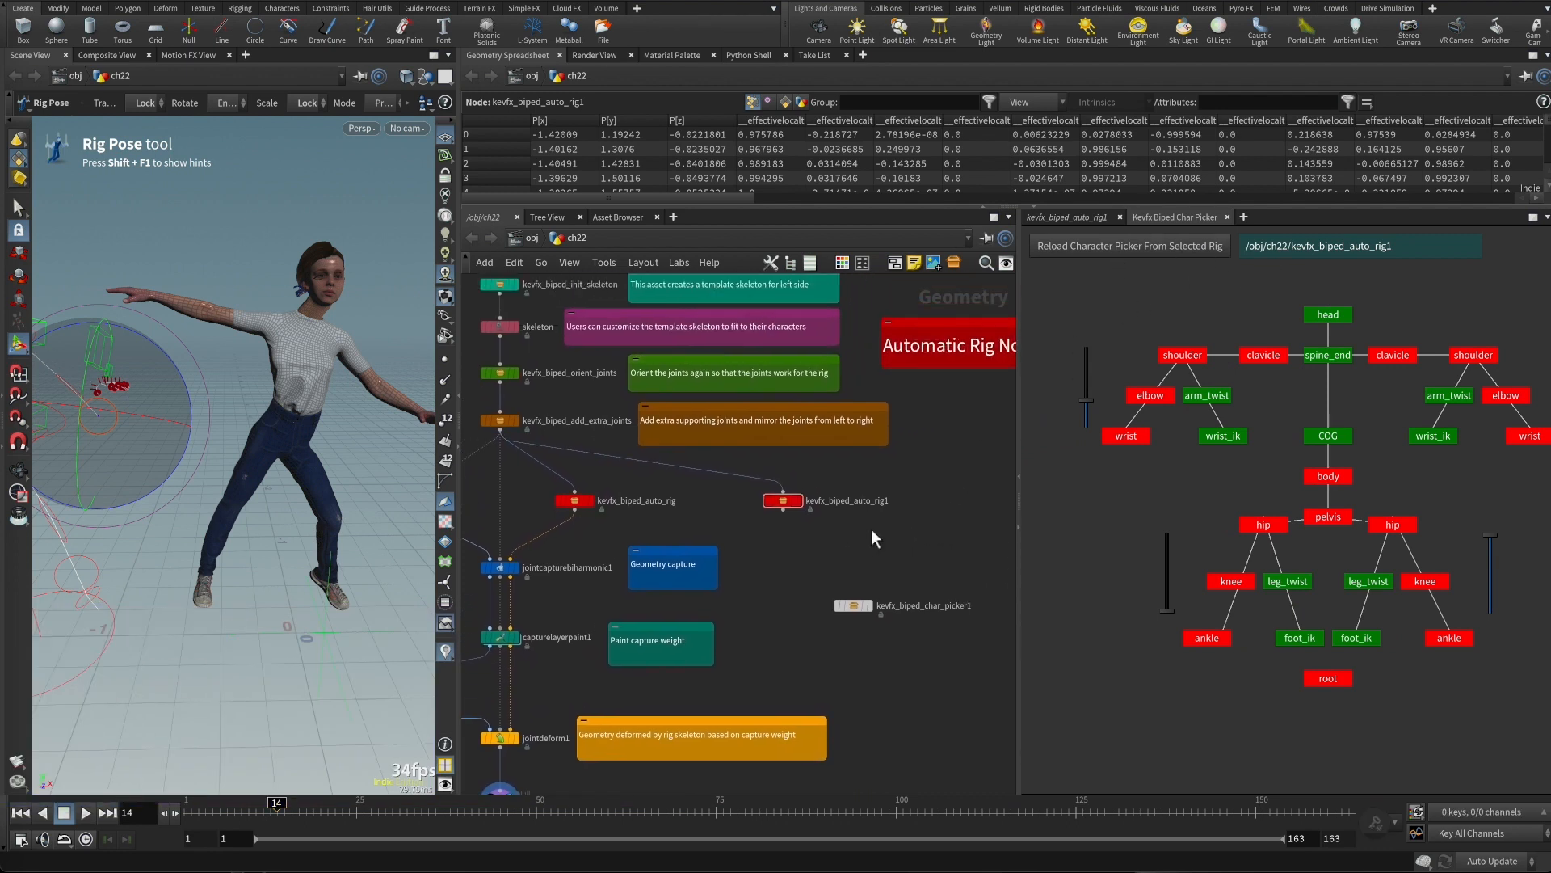